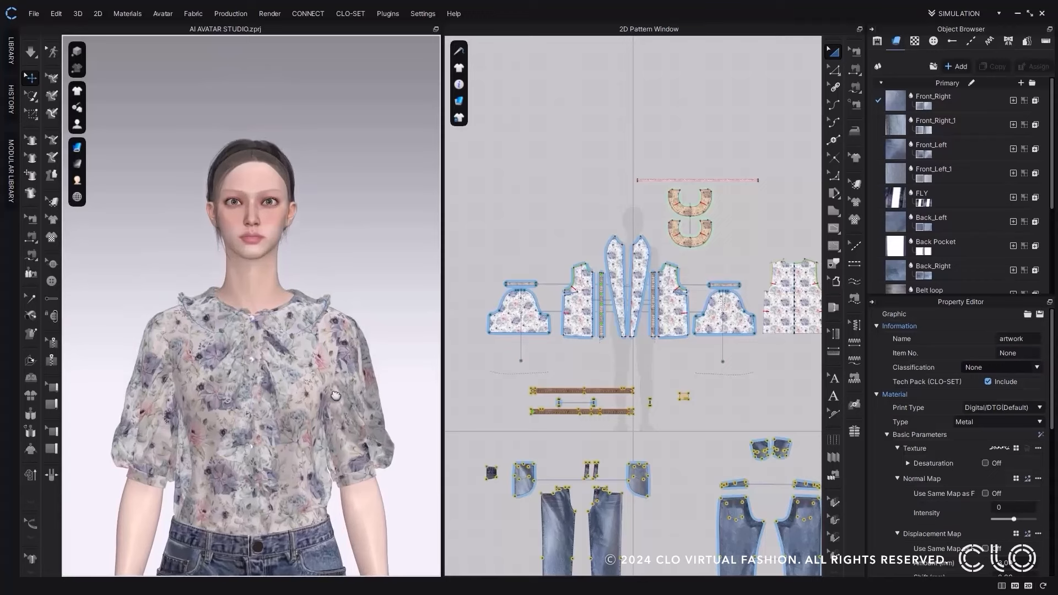
# Open the render window and start an interactive render of the avatar in the floral blouse and jeans
pyautogui.moveTo(335, 341); pyautogui.dragTo(334, 344, button='middle')
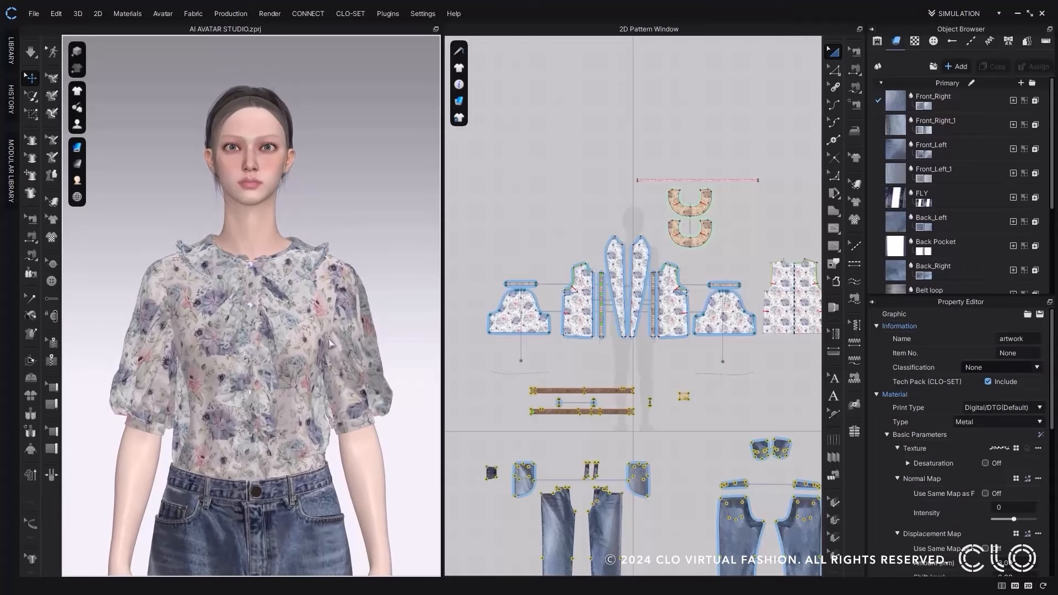
pyautogui.click(270, 13)
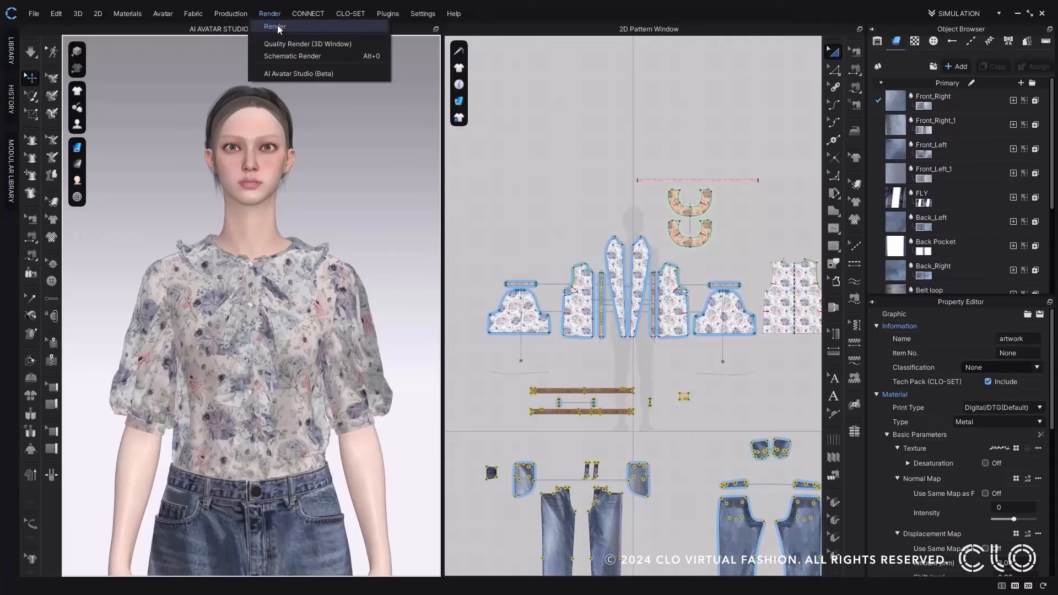
pyautogui.click(276, 27)
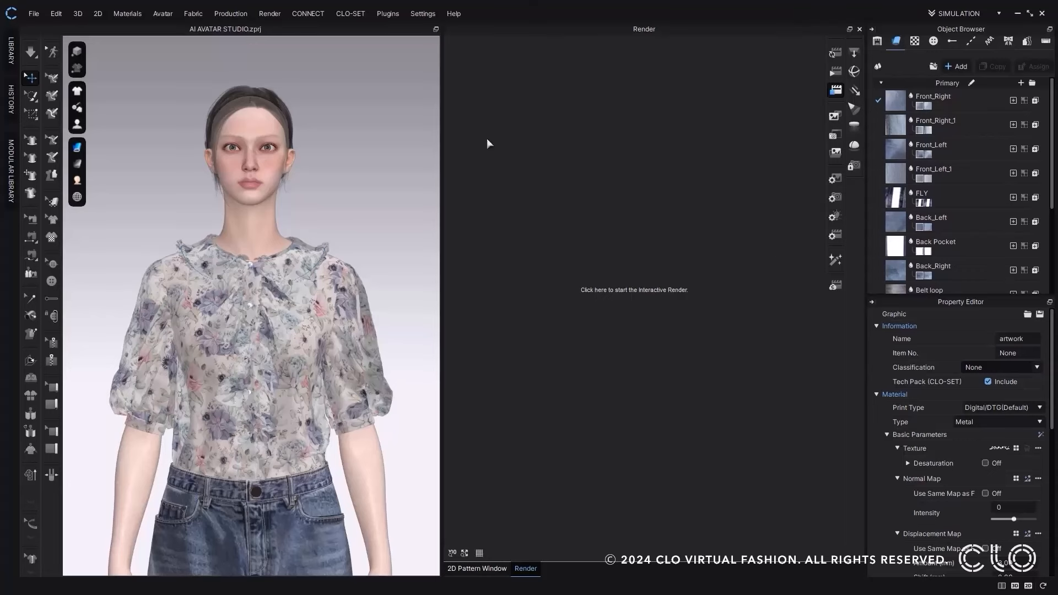
pyautogui.click(834, 268)
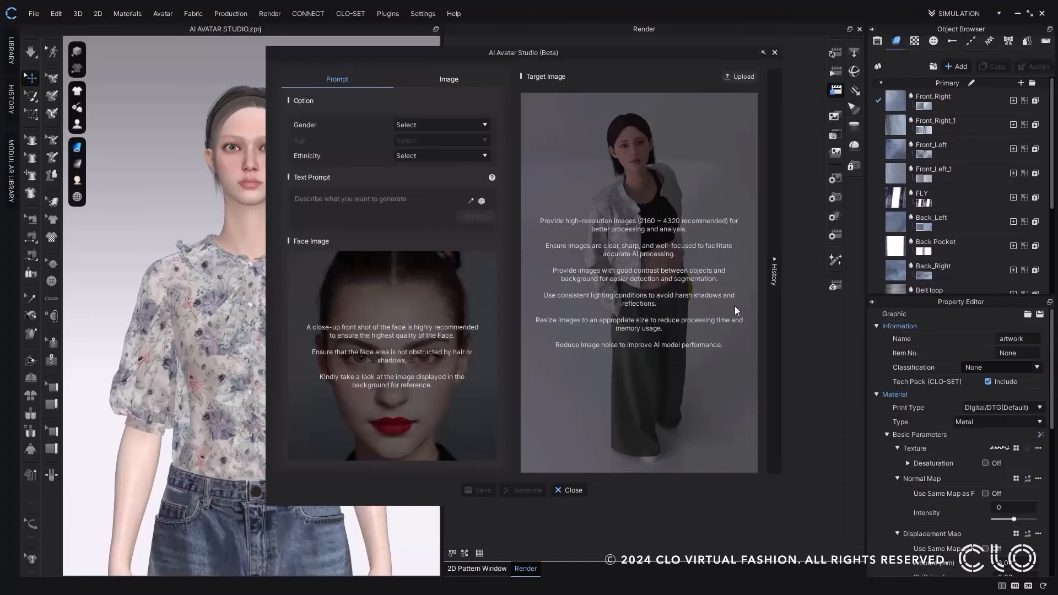
pyautogui.click(775, 53)
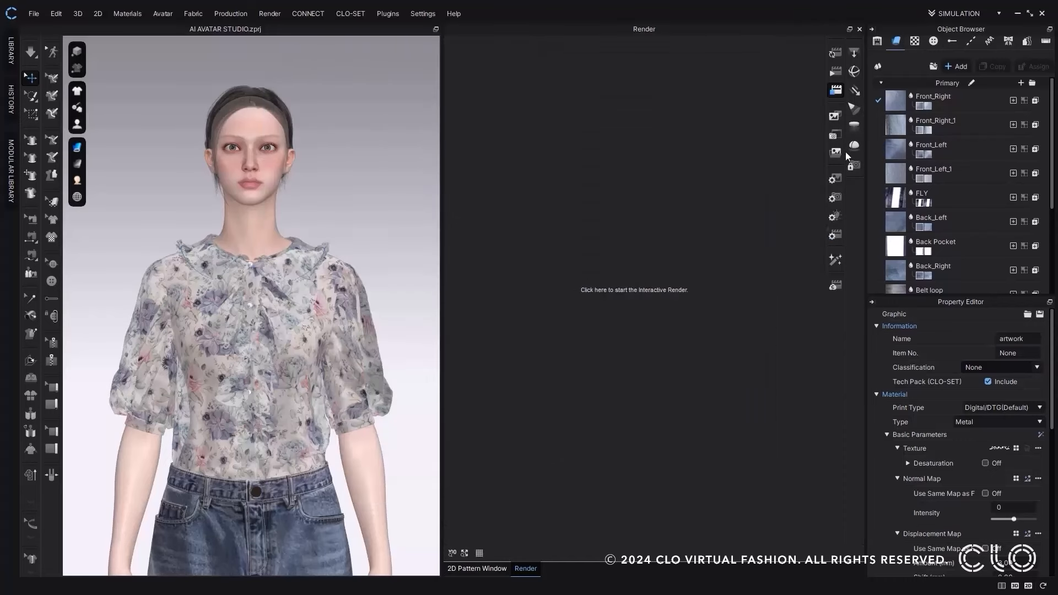
pyautogui.click(835, 52)
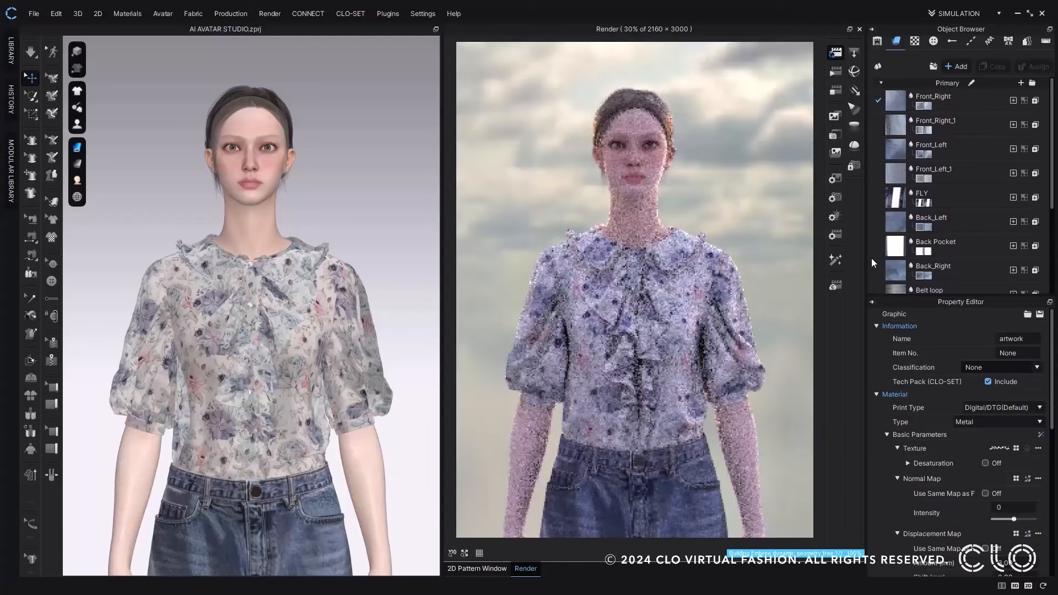
# Set the noise threshold to 0.01 in the render properties
pyautogui.click(835, 216)
pyautogui.click(835, 234)
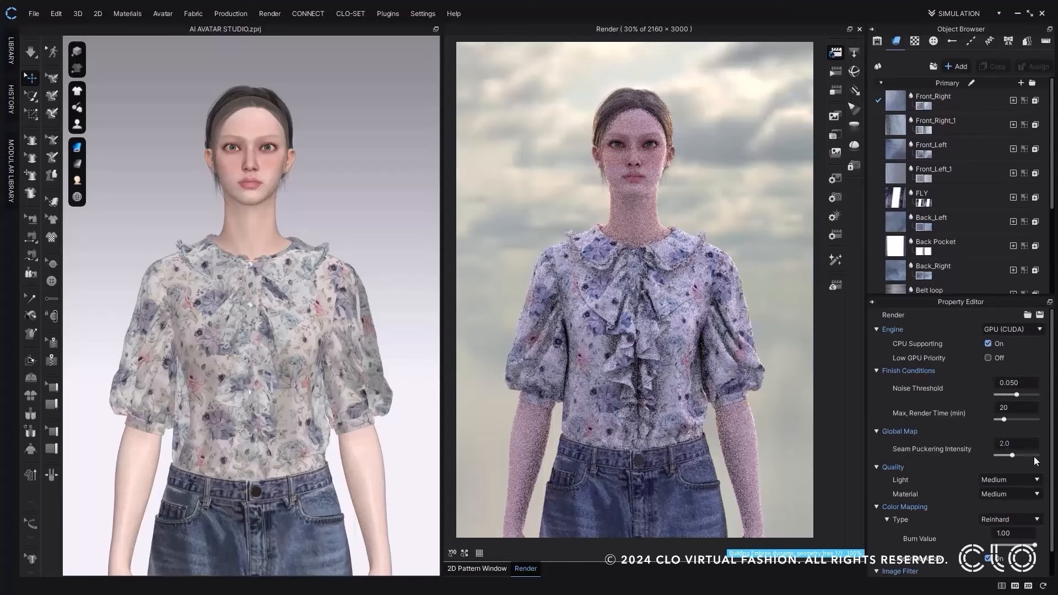
pyautogui.click(1028, 382)
pyautogui.write('0.01')
pyautogui.press('Return')
# Bring up the image/video properties and run the final render to save the avatar image, without opening its folder
pyautogui.click(835, 177)
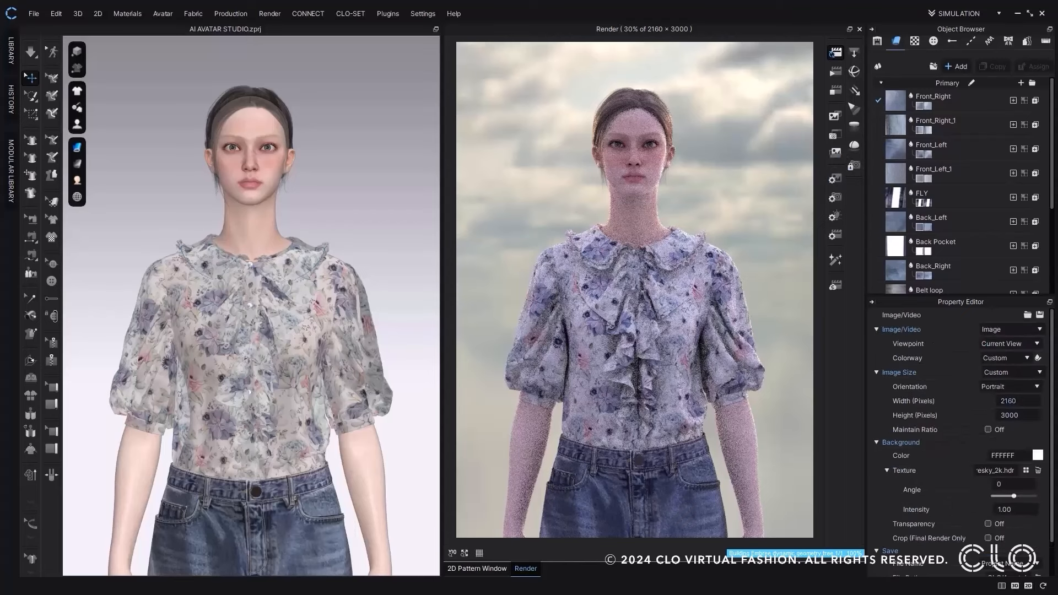
pyautogui.click(837, 73)
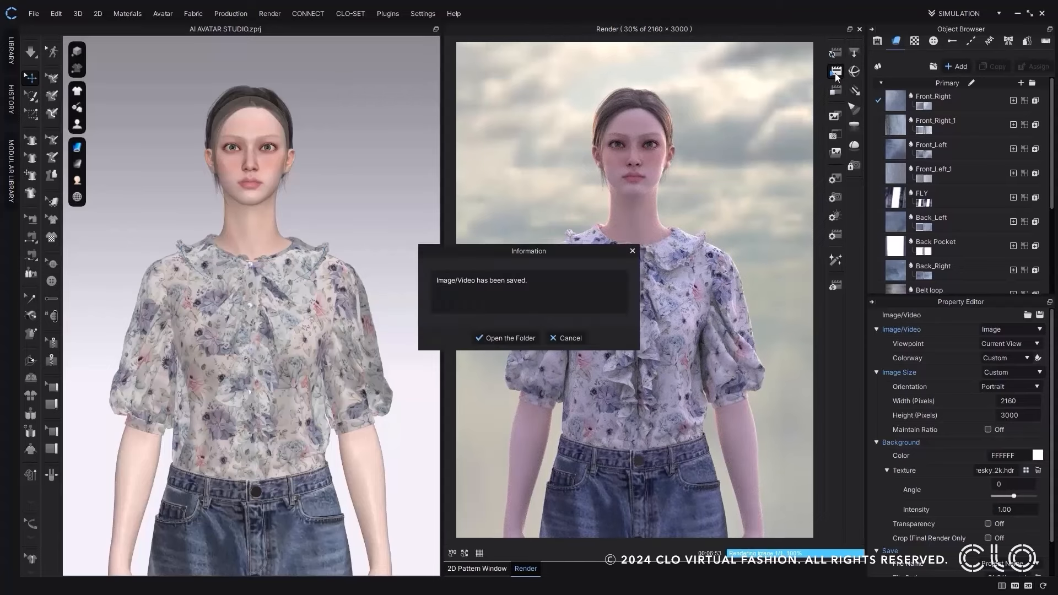
pyautogui.press('Escape')
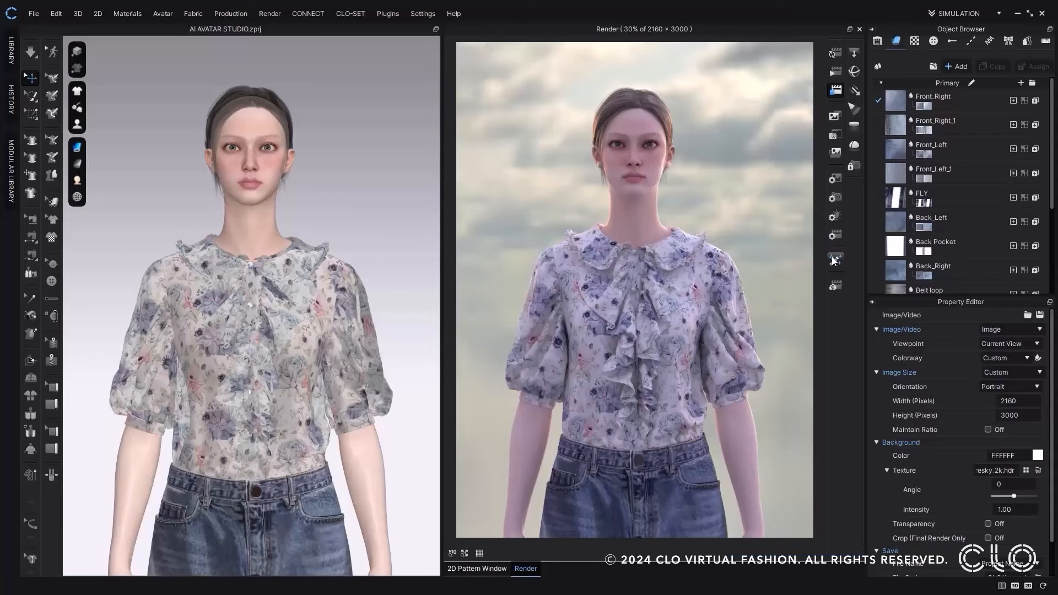
# Open AI Avatar Studio and generate a face image for Female, 20 years old, Caucasian, with the text prompt "beautiful"
pyautogui.click(834, 259)
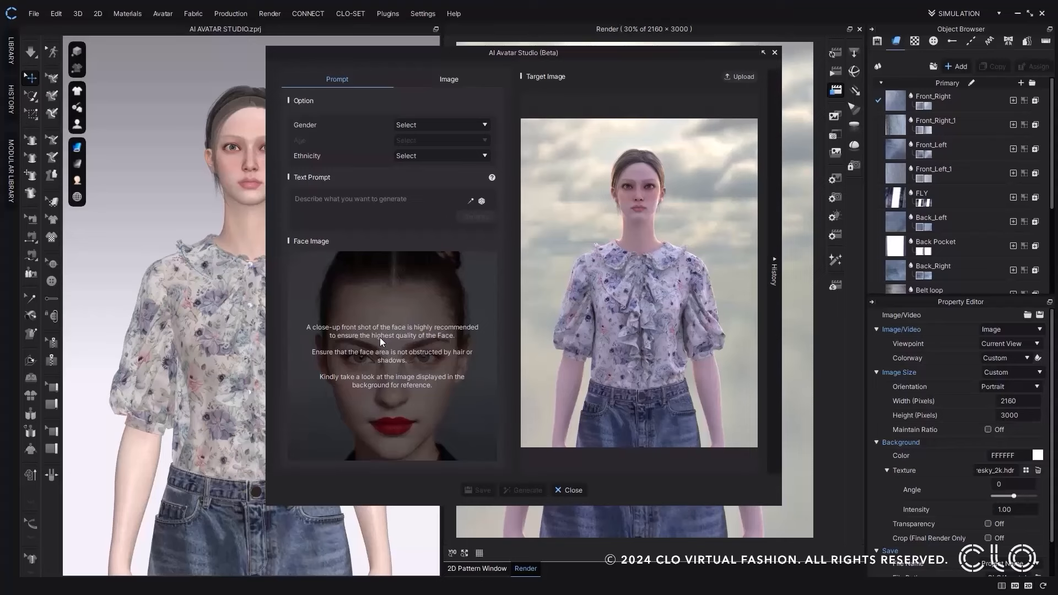
pyautogui.click(451, 125)
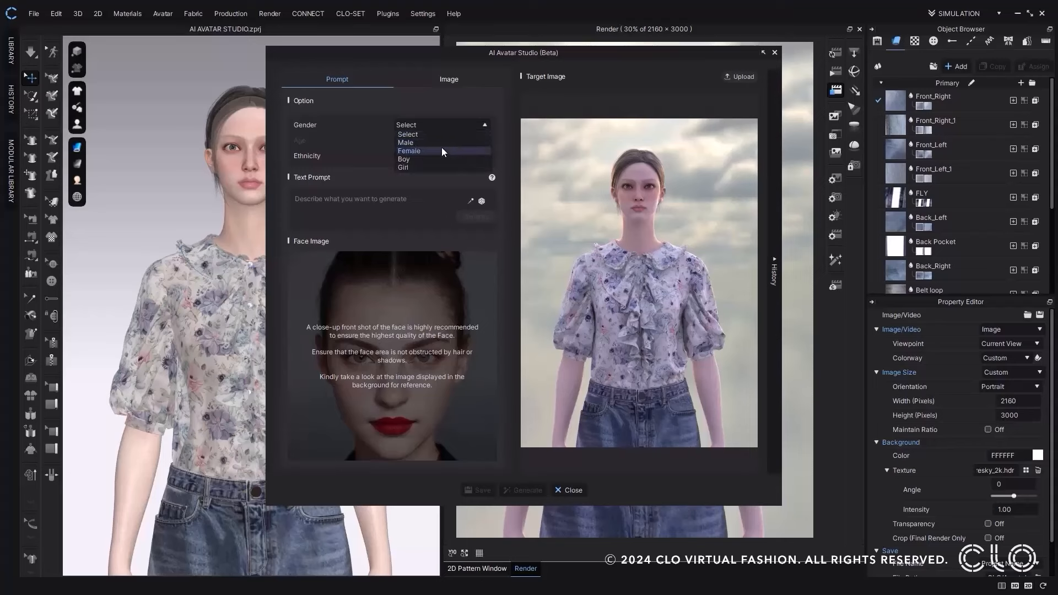
pyautogui.click(442, 148)
pyautogui.click(431, 141)
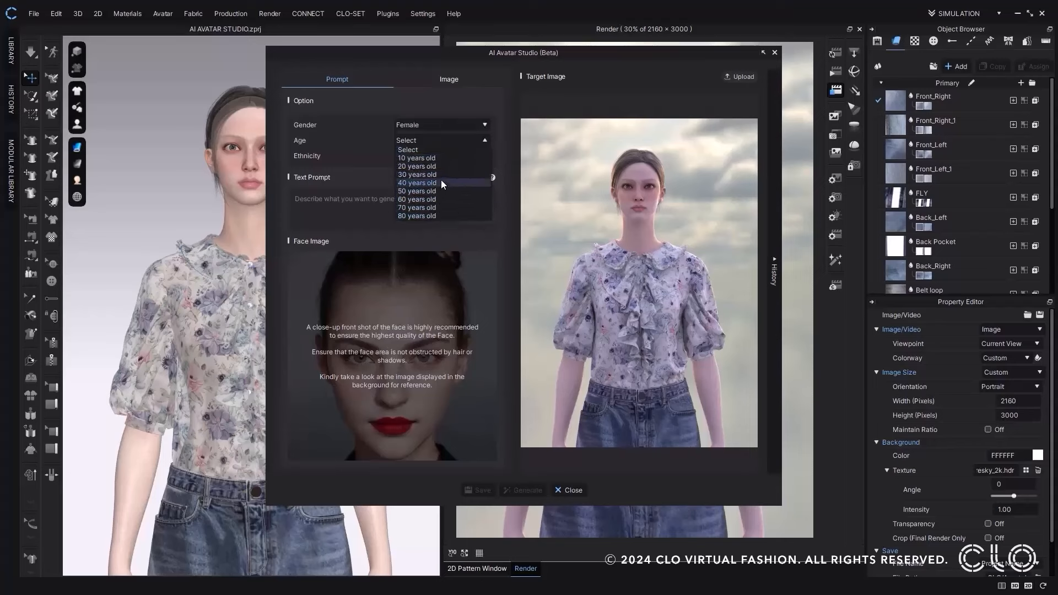
pyautogui.click(445, 168)
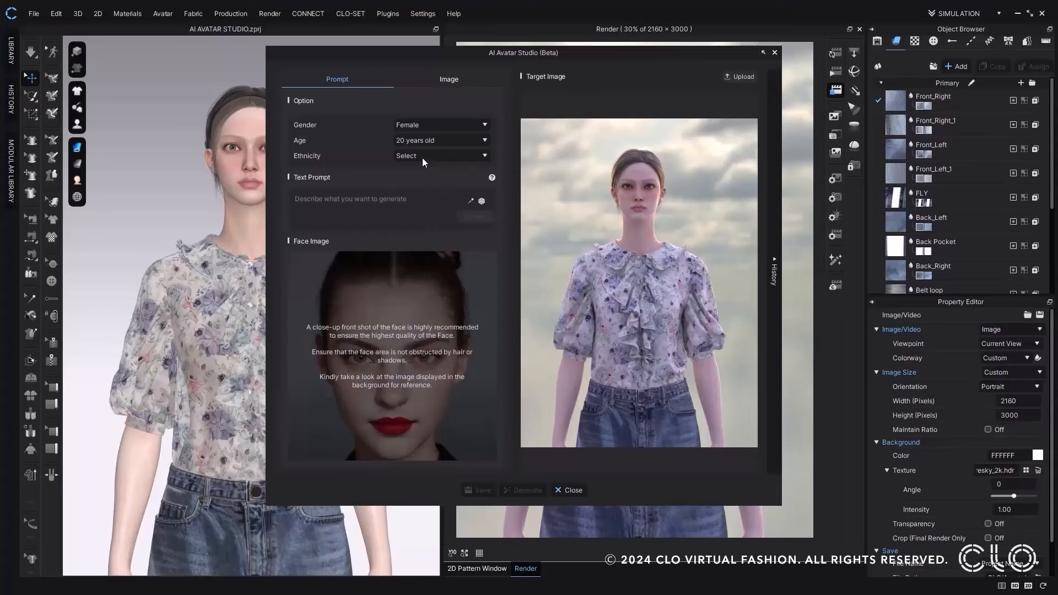
pyautogui.click(422, 158)
pyautogui.click(421, 182)
pyautogui.write('beautiful')
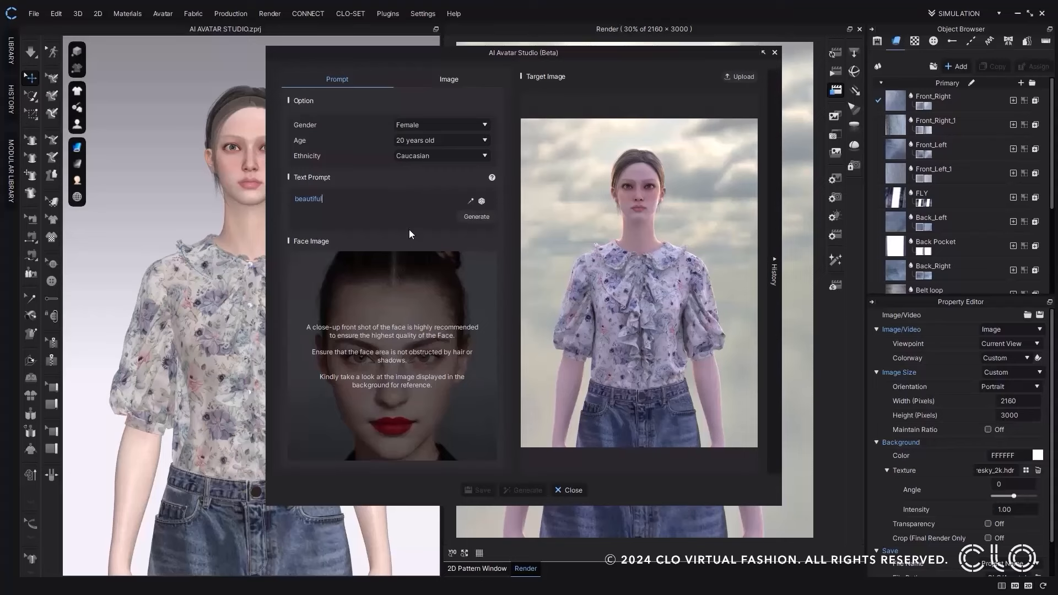
pyautogui.click(479, 220)
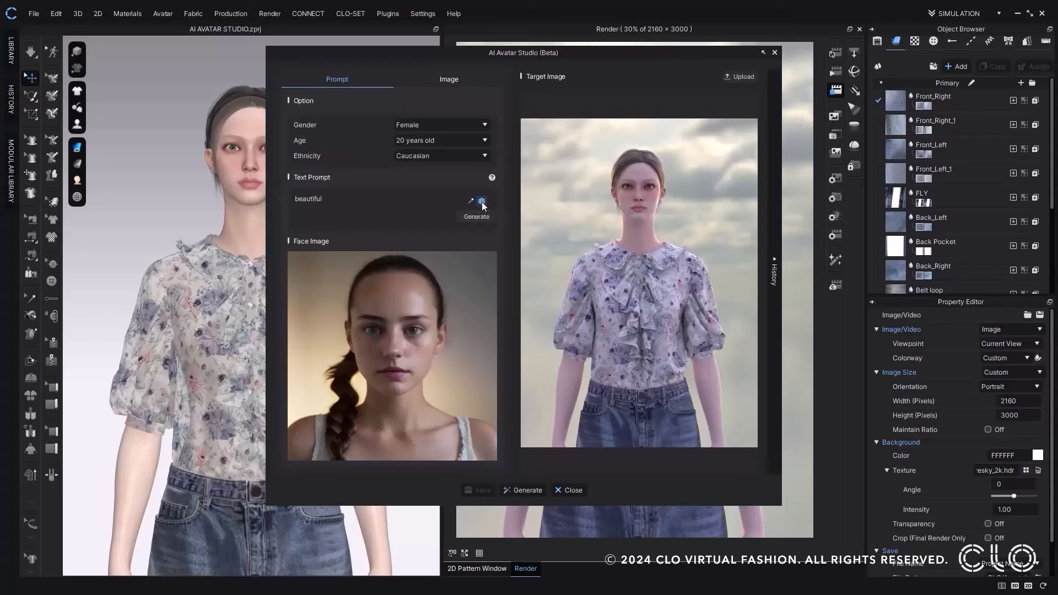
# Randomize the text prompt until it starts "Circular face, ivory skin, wide-set eyes, sapphire" and generate two face images from it
pyautogui.click(481, 201)
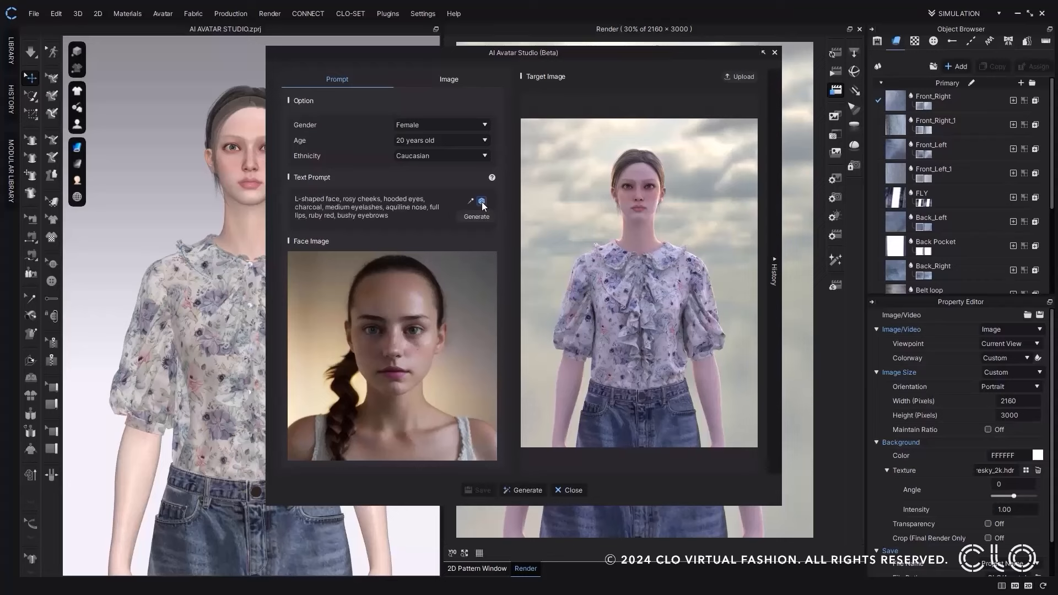
pyautogui.click(481, 202)
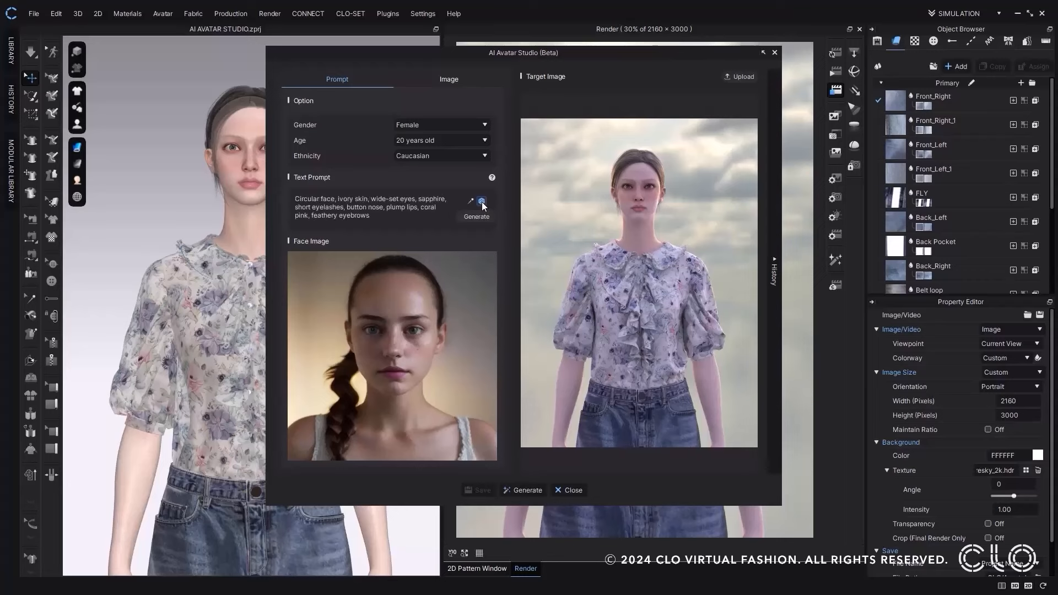
pyautogui.click(467, 214)
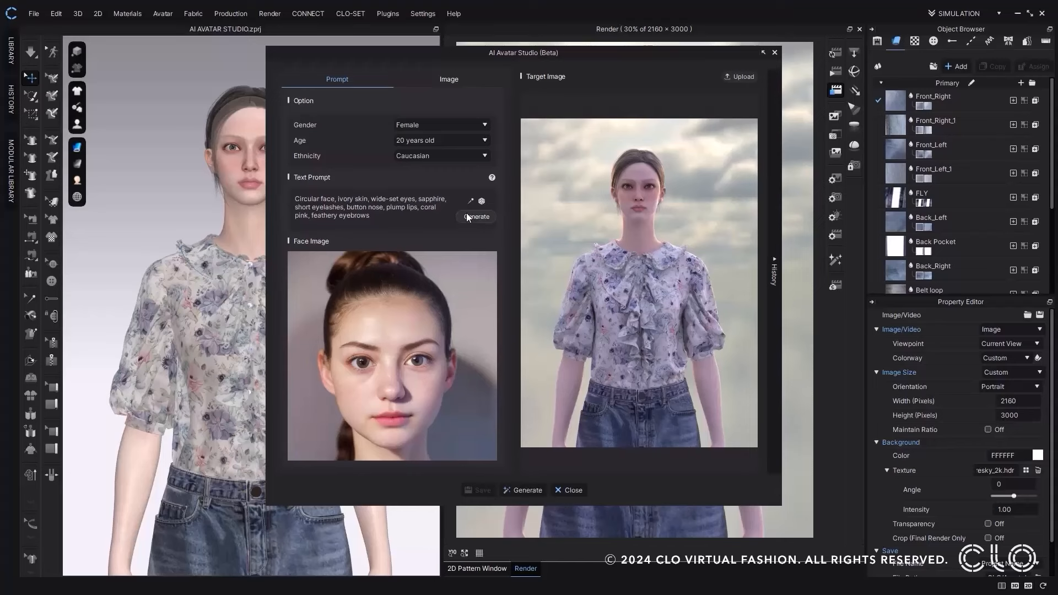
pyautogui.click(467, 216)
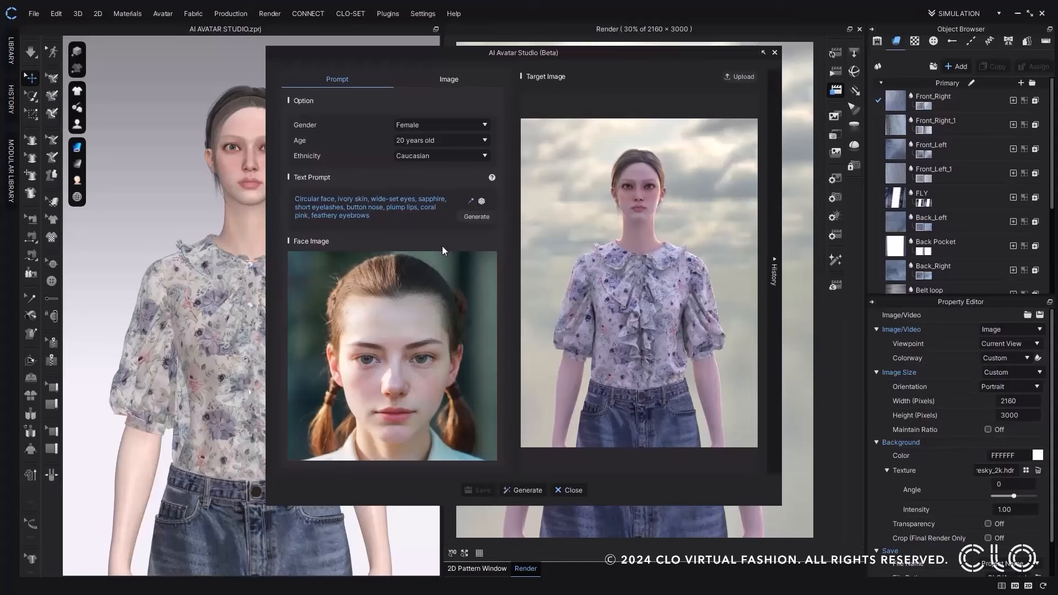
# Add ", blue eyes" to the end of the text prompt and regenerate the face image
pyautogui.write(', blue eyes')
pyautogui.click(482, 220)
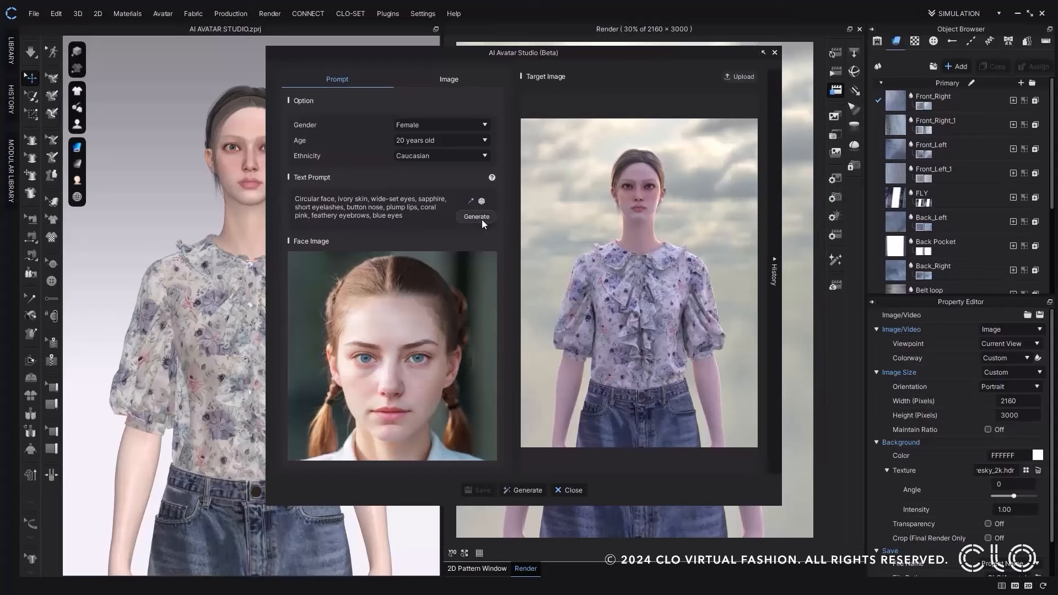
# Compare the faces in the generation history, reselect the blue-eyed one and generate the face swap on the target image
pyautogui.click(775, 273)
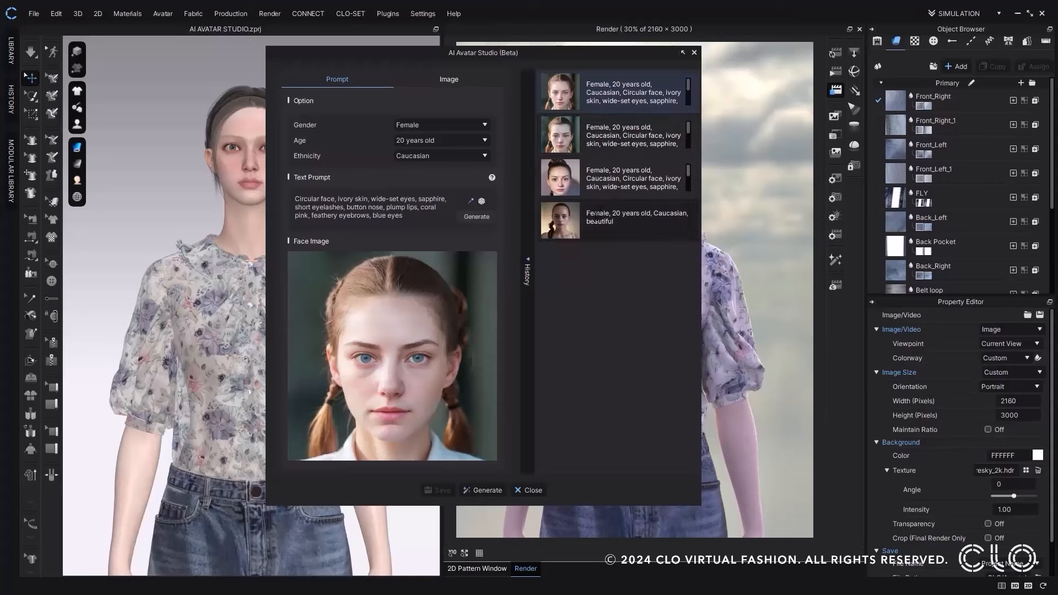
pyautogui.click(582, 219)
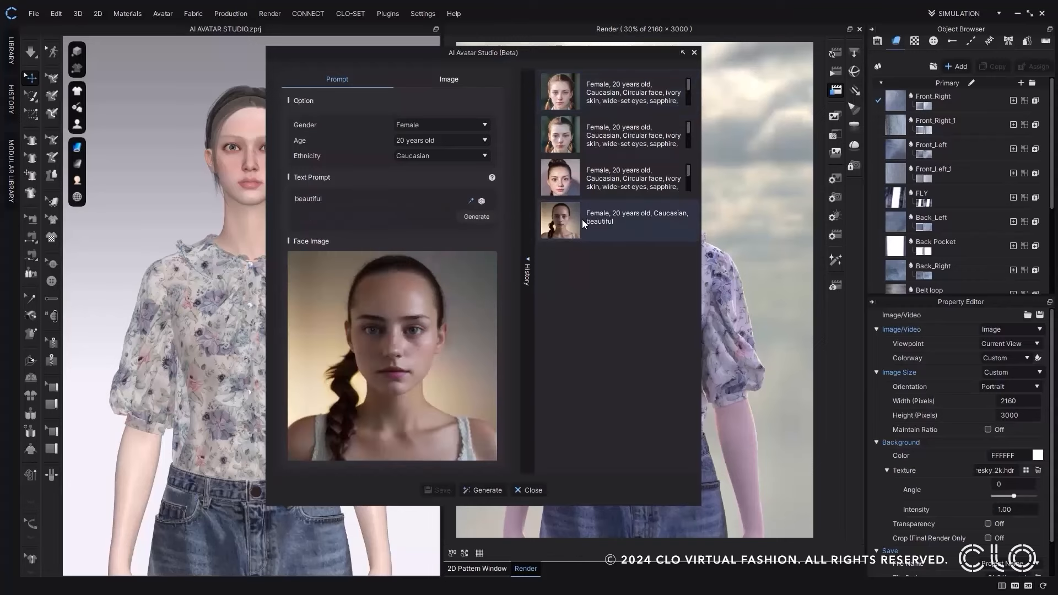
pyautogui.click(565, 183)
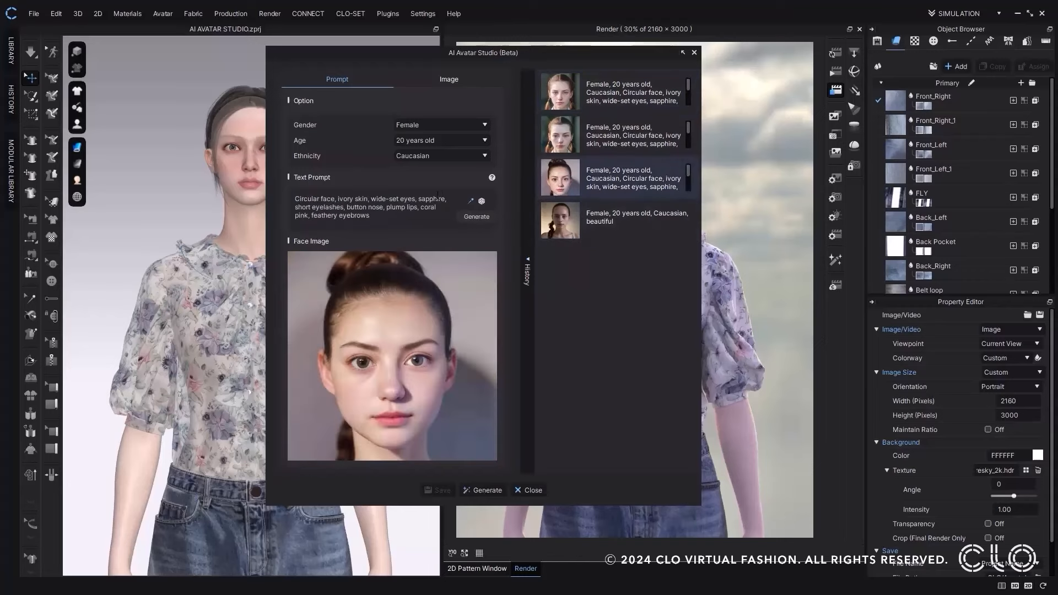
pyautogui.click(570, 139)
pyautogui.click(562, 104)
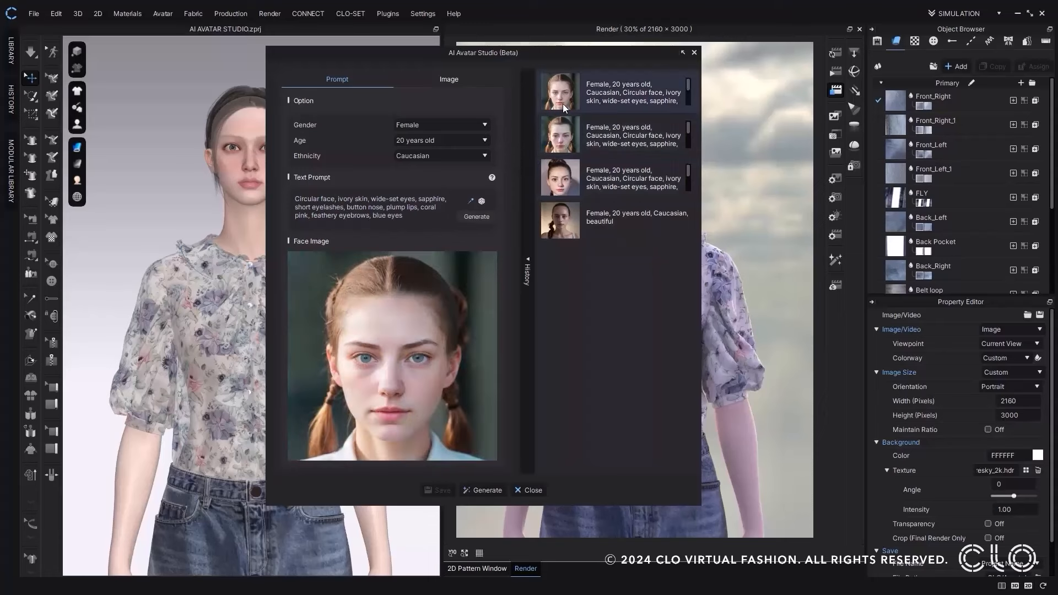
pyautogui.click(525, 246)
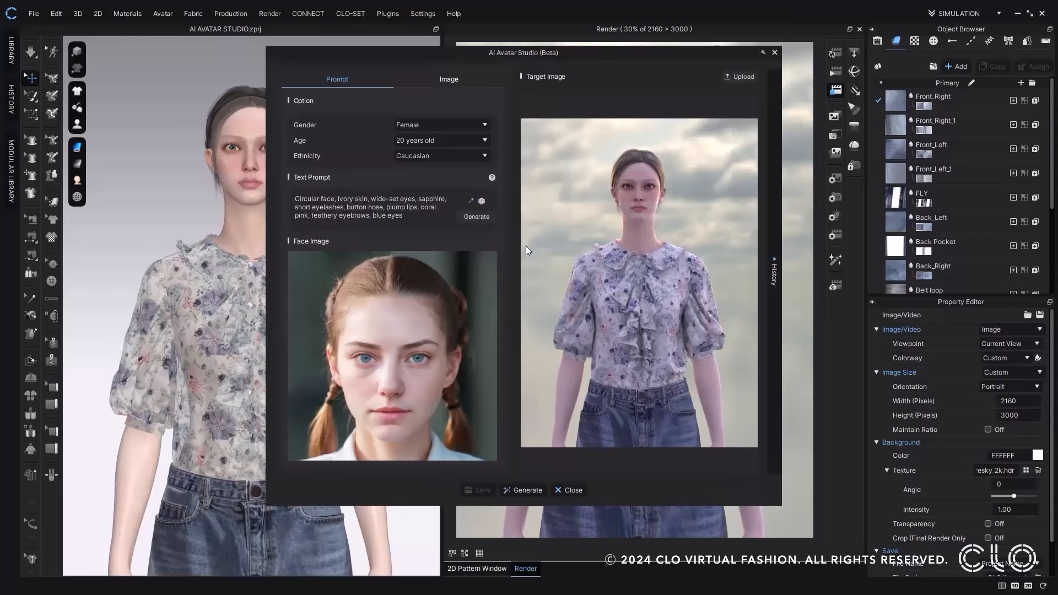
pyautogui.click(510, 491)
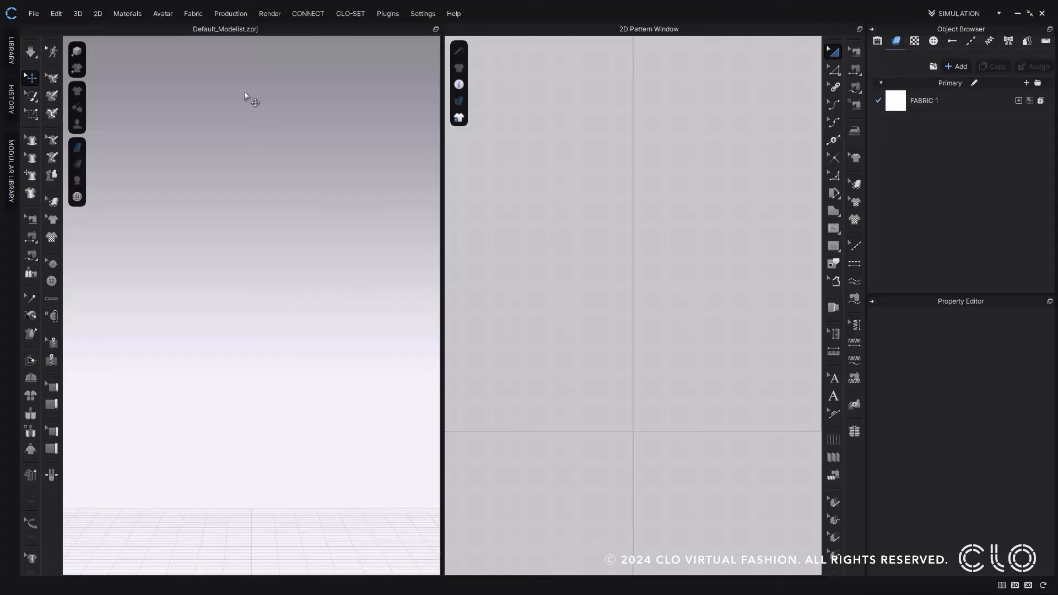
# Open AI Avatar Studio in the new project, switch to image-based generation and set the gender to Female
pyautogui.click(268, 13)
pyautogui.click(296, 73)
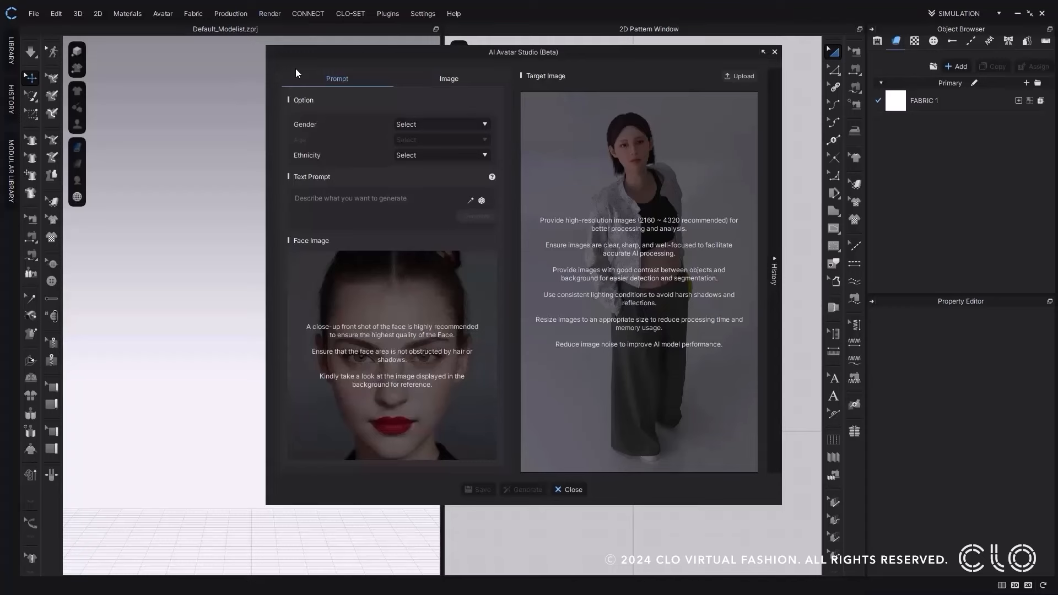
pyautogui.click(449, 79)
pyautogui.click(442, 105)
pyautogui.click(435, 129)
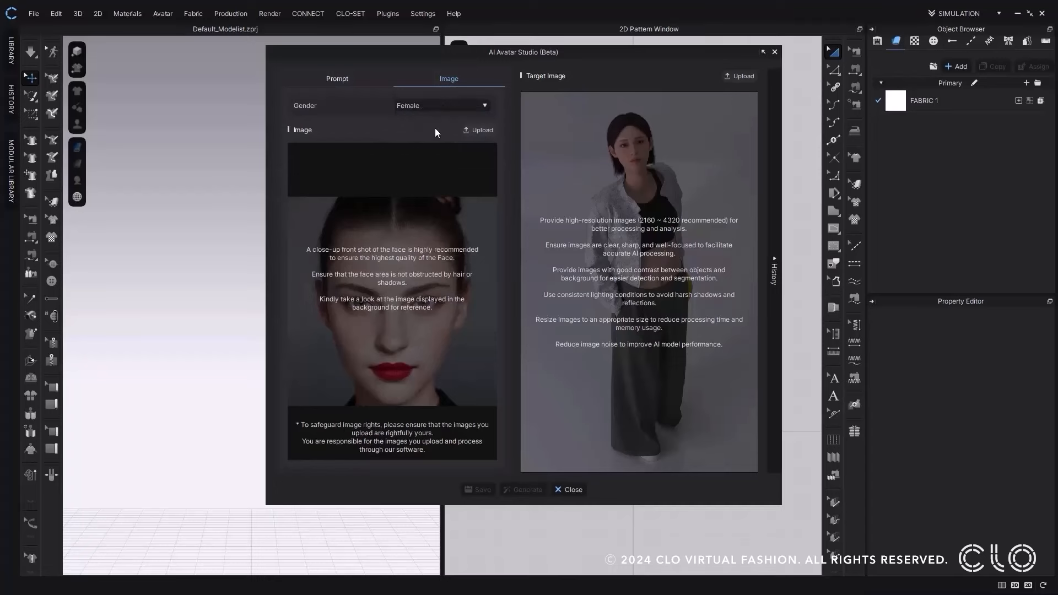
# Upload "AI Avatar Studio - Part 2 Face Image 3" as the face image and "AI Avatar Studio Target Image" as the target image
pyautogui.click(479, 130)
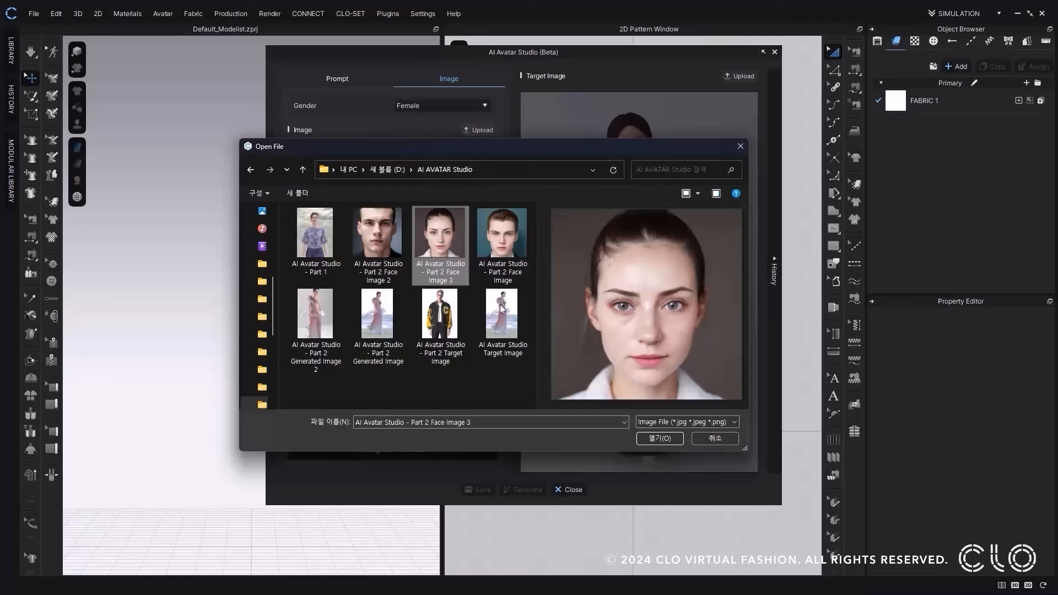
pyautogui.click(661, 440)
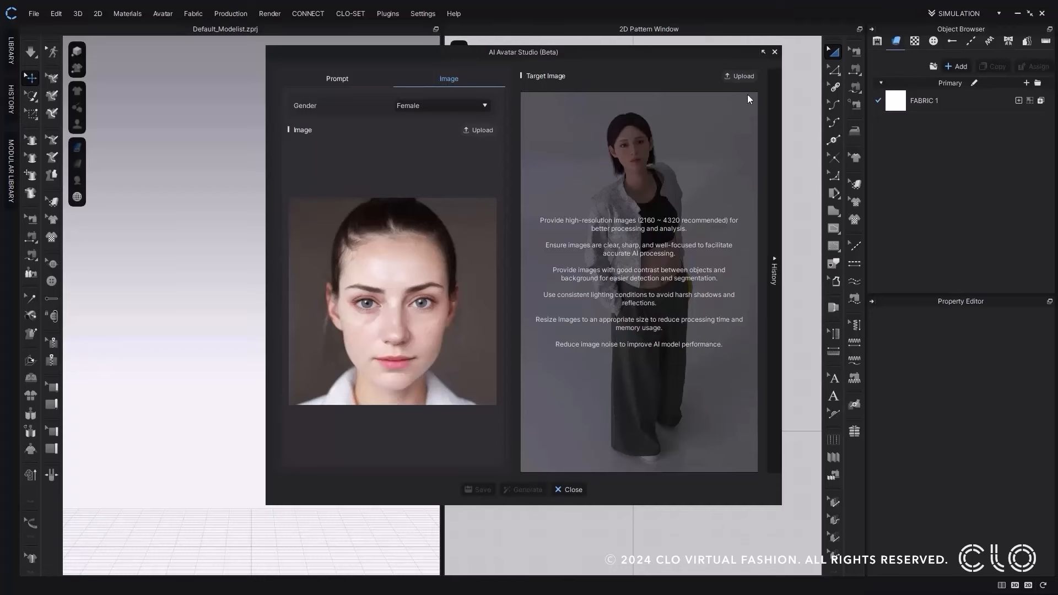
pyautogui.click(738, 76)
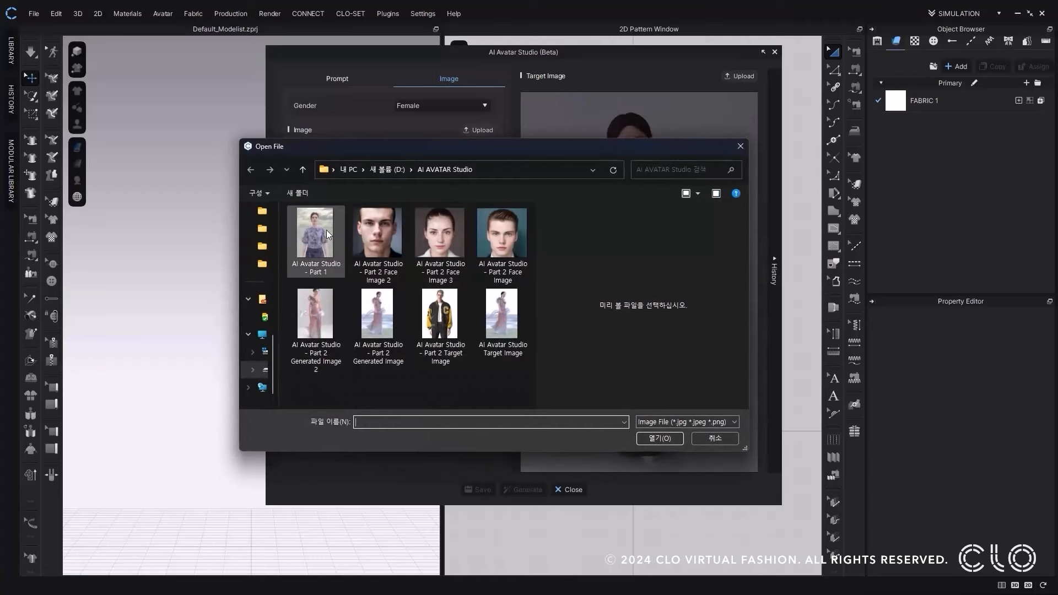
pyautogui.doubleClick(491, 328)
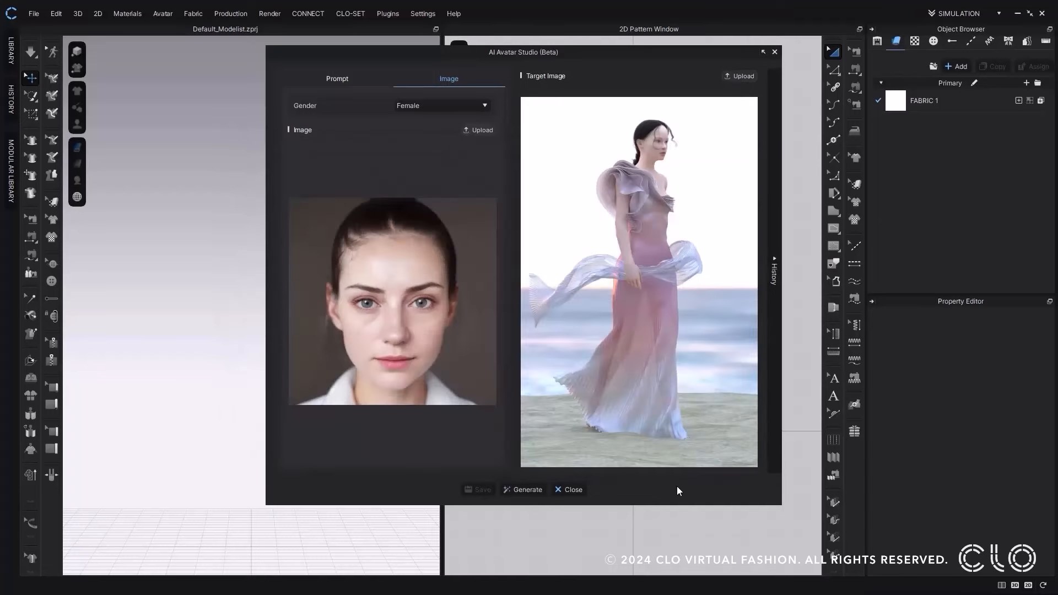
# Generate the face-swapped result from the uploaded images and generate it once more
pyautogui.click(523, 491)
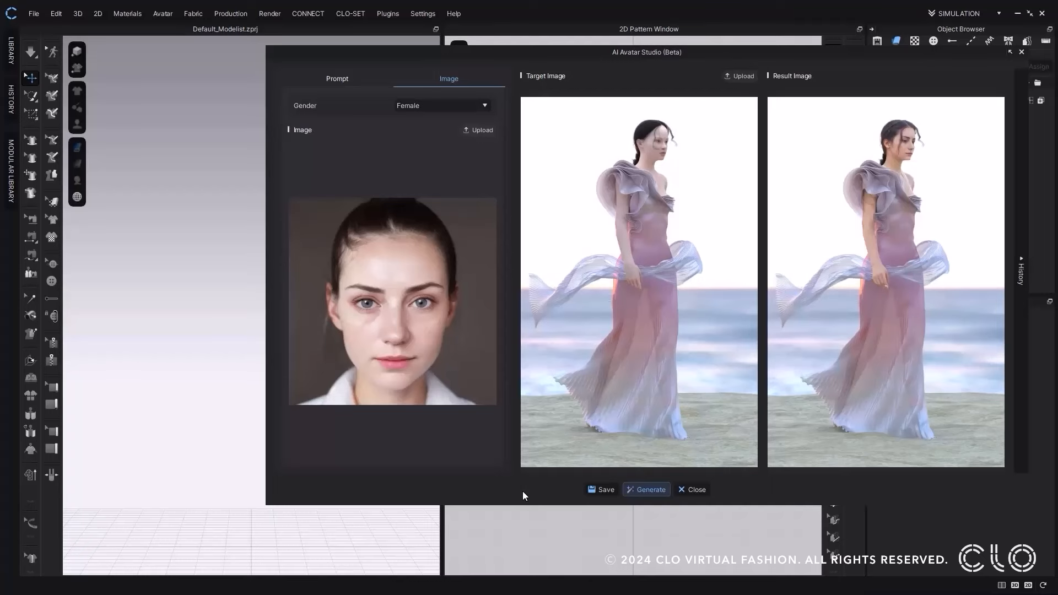
pyautogui.click(646, 490)
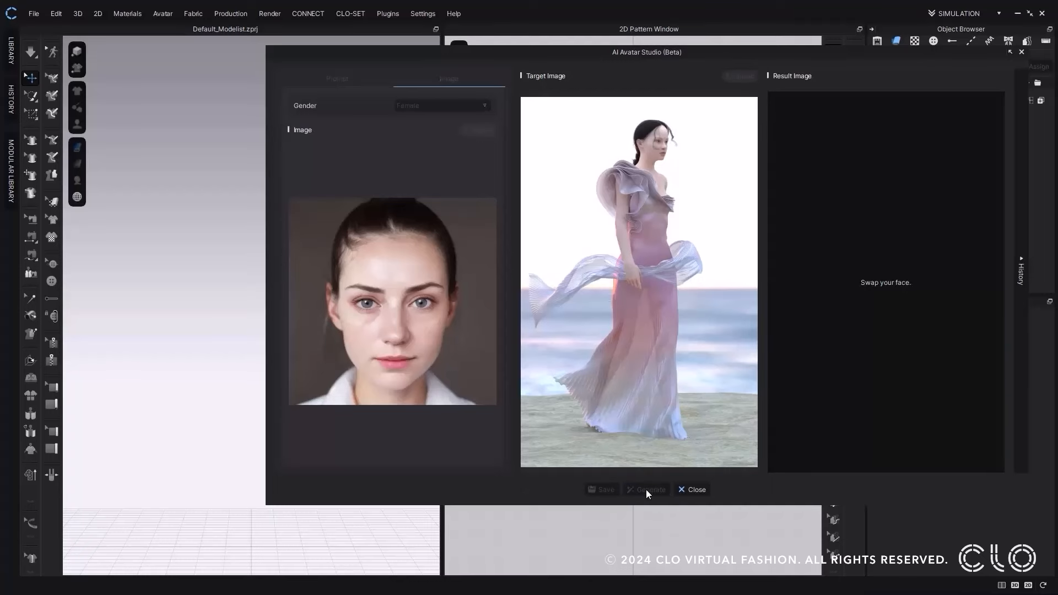
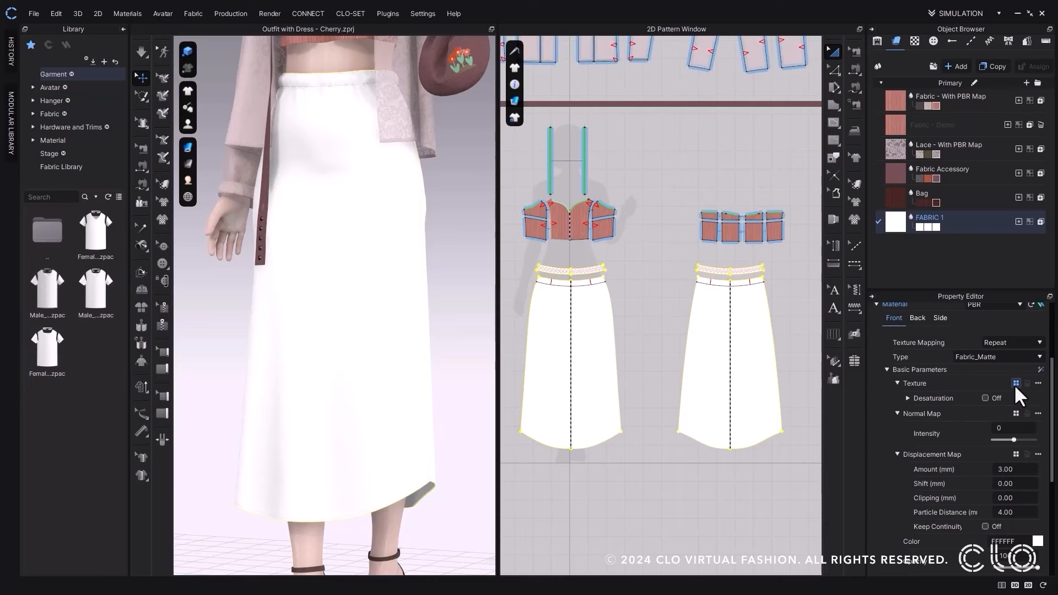
# Apply the 5_texture image as the texture of FABRIC 1 on the skirt
pyautogui.click(1016, 384)
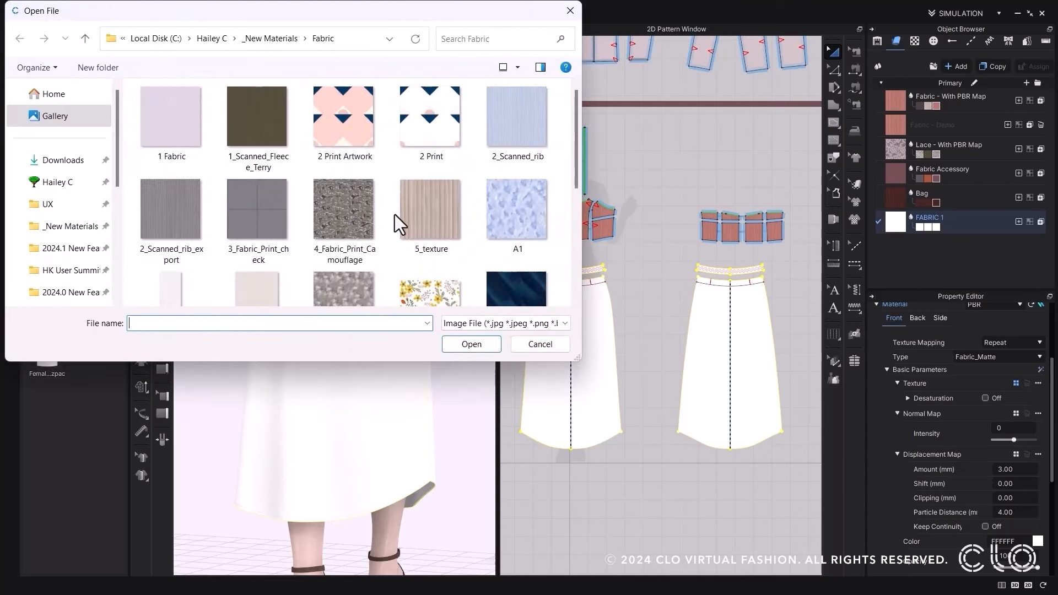
pyautogui.click(460, 240)
pyautogui.click(484, 348)
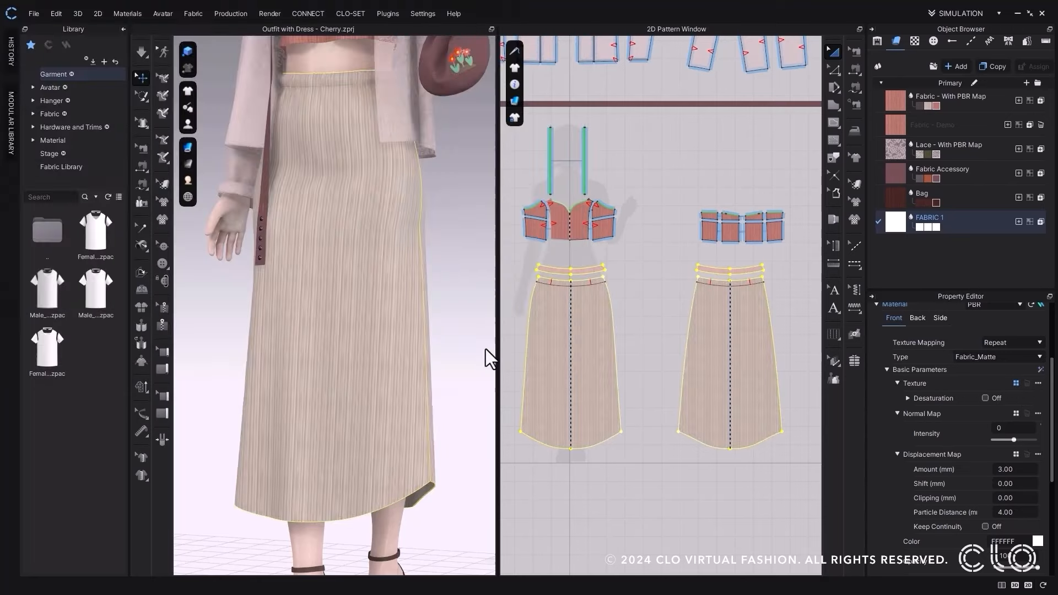
pyautogui.click(632, 319)
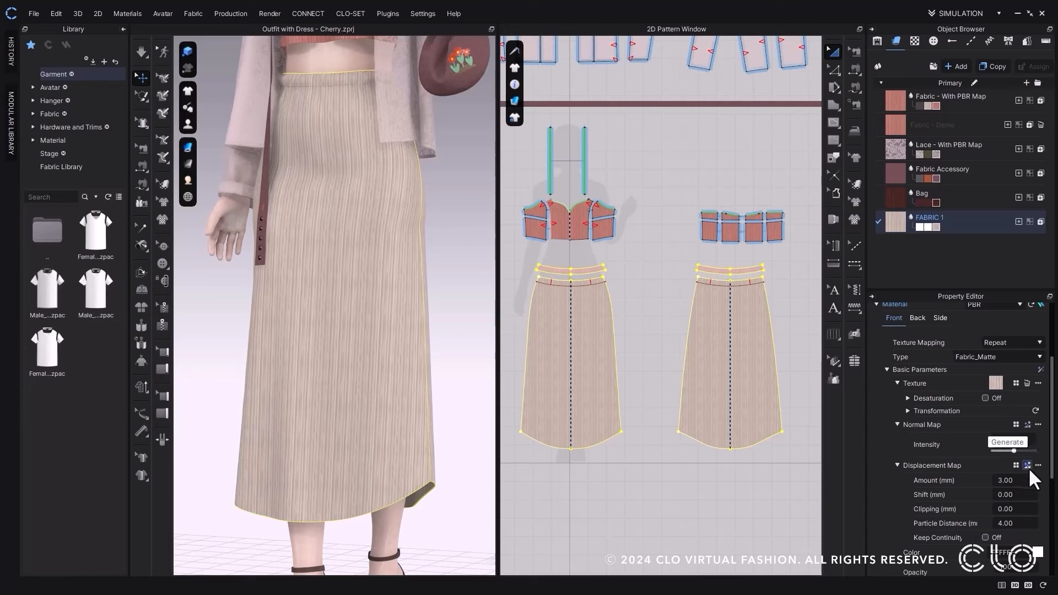
# Generate a normal map for FABRIC 1 from its texture and set the map's intensity to 50
pyautogui.click(1027, 424)
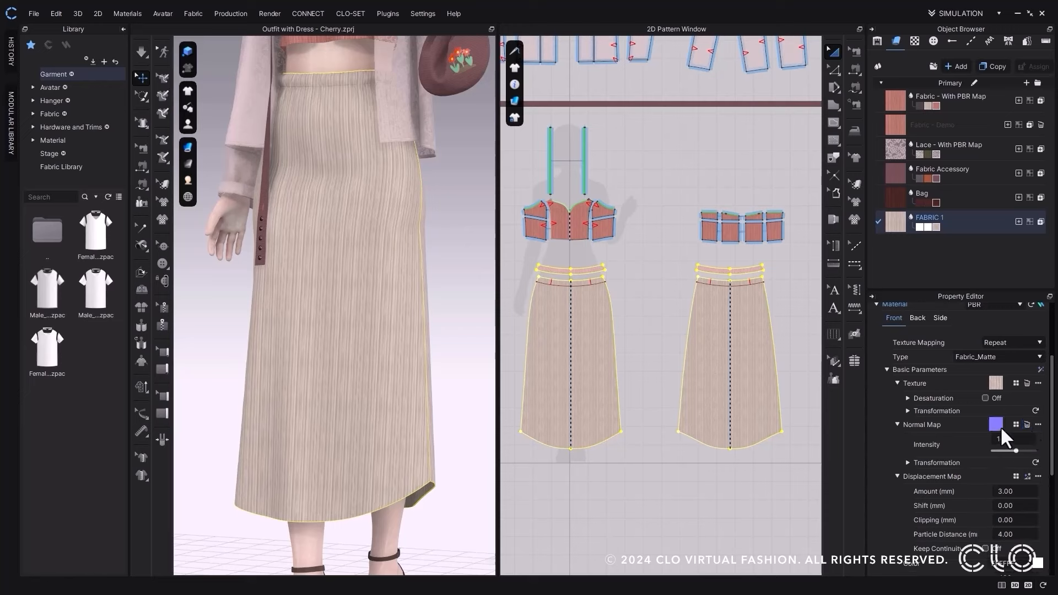
pyautogui.click(1014, 443)
pyautogui.moveTo(1032, 452); pyautogui.dragTo(1034, 452)
pyautogui.moveTo(304, 343); pyautogui.dragTo(311, 206, button='middle')
pyautogui.scroll(3, 410, 221)
pyautogui.scroll(5, 561, 392)
pyautogui.moveTo(561, 392); pyautogui.dragTo(650, 297, button='middle')
pyautogui.scroll(2, 650, 297)
pyautogui.scroll(2, 437, 372)
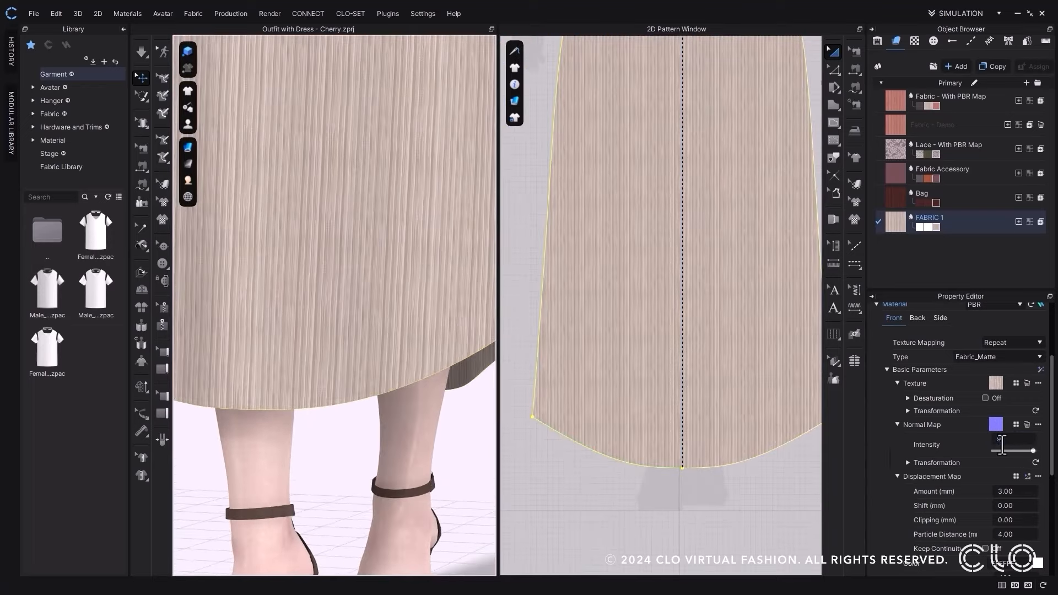
pyautogui.click(1002, 441)
pyautogui.write('50')
pyautogui.press('Return')
# Generate a displacement map for FABRIC 1 with an amount of 2 mm and a particle distance of 1 mm
pyautogui.click(1025, 477)
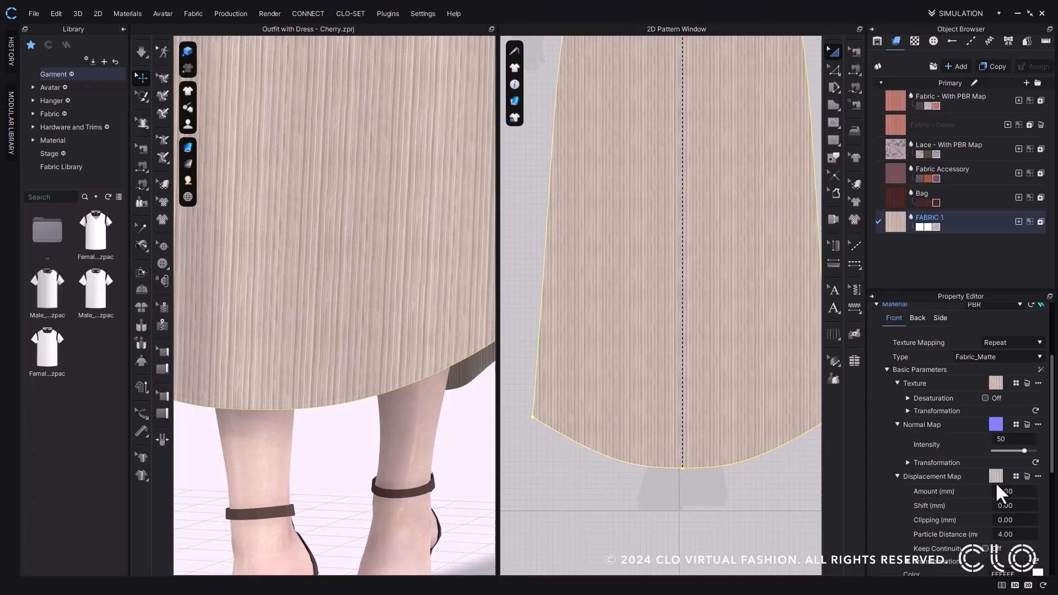
pyautogui.click(999, 488)
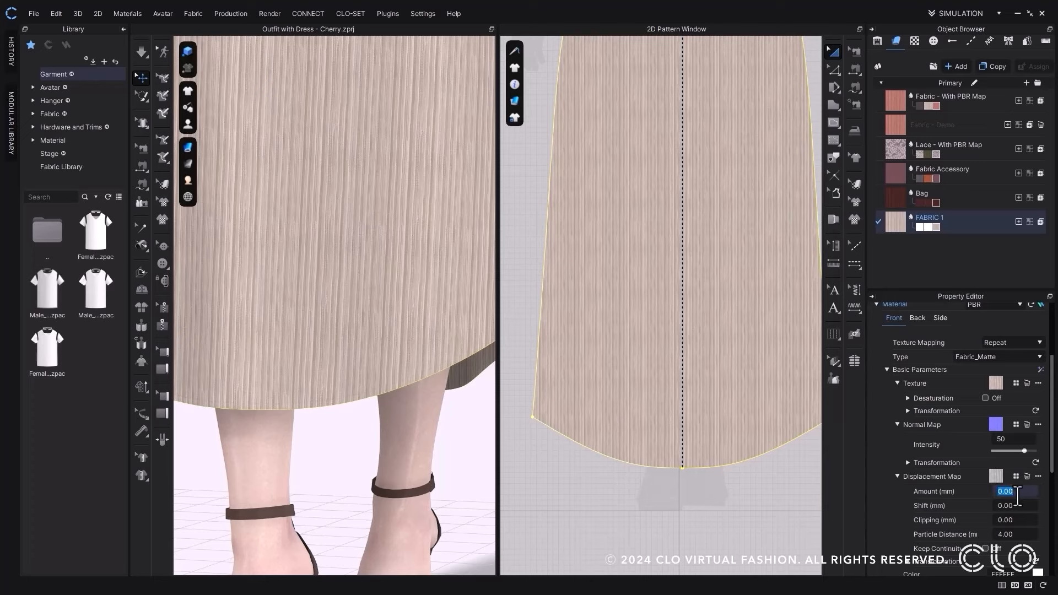
pyautogui.write('3')
pyautogui.press('Return')
pyautogui.write('2')
pyautogui.click(1020, 534)
pyautogui.write('1')
pyautogui.press('Return')
# Generate an opacity map, a roughness map with roughness set to Map, and a metalness map for FABRIC 1
pyautogui.scroll(-5, 966, 499)
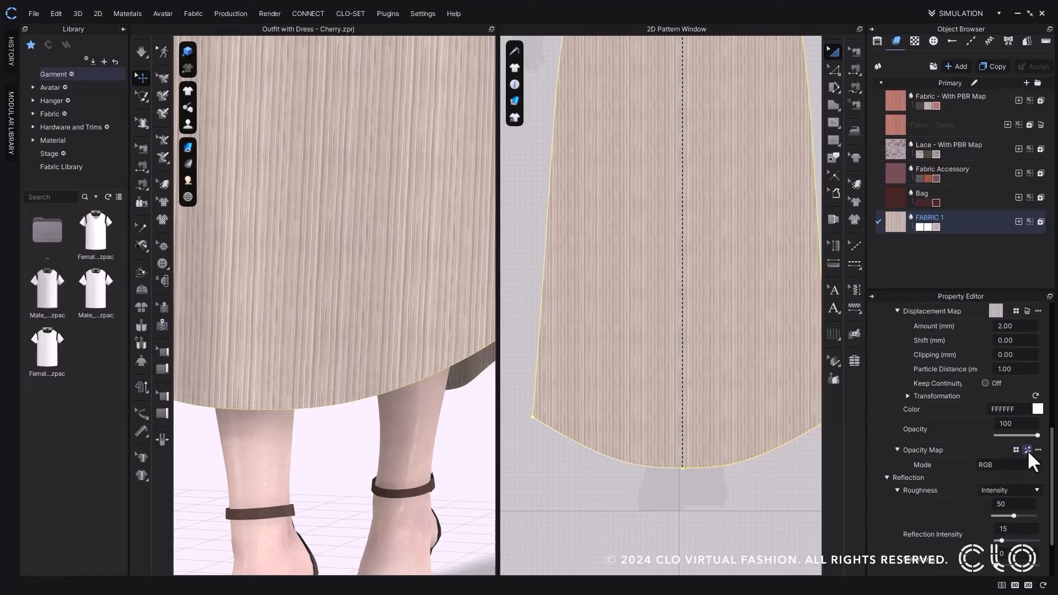
pyautogui.click(1027, 450)
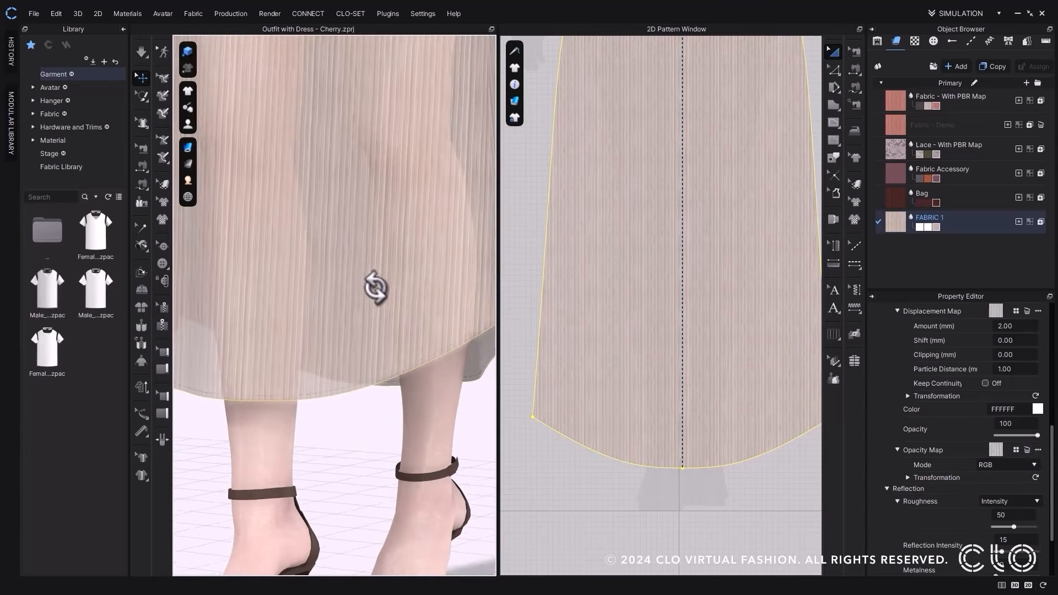
pyautogui.moveTo(371, 287); pyautogui.dragTo(389, 286, button='right')
pyautogui.scroll(-2, 960, 498)
pyautogui.click(1019, 435)
pyautogui.click(1019, 449)
pyautogui.click(1026, 450)
pyautogui.scroll(-2, 970, 496)
pyautogui.click(1028, 513)
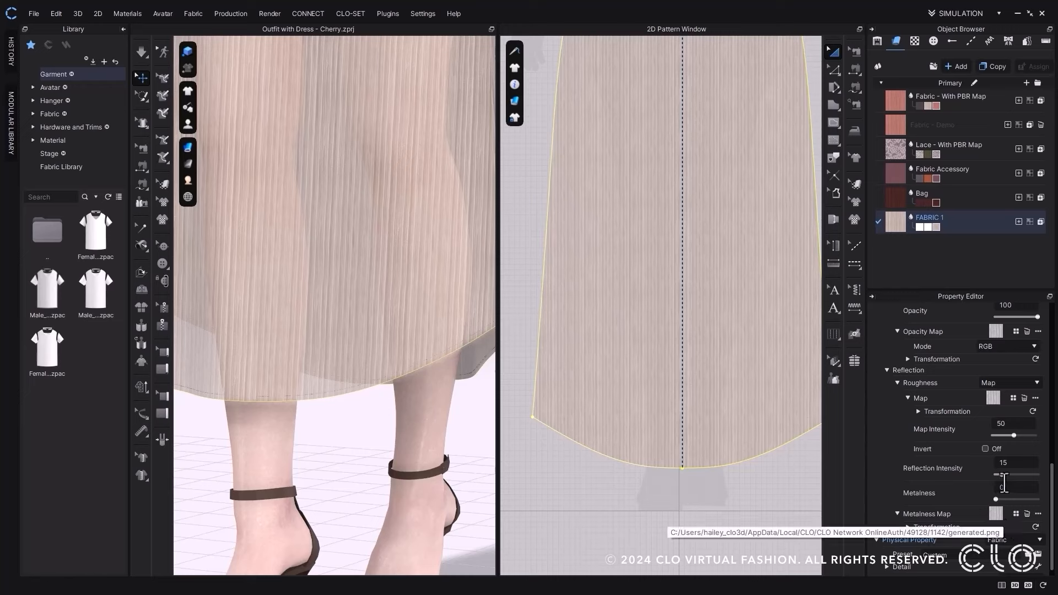
# Remove the opacity, roughness and metalness maps from FABRIC 1
pyautogui.click(1027, 332)
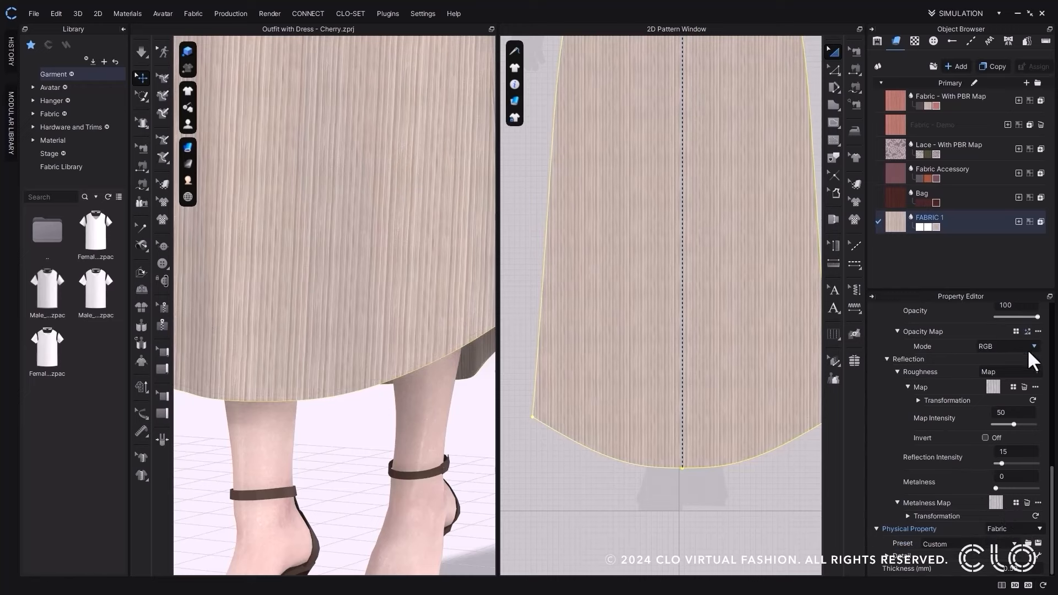
pyautogui.click(1024, 387)
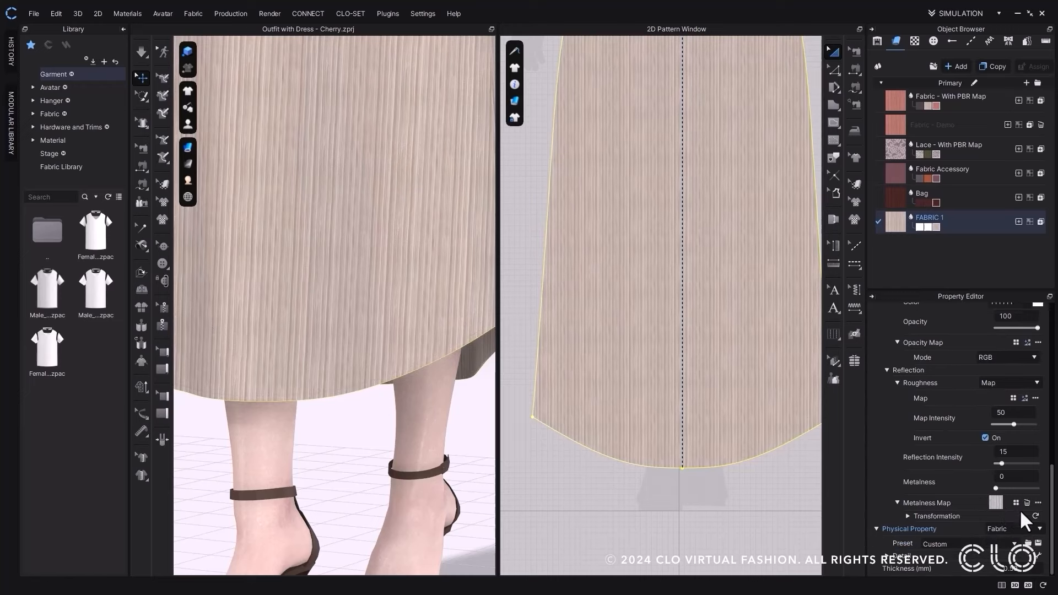
pyautogui.click(1026, 504)
# Open the Render window and start rendering the outfit
pyautogui.scroll(-5, 438, 259)
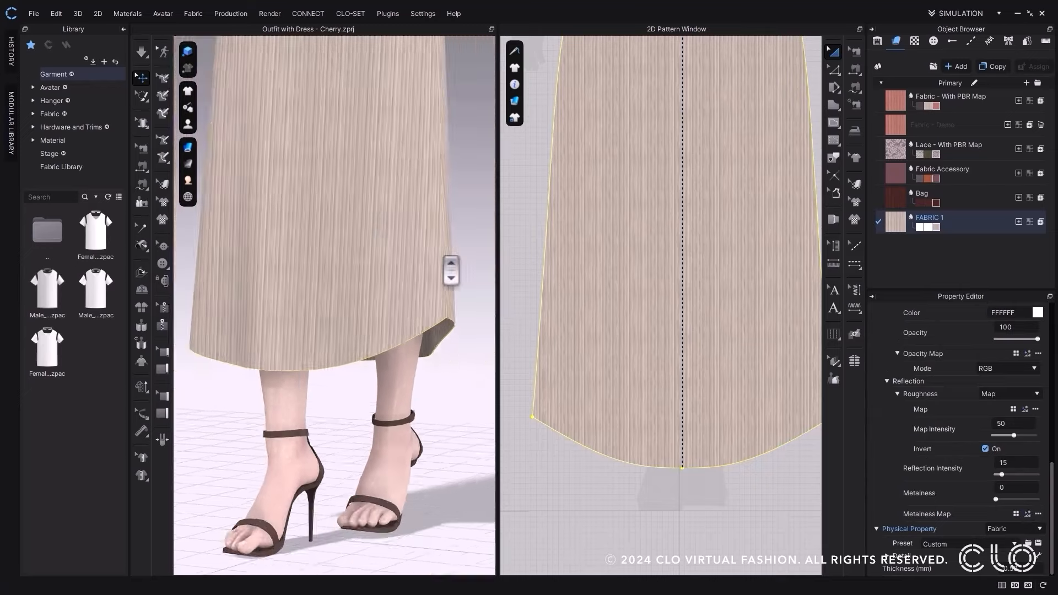
pyautogui.click(270, 15)
pyautogui.click(273, 26)
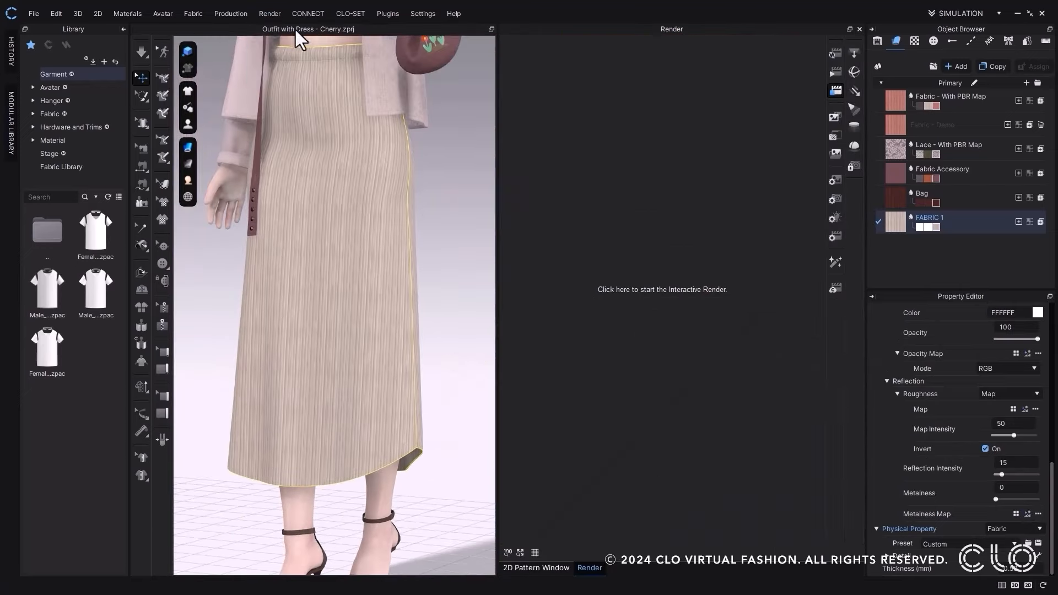
pyautogui.click(838, 54)
# Examine the skirt's hem and waist, the cropped top and the lace sleeve up close in the render
pyautogui.scroll(5, 421, 276)
pyautogui.moveTo(401, 437); pyautogui.dragTo(390, 330, button='middle')
pyautogui.scroll(7, 917, 478)
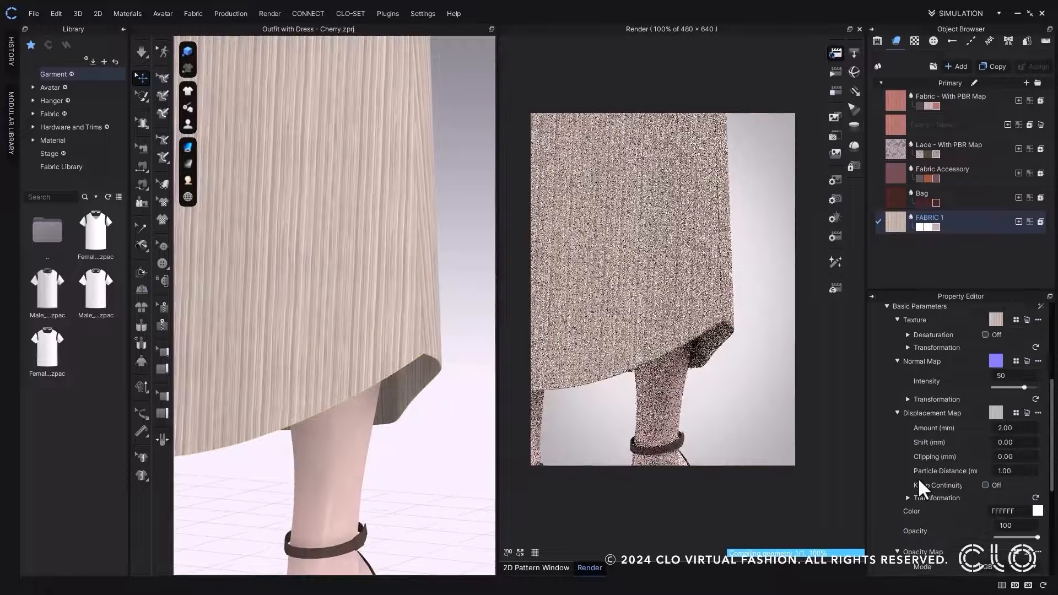
pyautogui.scroll(2, 401, 266)
pyautogui.moveTo(401, 266); pyautogui.dragTo(452, 373, button='middle')
pyautogui.scroll(2, 451, 373)
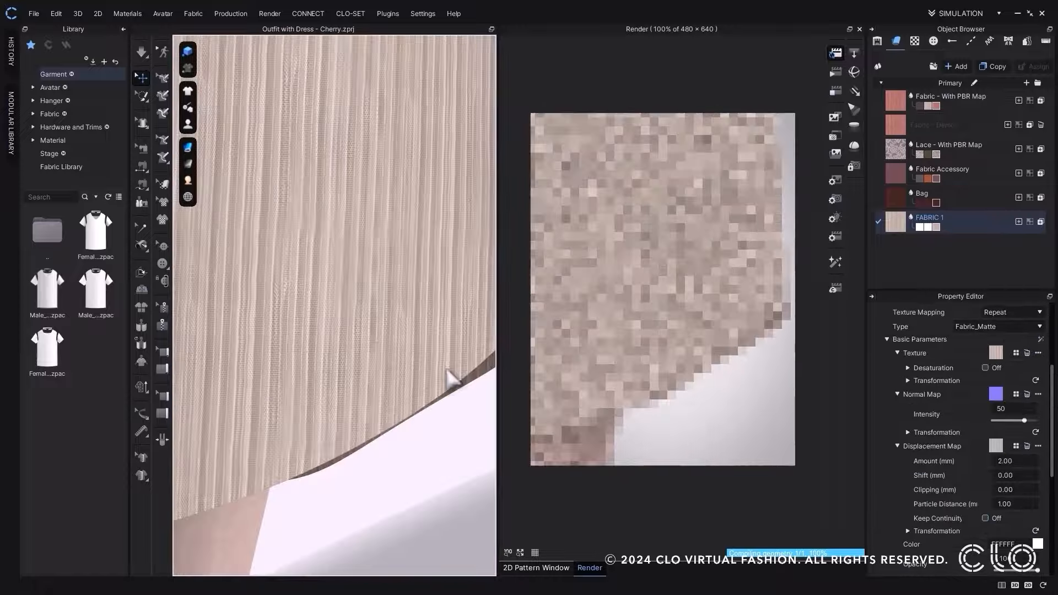
pyautogui.moveTo(468, 345); pyautogui.dragTo(463, 321, button='right')
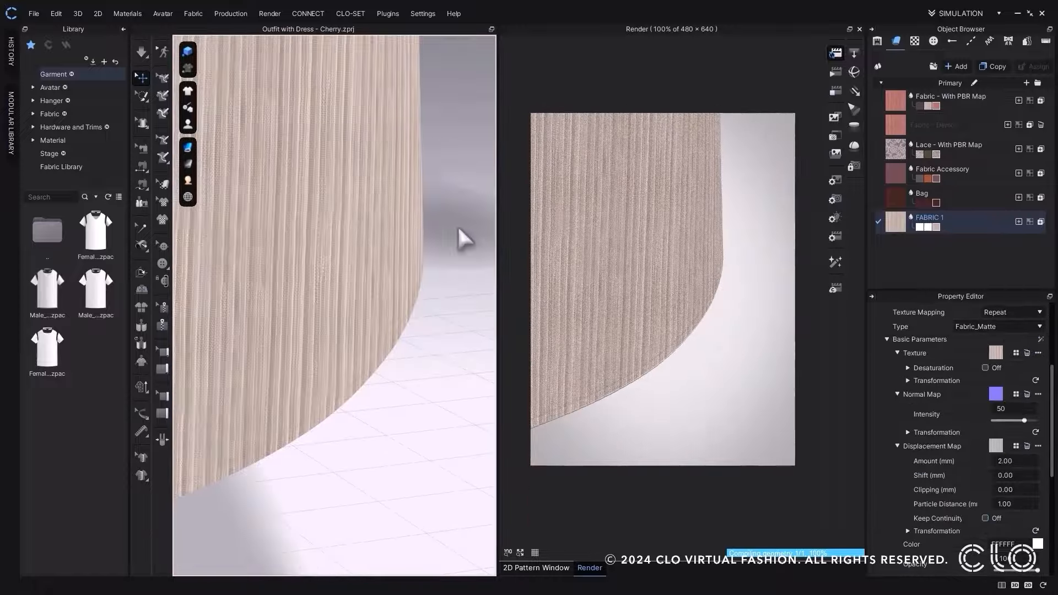
pyautogui.scroll(2, 449, 125)
pyautogui.moveTo(449, 126); pyautogui.dragTo(432, 383, button='middle')
pyautogui.scroll(-6, 430, 276)
pyautogui.moveTo(430, 276); pyautogui.dragTo(404, 507, button='middle')
pyautogui.scroll(2, 407, 383)
pyautogui.scroll(2, 421, 318)
pyautogui.scroll(-1, 429, 328)
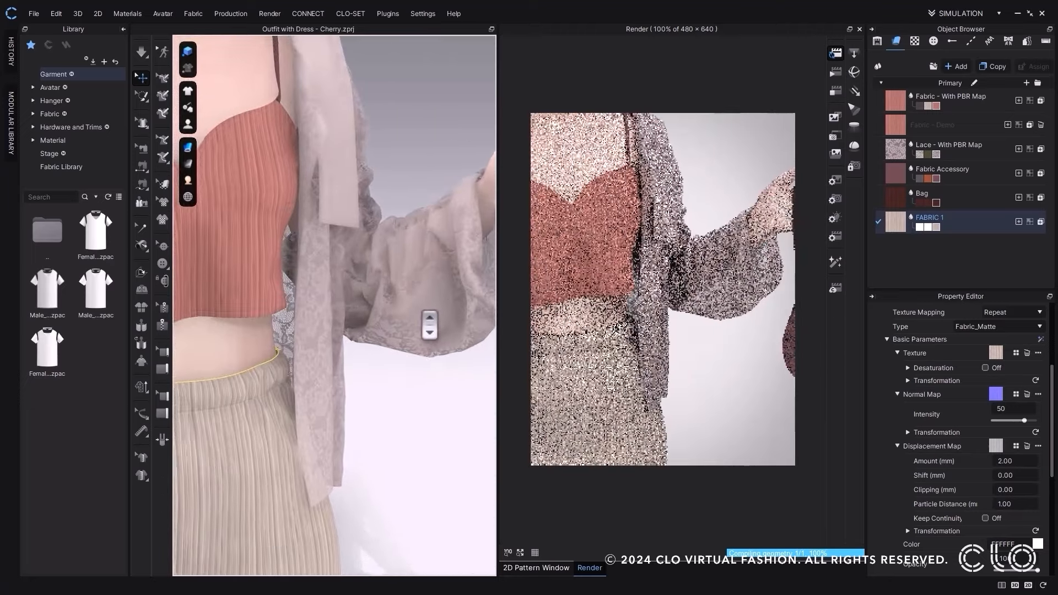
pyautogui.moveTo(421, 324); pyautogui.dragTo(399, 321, button='middle')
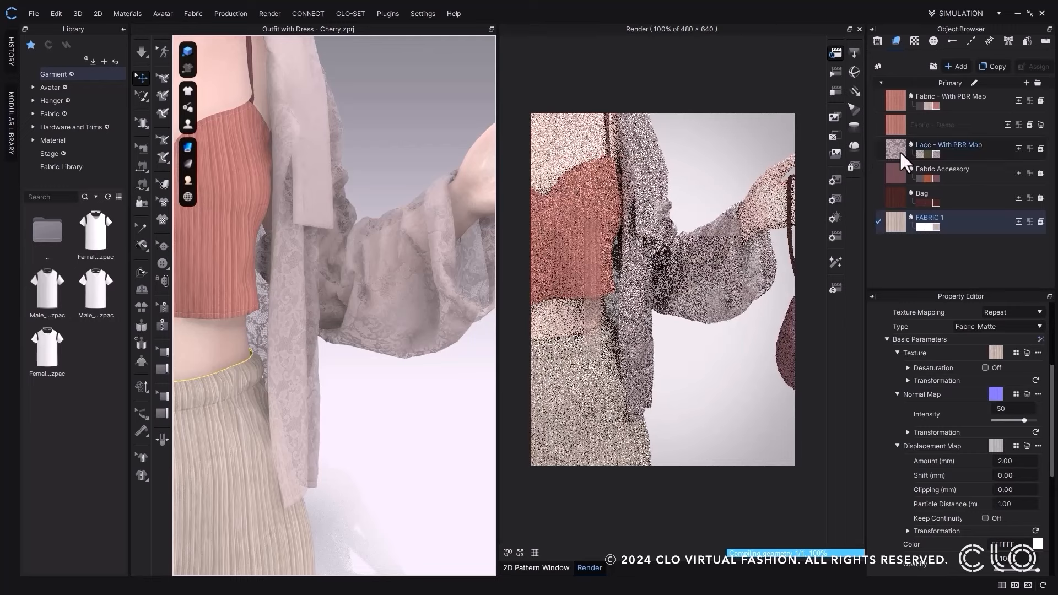
# Set the displacement amount to 2 mm and the particle distance to 1 mm for the Lace - With PBR Map fabric
pyautogui.click(899, 151)
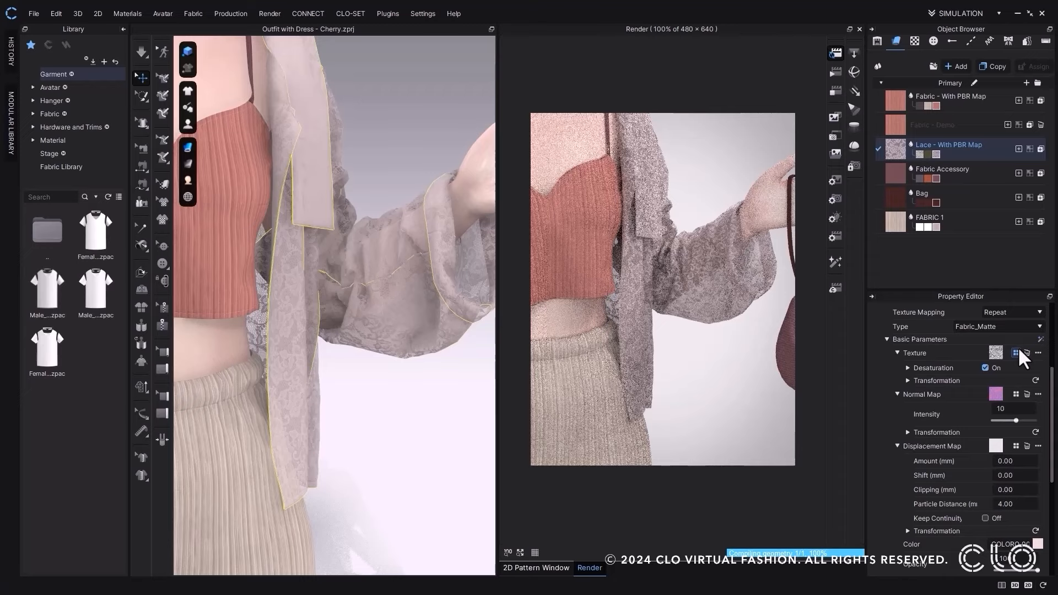
pyautogui.click(1018, 461)
pyautogui.write('2')
pyautogui.press('Return')
pyautogui.click(1020, 505)
pyautogui.write('1')
pyautogui.press('Return')
pyautogui.click(836, 89)
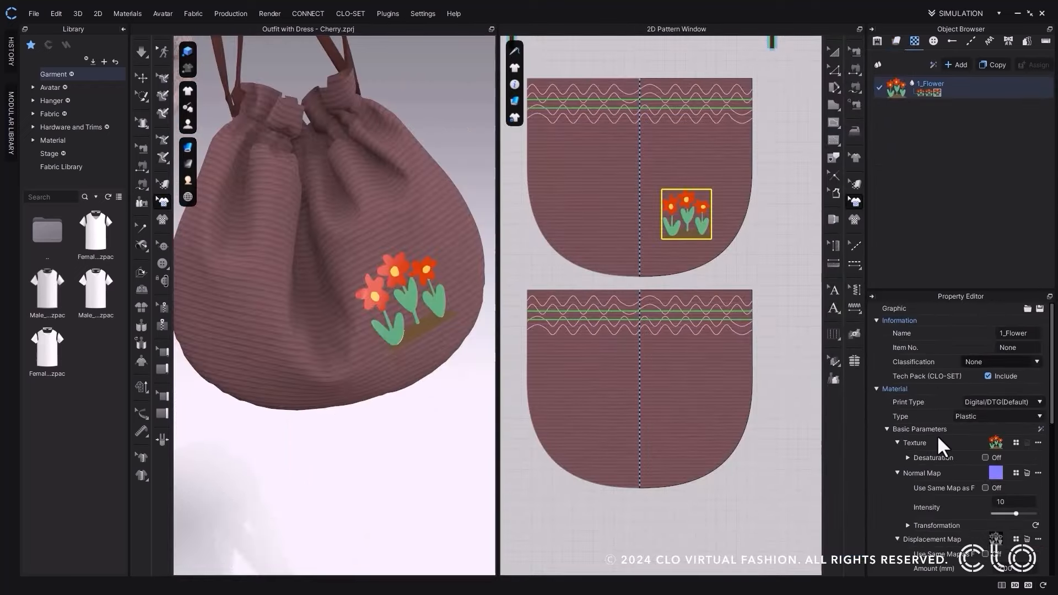
# Remove the normal and displacement maps of the 1_Flower graphic on the bag and generate both anew from its texture
pyautogui.scroll(-3, 943, 466)
pyautogui.click(1027, 373)
pyautogui.click(1027, 429)
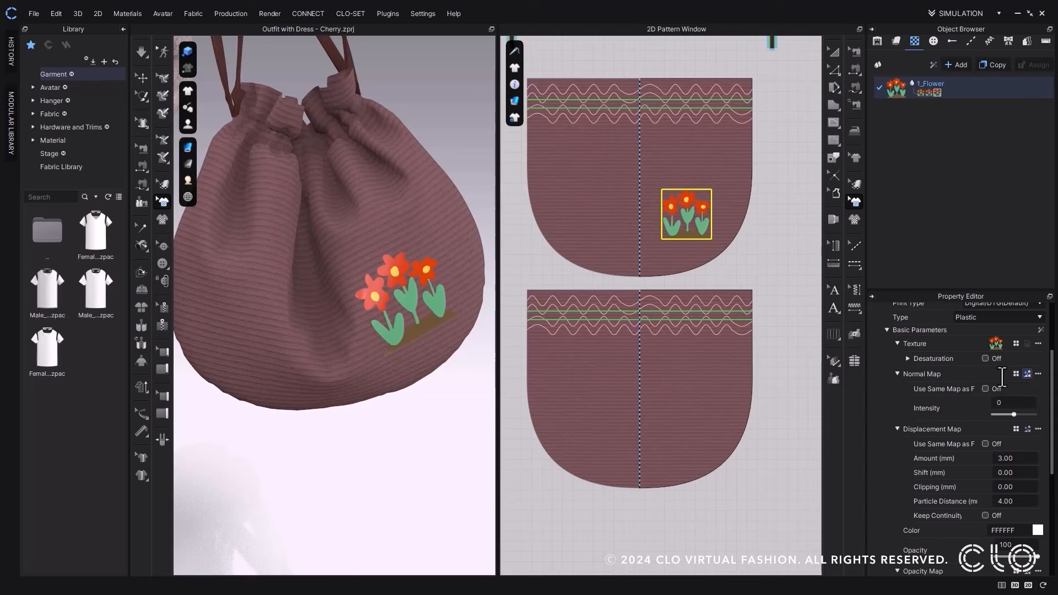
pyautogui.click(1027, 374)
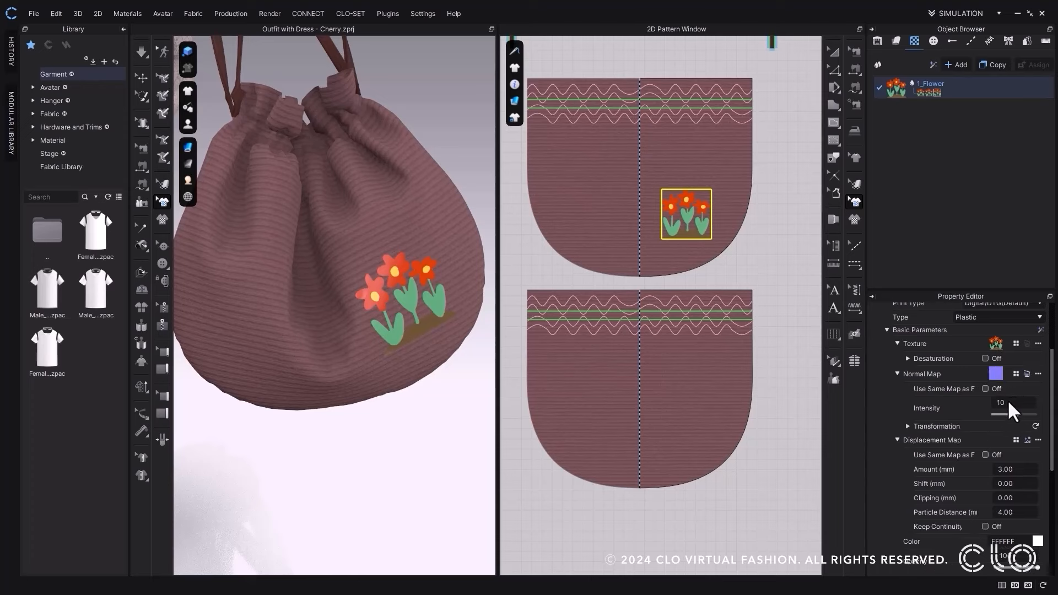
pyautogui.click(1028, 439)
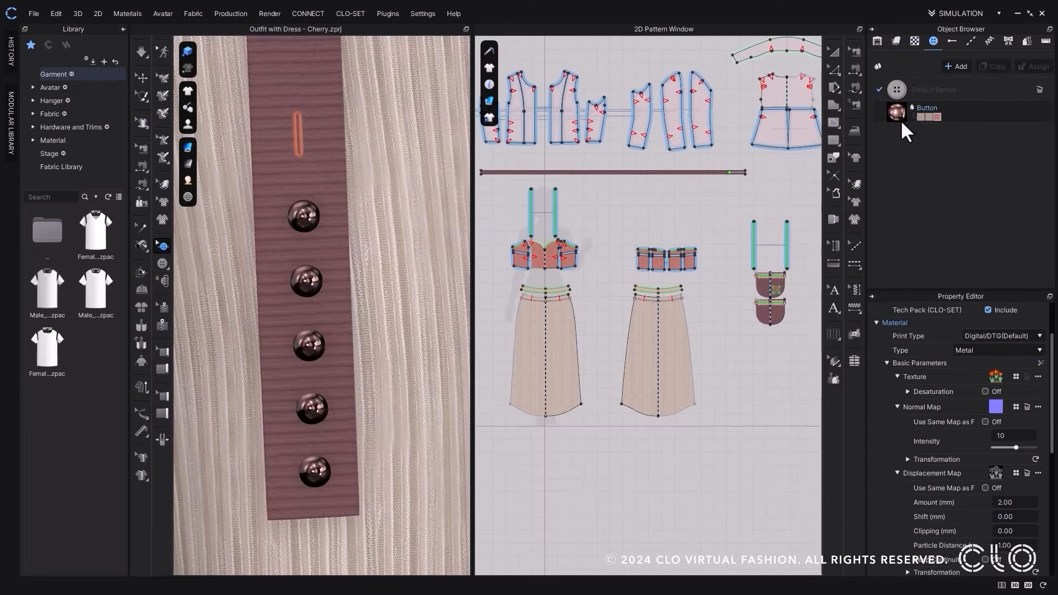
# Bring up the material properties of the Button trim and of the buttonhole on the belt
pyautogui.click(900, 120)
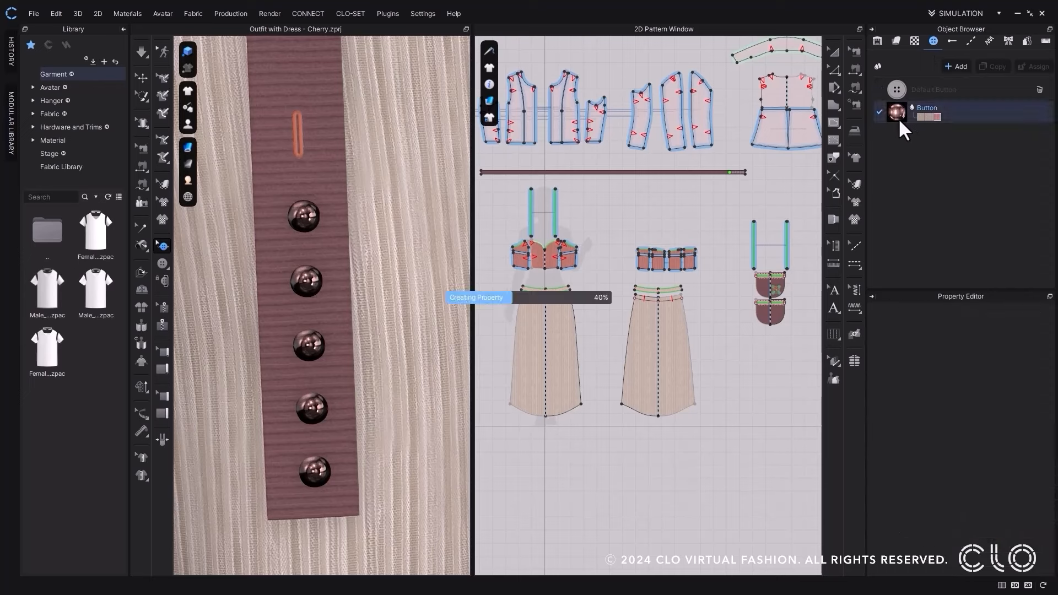
pyautogui.scroll(-3, 938, 488)
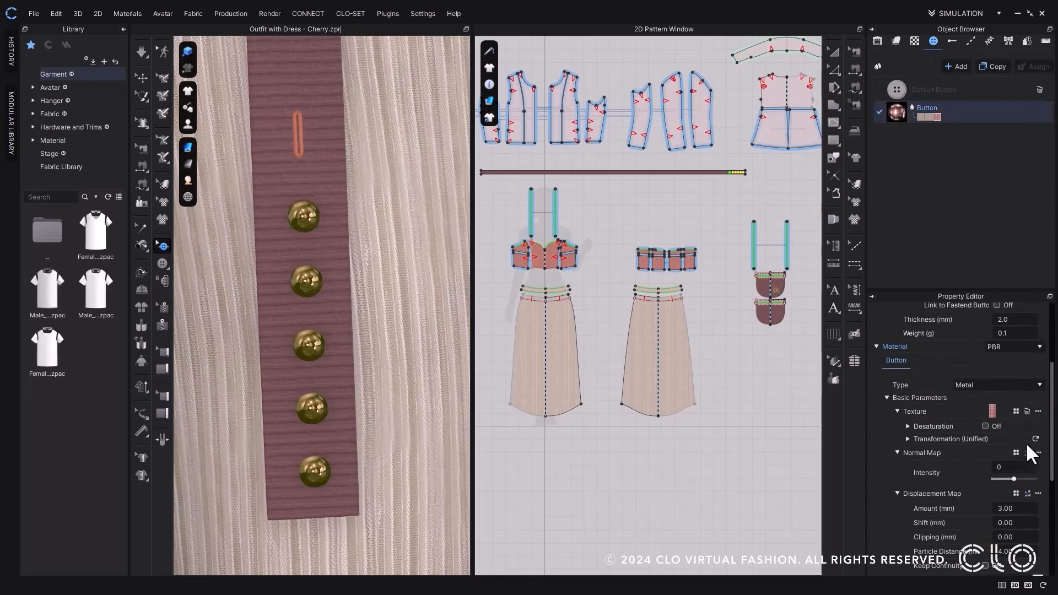
pyautogui.click(952, 43)
pyautogui.click(904, 113)
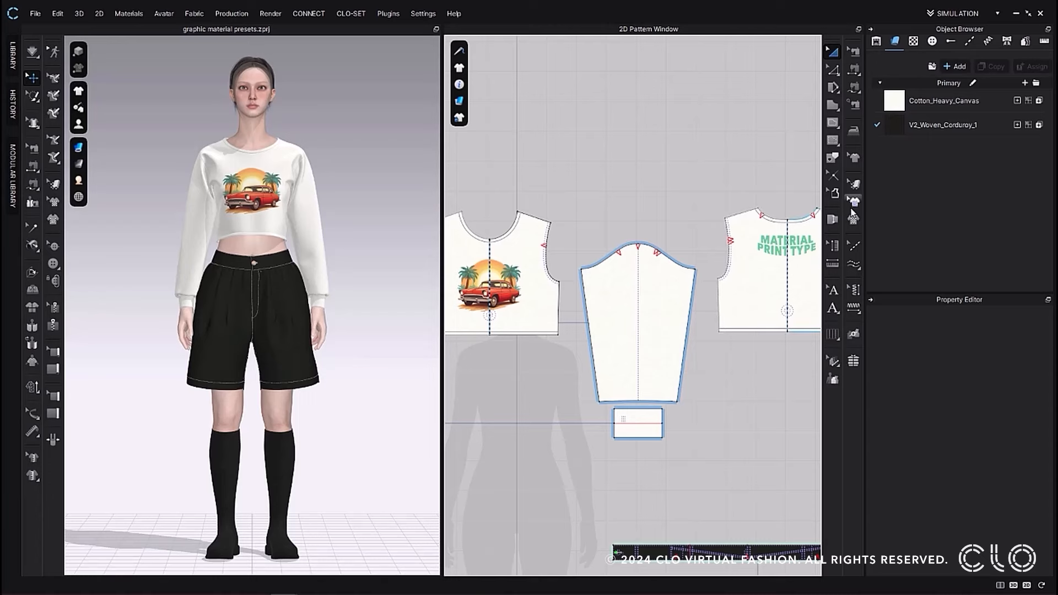
# Select the car graphic2 on the sweatshirt's front piece and set its print type to Crack
pyautogui.click(852, 208)
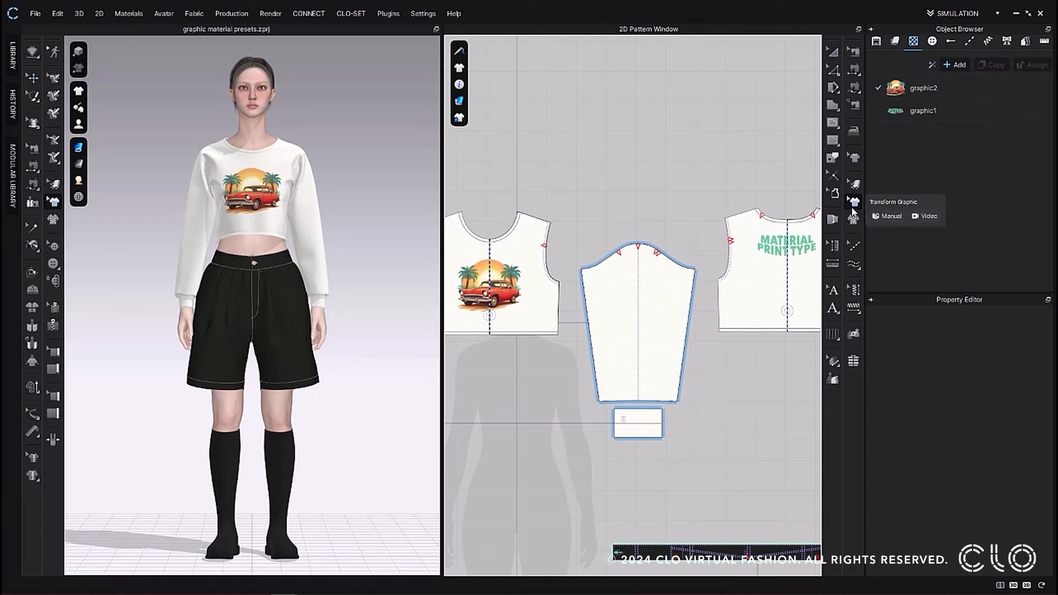
pyautogui.scroll(10, 489, 297)
pyautogui.click(659, 269)
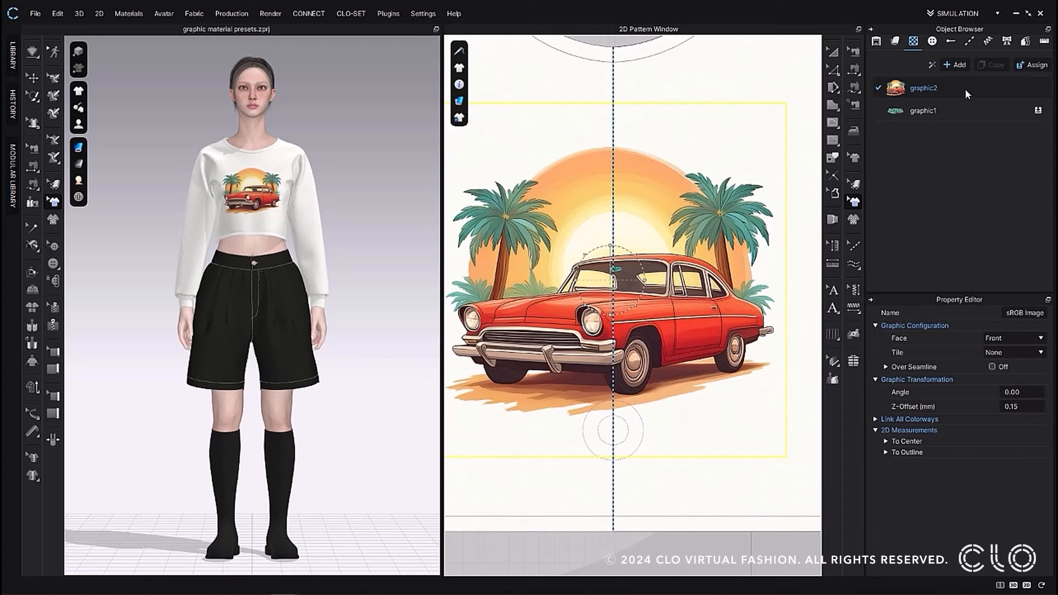
pyautogui.click(966, 91)
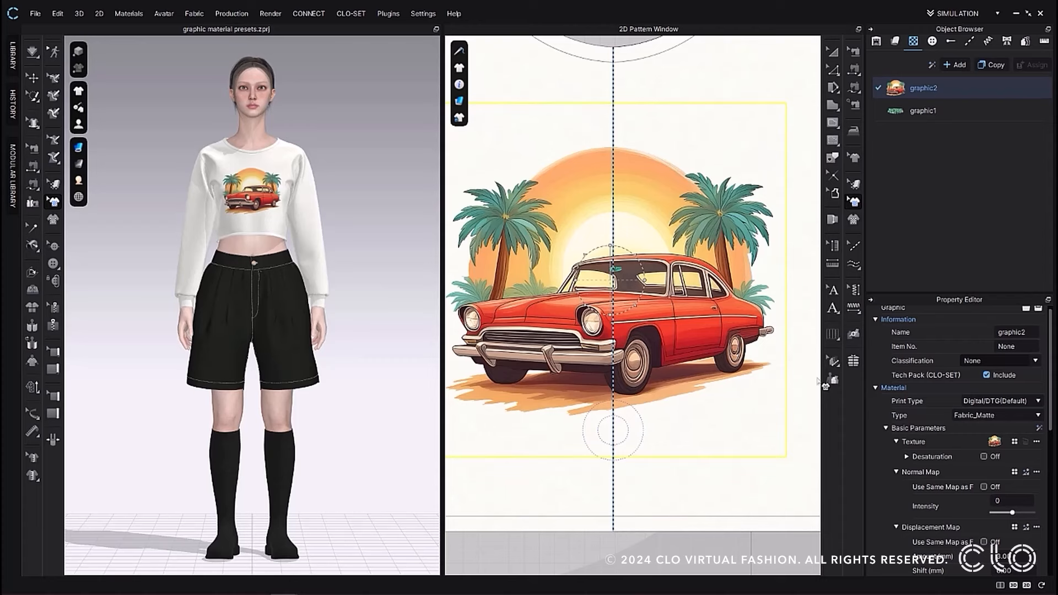
pyautogui.click(1038, 402)
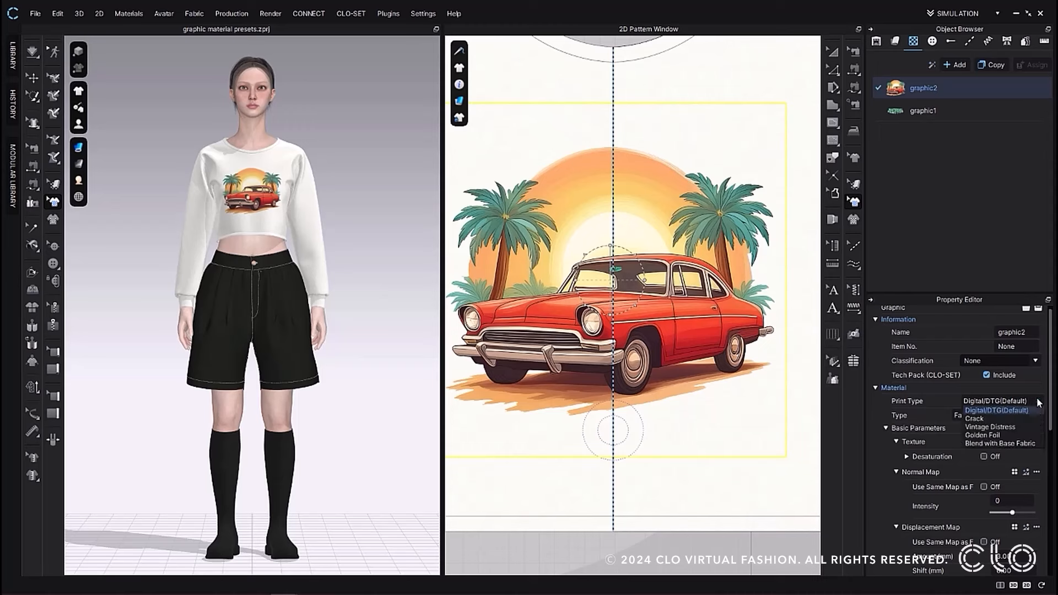
pyautogui.click(1007, 417)
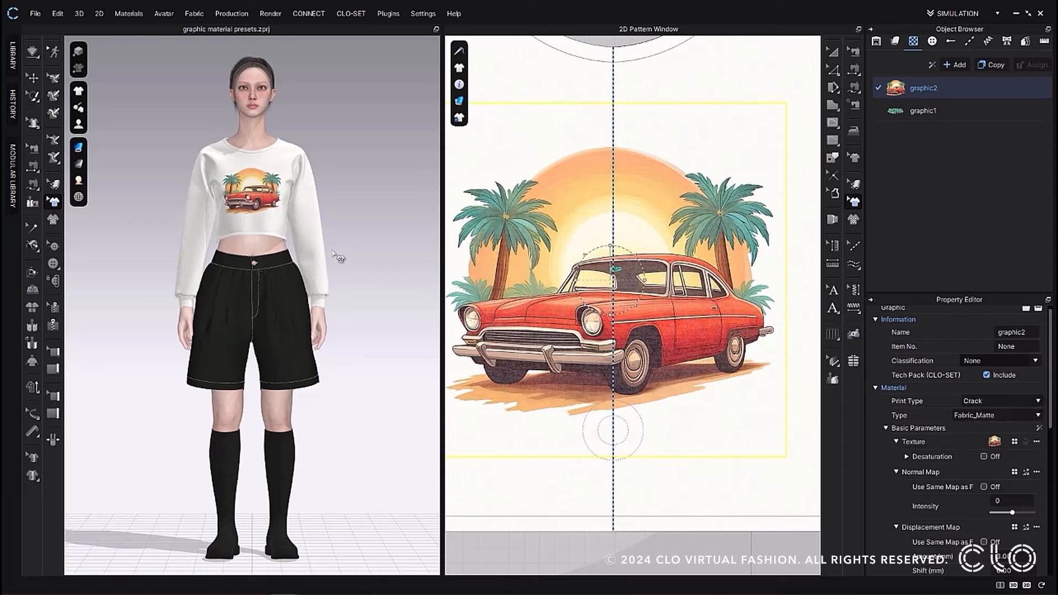
pyautogui.scroll(3, 294, 170)
pyautogui.moveTo(293, 169); pyautogui.dragTo(284, 324, button='middle')
pyautogui.scroll(10, 287, 320)
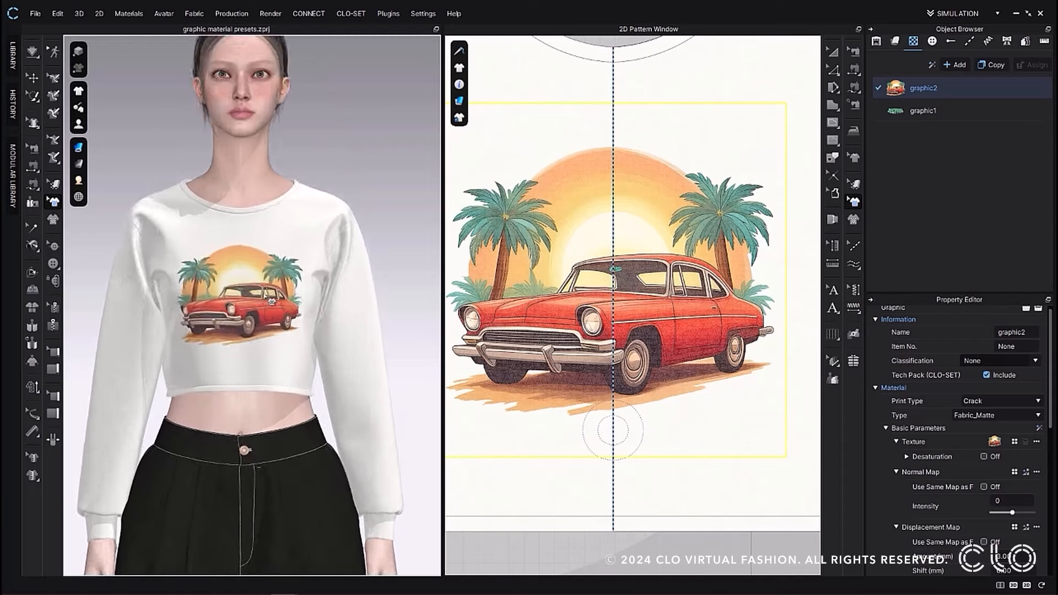
pyautogui.scroll(3, 288, 314)
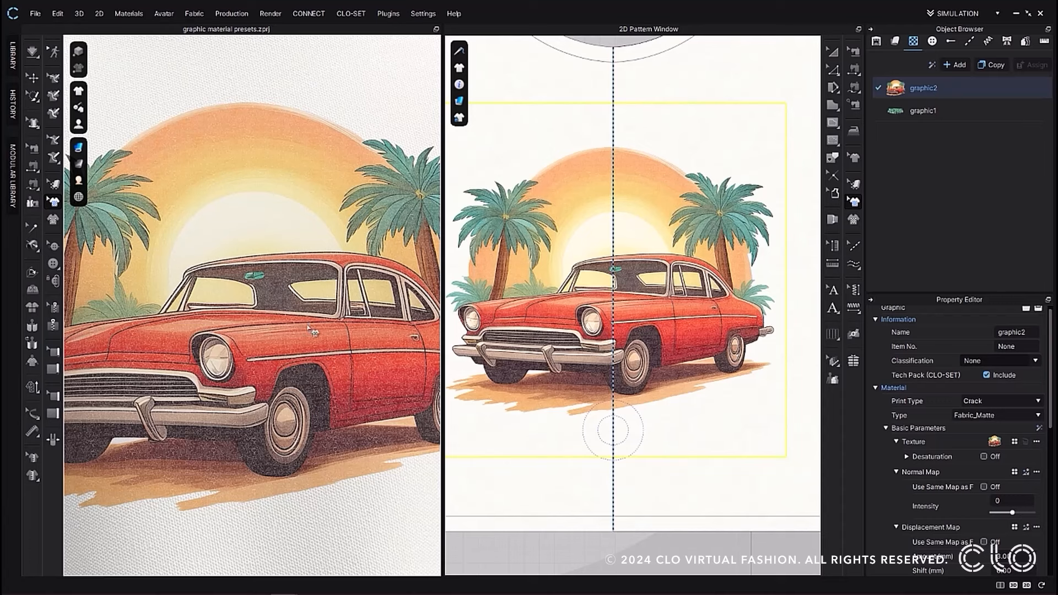
# Lower the opacity of the car graphic2 with the Crack print type to 63
pyautogui.scroll(-4, 964, 503)
pyautogui.scroll(-3, 964, 503)
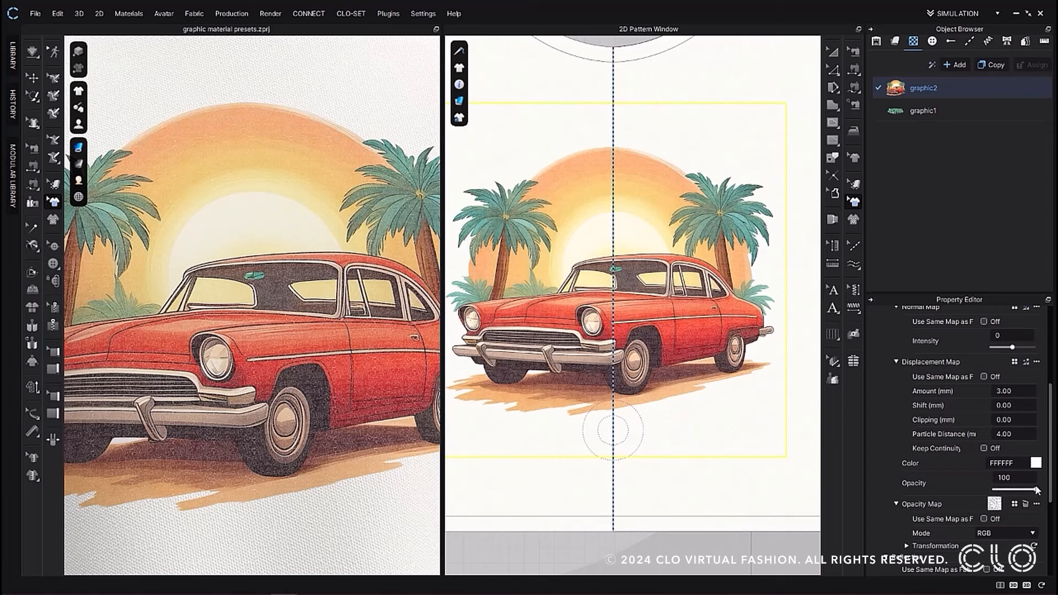
pyautogui.moveTo(1035, 492); pyautogui.dragTo(1030, 492)
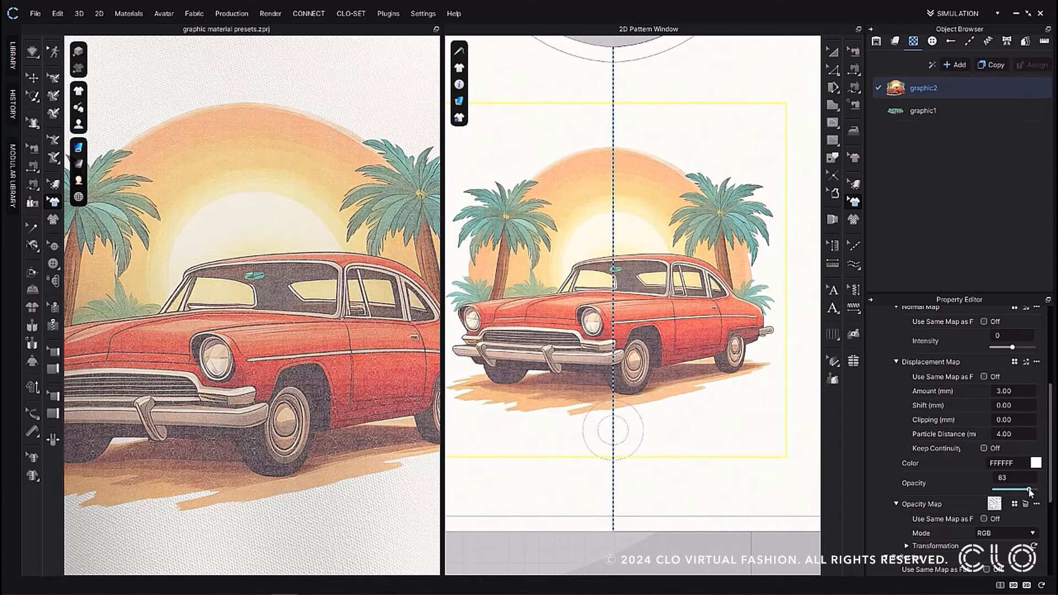
# Set the print type of the car graphic2 to Vintage Distress and its opacity to 87
pyautogui.scroll(5, 1028, 488)
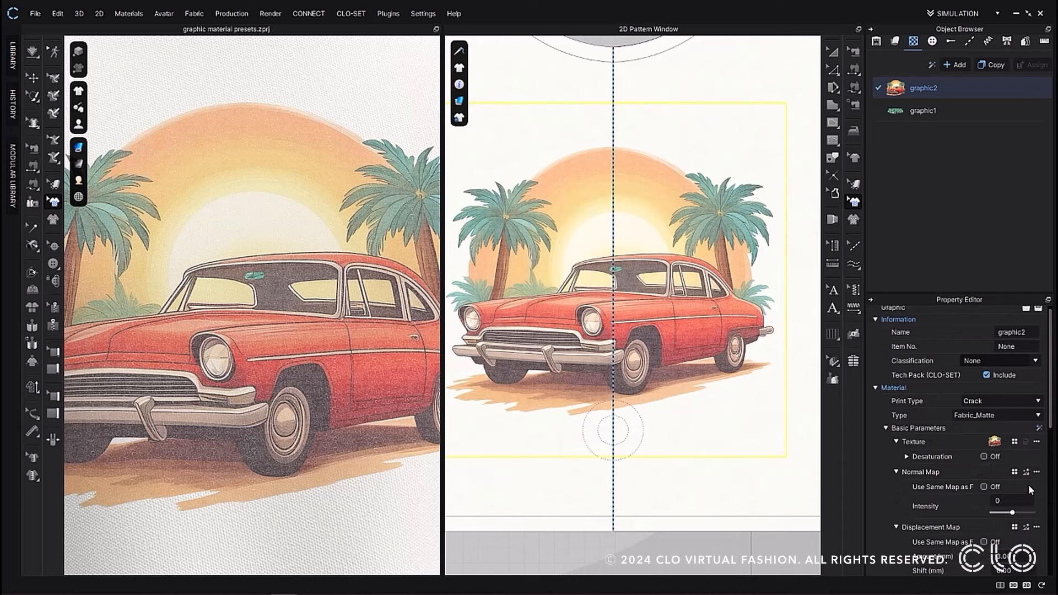
pyautogui.click(1038, 402)
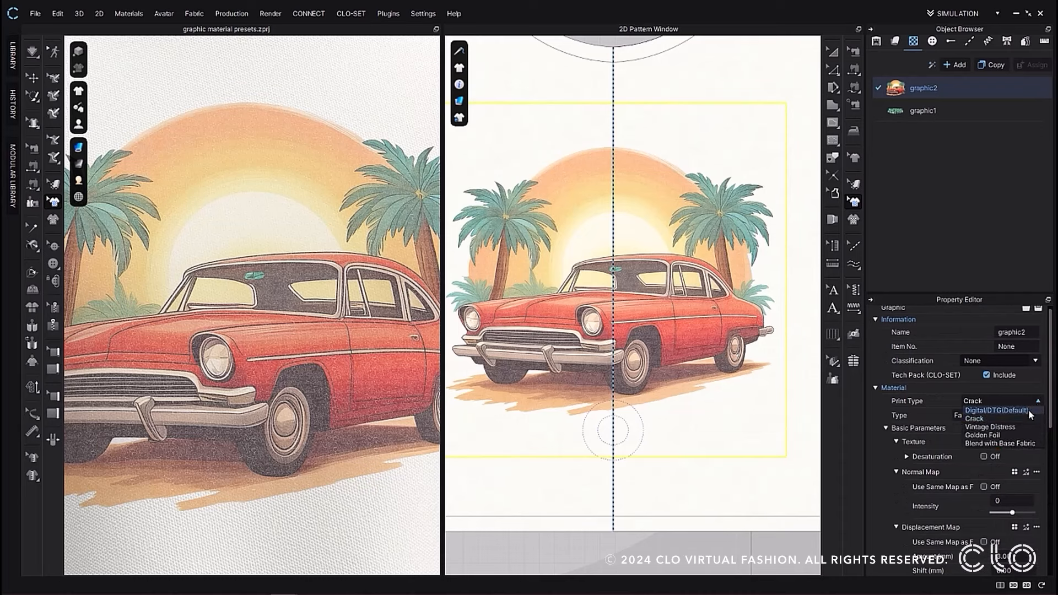
pyautogui.click(1023, 425)
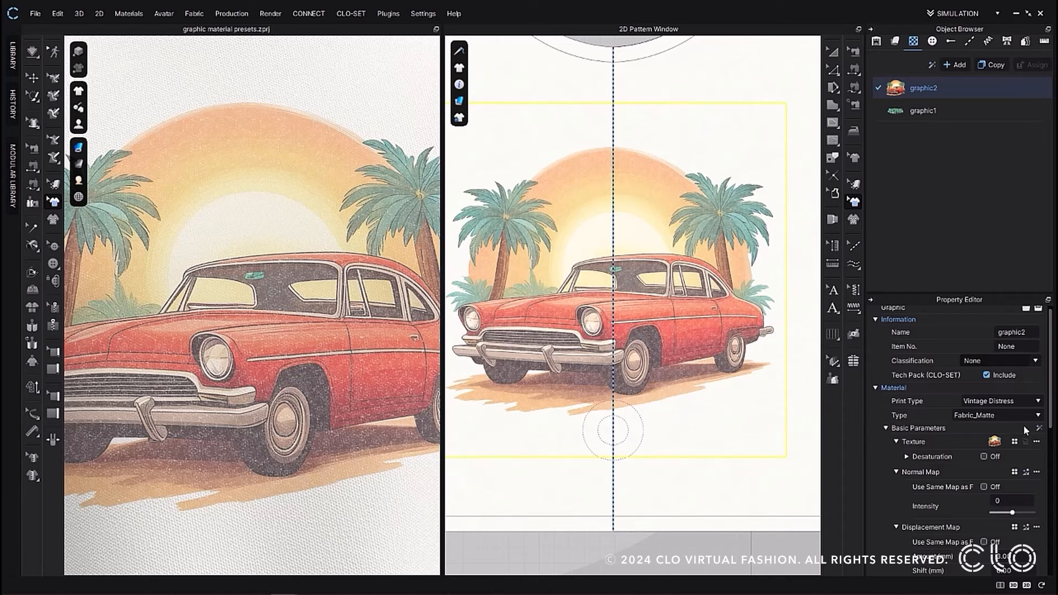
pyautogui.scroll(-5, 1023, 425)
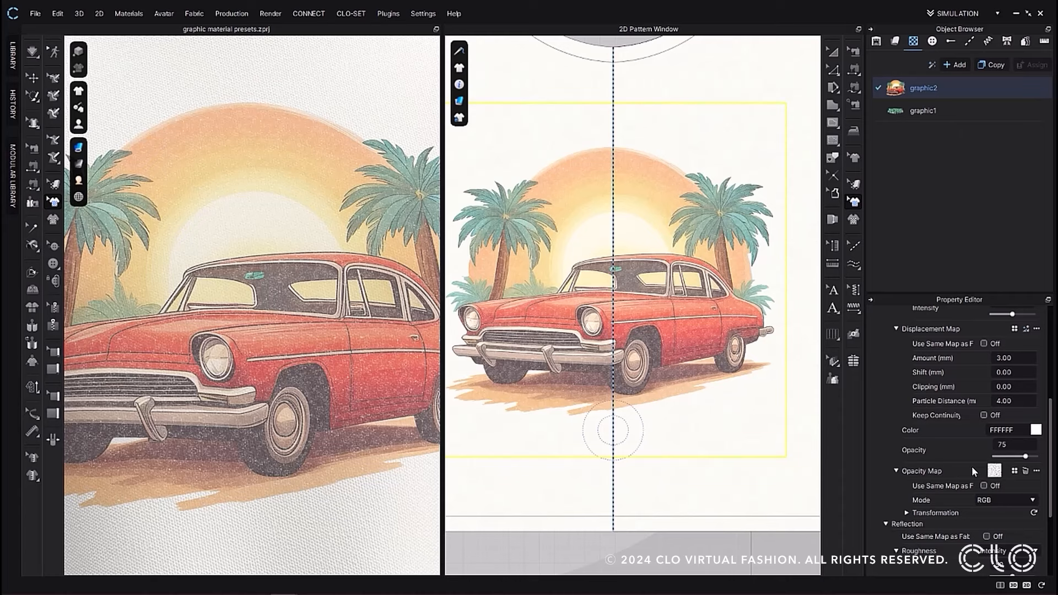
pyautogui.moveTo(1025, 457); pyautogui.dragTo(1032, 462)
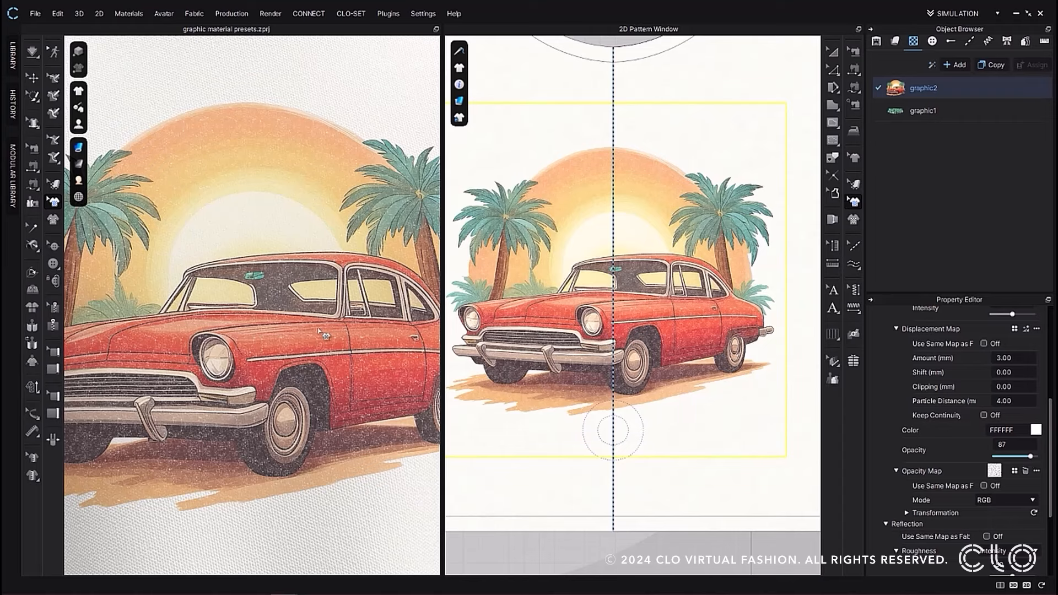
# Select graphic1, the MATERIAL PRINT TYPE lettering on the sweatshirt's back piece, and bring up its material properties
pyautogui.press('8')
pyautogui.scroll(3, 275, 182)
pyautogui.moveTo(275, 182); pyautogui.dragTo(278, 435, button='middle')
pyautogui.scroll(2, 278, 215)
pyautogui.scroll(4, 309, 237)
pyautogui.moveTo(341, 233); pyautogui.dragTo(331, 301, button='middle')
pyautogui.scroll(2, 350, 397)
pyautogui.scroll(-5, 704, 295)
pyautogui.moveTo(704, 293); pyautogui.dragTo(421, 287, button='middle')
pyautogui.scroll(6, 653, 254)
pyautogui.moveTo(664, 300); pyautogui.dragTo(683, 353, button='middle')
pyautogui.click(679, 265)
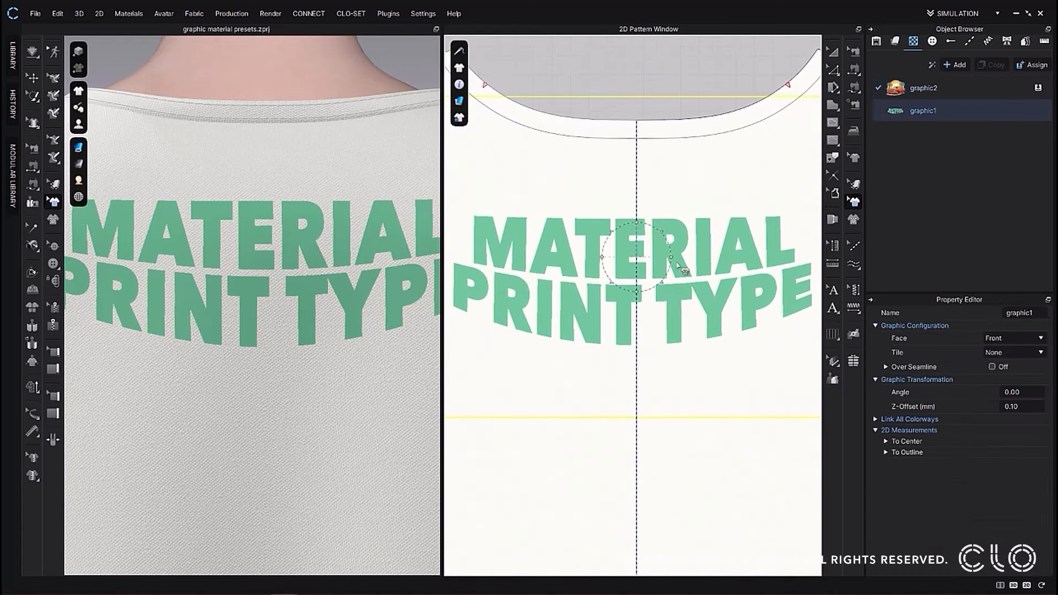
pyautogui.click(999, 110)
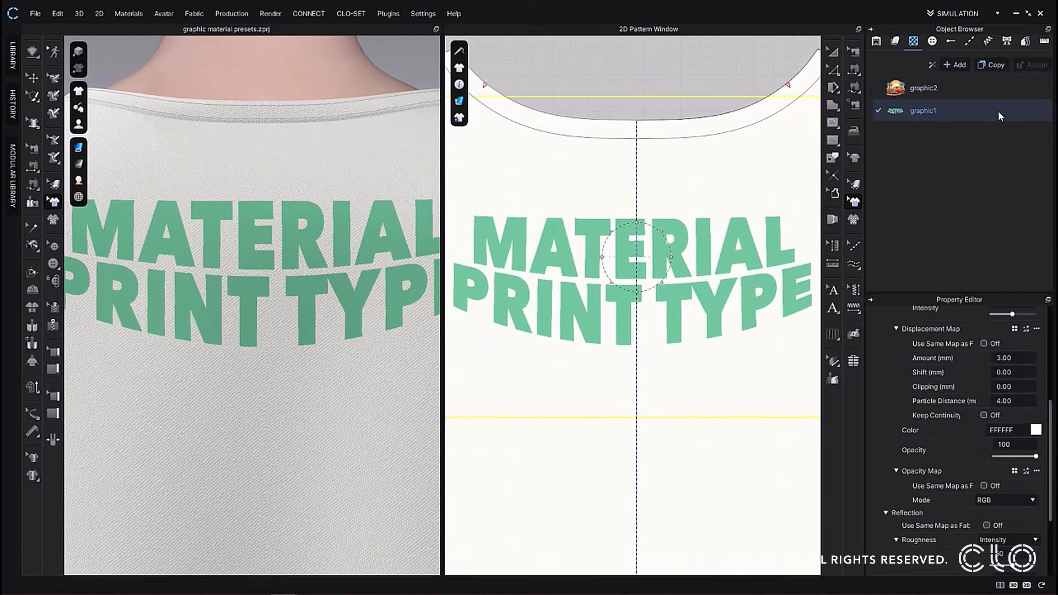
# Set graphic1's print type to Golden Foil and examine the foil on the back along with its desaturation and color settings
pyautogui.scroll(3, 1040, 389)
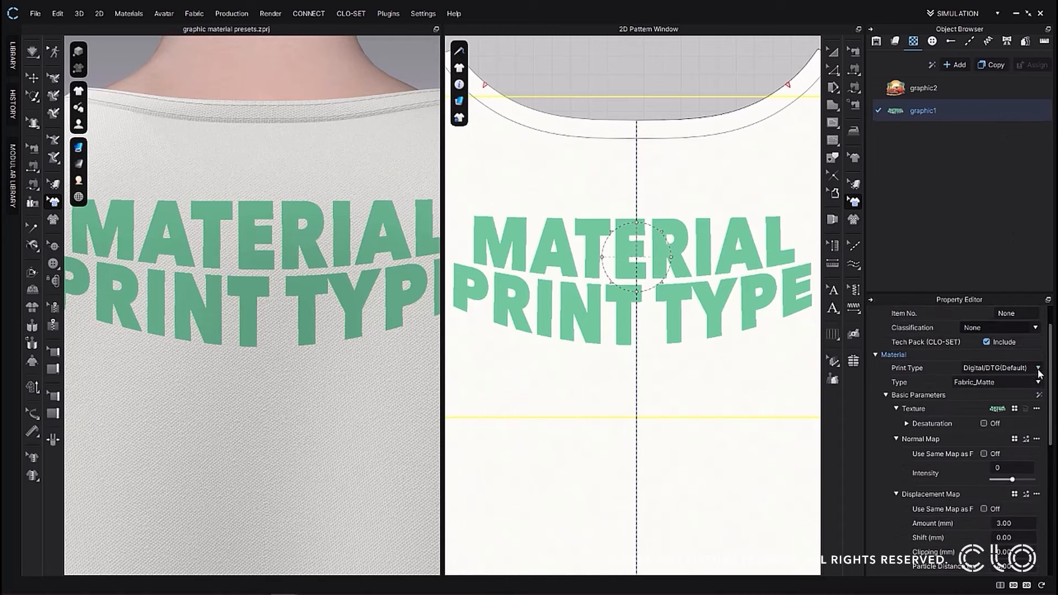
pyautogui.click(1039, 368)
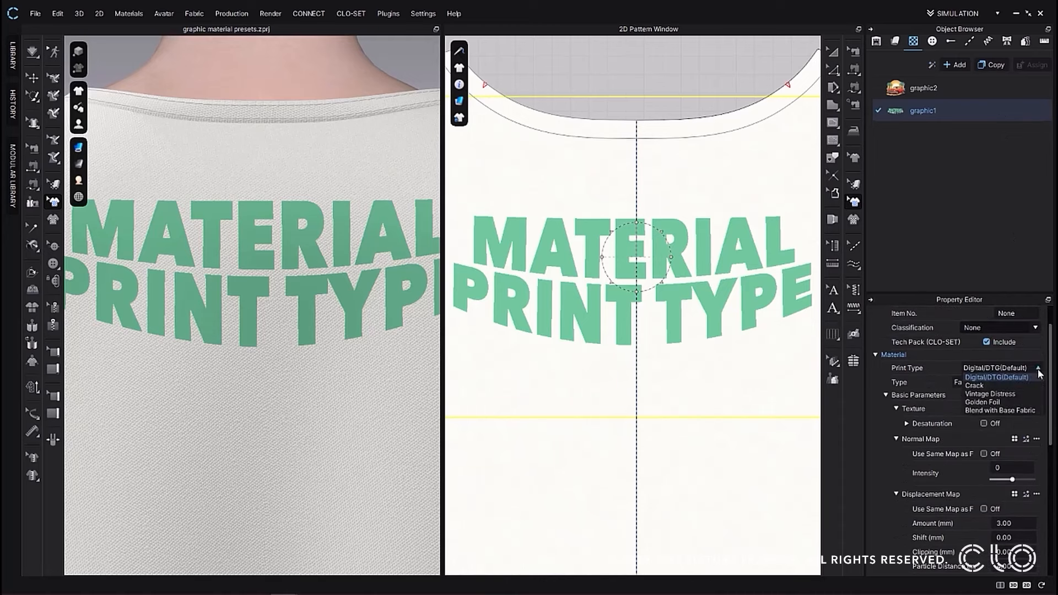
pyautogui.click(1012, 402)
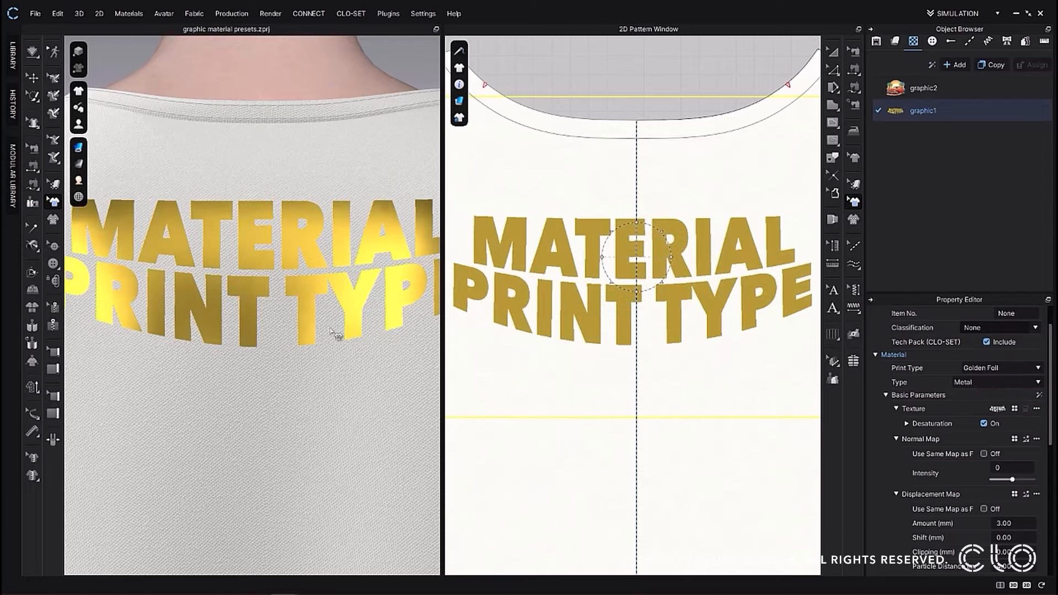
pyautogui.scroll(-3, 337, 333)
pyautogui.moveTo(397, 325)
pyautogui.mouseDown(button='right')
pyautogui.moveTo(367, 323)
pyautogui.moveTo(395, 317)
pyautogui.moveTo(405, 328)
pyautogui.mouseUp(button='right')
pyautogui.scroll(3, 374, 331)
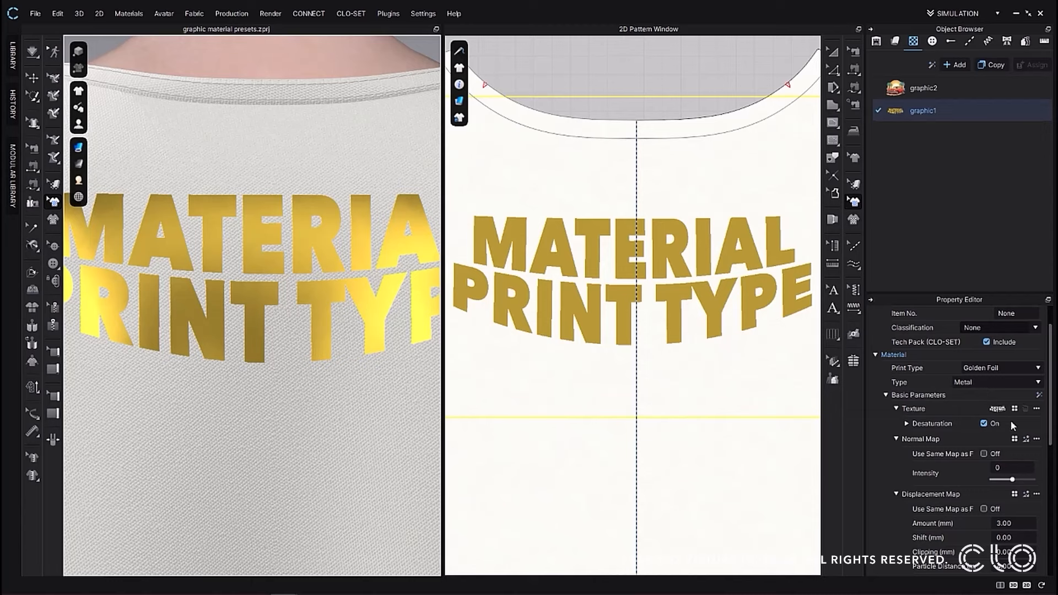
pyautogui.scroll(-5, 1010, 420)
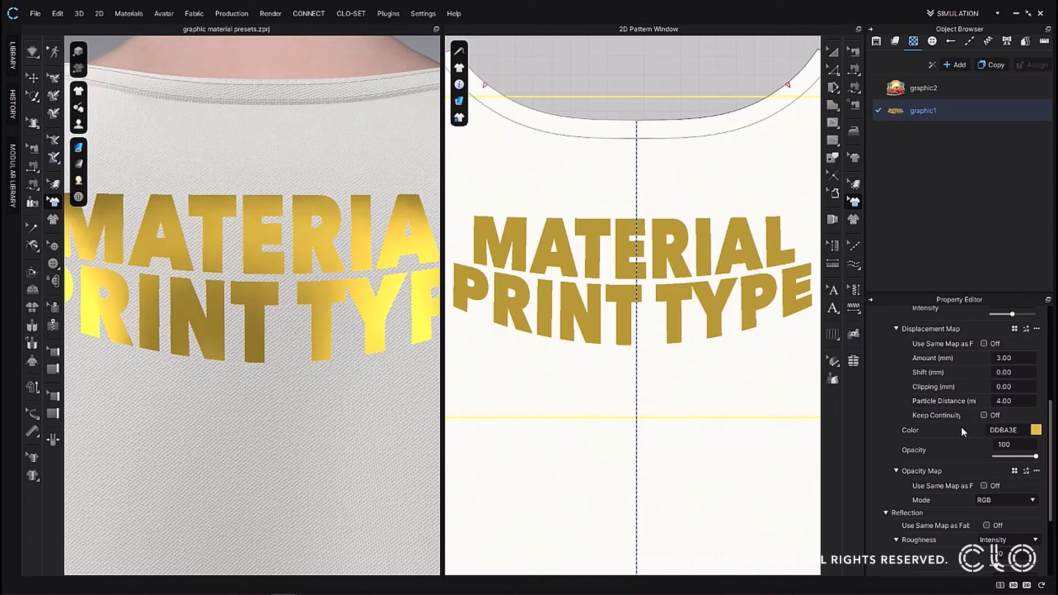
pyautogui.scroll(5, 961, 426)
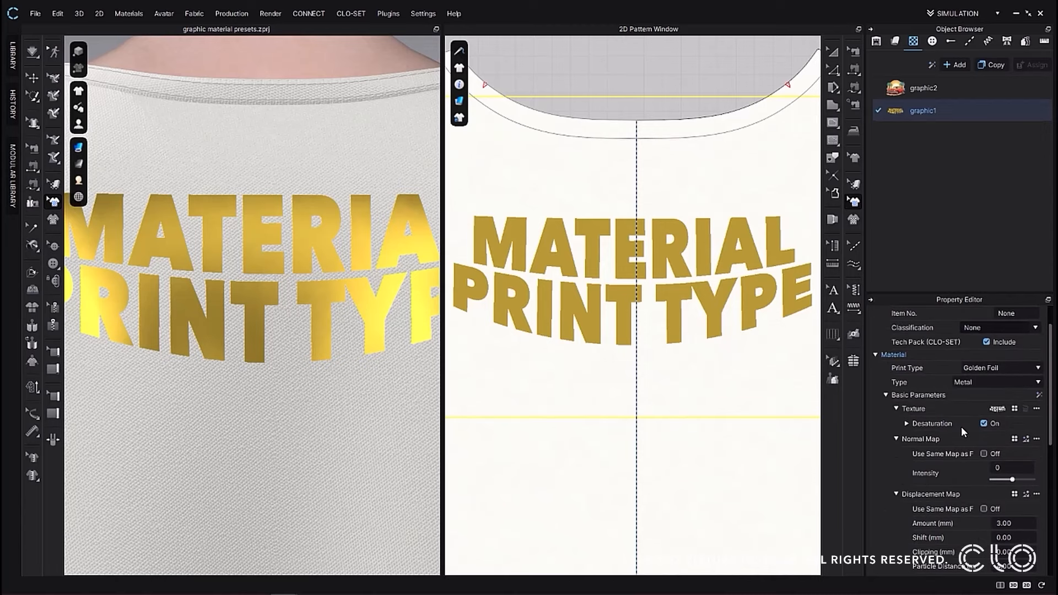
# Set graphic1's print type to Blend with Base Fabric and review its map and reflection settings
pyautogui.click(1039, 369)
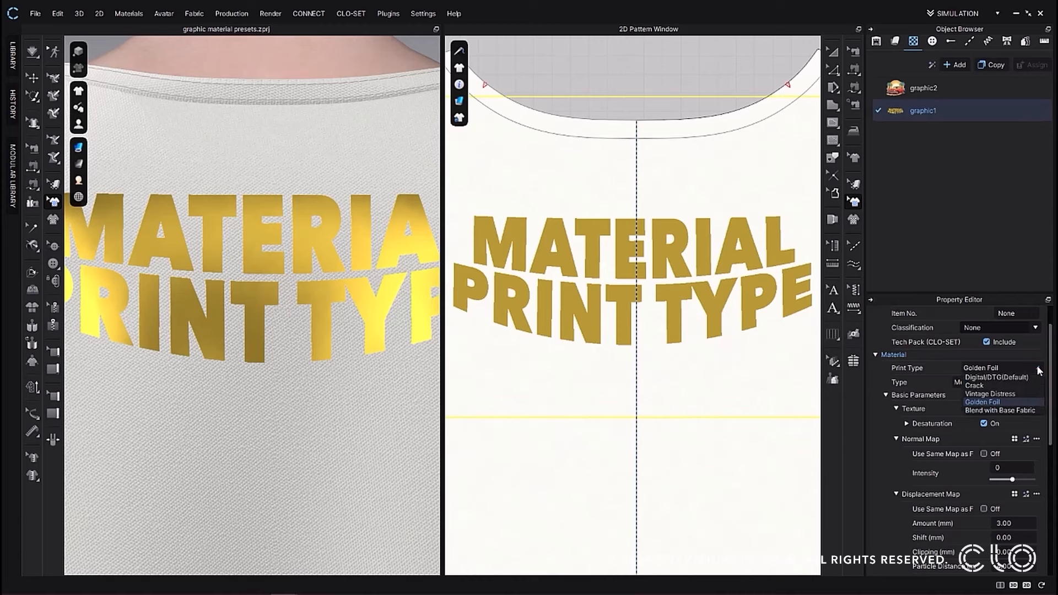
pyautogui.click(1038, 411)
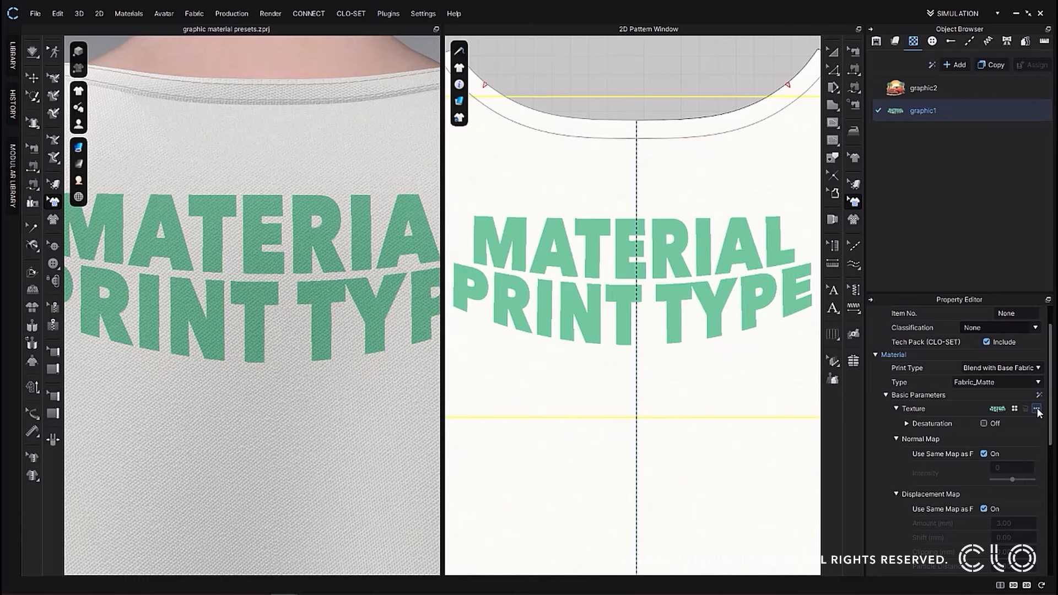
pyautogui.scroll(-3, 1011, 452)
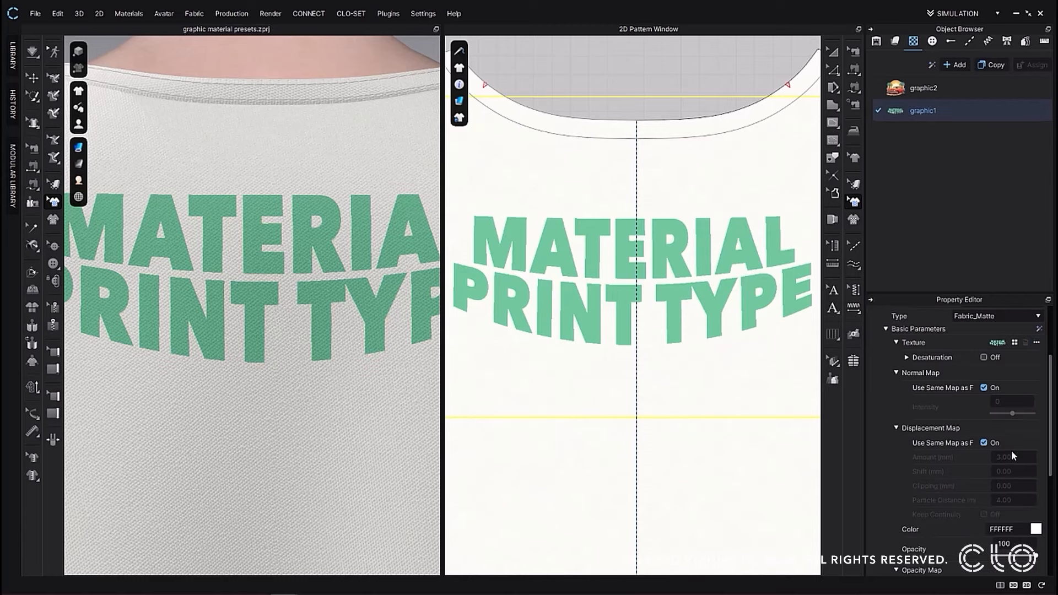
pyautogui.scroll(-4, 1011, 454)
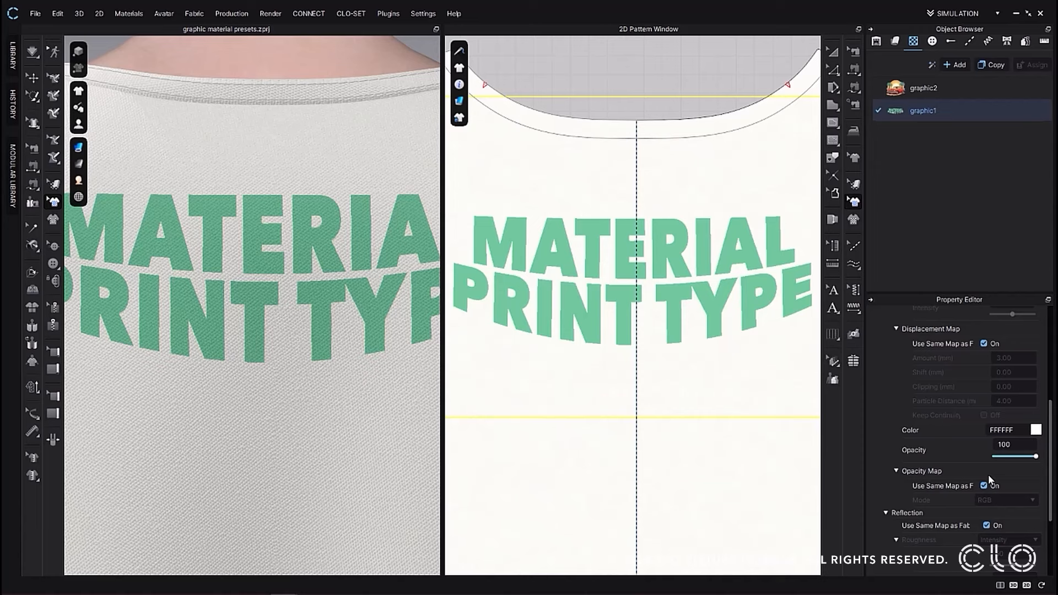
# Toggle graphic1's use of the fabric's own settings for the reflection, opacity map, displacement map and normal map
pyautogui.click(986, 525)
pyautogui.click(984, 485)
pyautogui.click(983, 342)
pyautogui.click(983, 343)
pyautogui.click(984, 486)
pyautogui.scroll(3, 977, 482)
pyautogui.click(984, 387)
pyautogui.click(984, 388)
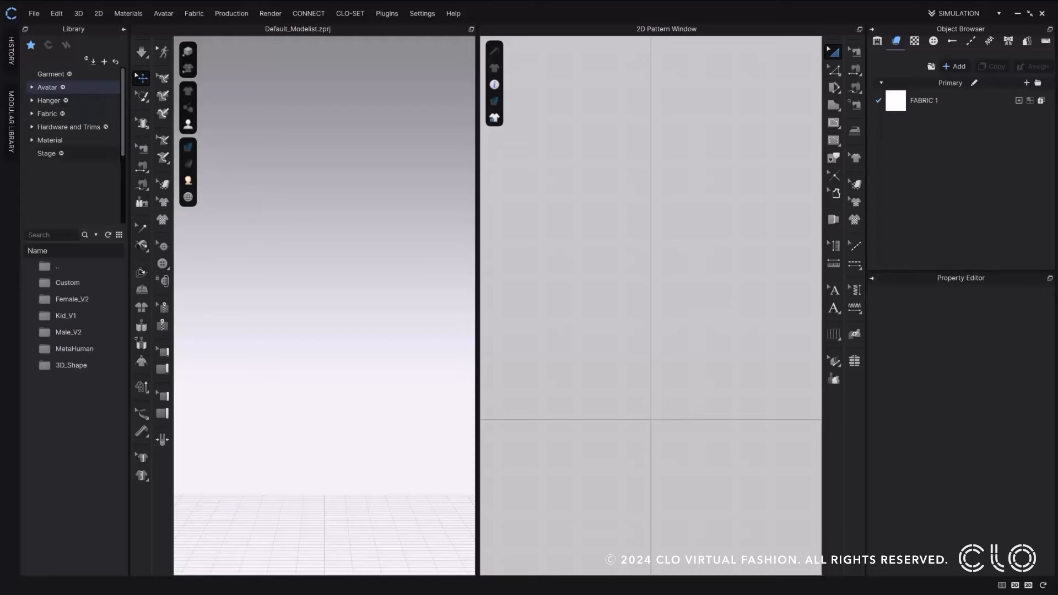
# Look through the avatar files in the library's Female_V2 and Kid_V1 folders
pyautogui.doubleClick(84, 300)
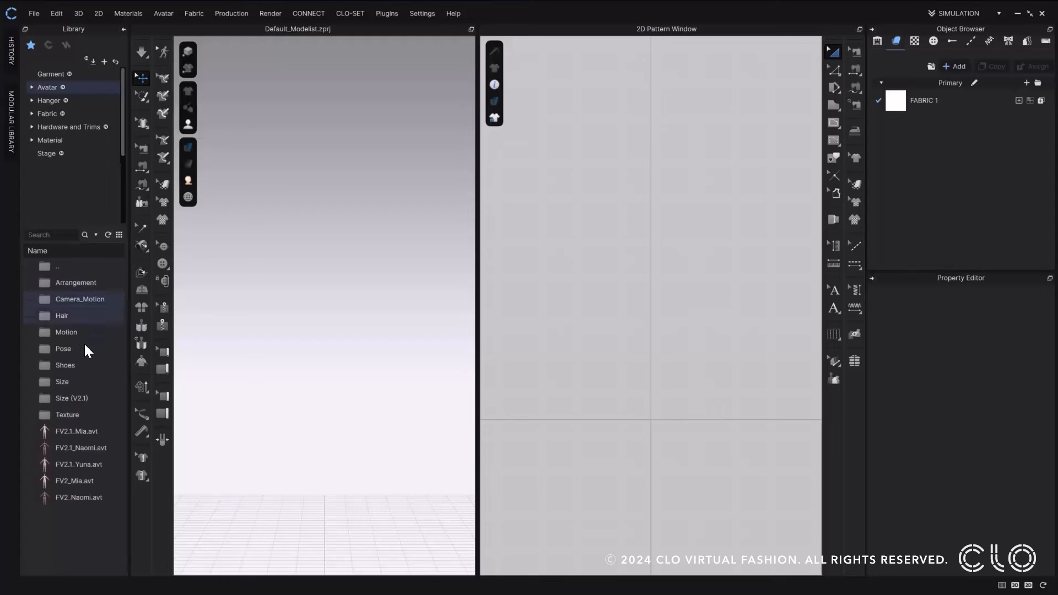
pyautogui.moveTo(85, 433)
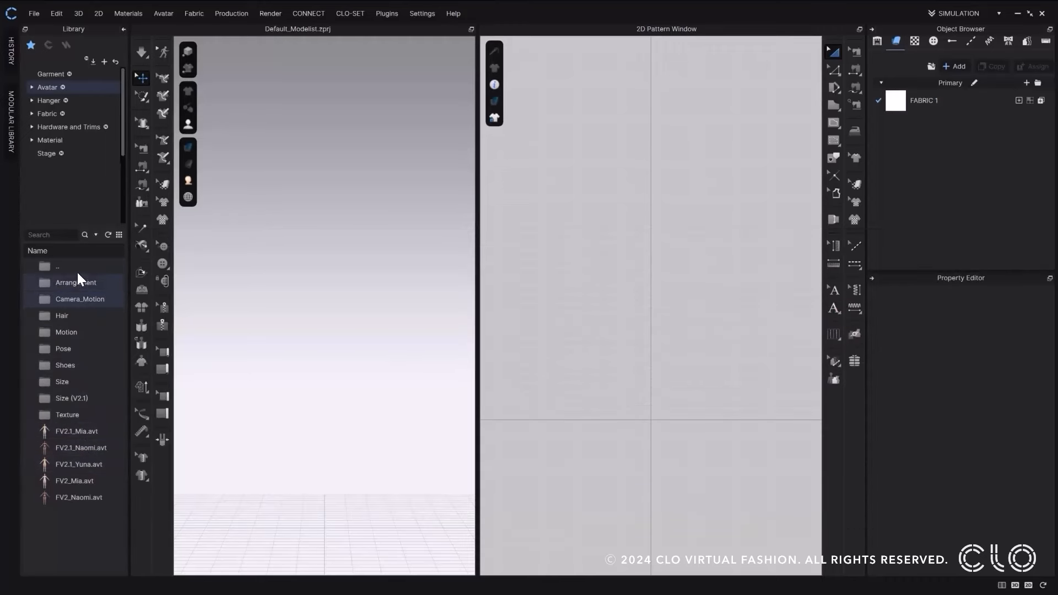
pyautogui.doubleClick(76, 269)
pyautogui.doubleClick(71, 317)
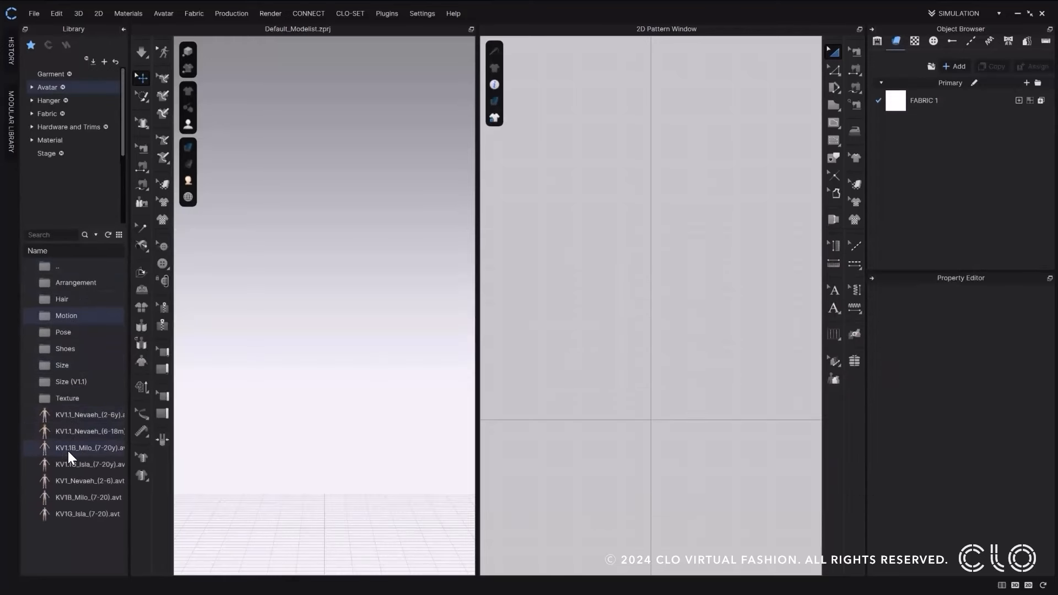
pyautogui.moveTo(68, 451)
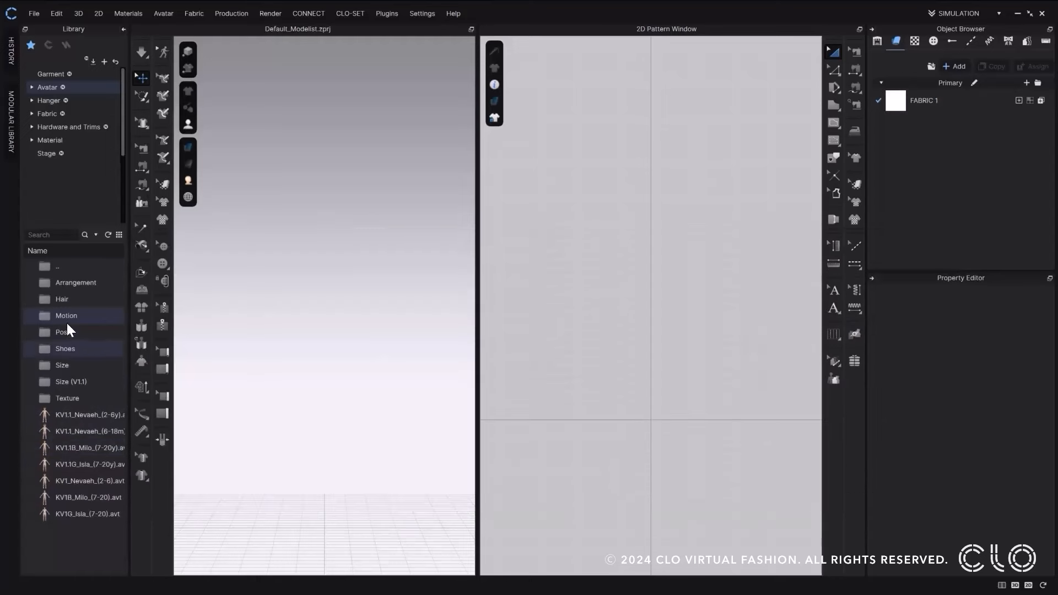
# Load the FV2_Mia.avt avatar from the Female_V2 folder and bring up its sizes in the Avatar Editor, accepting the body shape update
pyautogui.doubleClick(58, 265)
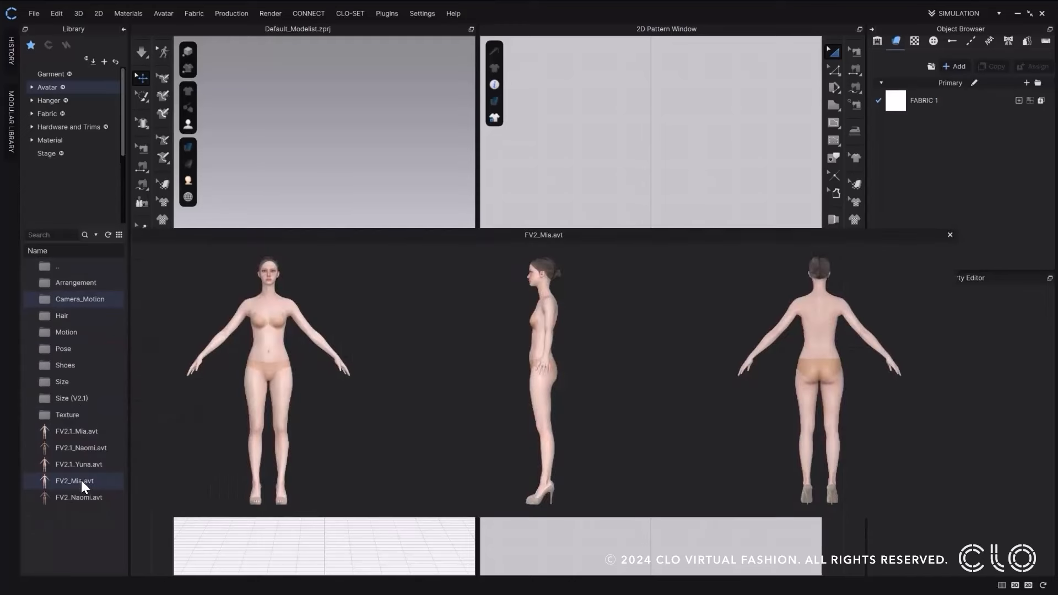
pyautogui.doubleClick(81, 481)
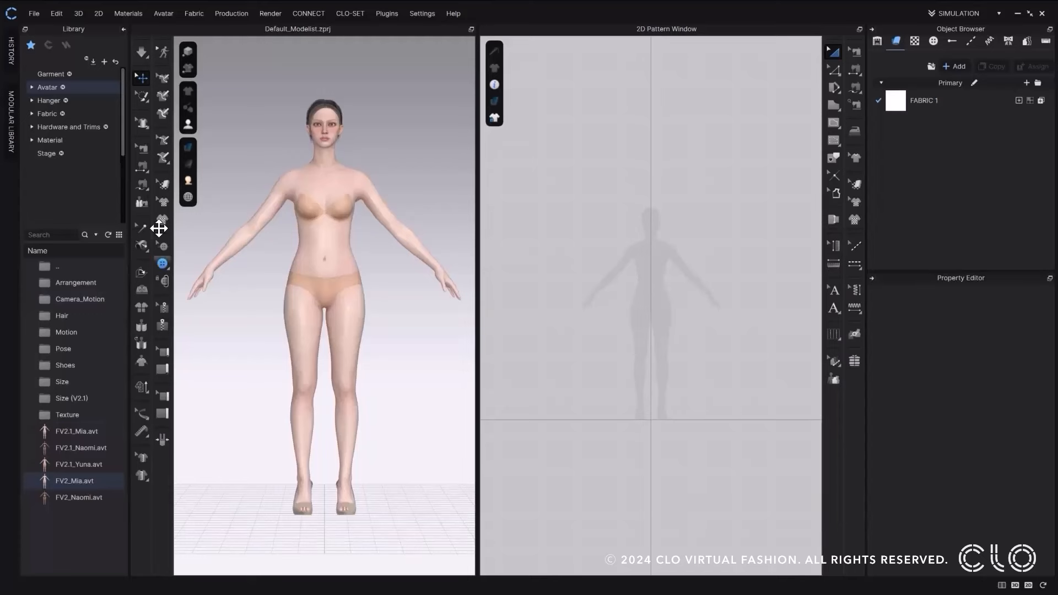
pyautogui.click(168, 14)
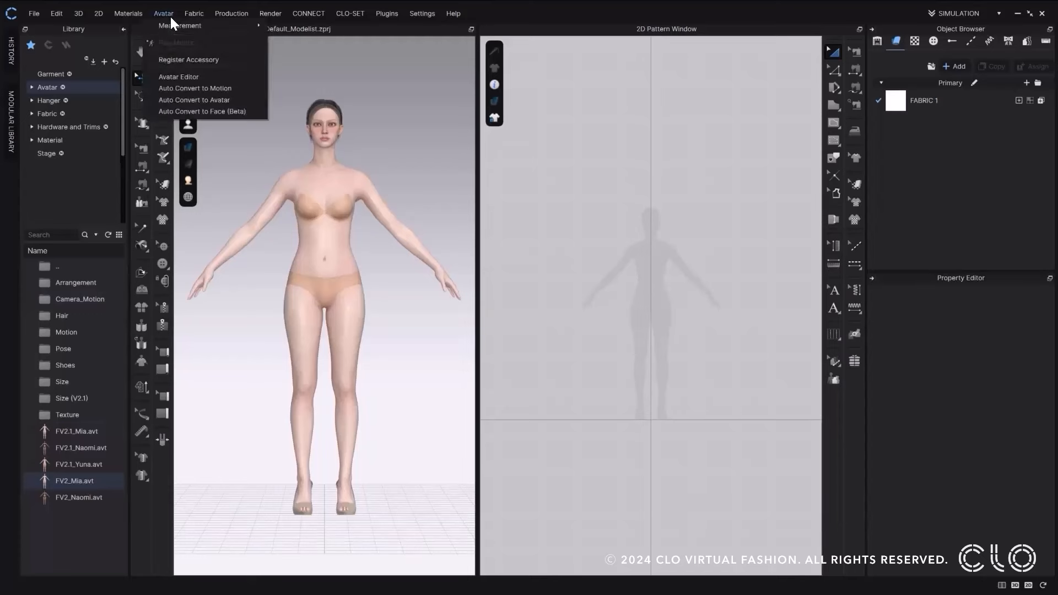
pyautogui.click(193, 75)
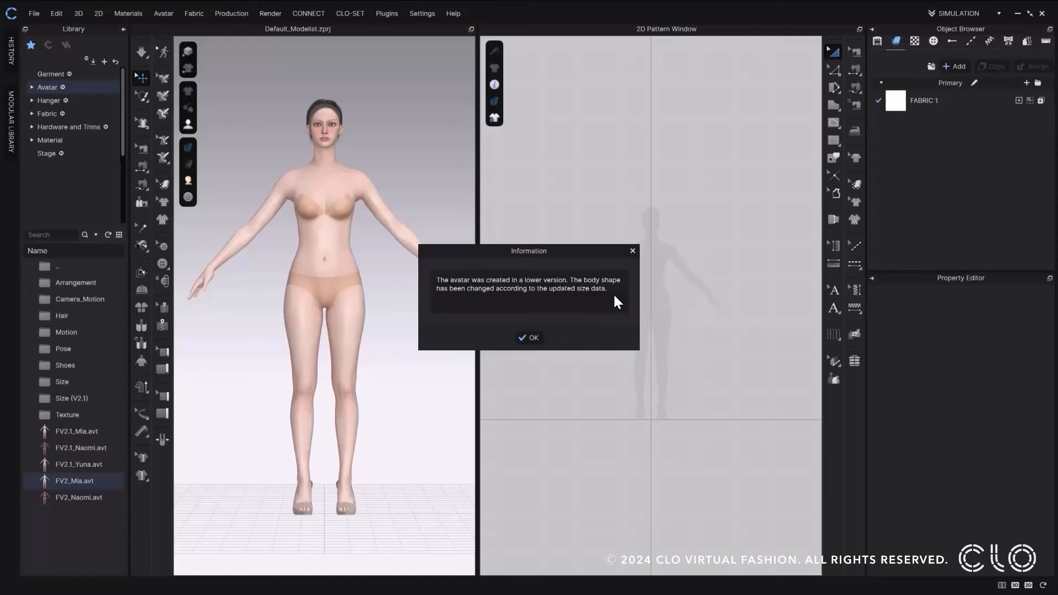
pyautogui.click(539, 336)
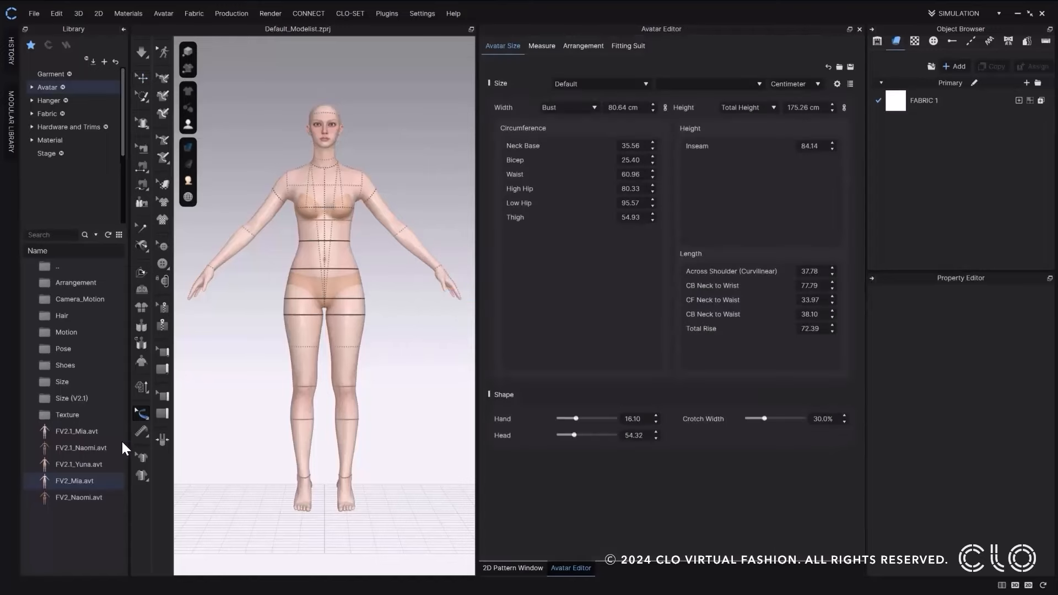
# Open FV2.1_Mia.avt in place of the current avatar and collapse the library to enlarge the workspace
pyautogui.doubleClick(105, 435)
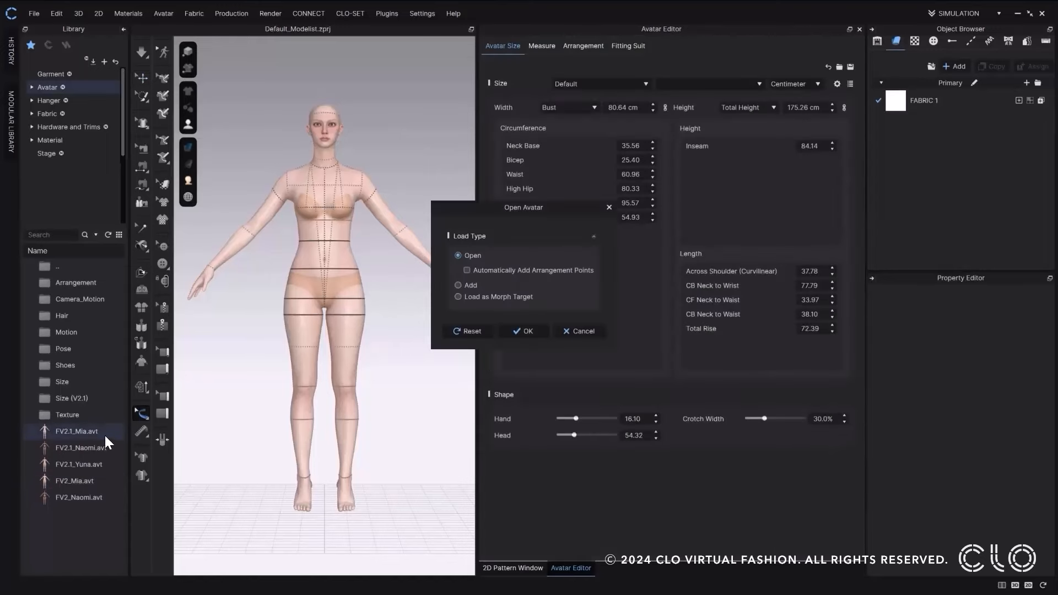
pyautogui.click(503, 331)
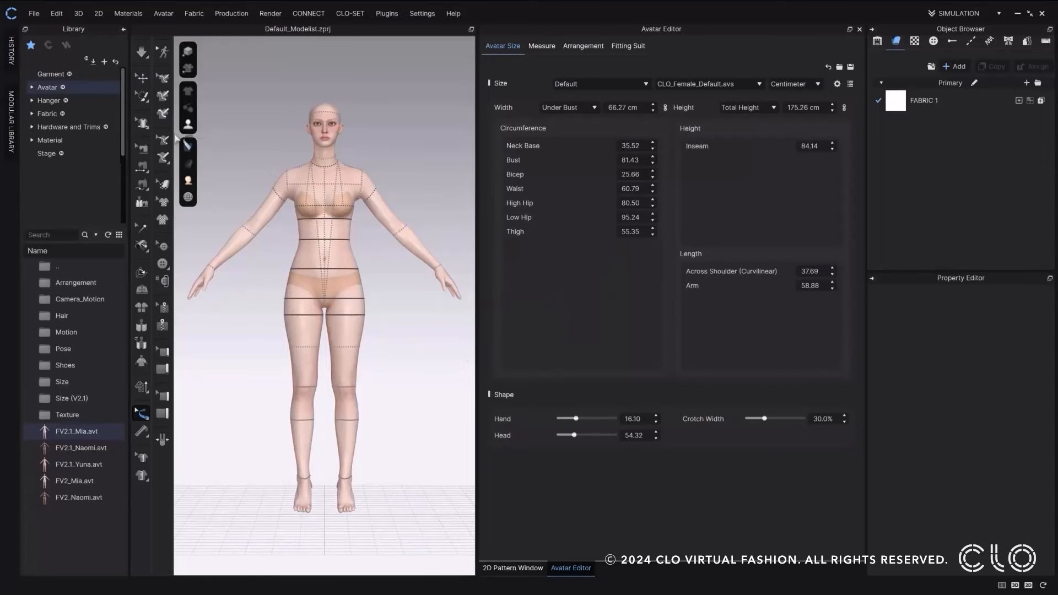
pyautogui.click(123, 29)
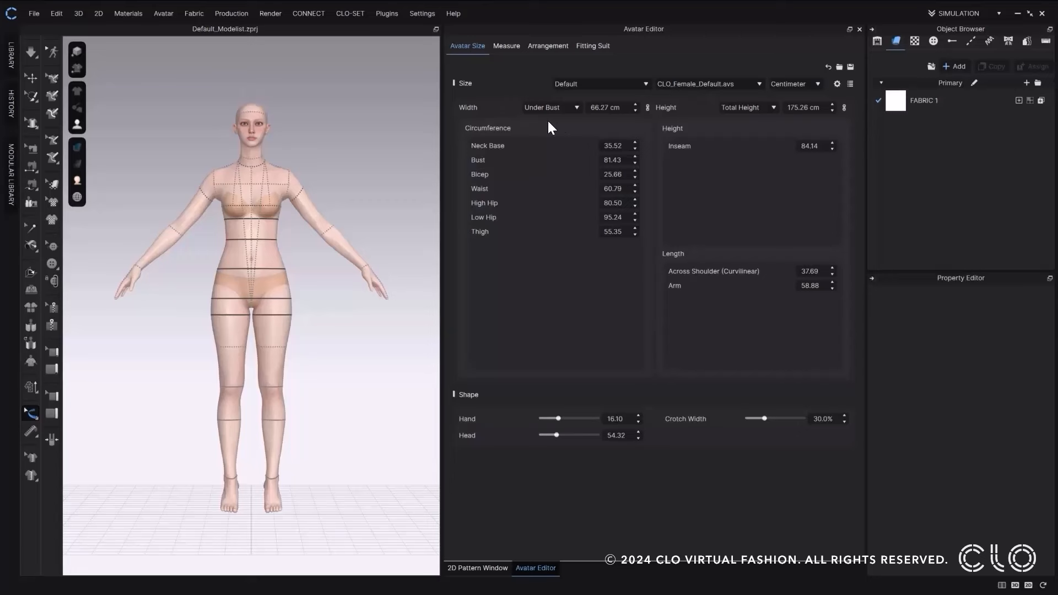
# Add the Elbow and Mid Thigh circumferences and the Total Rise length to the avatar's editable size measurements
pyautogui.click(838, 83)
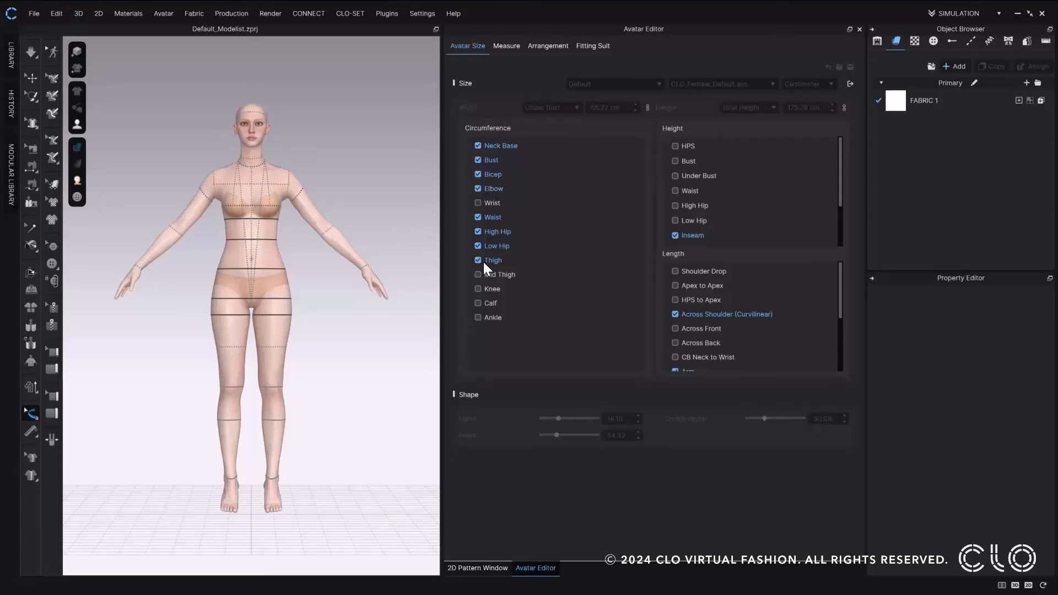
pyautogui.scroll(-2, 709, 299)
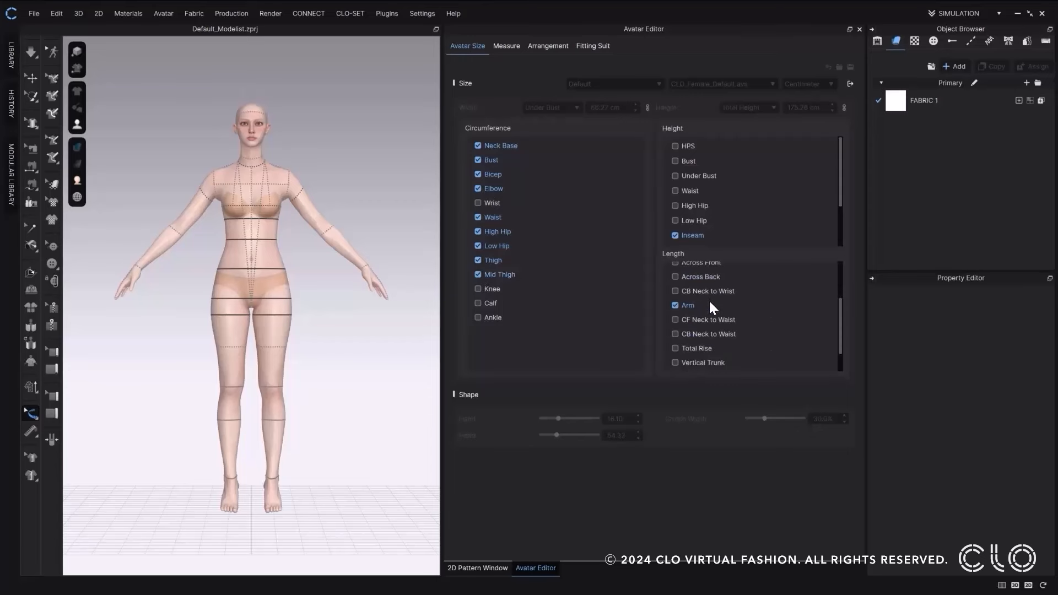
pyautogui.click(849, 84)
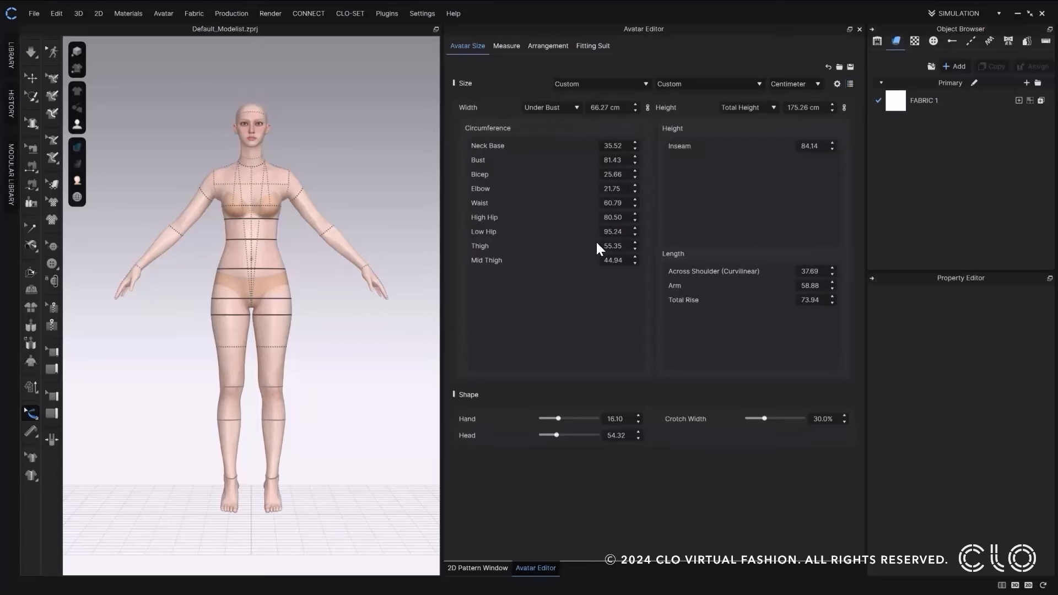
# Highlight the Mid Thigh and Total Rise measurements on the avatar and increase the linked Under Bust width to 70.27 cm
pyautogui.moveTo(520, 185)
pyautogui.click(509, 263)
pyautogui.click(722, 302)
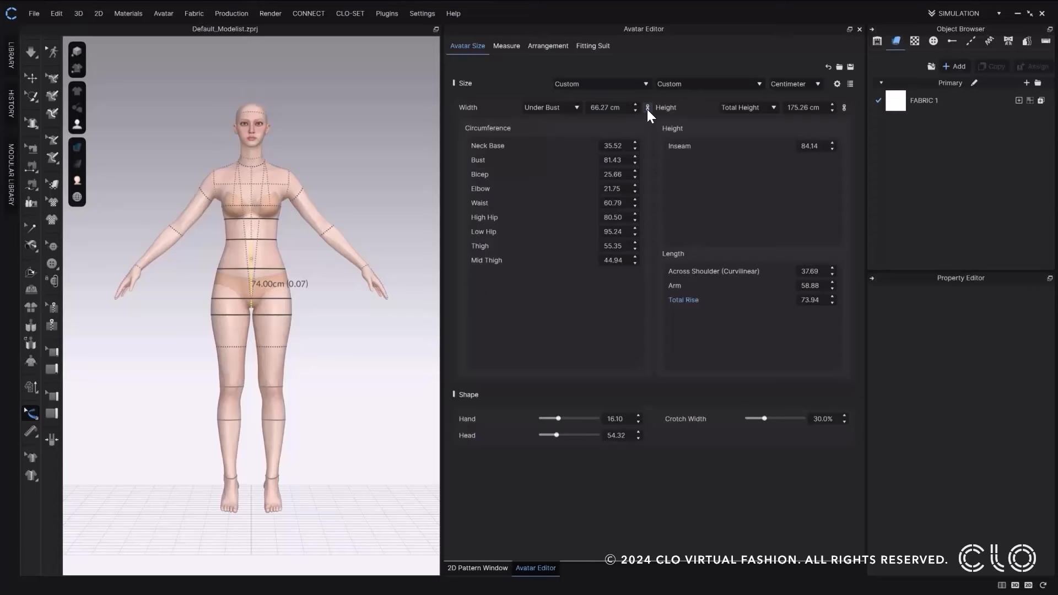
pyautogui.click(624, 108)
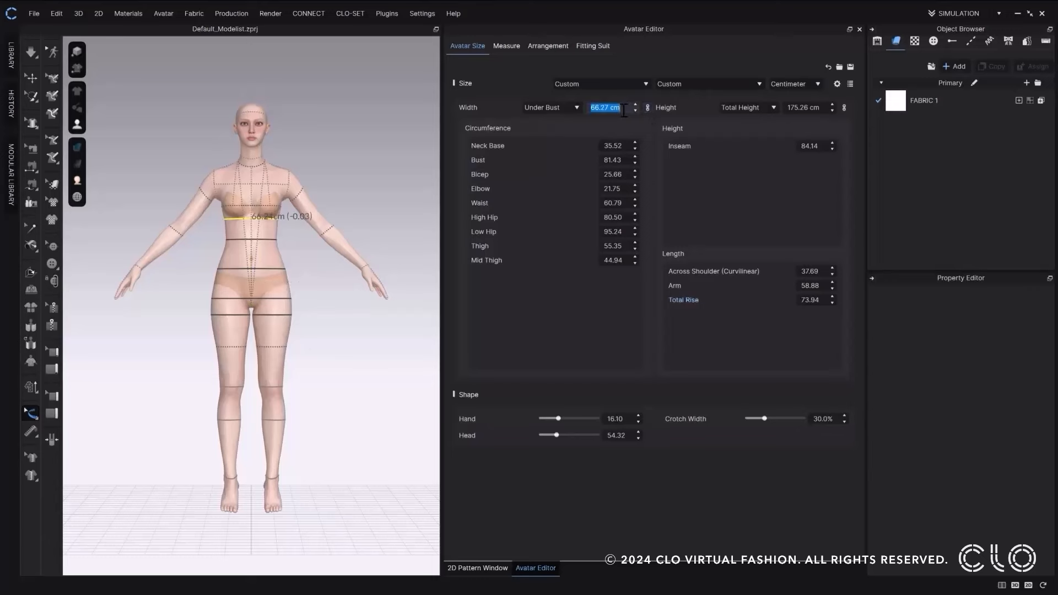
pyautogui.scroll(4, 624, 110)
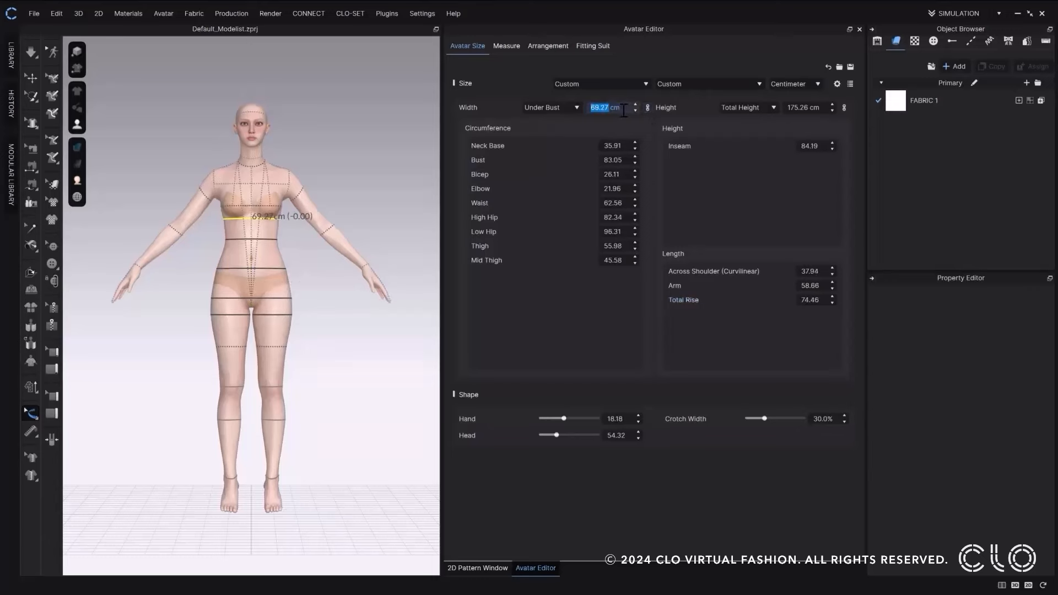
# Try the linked Total Height at 177.26 cm and return it to 175.26 cm
pyautogui.click(802, 108)
pyautogui.scroll(2, 802, 107)
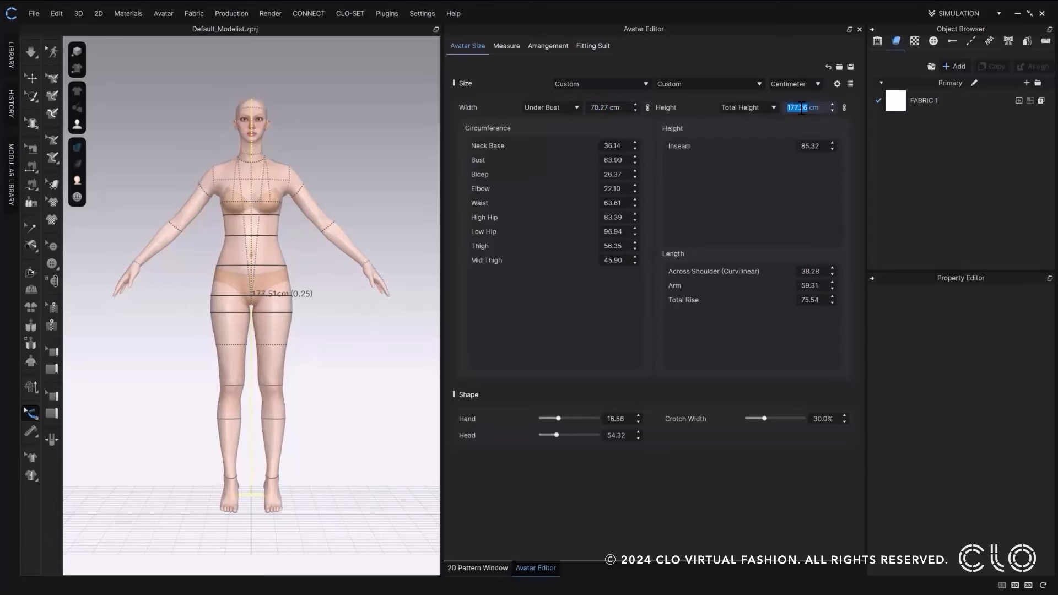
pyautogui.scroll(-2, 801, 108)
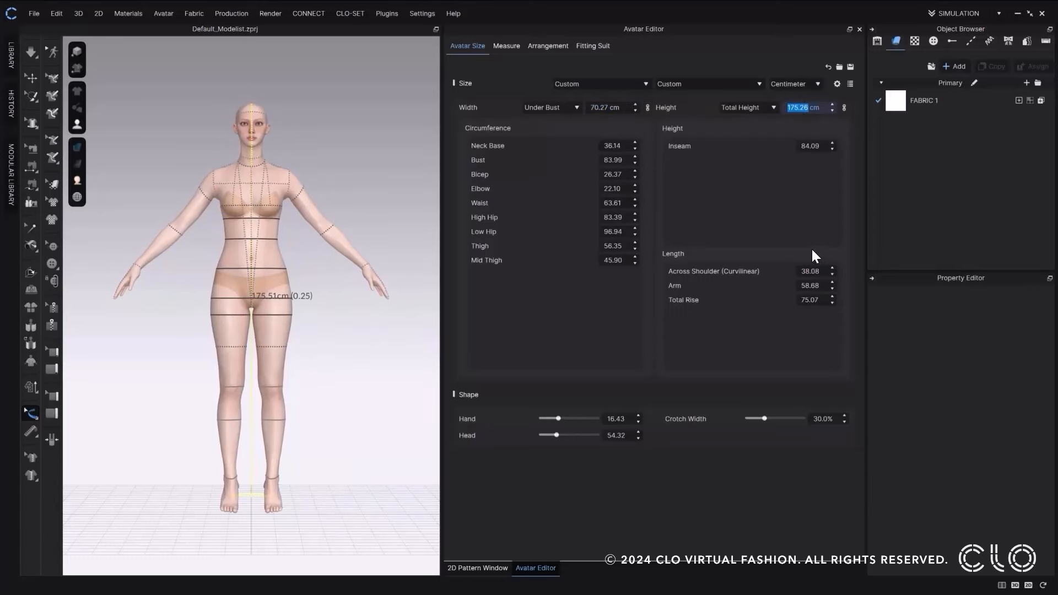
# Unlink width and height from the other measurements, and set Under Bust to 73.27 cm and Total Height to 178.26 cm
pyautogui.click(647, 107)
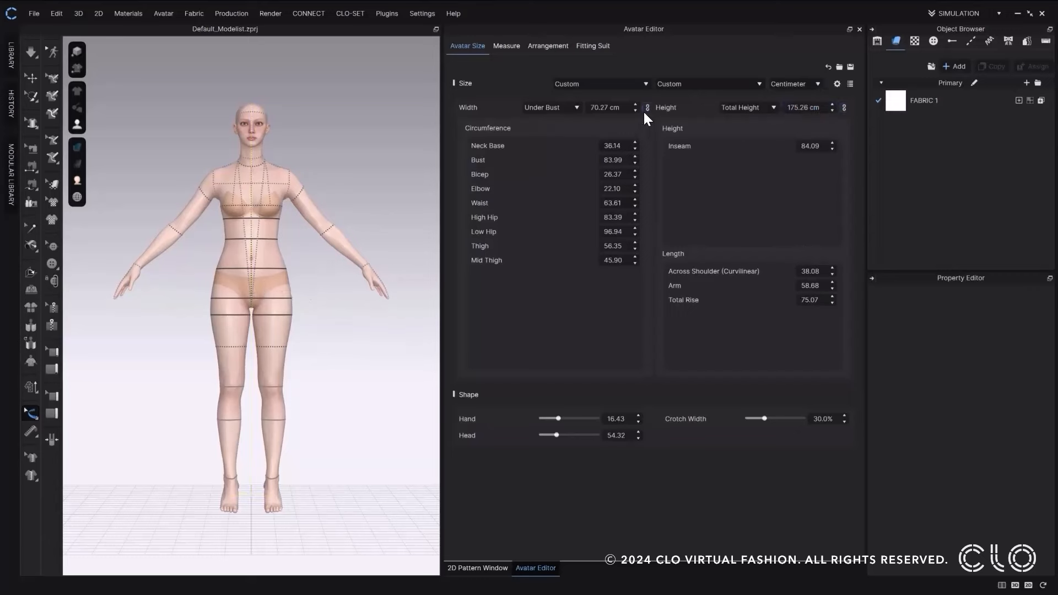
pyautogui.scroll(3, 634, 103)
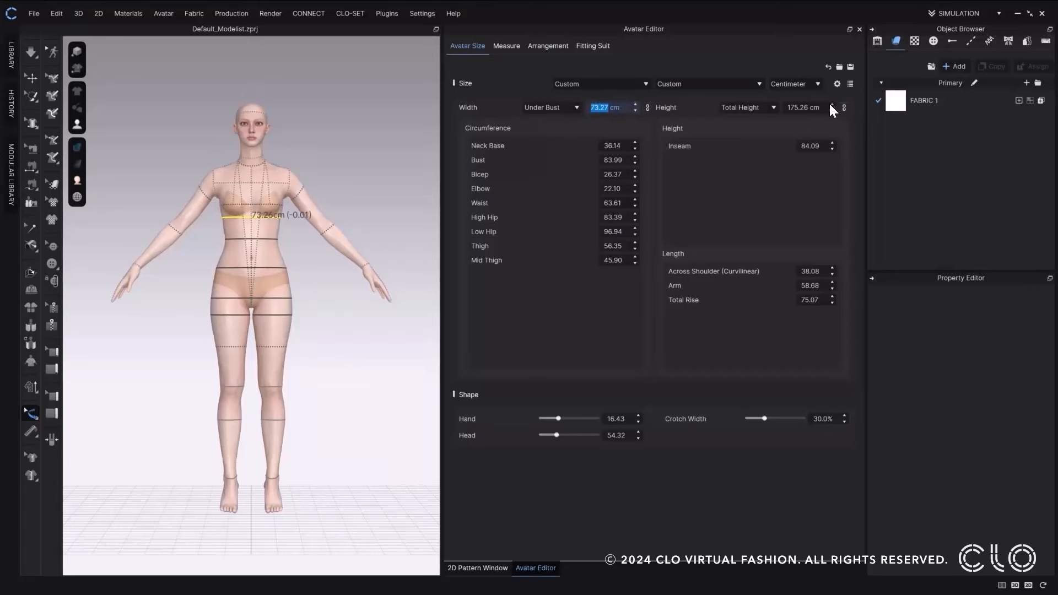
pyautogui.scroll(1, 830, 102)
pyautogui.scroll(1, 831, 107)
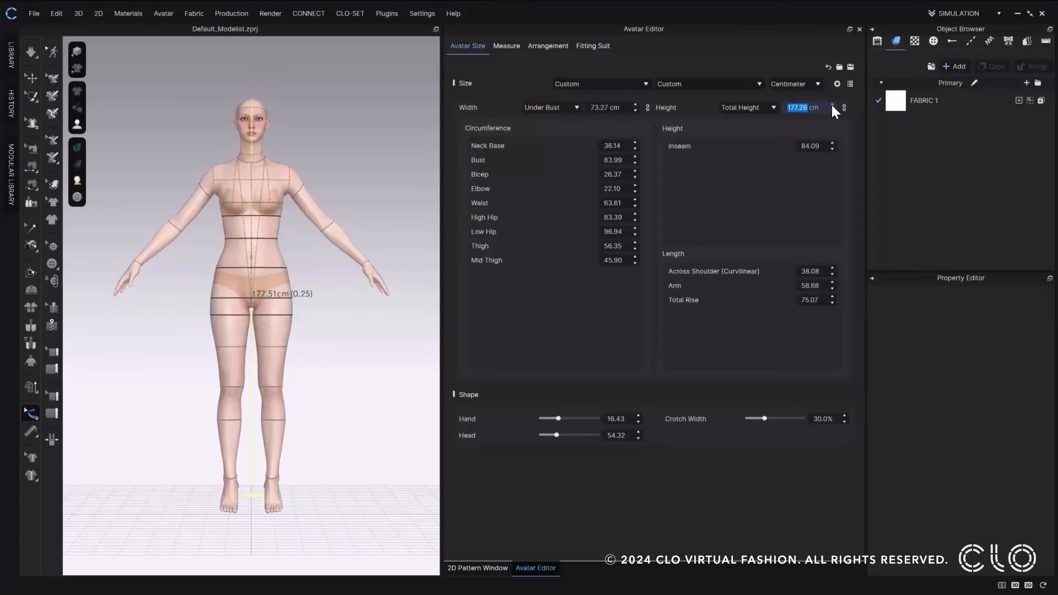
pyautogui.scroll(1, 831, 108)
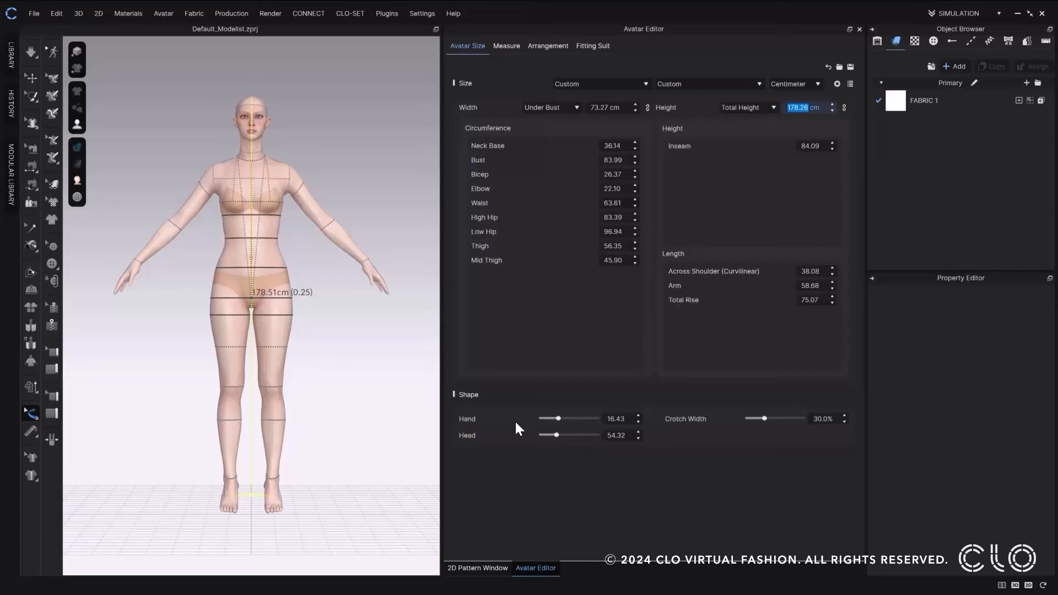
# Set the avatar's Crotch Width shape to 100%
pyautogui.click(716, 422)
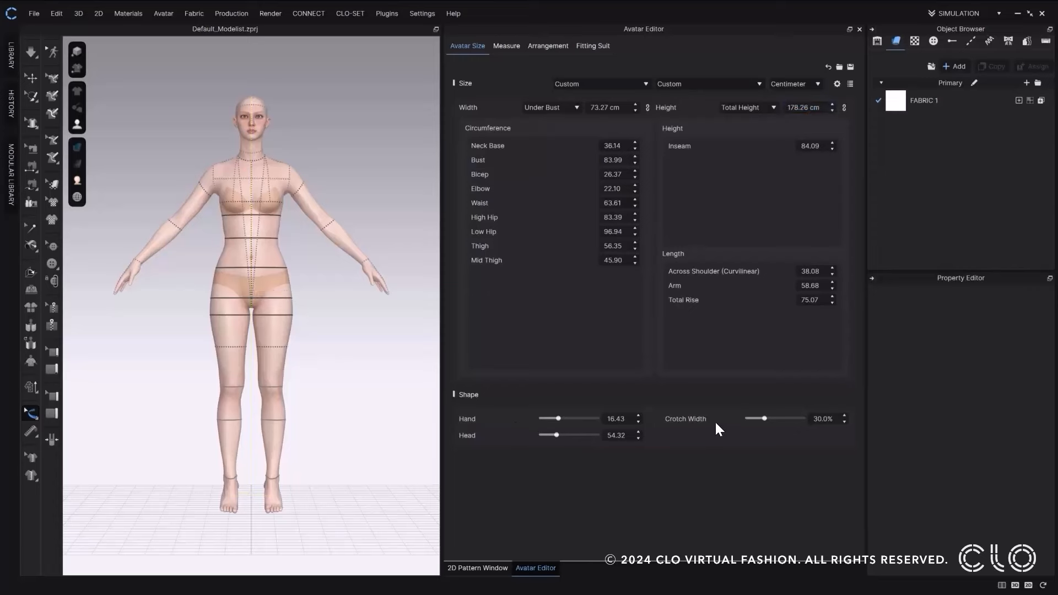
pyautogui.scroll(8, 297, 292)
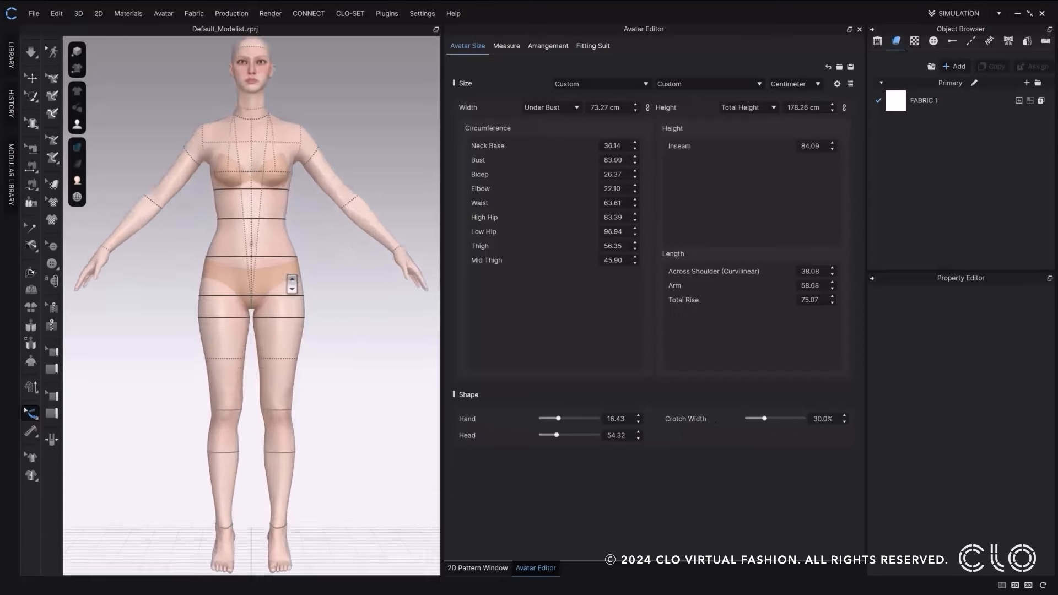
pyautogui.click(784, 419)
pyautogui.click(755, 418)
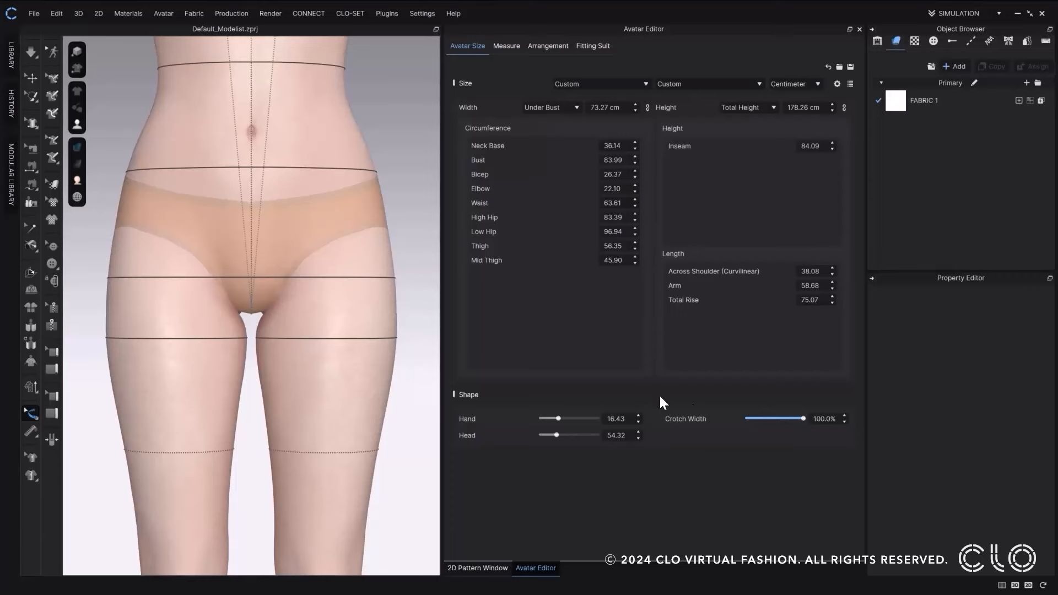
# Set the avatar's Under Bust width to 75 cm
pyautogui.scroll(-5, 344, 294)
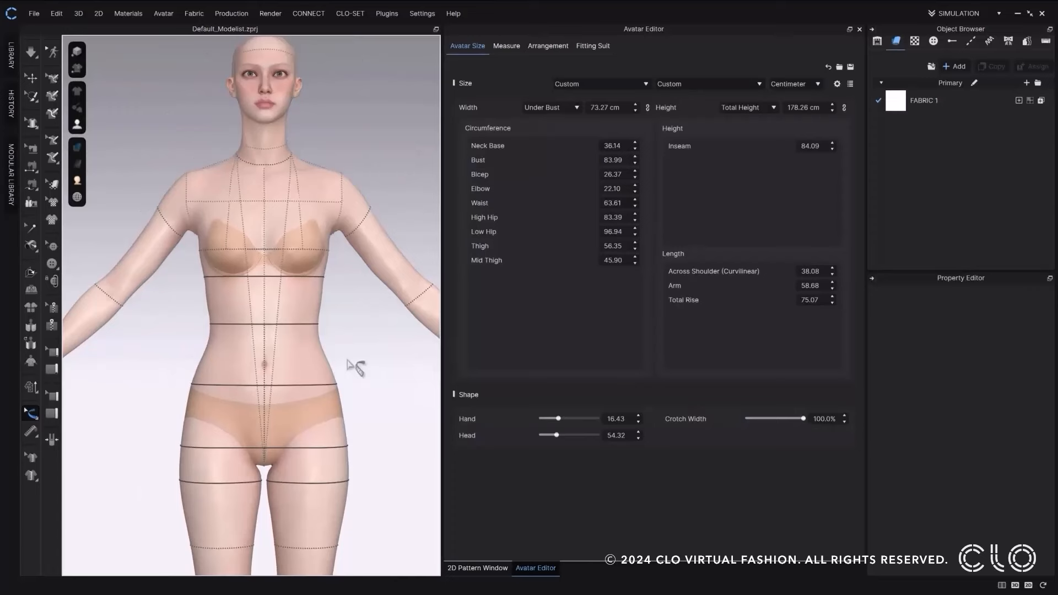
pyautogui.moveTo(348, 366); pyautogui.dragTo(302, 333, button='right')
pyautogui.scroll(5, 201, 304)
pyautogui.moveTo(259, 307); pyautogui.dragTo(246, 324, button='middle')
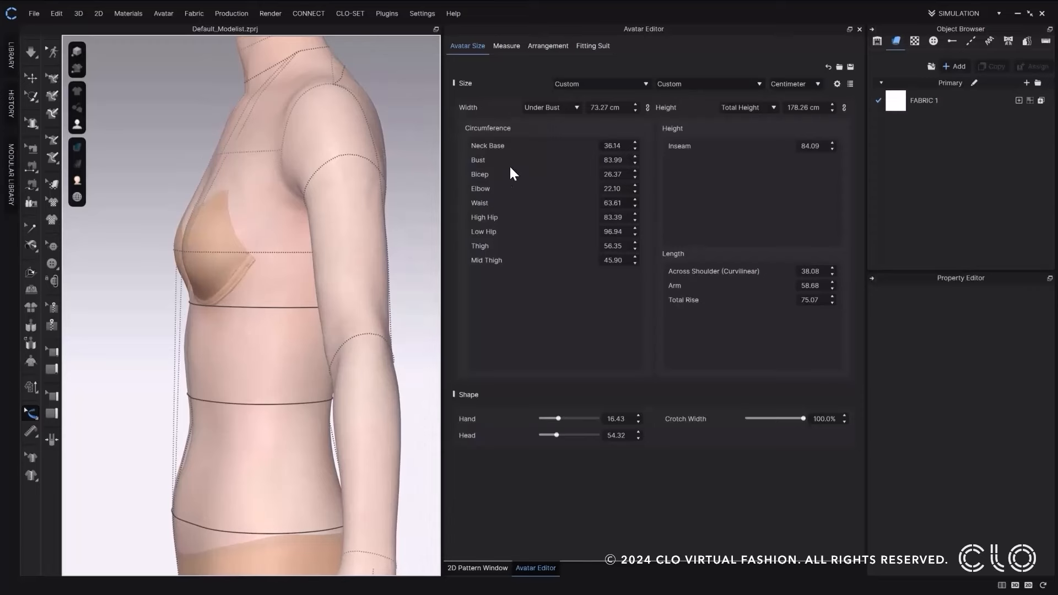
pyautogui.click(546, 107)
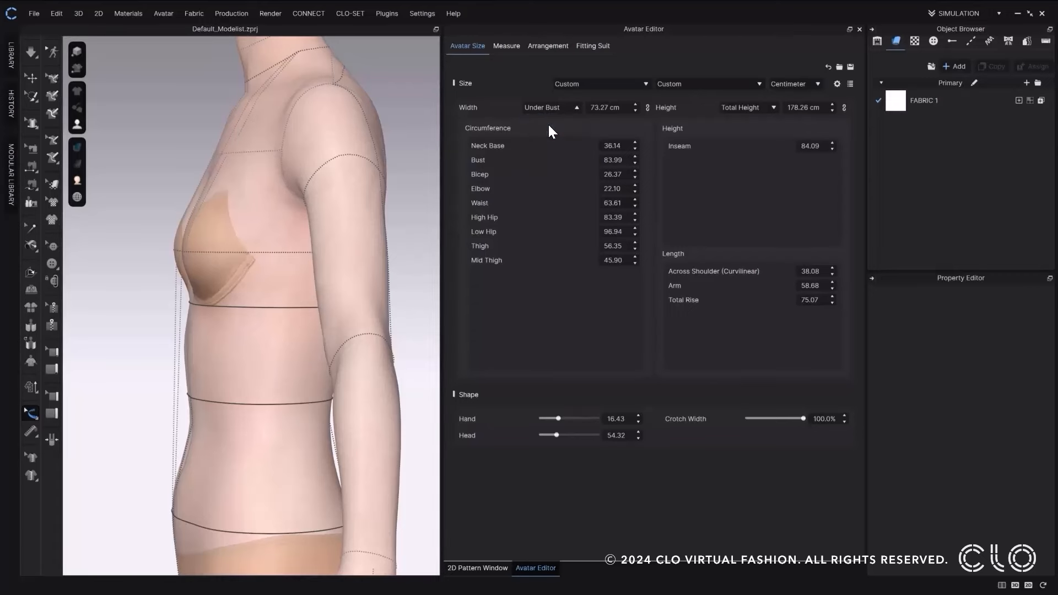
pyautogui.doubleClick(623, 108)
pyautogui.write('75')
pyautogui.press('Return')
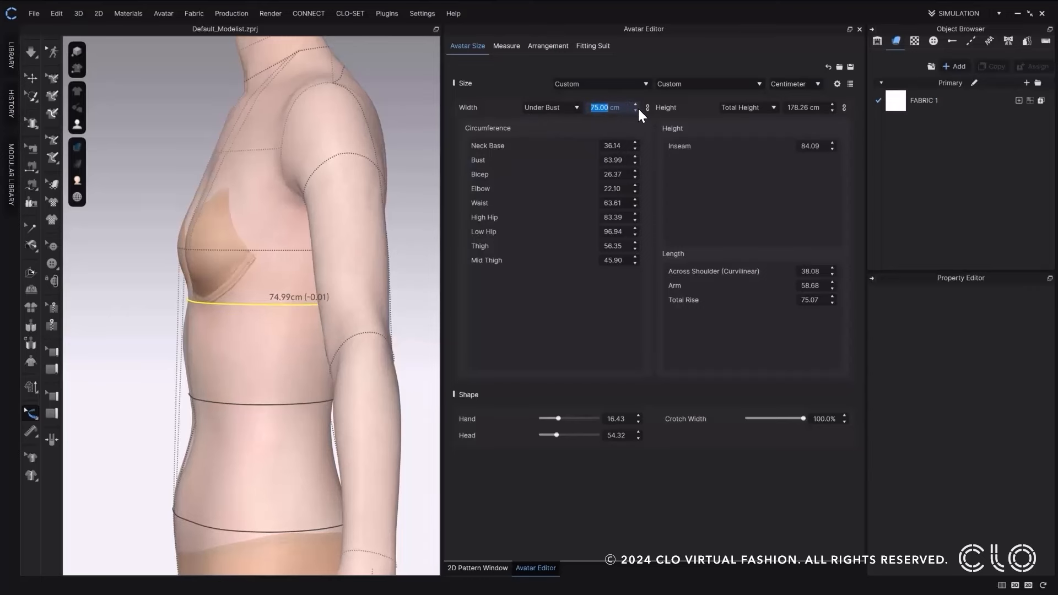
# Set the avatar's Bust circumference to 88 cm and raise it to 91 cm
pyautogui.doubleClick(615, 161)
pyautogui.write('88')
pyautogui.press('Return')
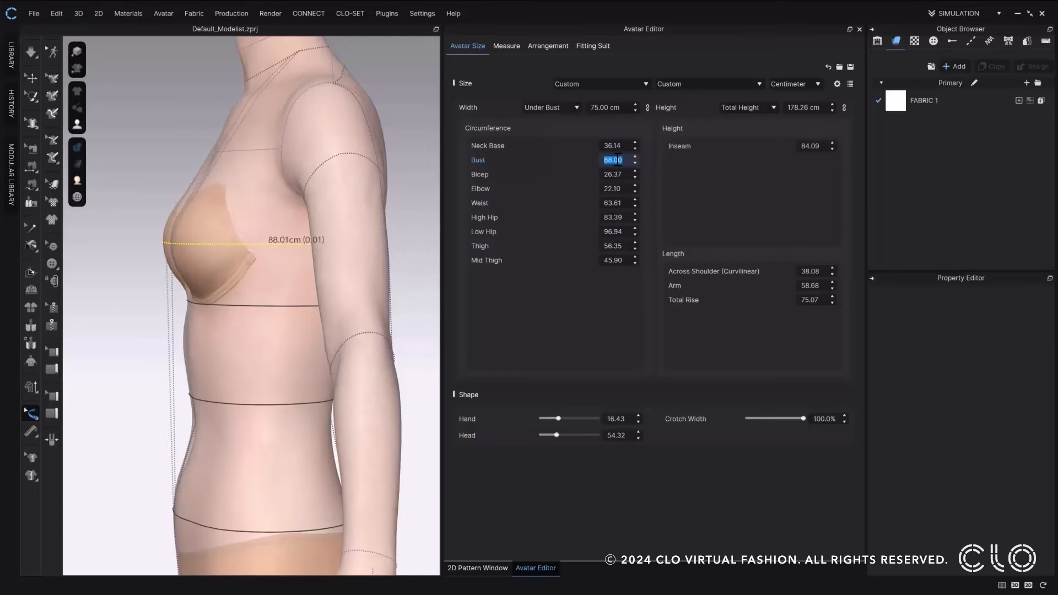
pyautogui.doubleClick(618, 160)
pyautogui.click(633, 156)
pyautogui.click(634, 156)
pyautogui.click(634, 156)
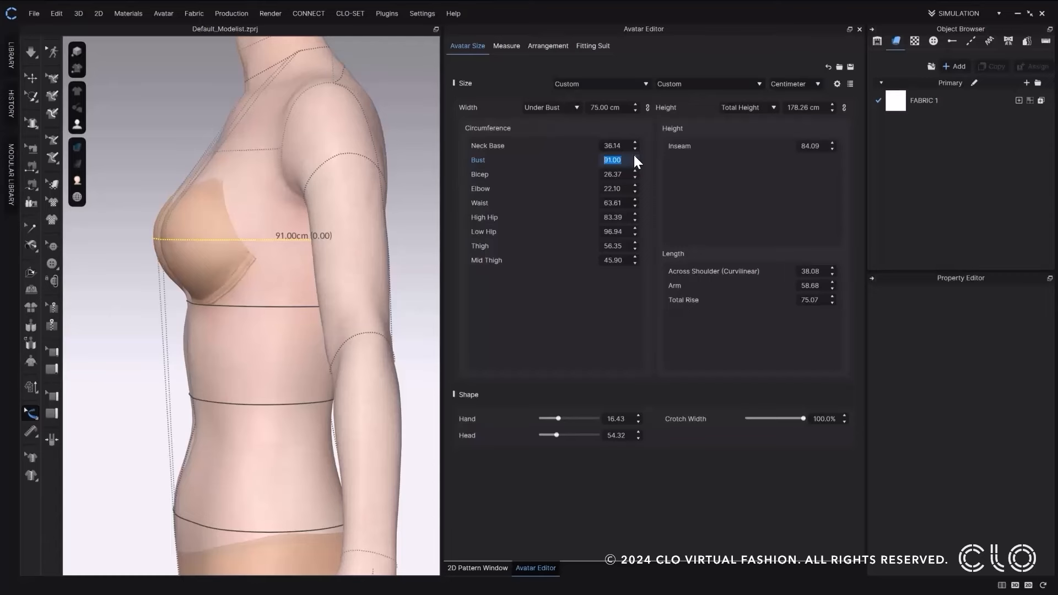
# Move the avatar's waist measurement line down toward the navel and set the Waist circumference to 62 cm
pyautogui.moveTo(311, 287); pyautogui.dragTo(332, 313, button='right')
pyautogui.press('2')
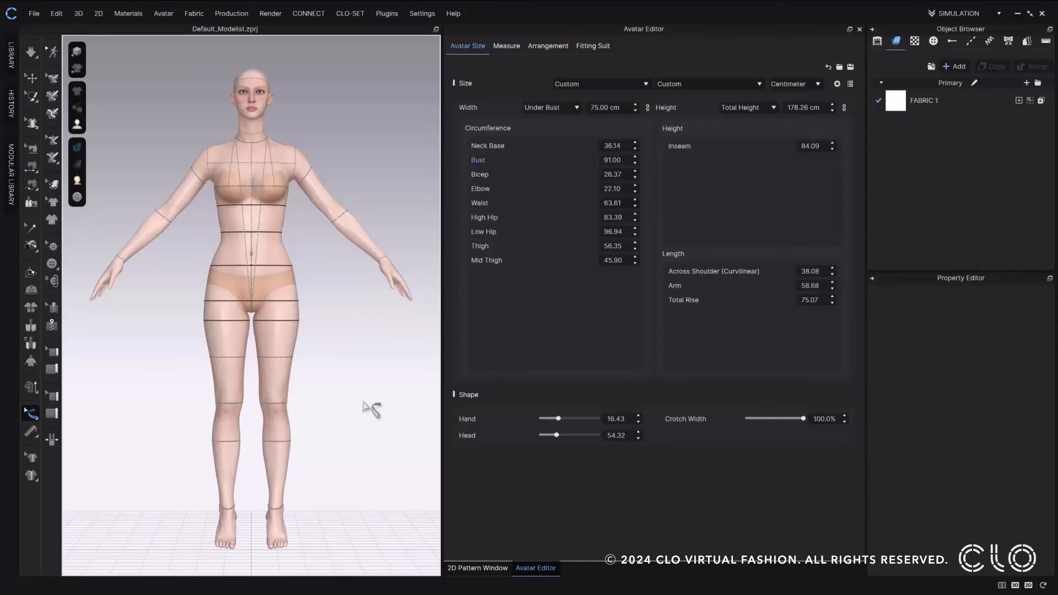
pyautogui.click(32, 413)
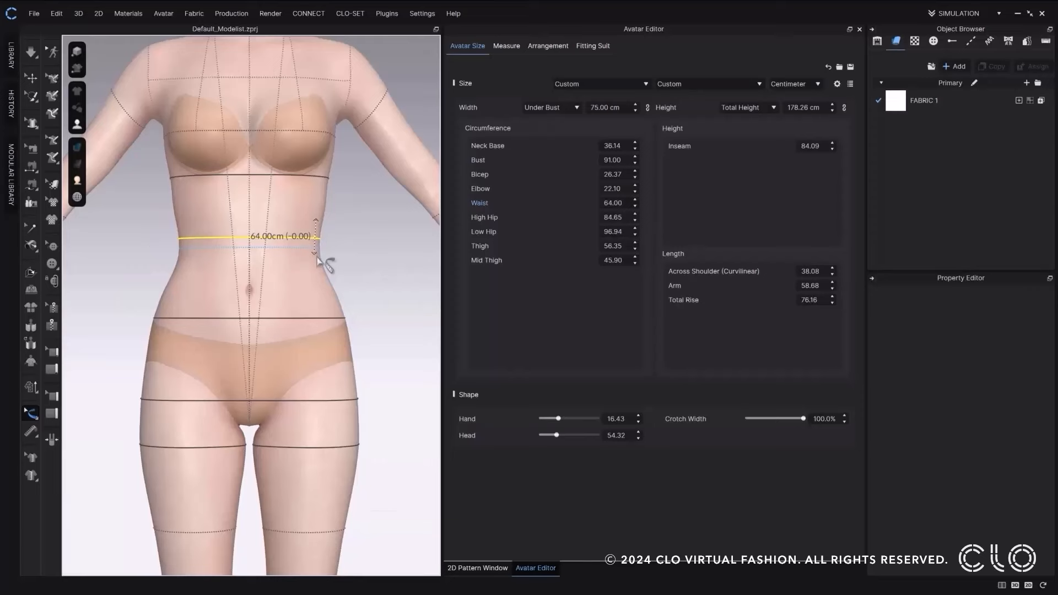
pyautogui.moveTo(317, 267); pyautogui.dragTo(318, 267)
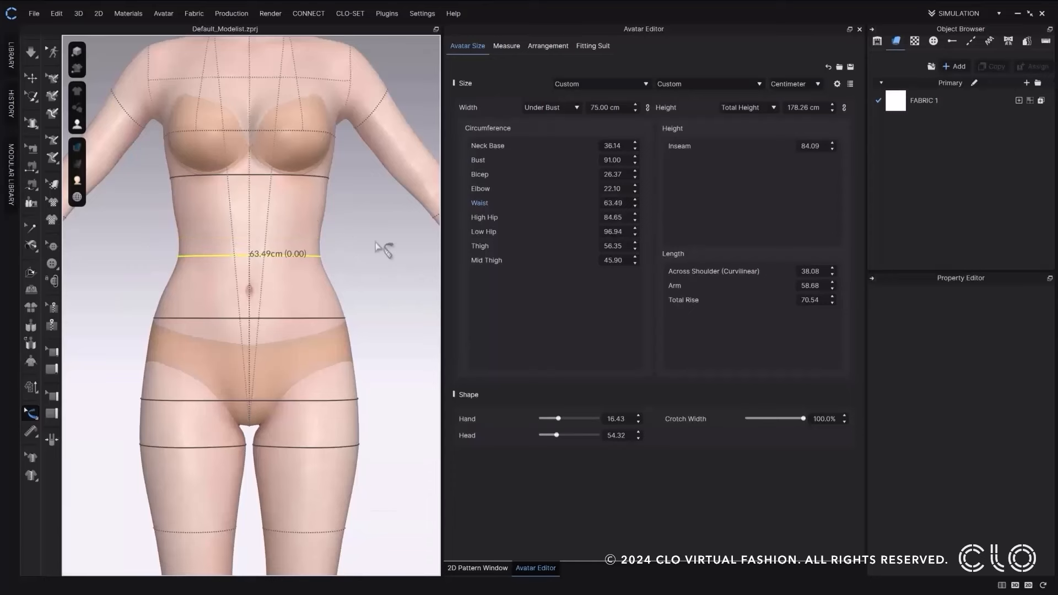
pyautogui.doubleClick(616, 203)
pyautogui.write('62')
pyautogui.press('Return')
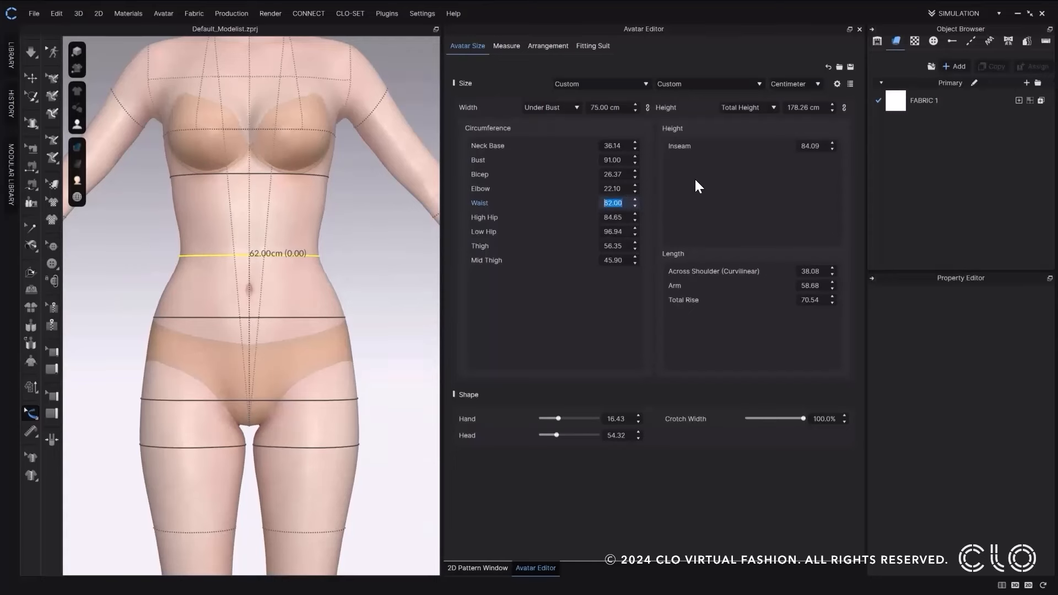
# Lower the High Hip line and set it to 89 cm, and raise the Low Hip line and set it to 98 cm
pyautogui.moveTo(334, 318); pyautogui.dragTo(326, 335)
pyautogui.doubleClick(614, 218)
pyautogui.write('89')
pyautogui.press('Return')
pyautogui.moveTo(357, 400); pyautogui.dragTo(357, 387)
pyautogui.doubleClick(614, 232)
pyautogui.write('98')
pyautogui.press('Return')
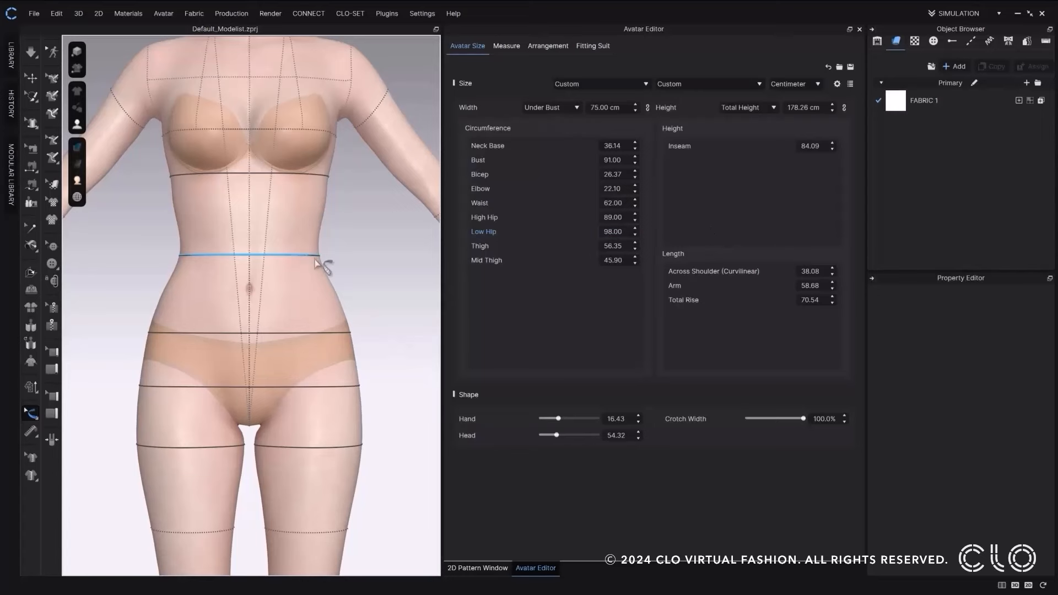
# Reset the waist line to its default position, and reset the positions of all remaining measurement lines
pyautogui.rightClick(312, 255)
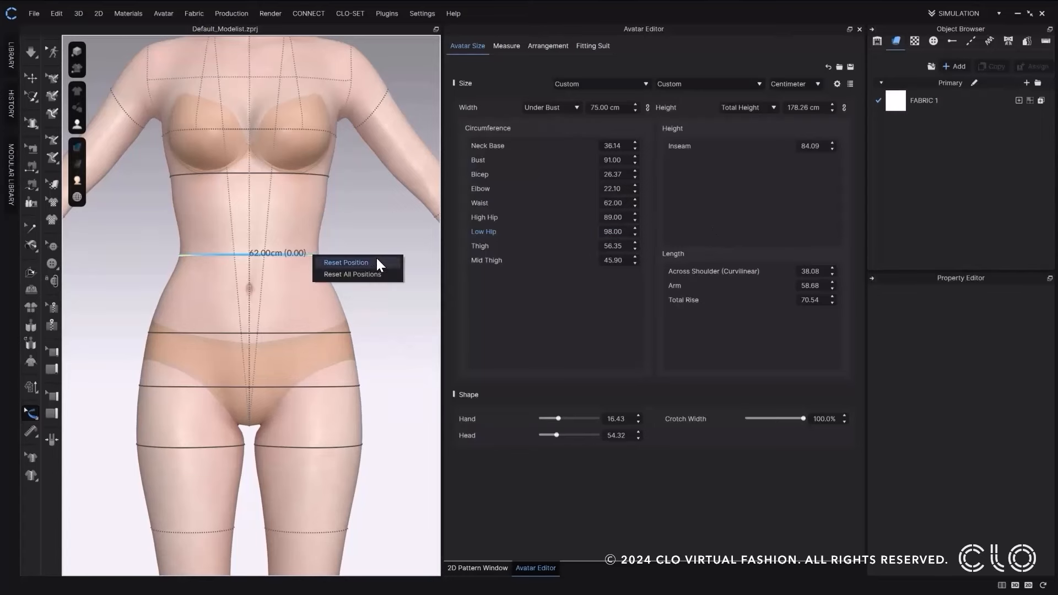
pyautogui.click(346, 262)
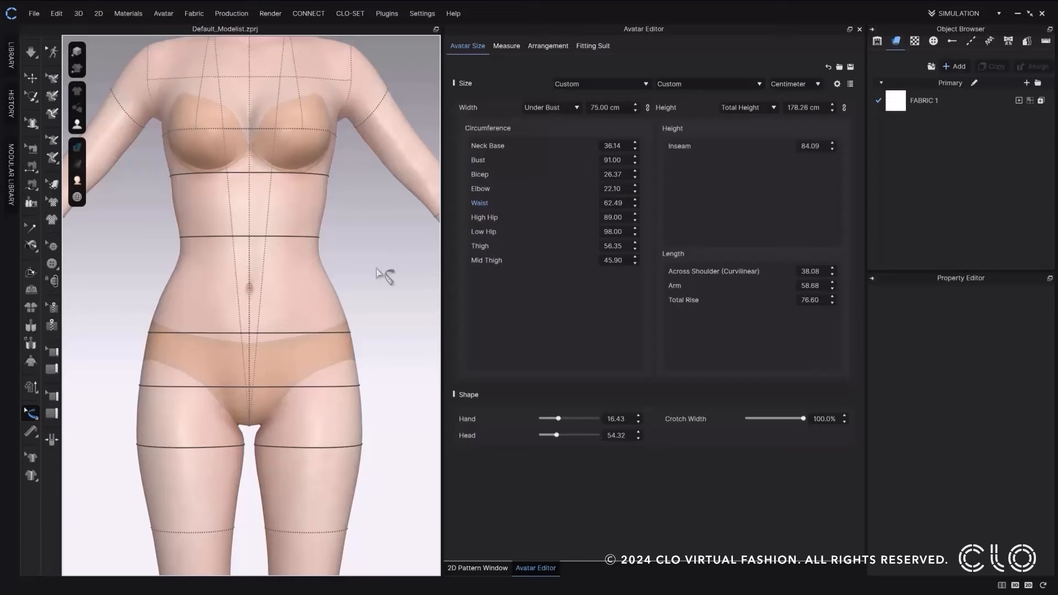
pyautogui.rightClick(343, 332)
pyautogui.click(415, 351)
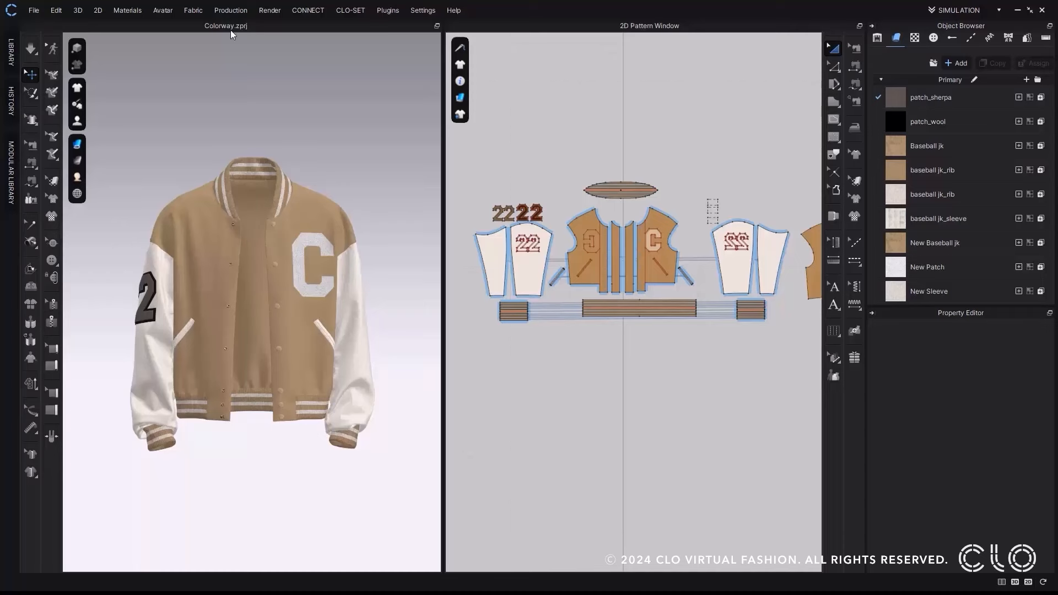
# Open the Colorway Editor for the baseball jacket and start adding a colorway with custom settings
pyautogui.click(230, 11)
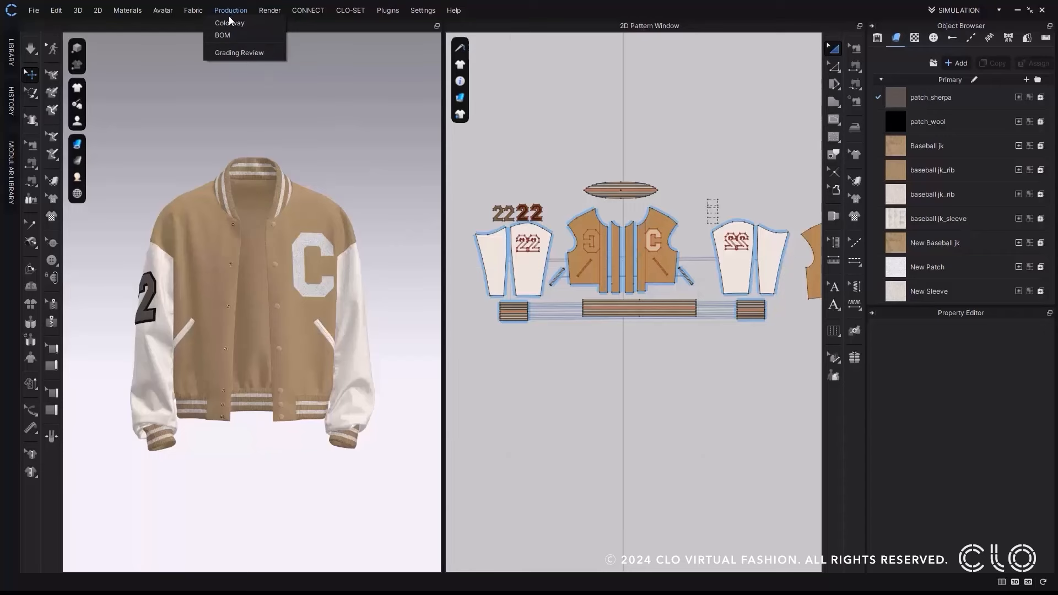
pyautogui.click(229, 15)
pyautogui.click(228, 11)
pyautogui.click(228, 24)
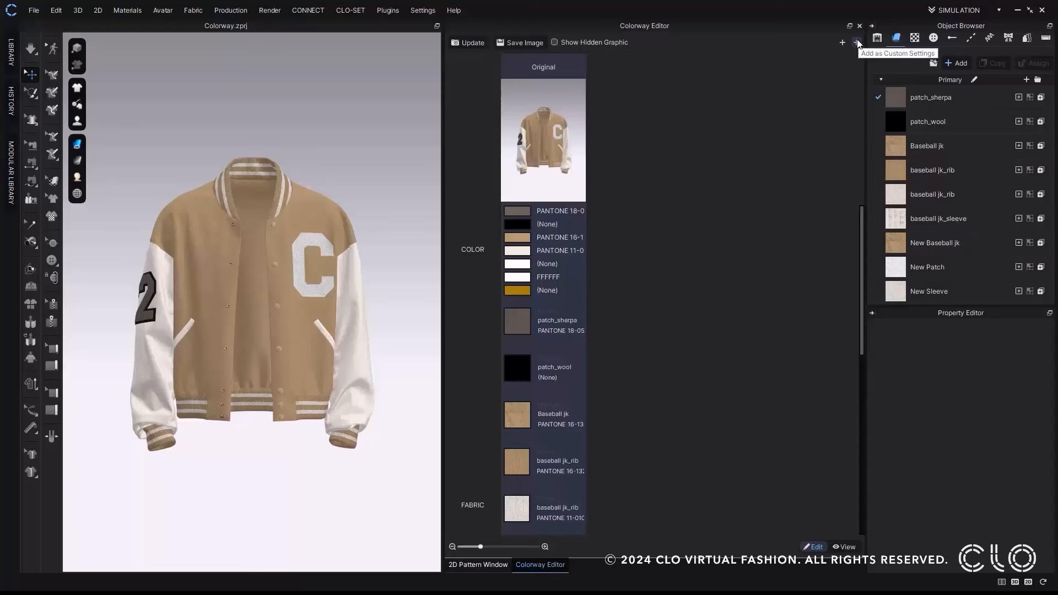
pyautogui.click(857, 43)
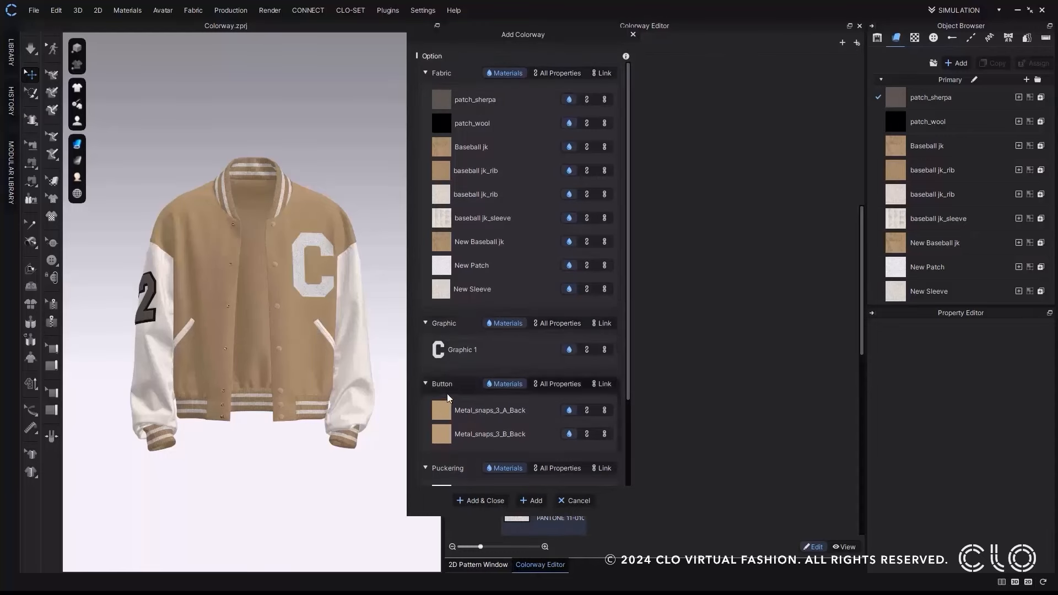
# Review the Add Colorway options, trying All Properties and Link for the fabrics before restoring Materials
pyautogui.scroll(-5, 448, 393)
pyautogui.scroll(5, 449, 393)
pyautogui.moveTo(626, 58)
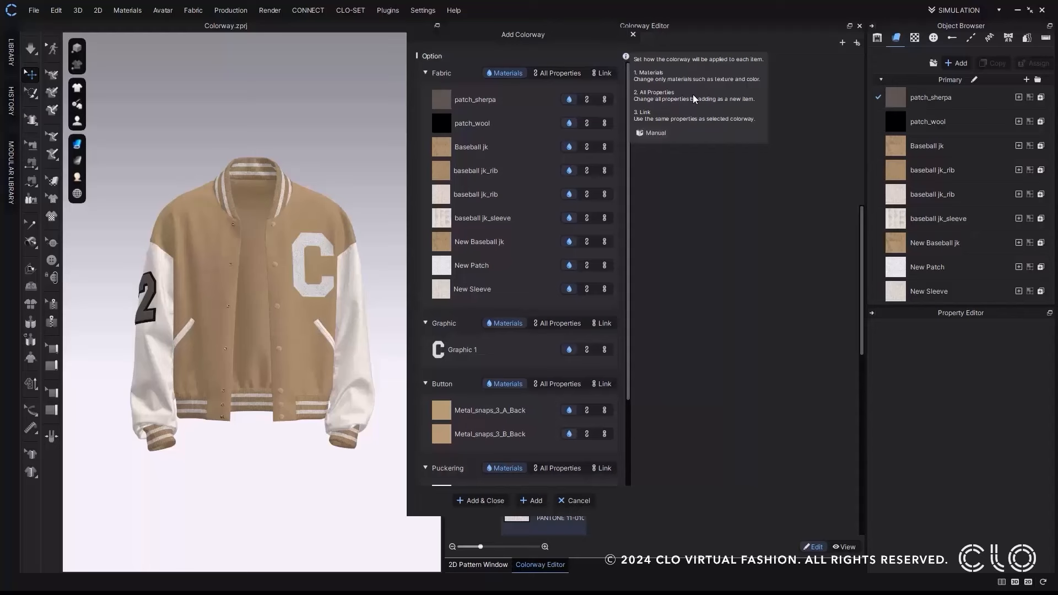
pyautogui.click(576, 73)
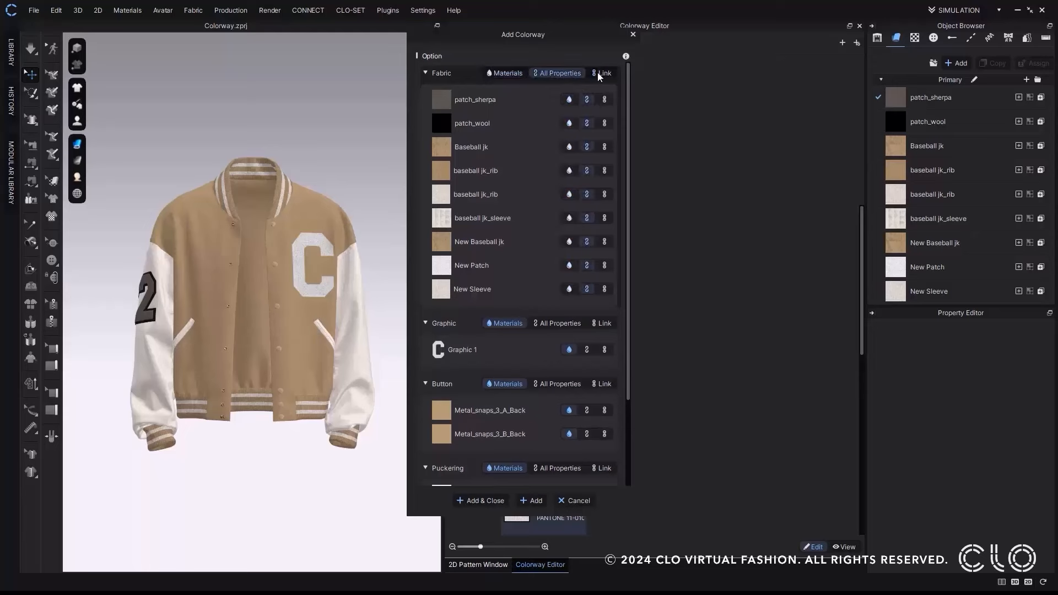
pyautogui.click(520, 72)
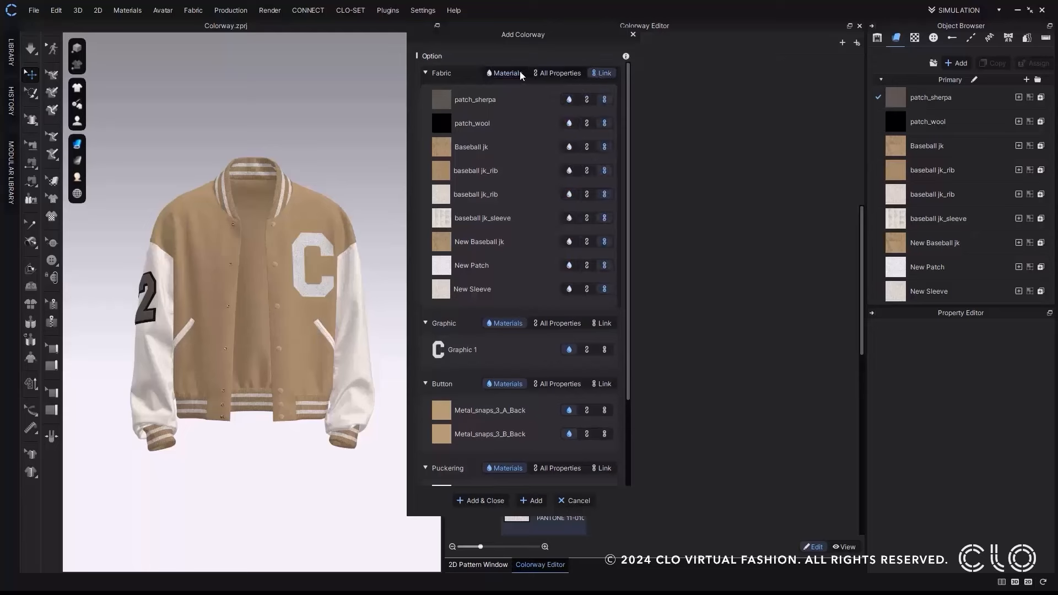
pyautogui.click(568, 100)
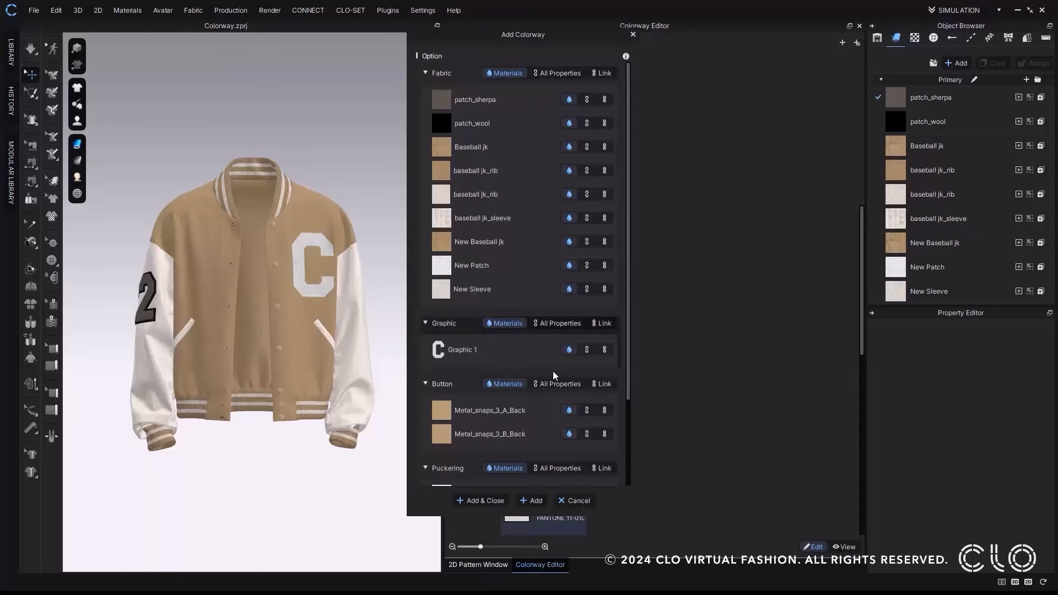
# Add the colorway with every item set to Materials and rename it Materials
pyautogui.click(494, 500)
pyautogui.doubleClick(647, 66)
pyautogui.write('terials')
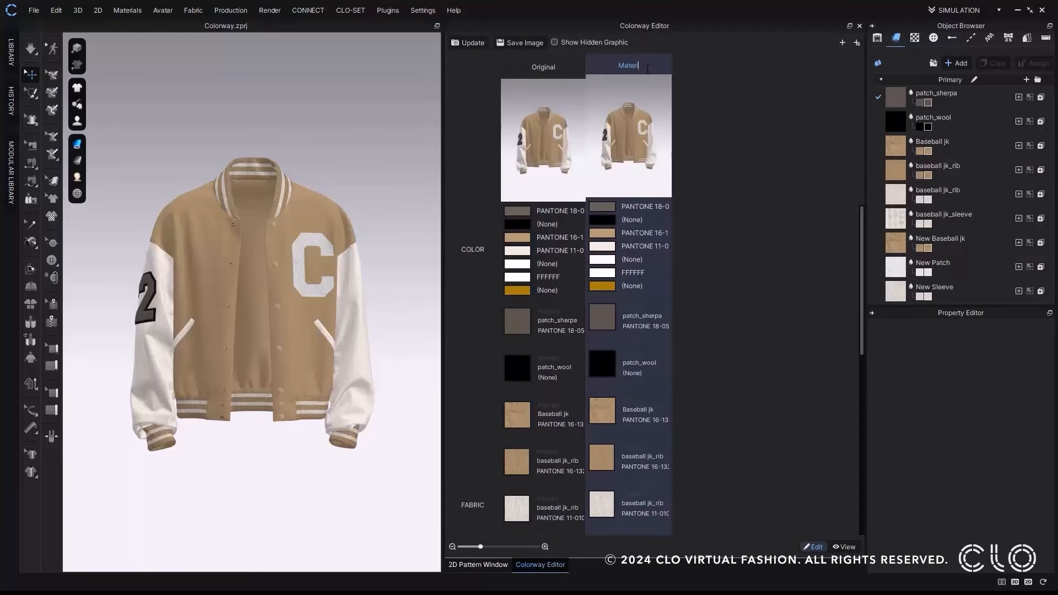
pyautogui.press('Return')
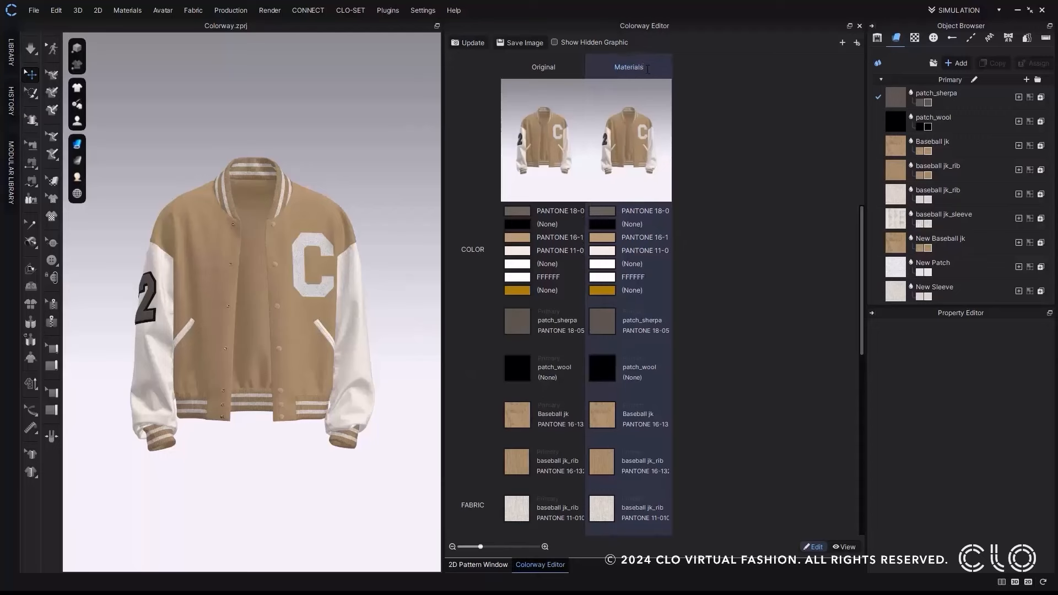
# Recolor the Baseball jk fabric in the Materials colorway to TEAM NAVY and update the colorway thumbnails
pyautogui.click(602, 411)
pyautogui.click(1037, 444)
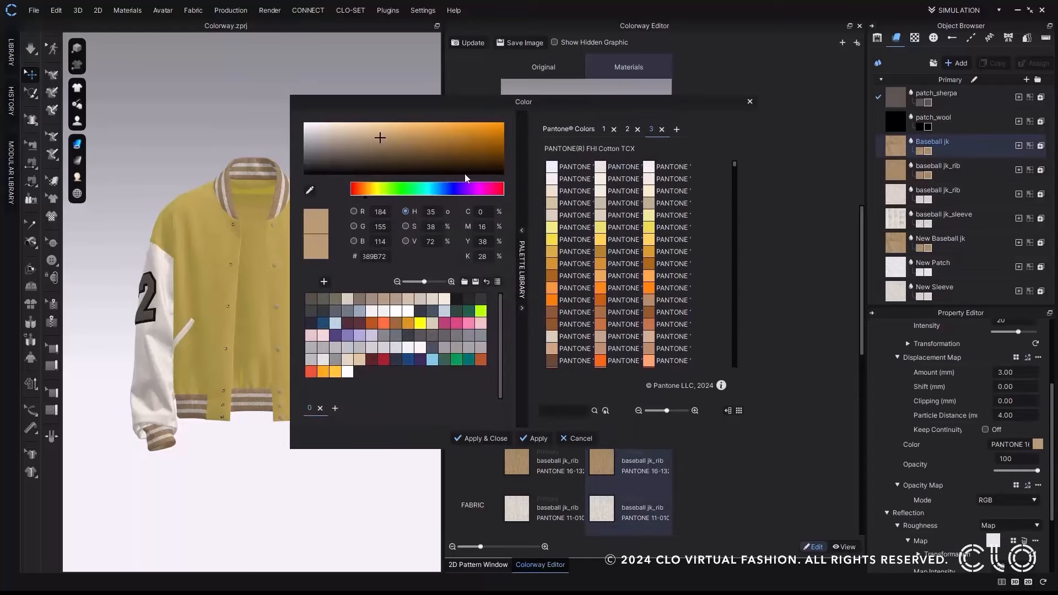
pyautogui.click(395, 360)
pyautogui.click(457, 438)
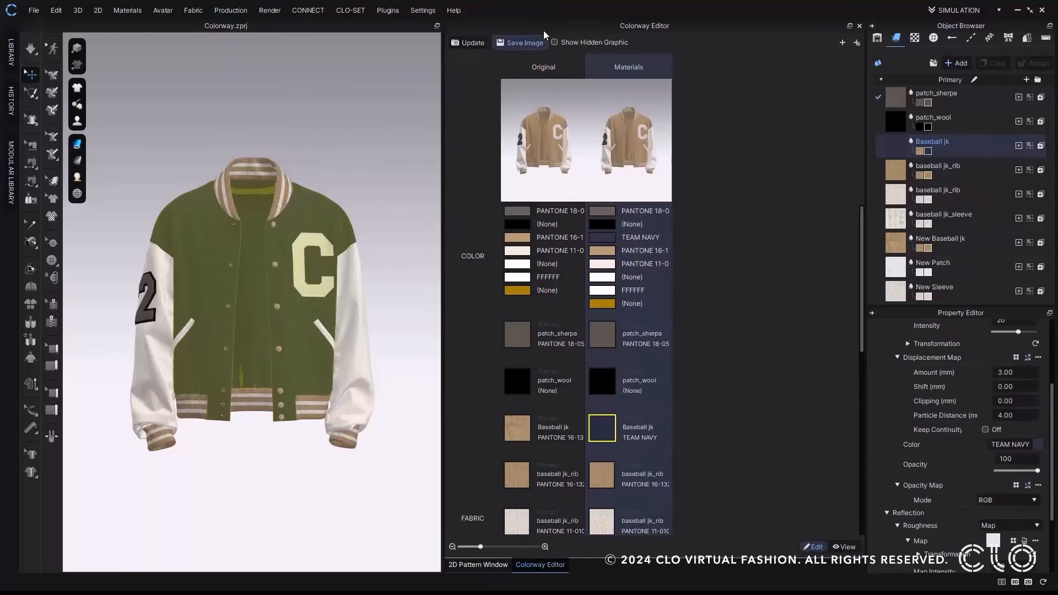
pyautogui.click(480, 46)
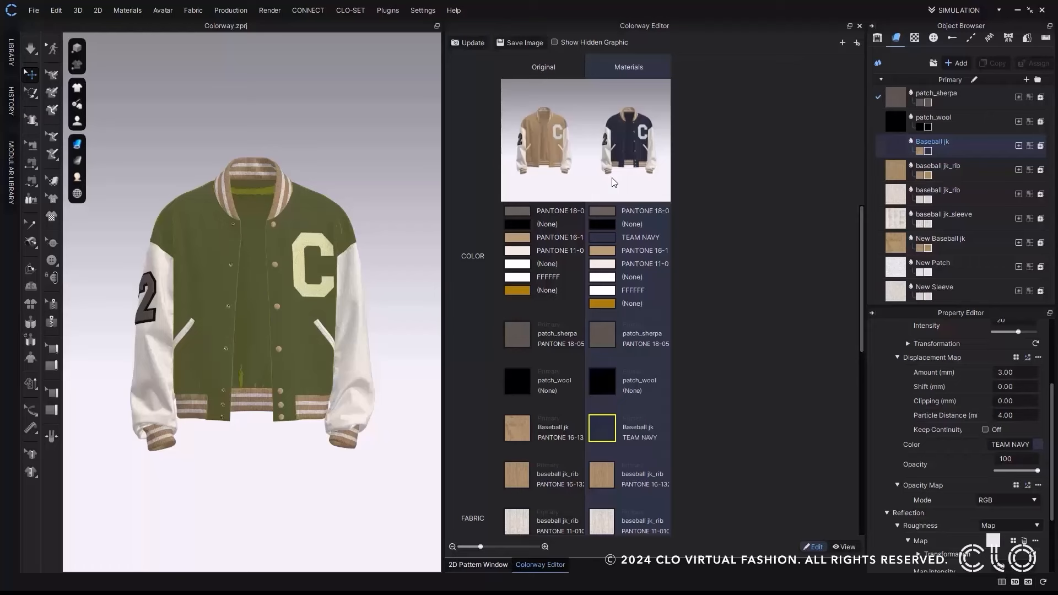
# Replace the Materials colorway's graphic with Graphic 2, the letter B, and recolor both metal snap buttons to TEAM NAVY
pyautogui.click(915, 38)
pyautogui.moveTo(888, 107); pyautogui.dragTo(600, 386)
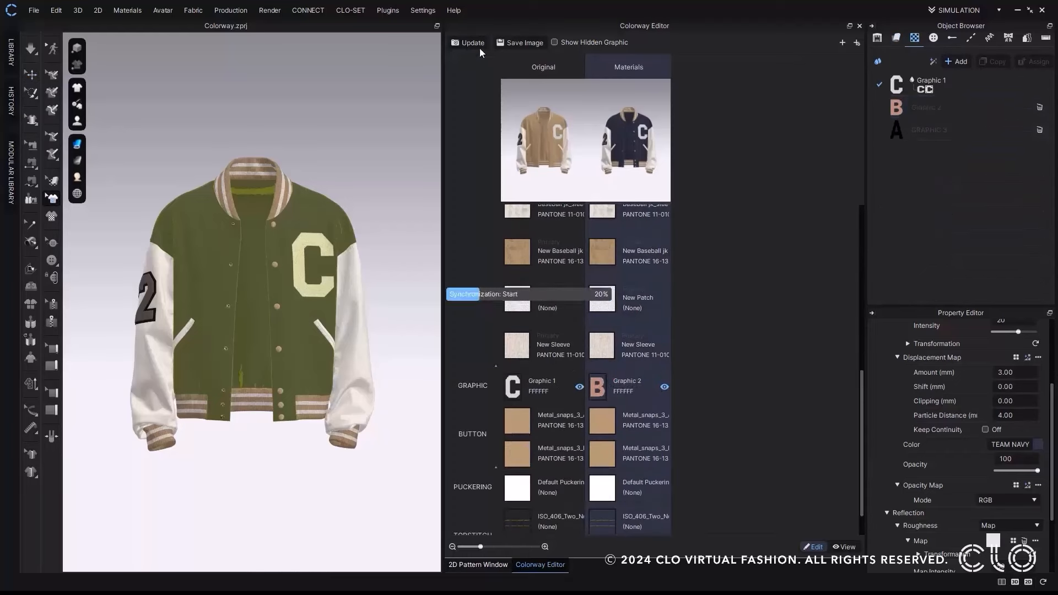
pyautogui.scroll(-2, 618, 419)
pyautogui.doubleClick(606, 378)
pyautogui.click(379, 363)
pyautogui.click(481, 438)
pyautogui.doubleClick(602, 415)
pyautogui.click(378, 363)
pyautogui.click(480, 438)
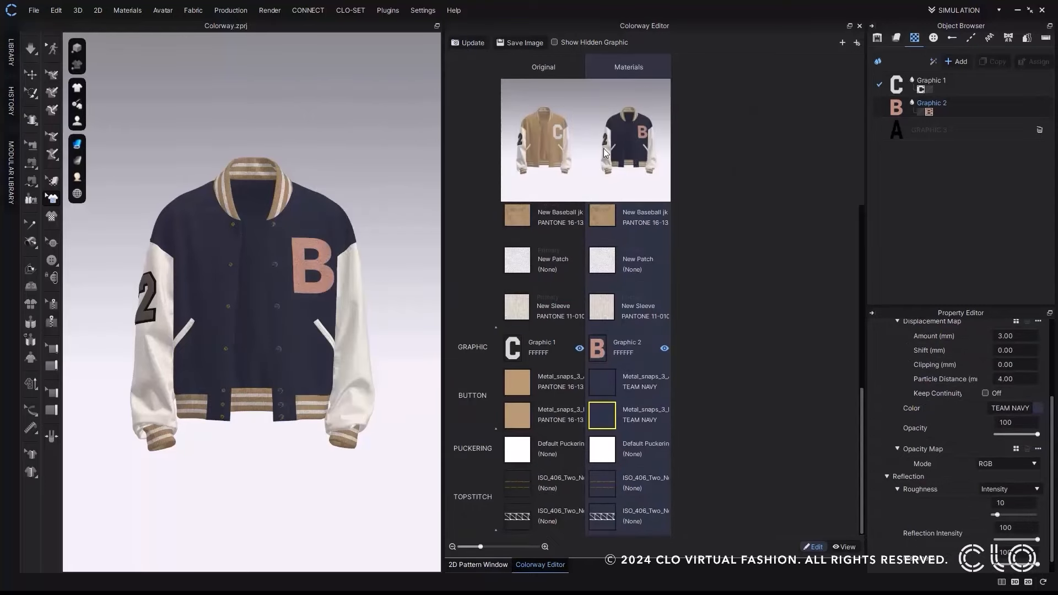
# Add a colorway based on Original with custom settings, setting fabric, graphic, button, puckering and topstitch to All Properties
pyautogui.click(556, 105)
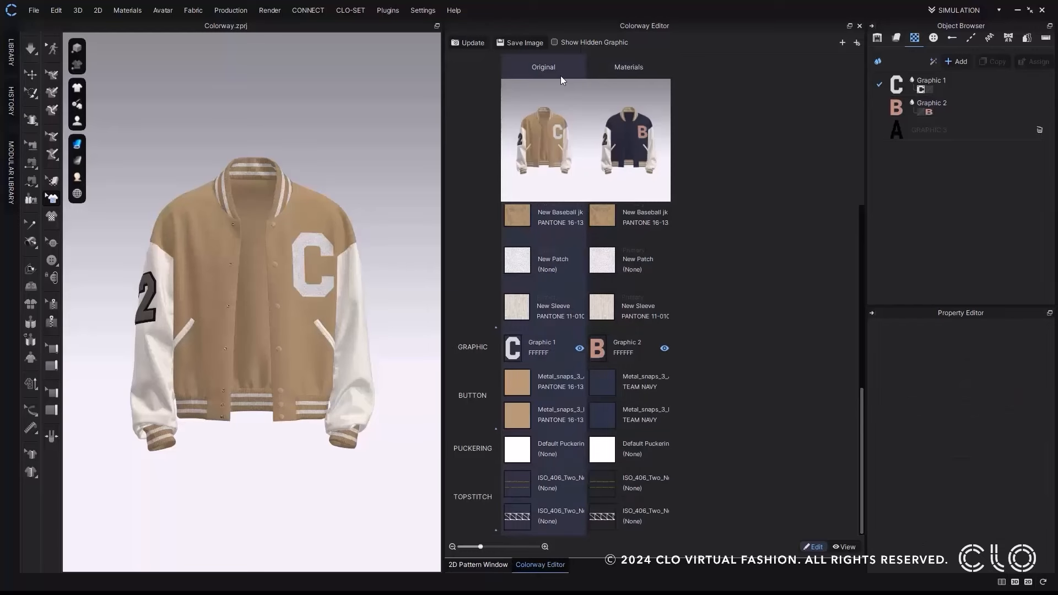
pyautogui.click(858, 42)
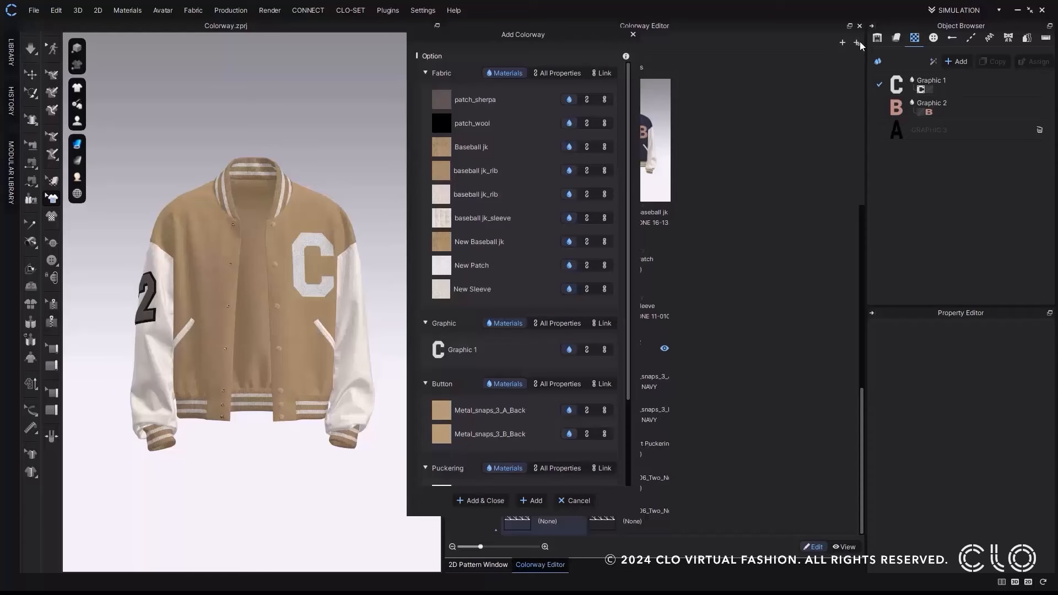
pyautogui.click(571, 73)
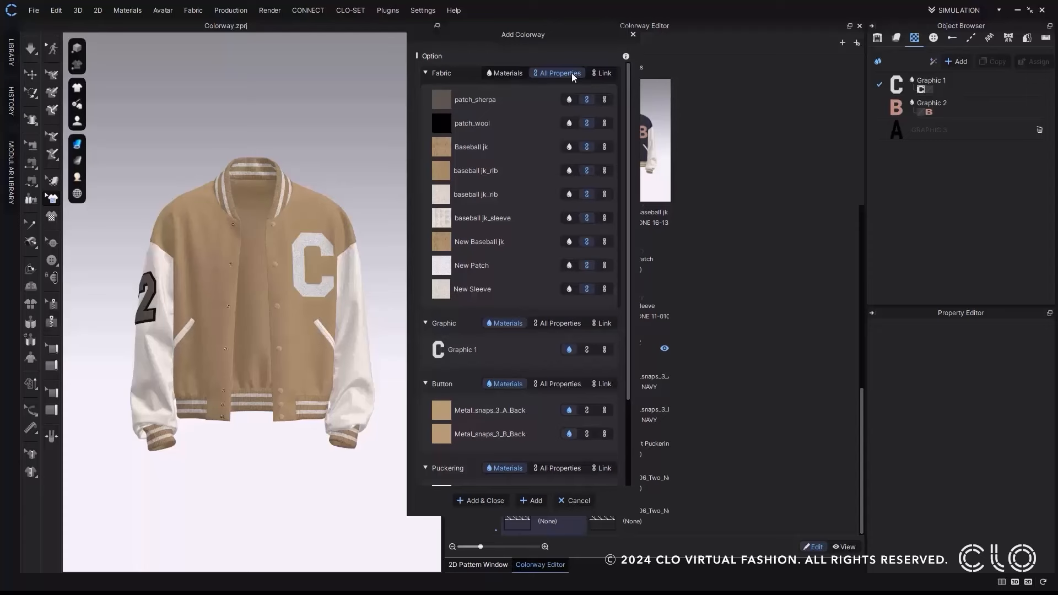
pyautogui.click(558, 323)
pyautogui.click(557, 383)
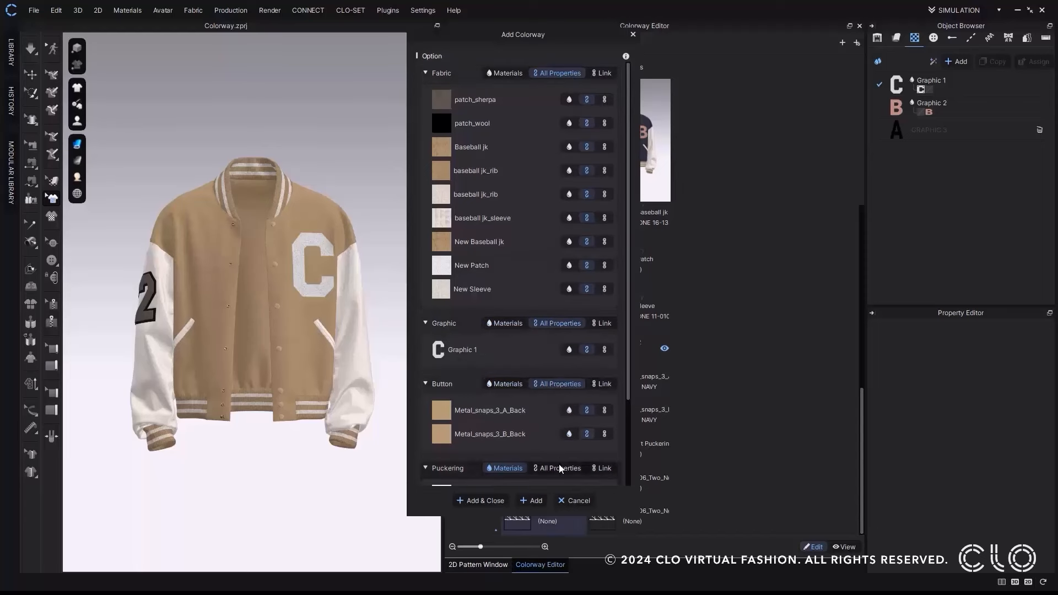
pyautogui.click(560, 468)
pyautogui.scroll(-5, 557, 456)
pyautogui.click(550, 280)
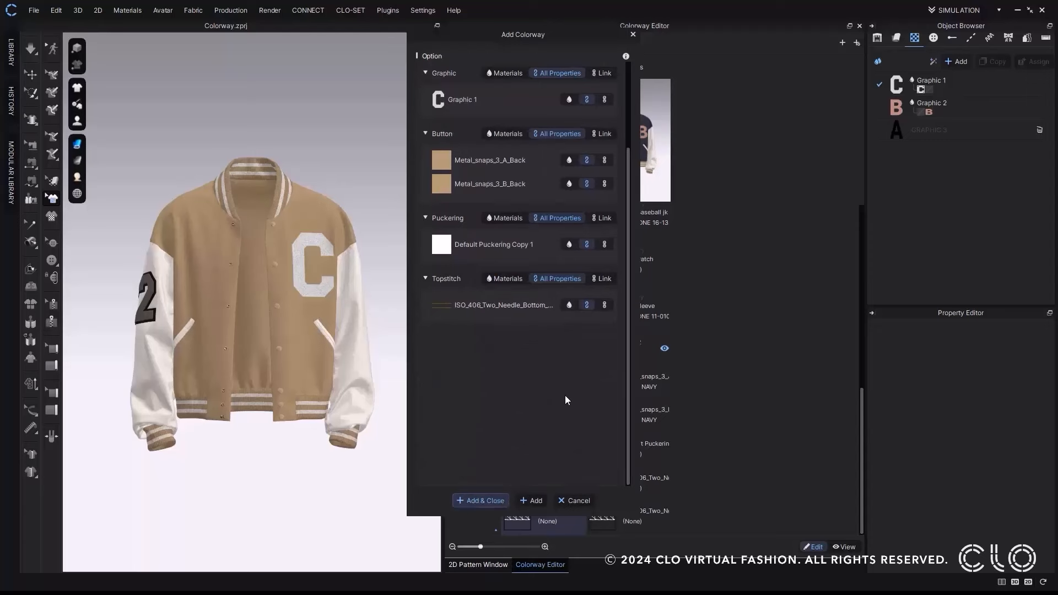
pyautogui.press('Return')
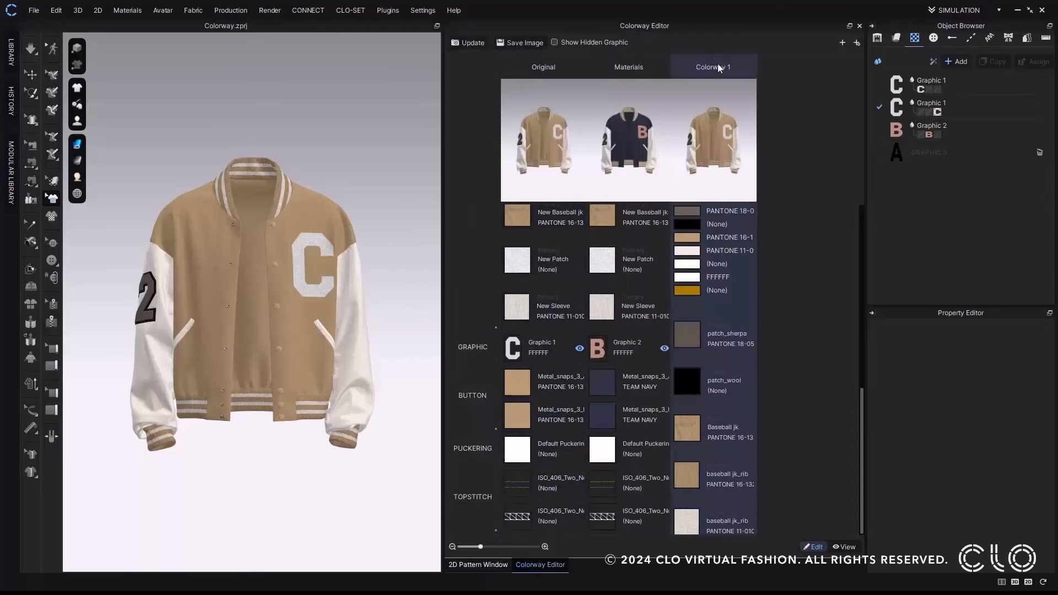
# Rename the new colorway All Properties
pyautogui.write('All')
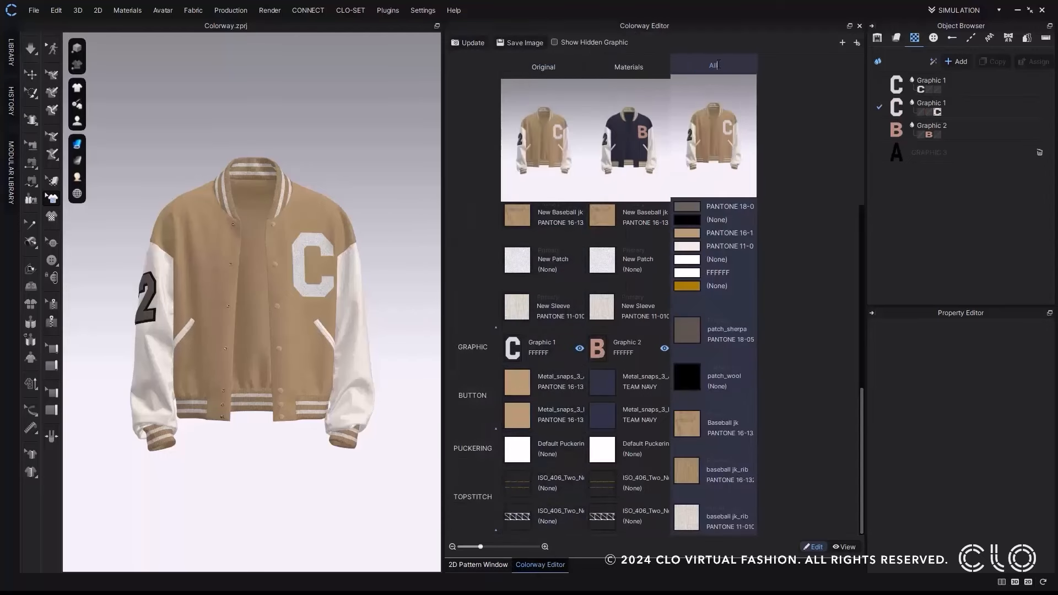
pyautogui.write(' Properties')
pyautogui.press('Return')
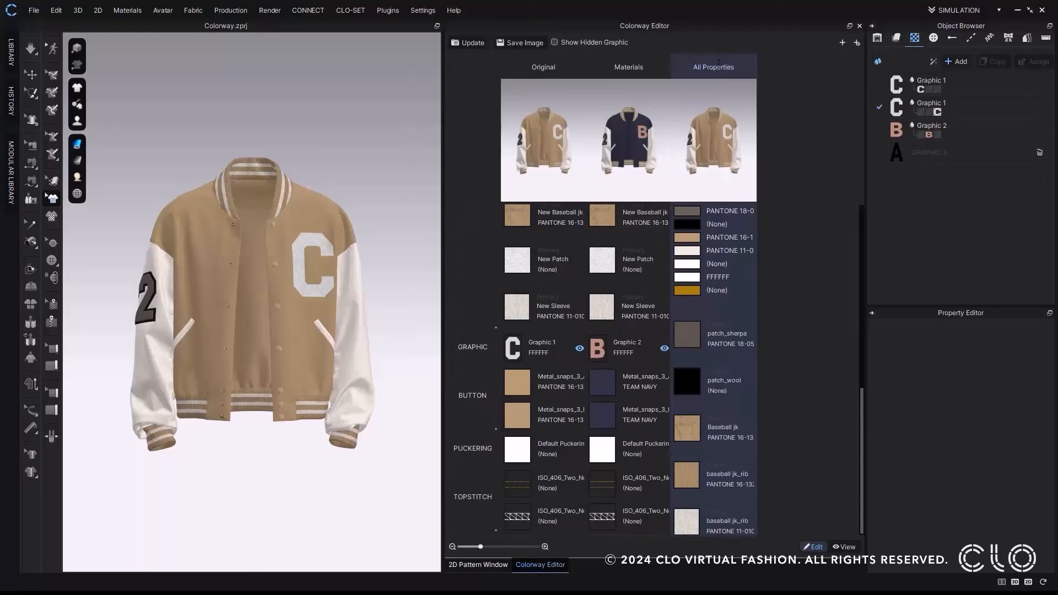
# Set the width of Graphic 1 in the All Properties colorway to 5 cm and update the colorway thumbnails
pyautogui.scroll(-10, 726, 335)
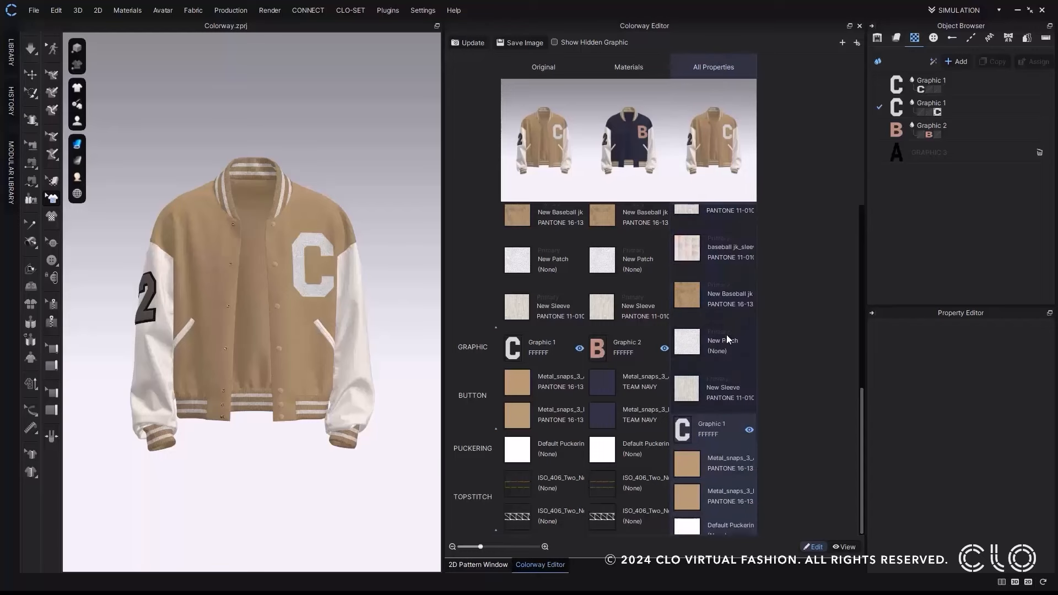
pyautogui.click(687, 350)
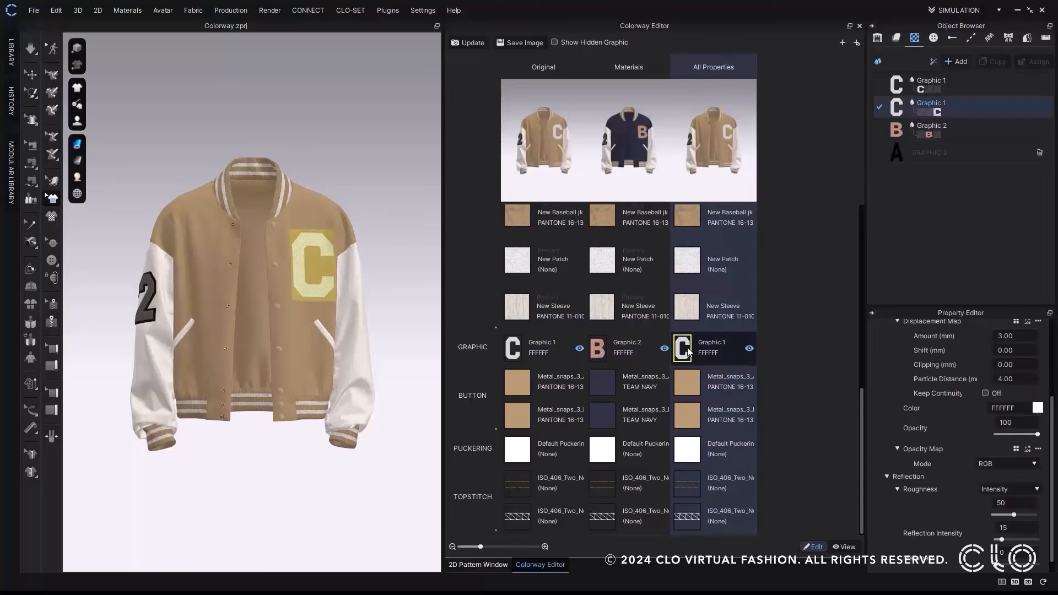
pyautogui.click(986, 113)
pyautogui.scroll(-3, 988, 386)
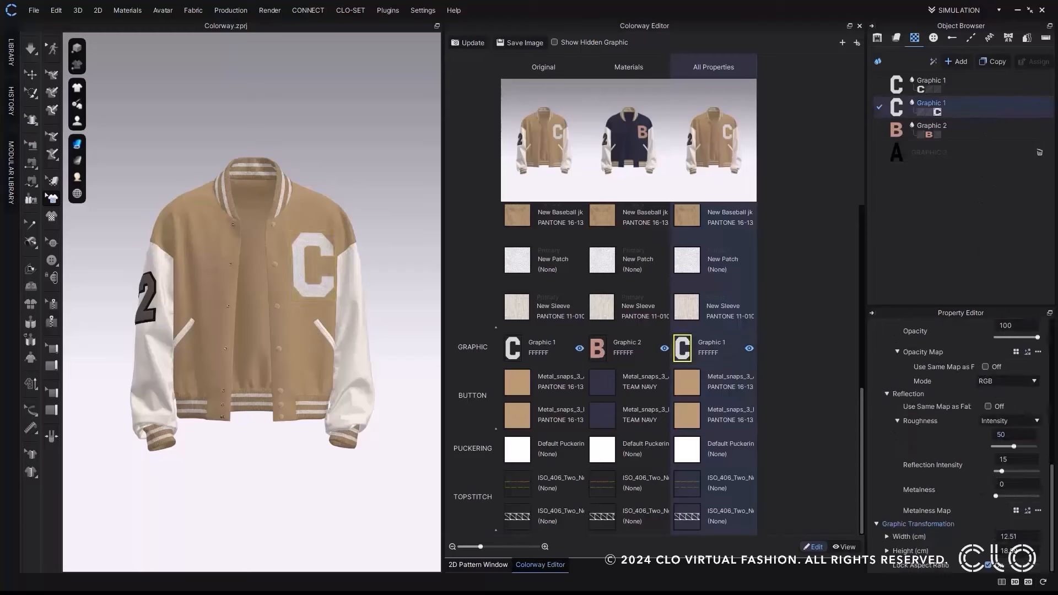
pyautogui.doubleClick(1035, 536)
pyautogui.write('5')
pyautogui.press('Return')
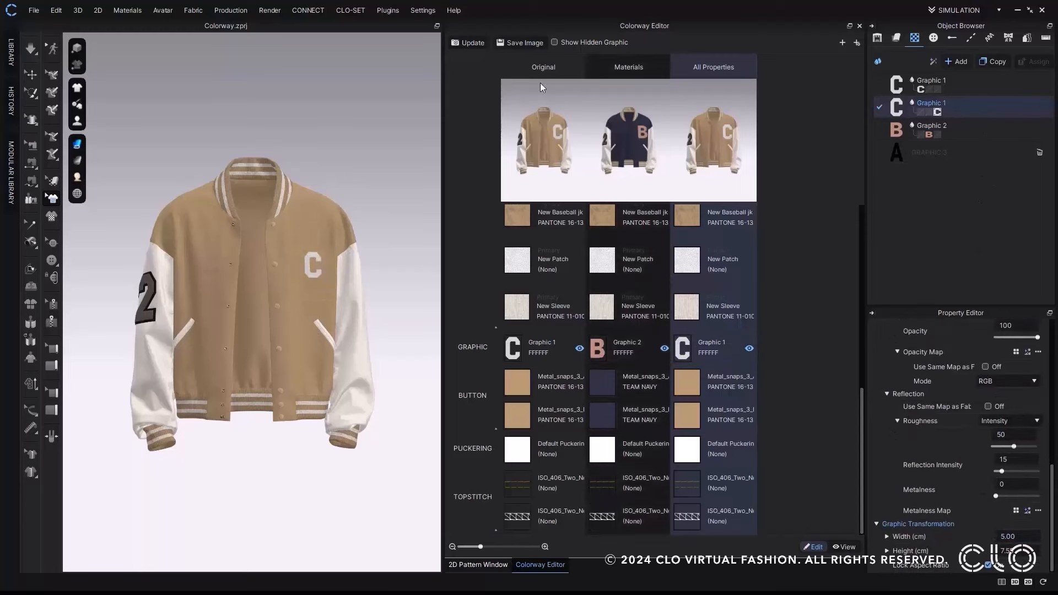
pyautogui.click(472, 44)
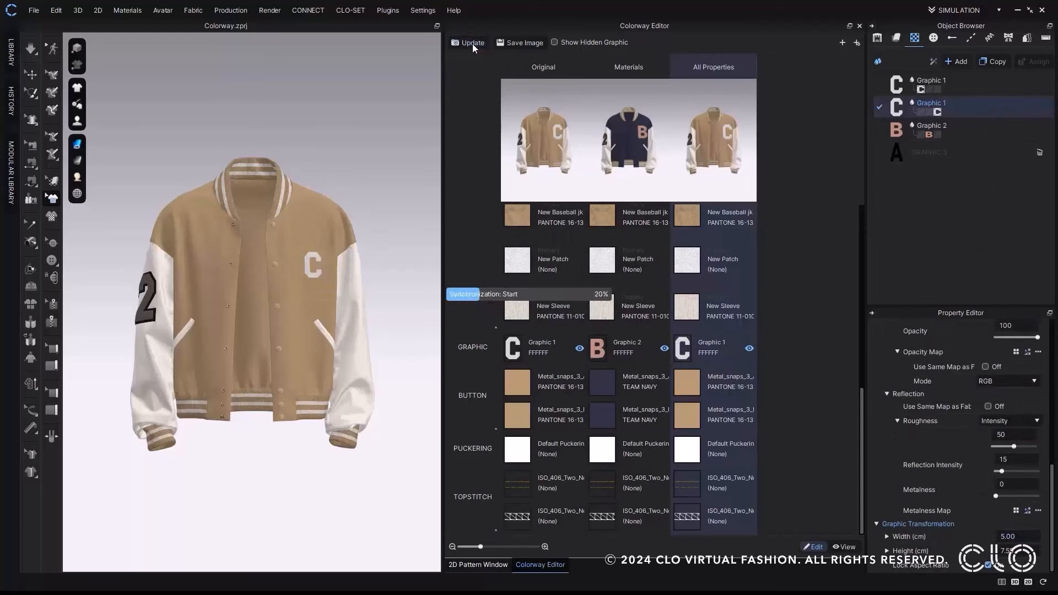
# Change the Metal_snaps_3_A_Back button in the All Properties colorway to the faceted hexagonal shape and update the thumbnails
pyautogui.click(715, 382)
pyautogui.click(934, 37)
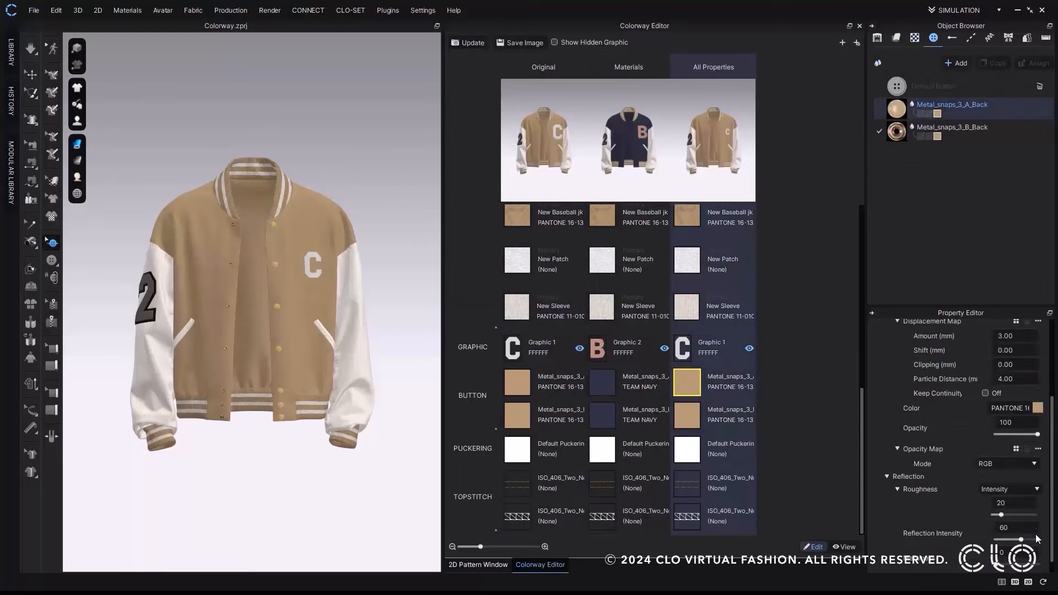
pyautogui.click(1021, 409)
pyautogui.click(1001, 463)
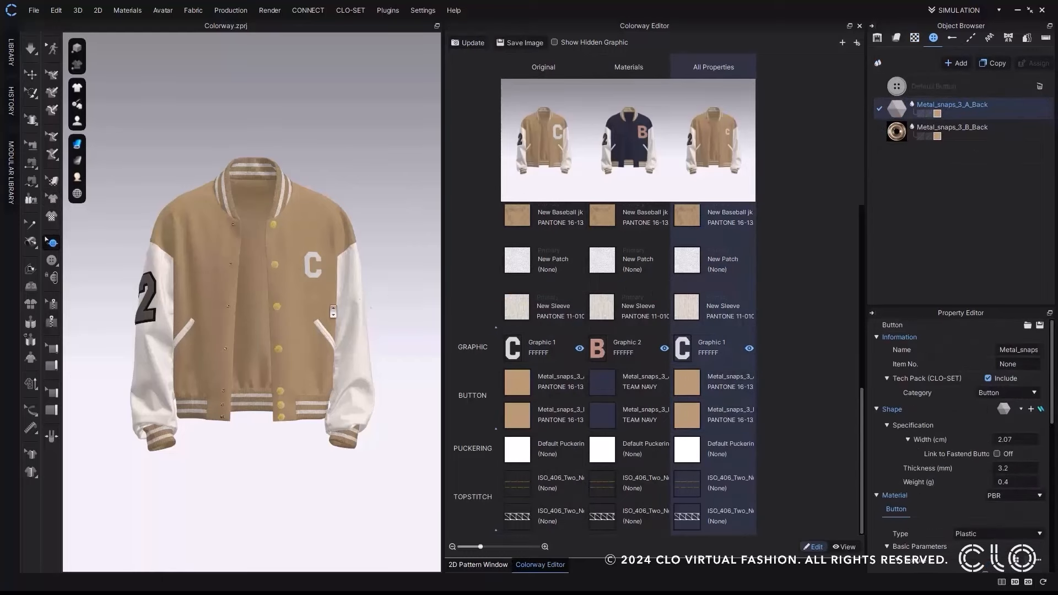
pyautogui.scroll(5, 366, 307)
pyautogui.click(469, 43)
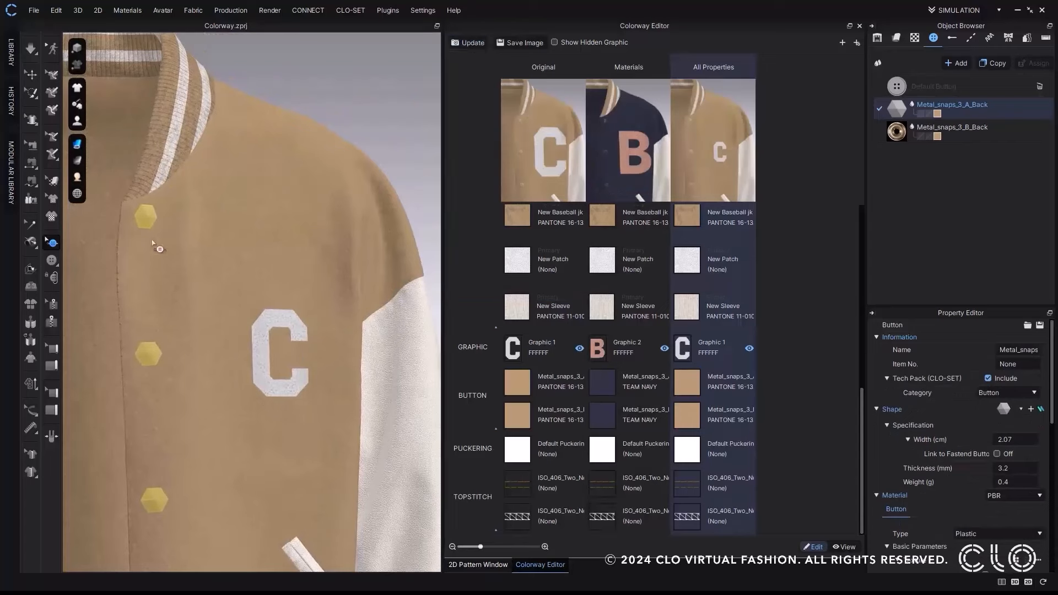
# Move the letter C graphic up toward the jacket's front opening with Transform Graphic, and update the colorway thumbnails
pyautogui.click(52, 200)
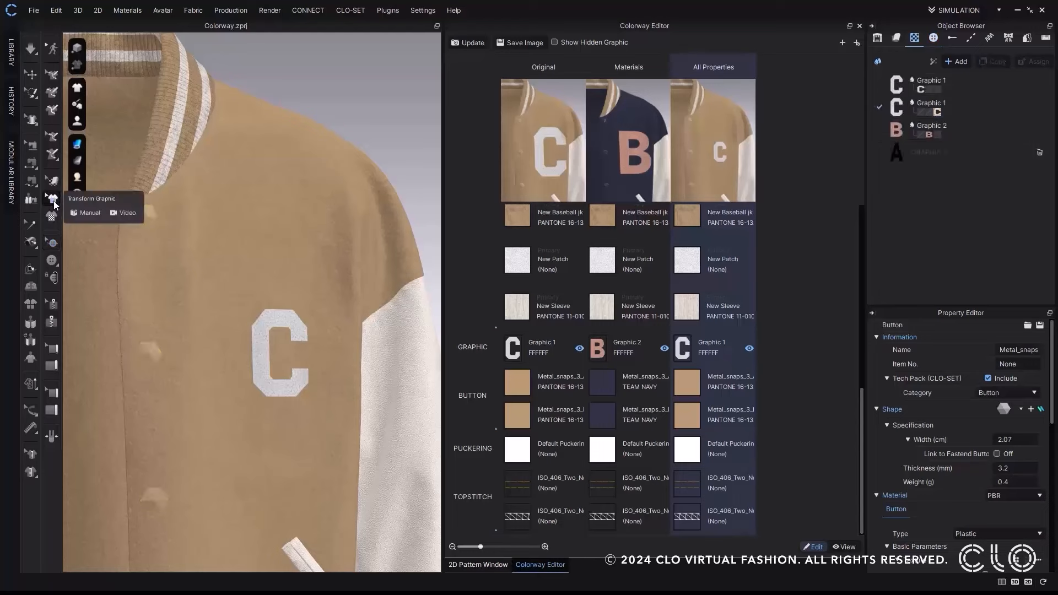
pyautogui.click(283, 351)
pyautogui.moveTo(283, 352); pyautogui.dragTo(215, 283)
pyautogui.click(484, 45)
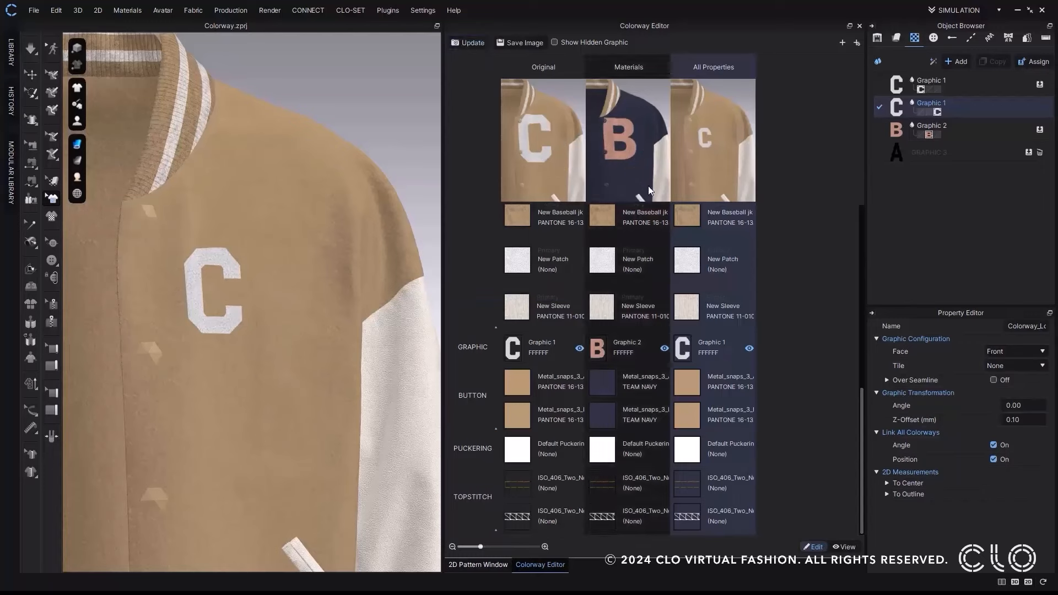
# Move the letter C graphic down toward the sleeve, rotate it to about -48.83 degrees, and update the colorway thumbnails
pyautogui.click(217, 295)
pyautogui.moveTo(220, 288); pyautogui.dragTo(342, 362)
pyautogui.click(470, 42)
pyautogui.click(316, 386)
pyautogui.click(470, 42)
pyautogui.click(315, 342)
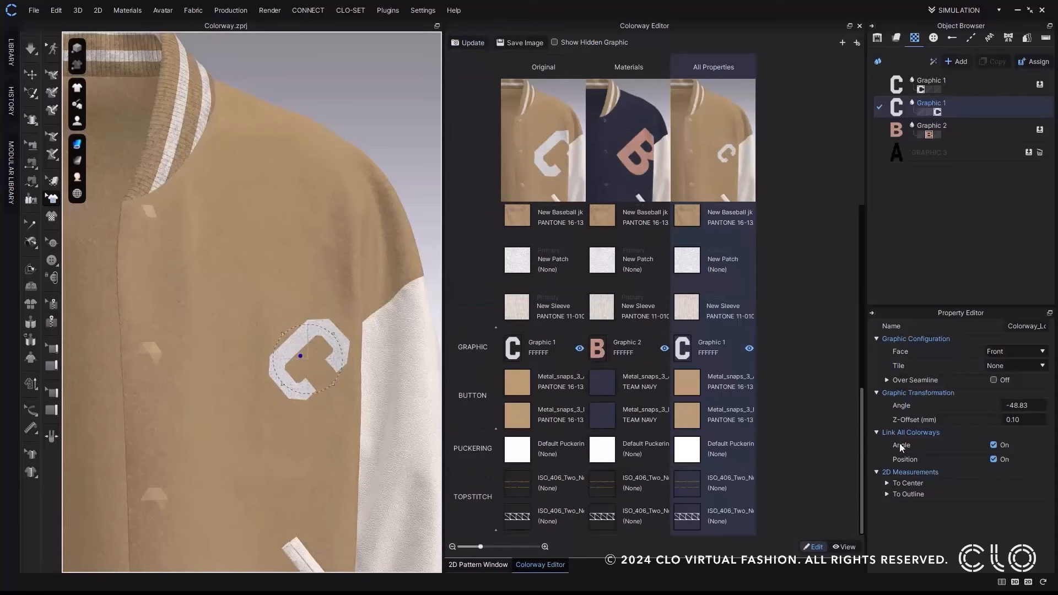
# Turn off Link All Colorways for angle and position, move the C graphic toward the chest, and rotate it nearly upright to about 0.78 degrees
pyautogui.click(993, 445)
pyautogui.click(993, 460)
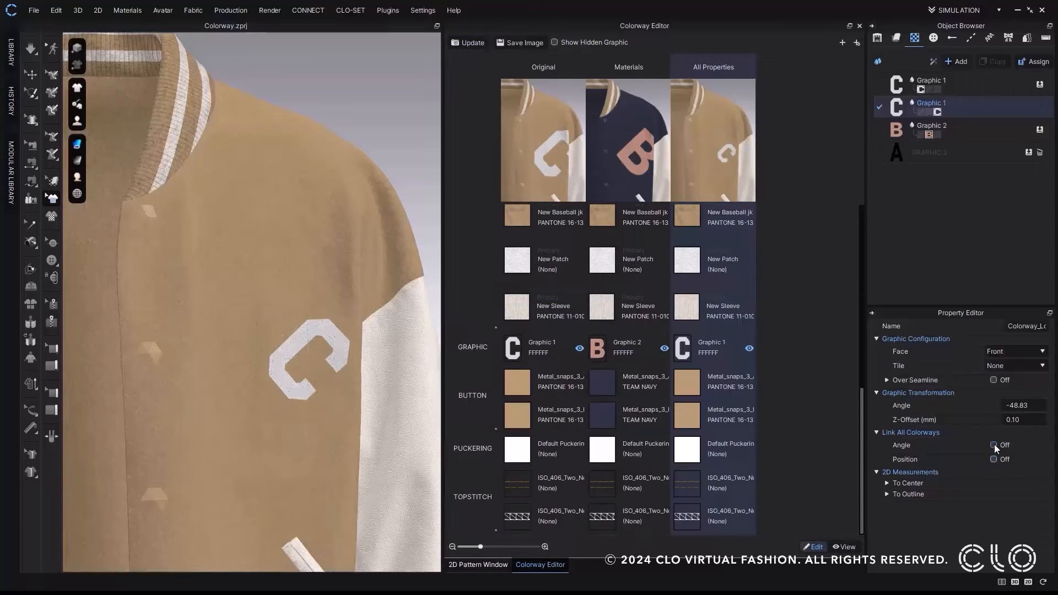
pyautogui.moveTo(324, 361); pyautogui.dragTo(269, 308)
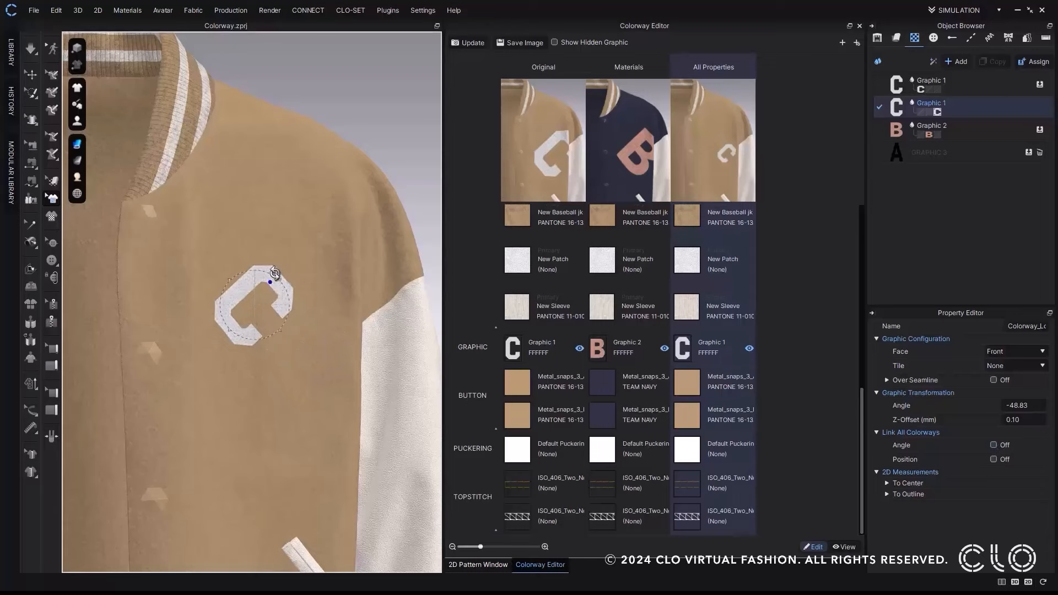
pyautogui.moveTo(274, 272); pyautogui.dragTo(254, 267)
pyautogui.click(471, 43)
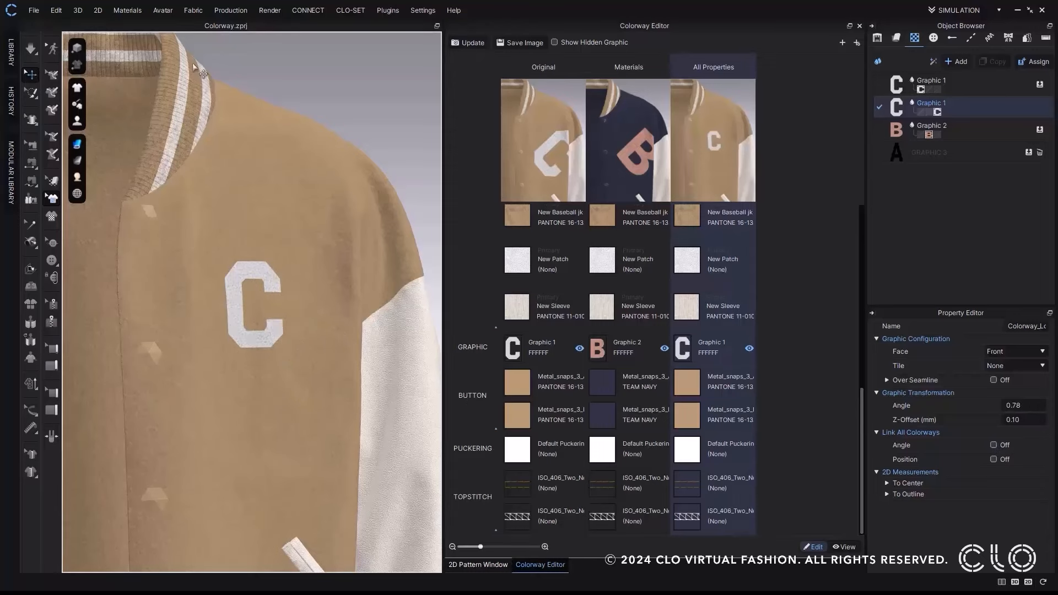
# Add another colorway based on Original with custom settings, setting fabric, graphic, button, puckering and topstitch to Link
pyautogui.press('q')
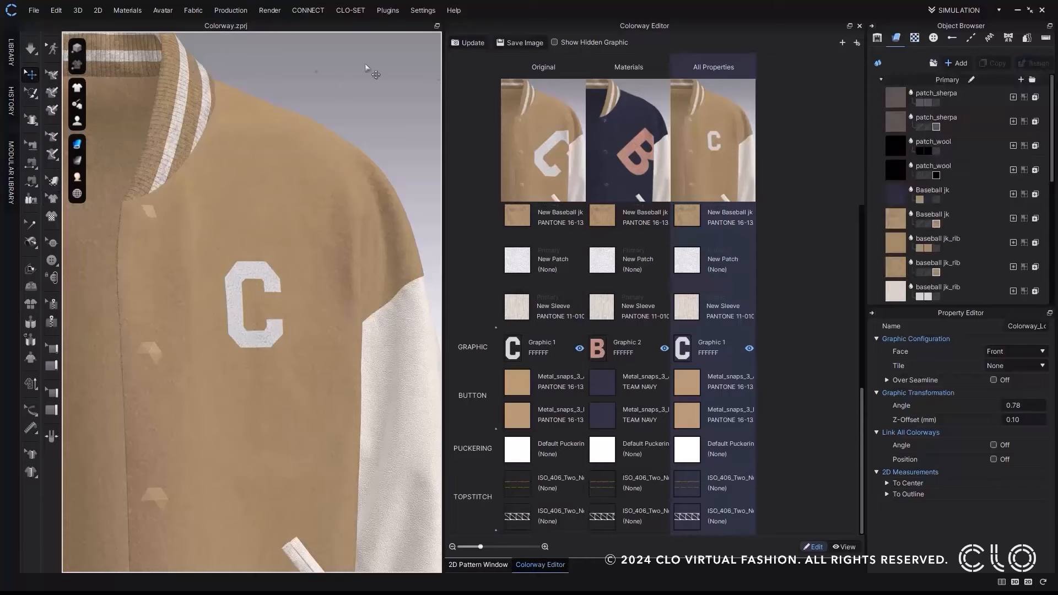
pyautogui.click(537, 76)
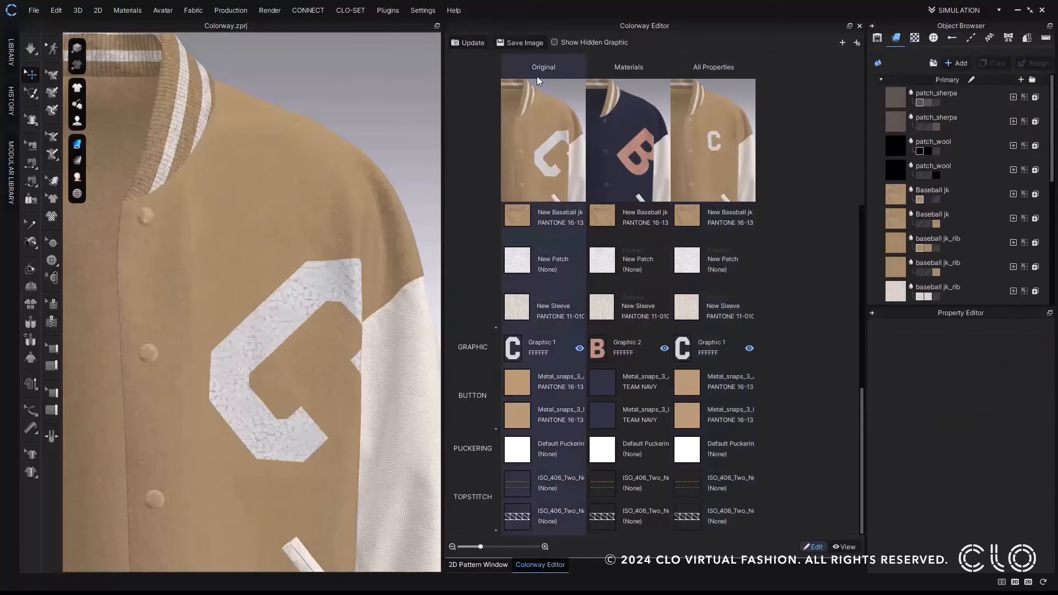
pyautogui.click(855, 44)
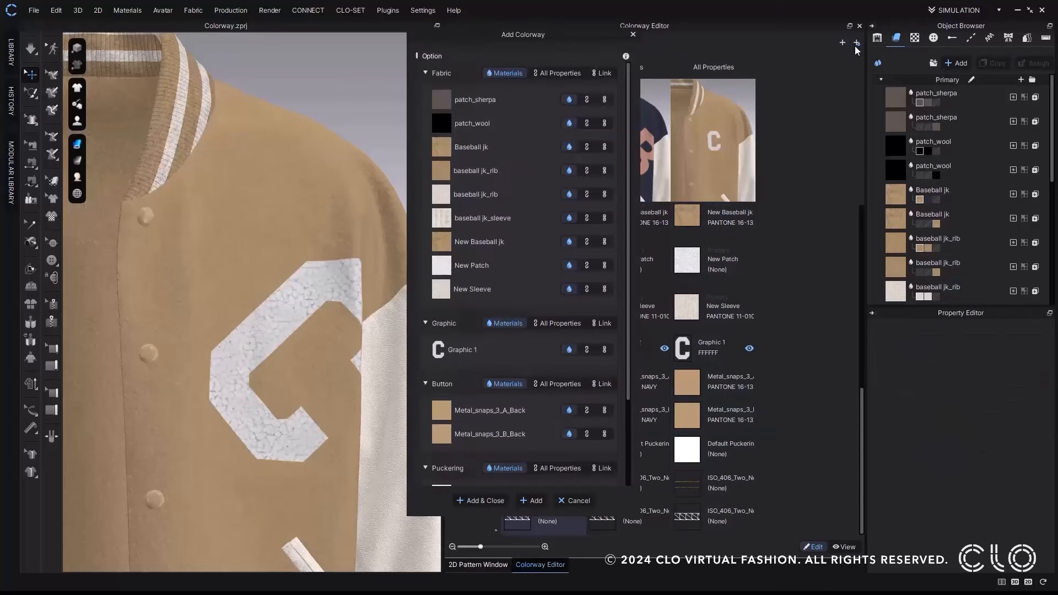
pyautogui.click(605, 73)
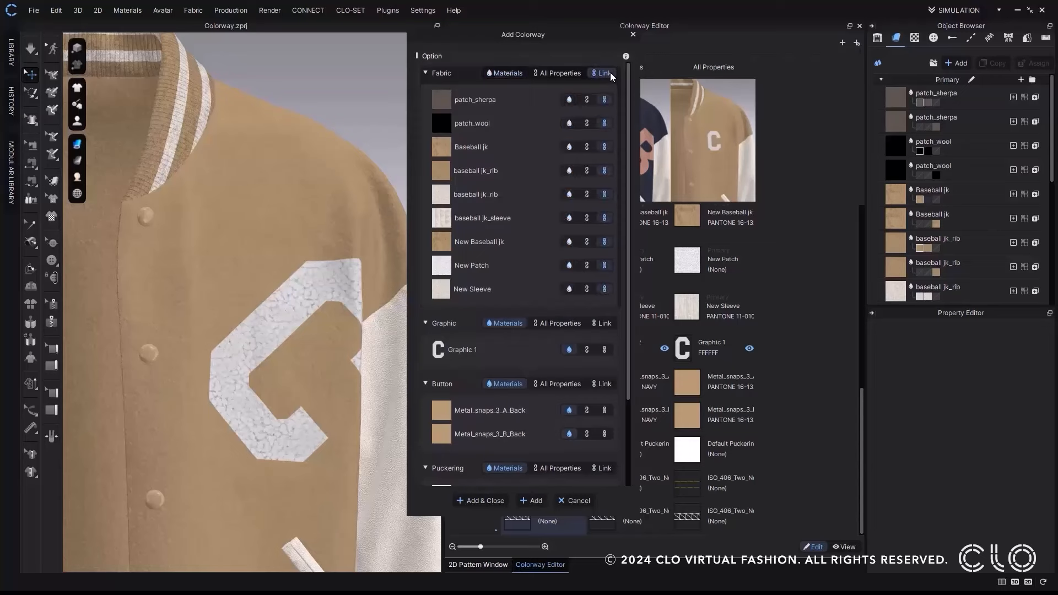
pyautogui.click(605, 323)
pyautogui.click(605, 384)
pyautogui.scroll(-5, 608, 380)
pyautogui.click(604, 219)
pyautogui.click(606, 277)
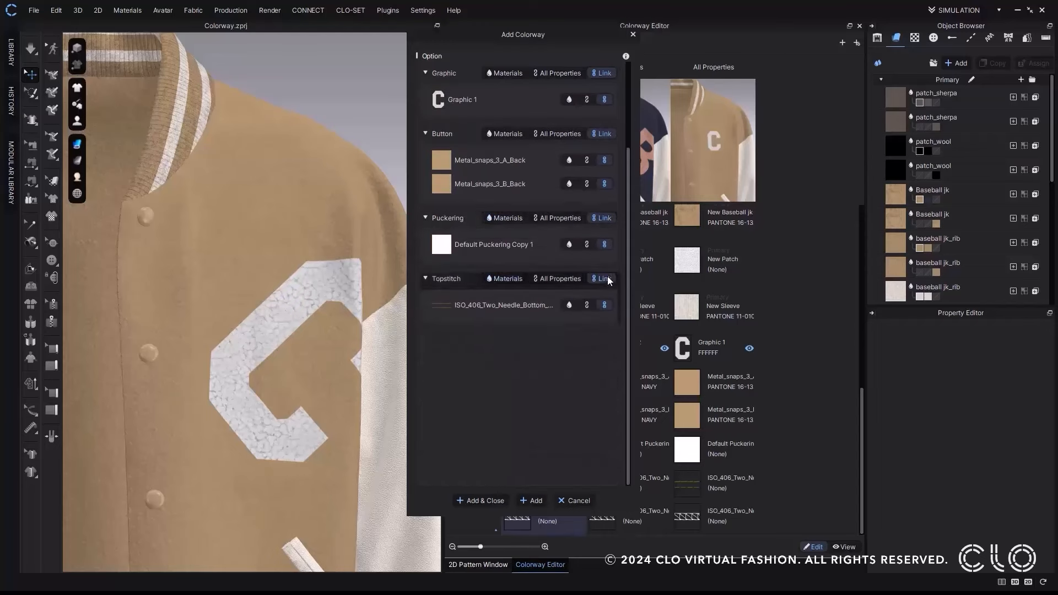
pyautogui.click(482, 499)
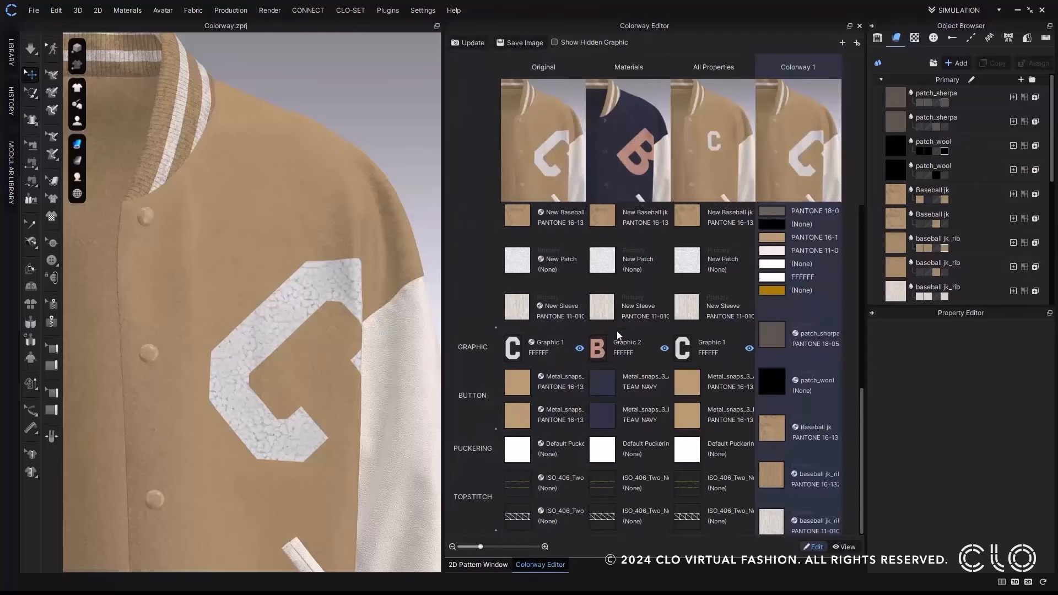
# Rename the newly added colorway Link
pyautogui.doubleClick(792, 68)
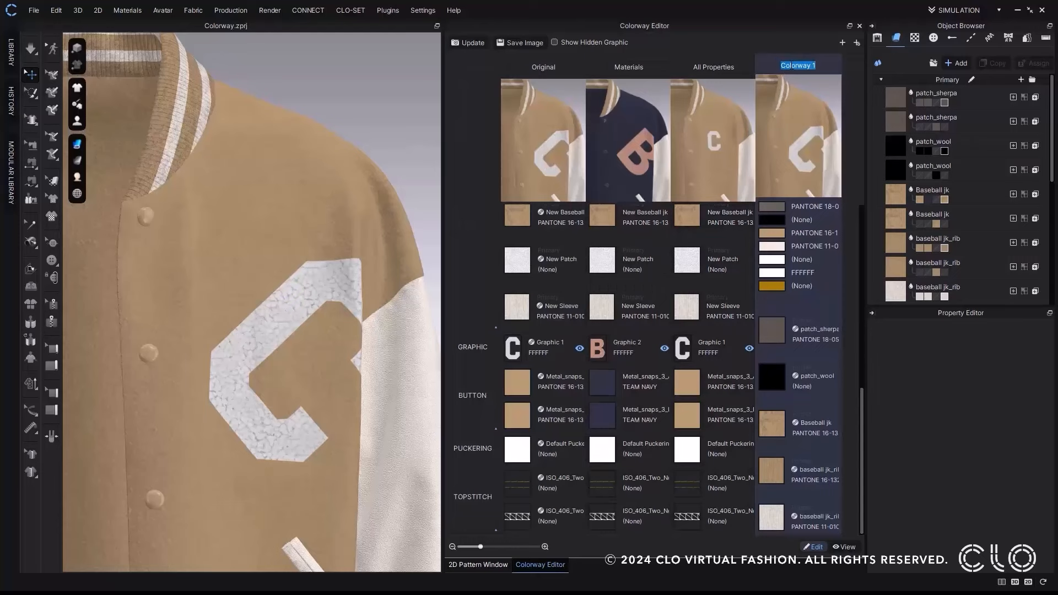
pyautogui.write('Link')
pyautogui.press('Return')
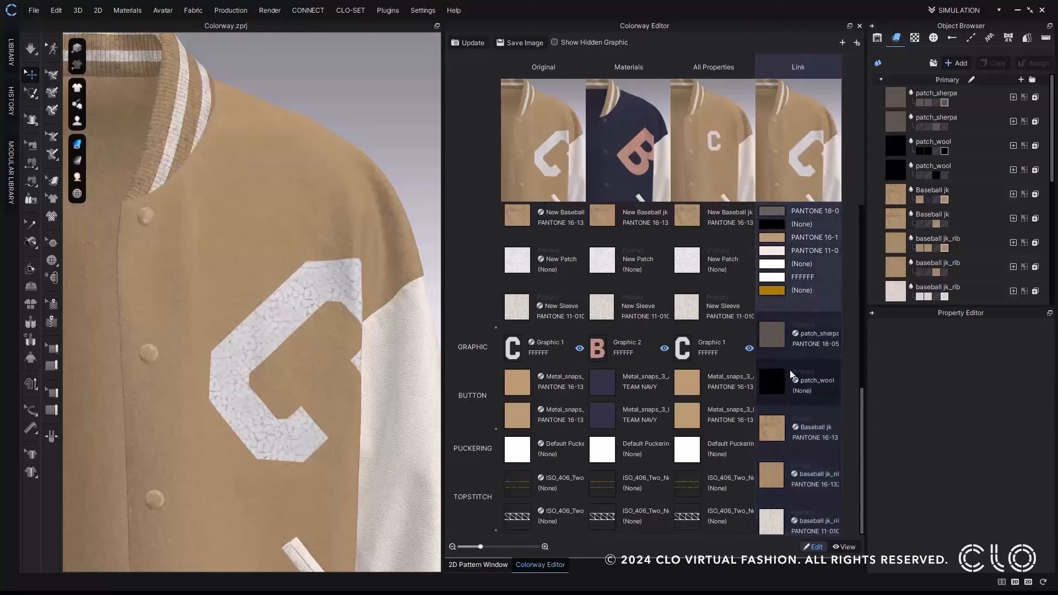
# Update the colorway thumbnails to show the full jacket and set the baseball jk_sleeve fabric color to 292929 in the Link colorway
pyautogui.click(794, 391)
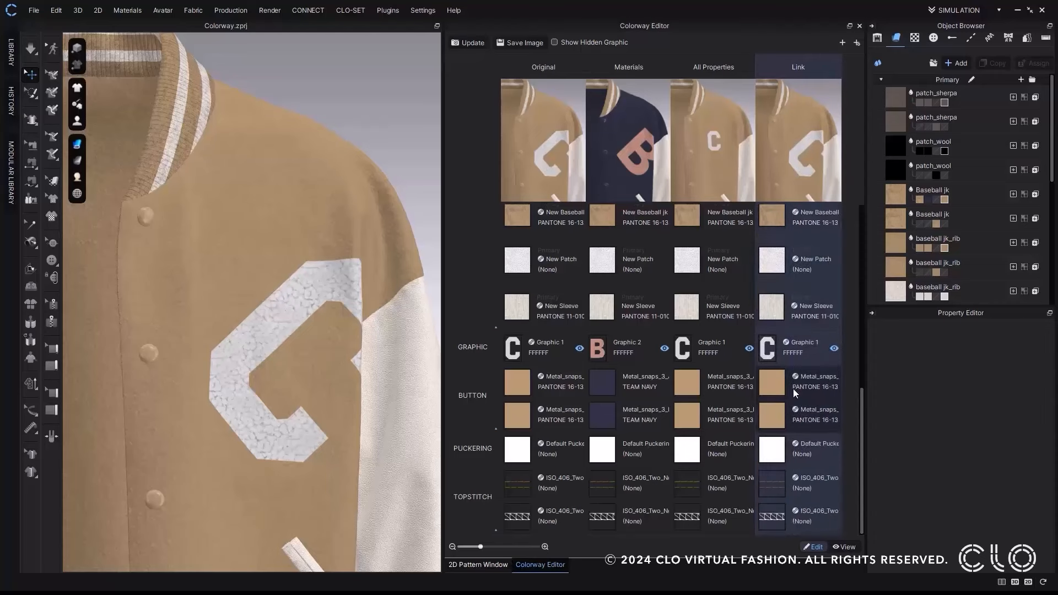
pyautogui.scroll(1, 781, 317)
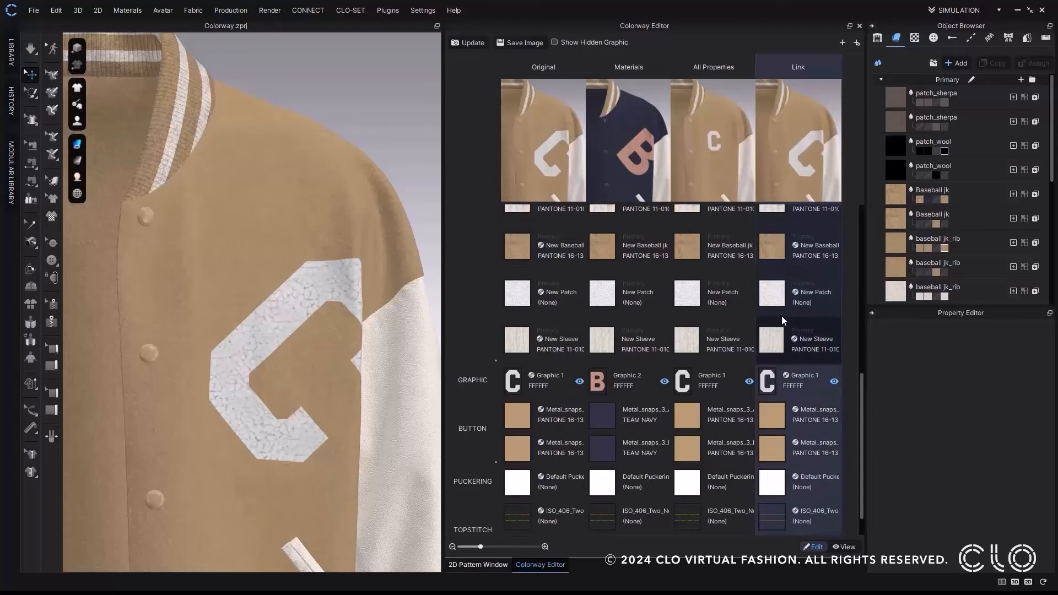
pyautogui.scroll(1, 782, 317)
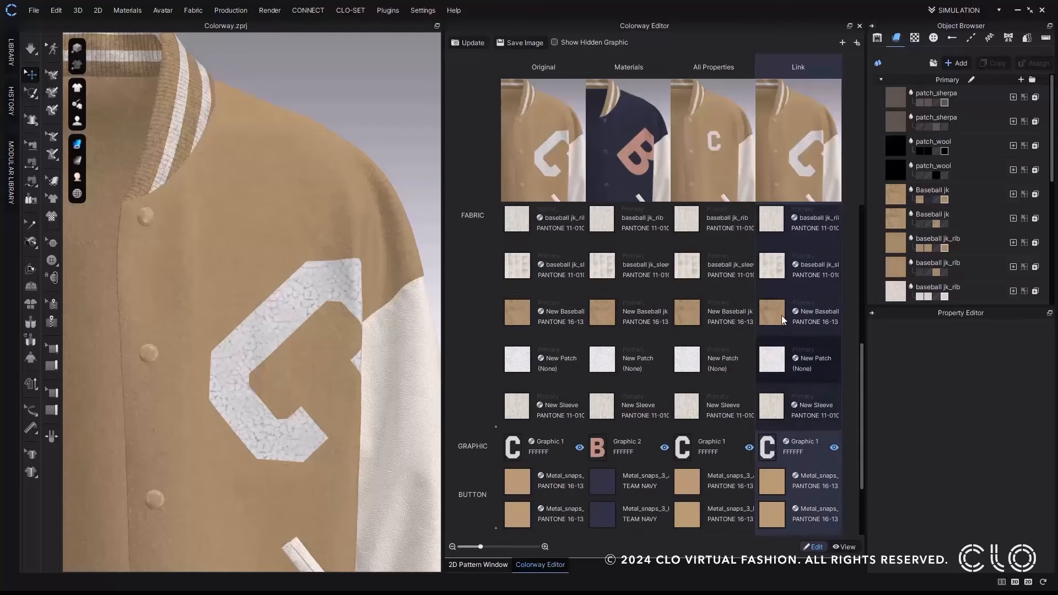
pyautogui.click(781, 271)
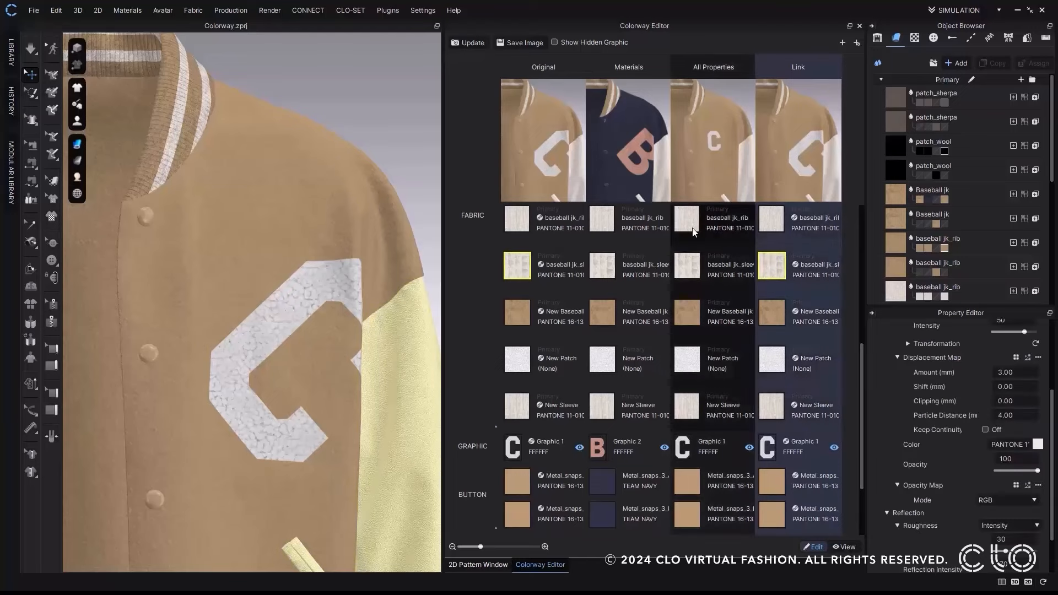
pyautogui.scroll(-5, 276, 273)
pyautogui.moveTo(279, 264); pyautogui.dragTo(368, 214, button='middle')
pyautogui.scroll(-2, 342, 206)
pyautogui.click(468, 42)
pyautogui.scroll(-2, 889, 378)
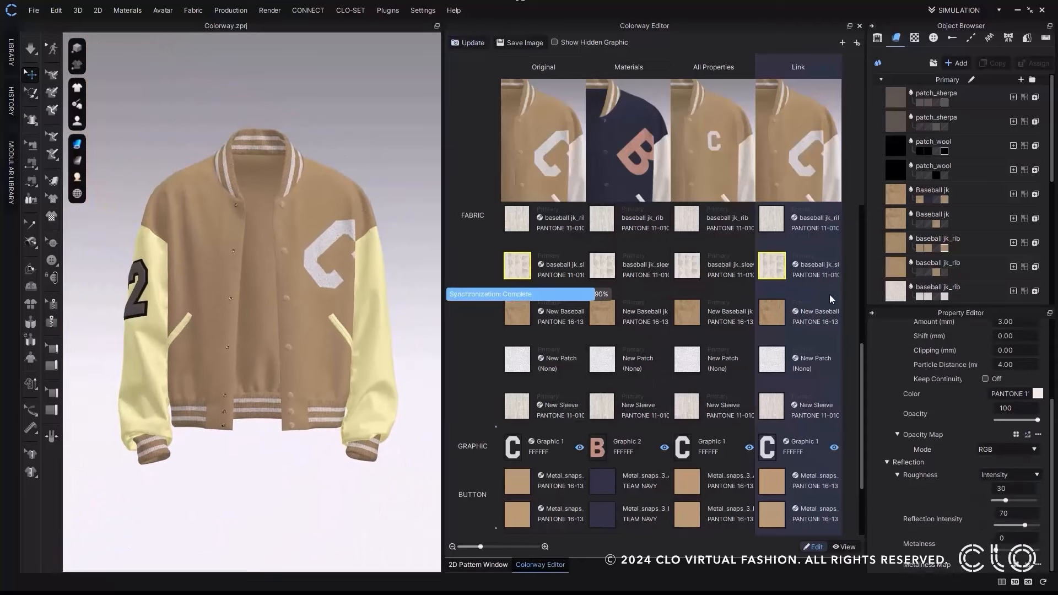
pyautogui.click(772, 266)
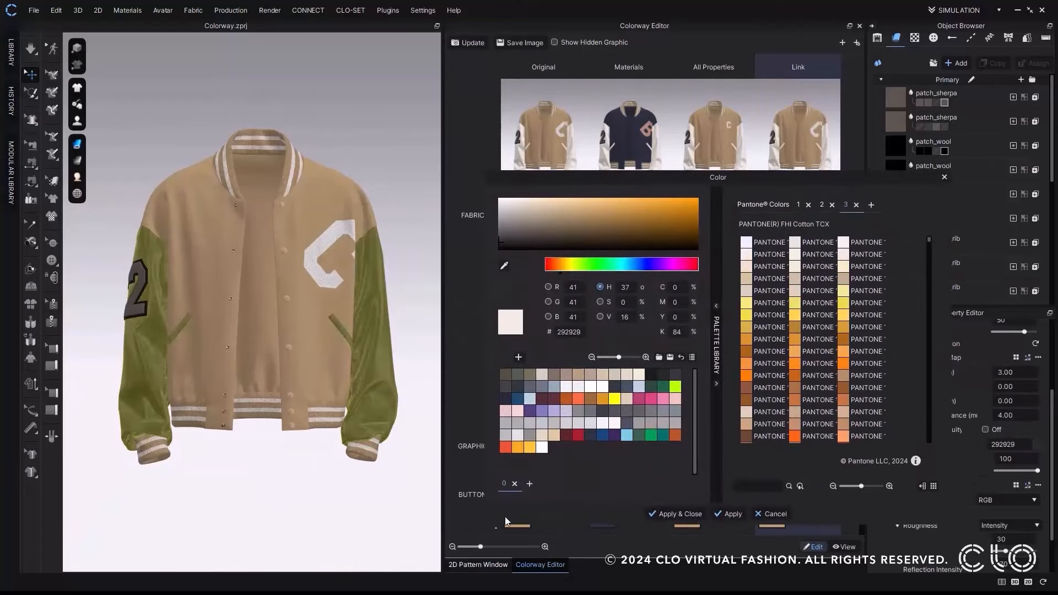
pyautogui.click(675, 513)
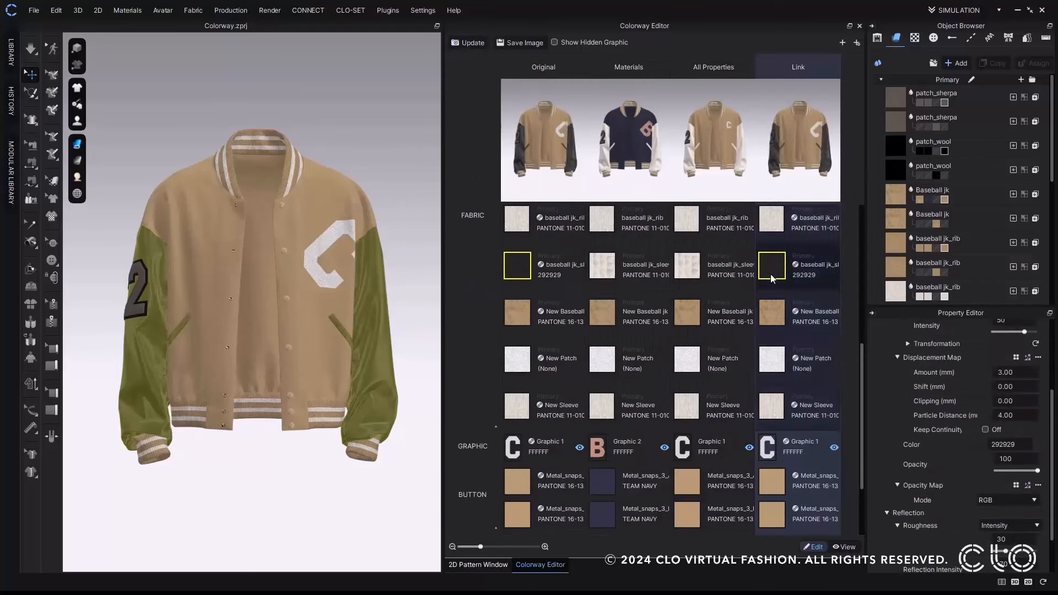
# Review the custom Add Colorway options for each fabric, graphic and button, and close them without adding a colorway
pyautogui.click(856, 43)
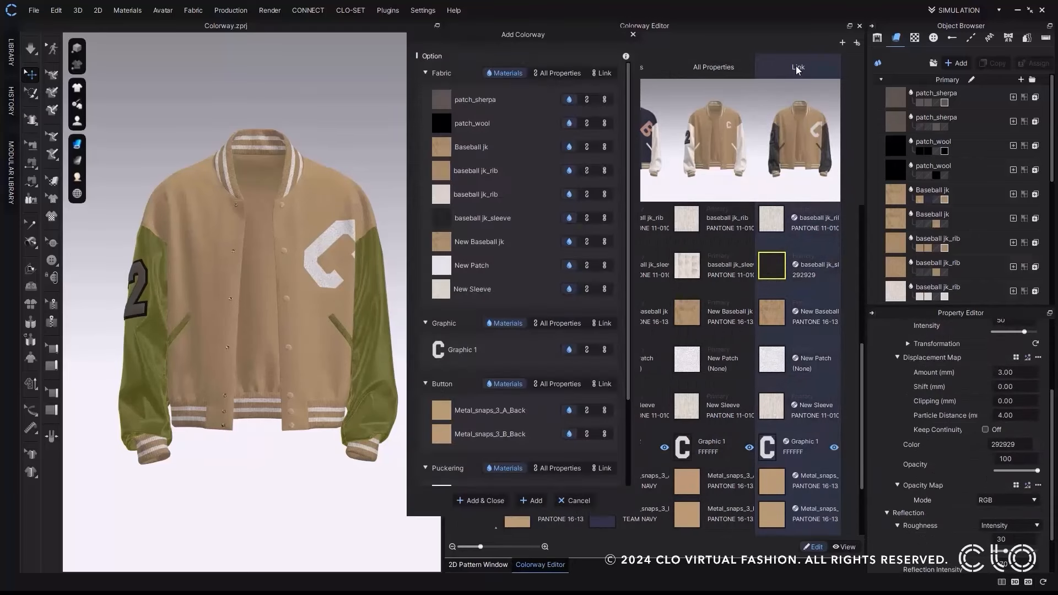
pyautogui.click(632, 34)
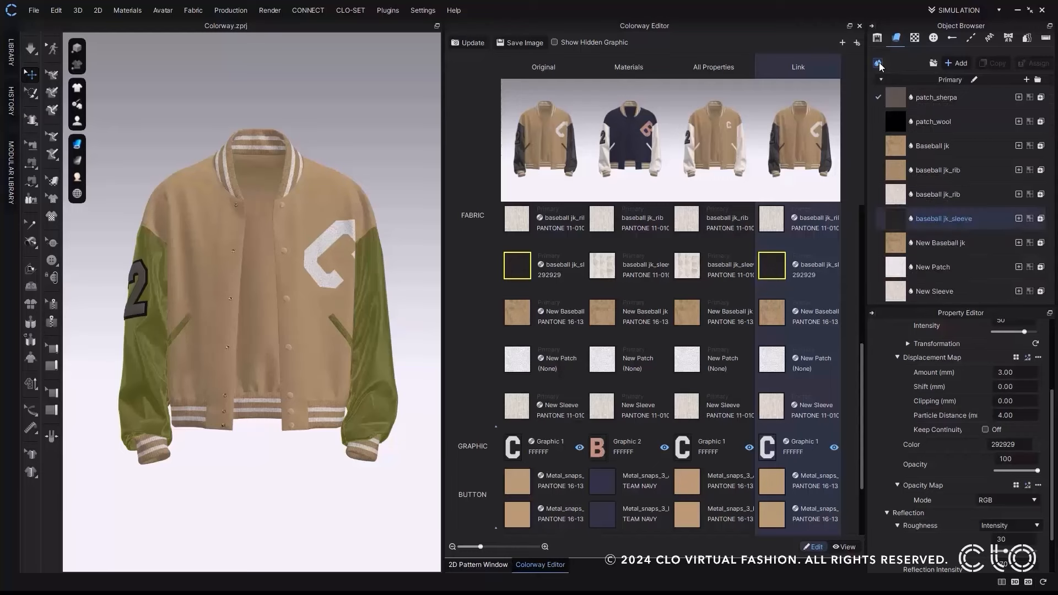
# Show all colorways in the object lists and examine how fabrics, starting with patch_sherpa, and other items such as puckering are used per colorway
pyautogui.click(879, 64)
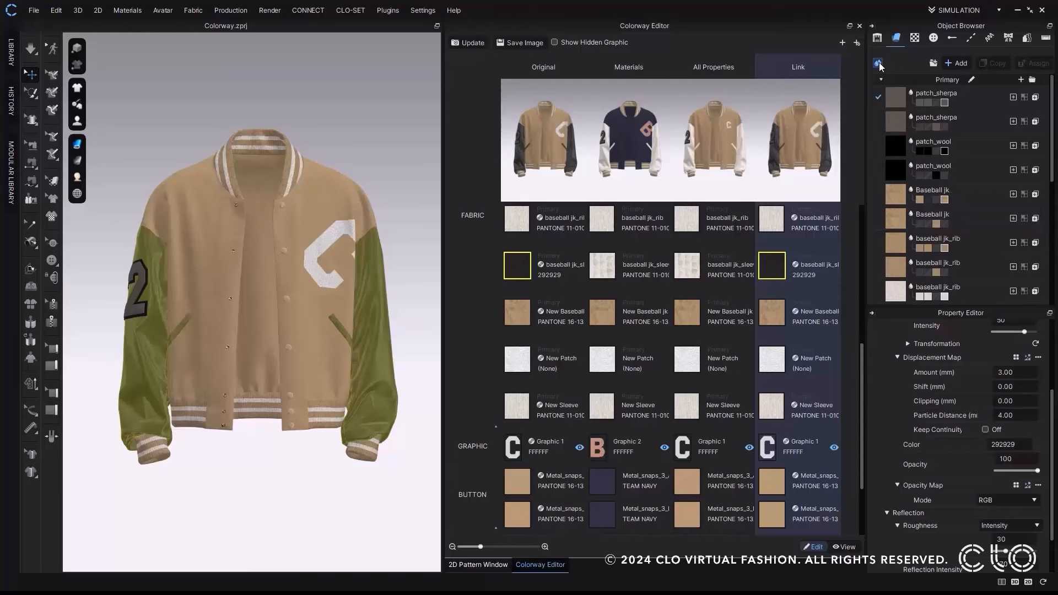
pyautogui.click(914, 95)
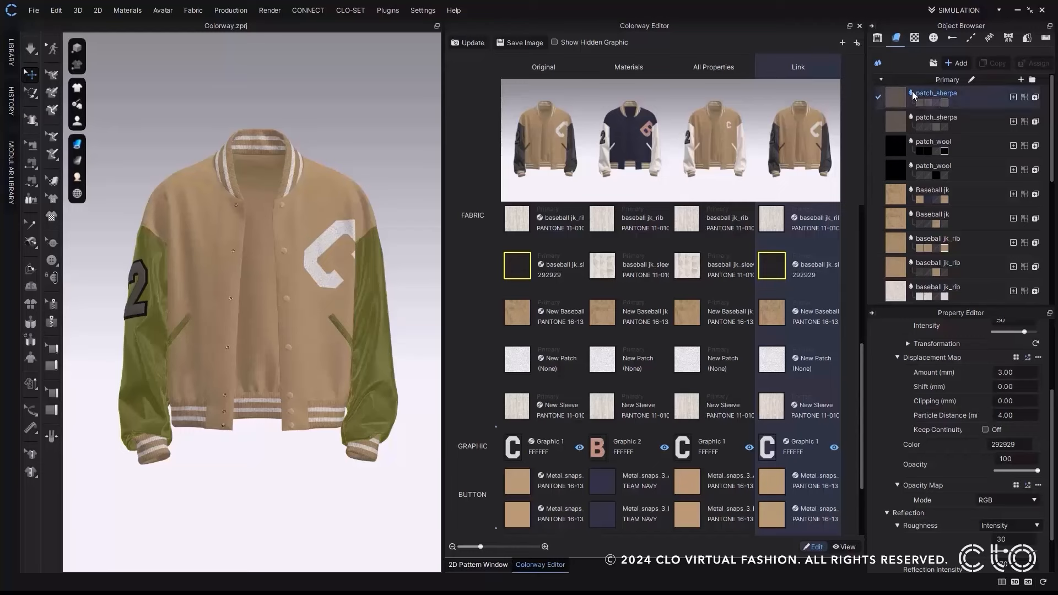
pyautogui.click(911, 98)
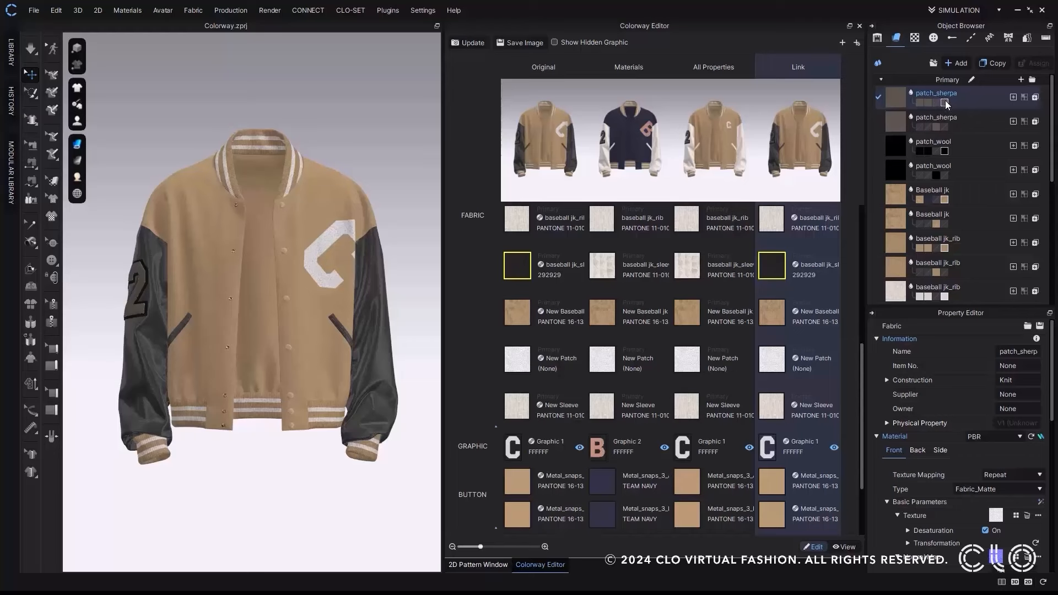
pyautogui.moveTo(945, 101)
pyautogui.scroll(-5, 934, 104)
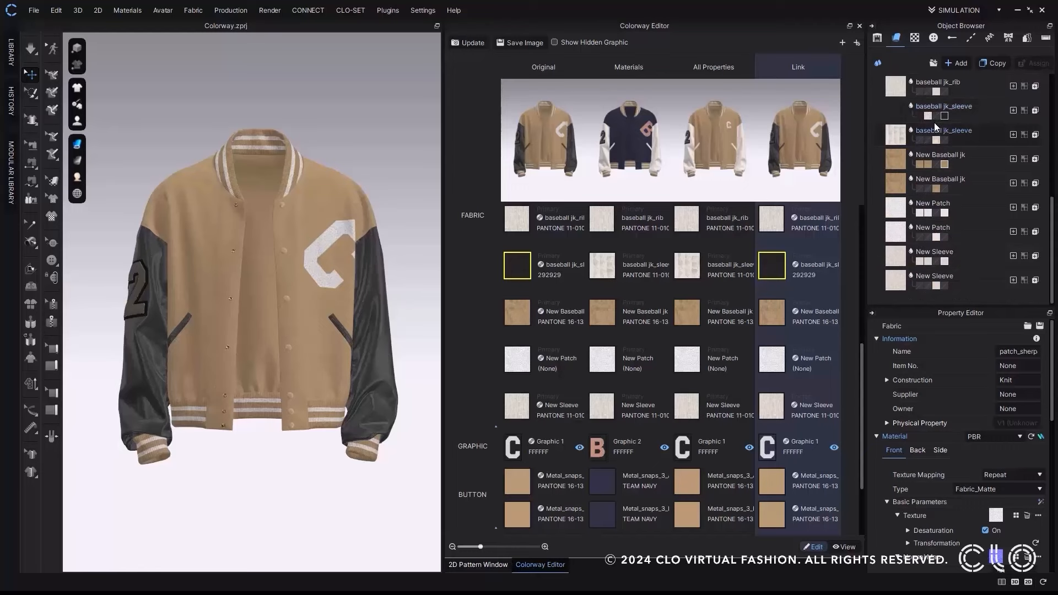
pyautogui.scroll(4, 934, 125)
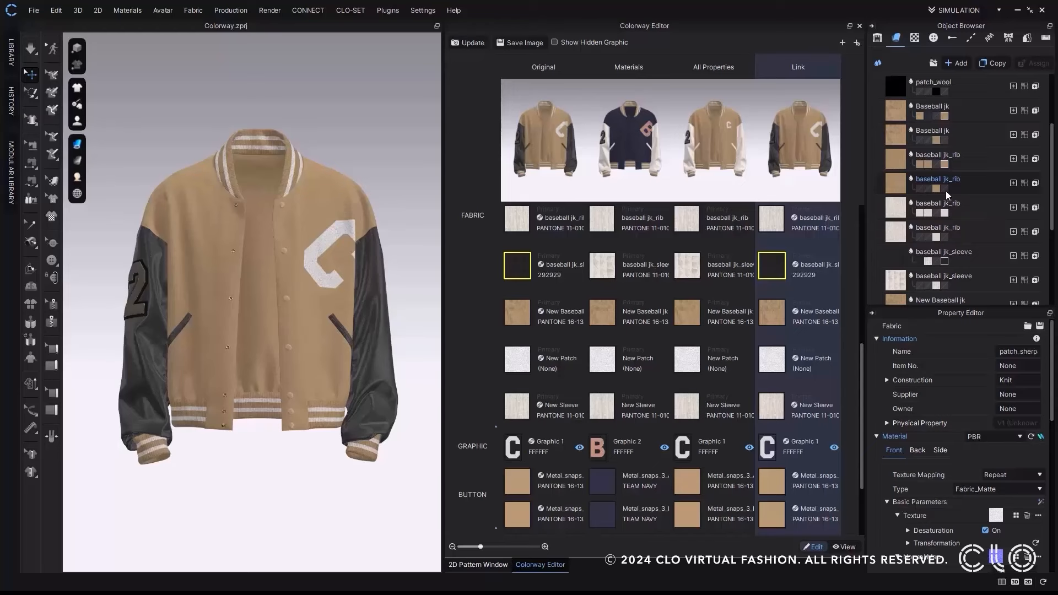
pyautogui.click(915, 38)
pyautogui.click(954, 37)
pyautogui.click(970, 37)
pyautogui.click(990, 37)
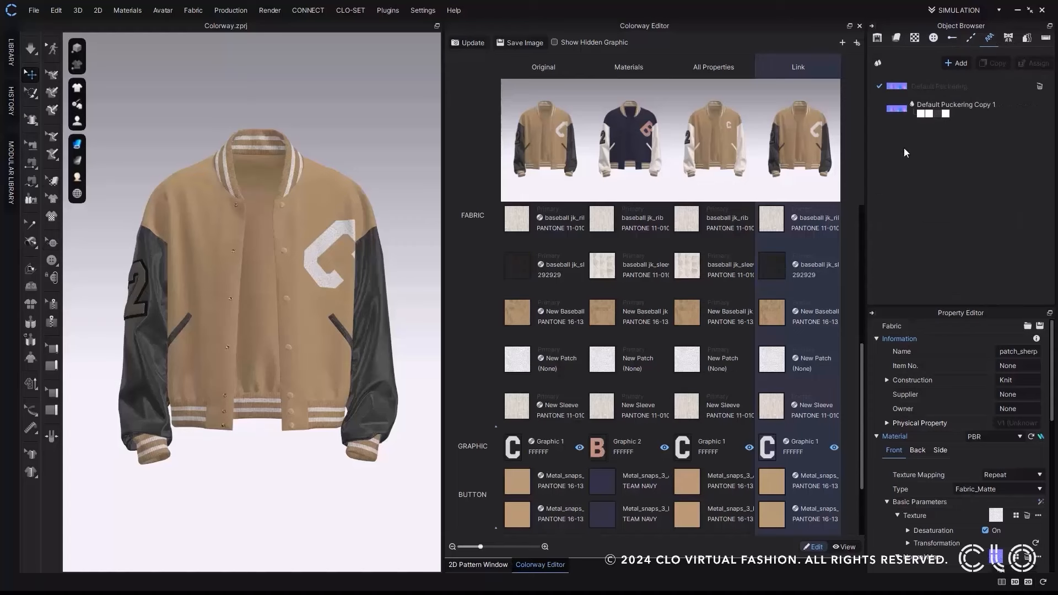
# Assign the letter B of Graphic 2 to the chest graphic, update the thumbnails, and recolor it TEAM NAVY in the Link colorway
pyautogui.click(914, 37)
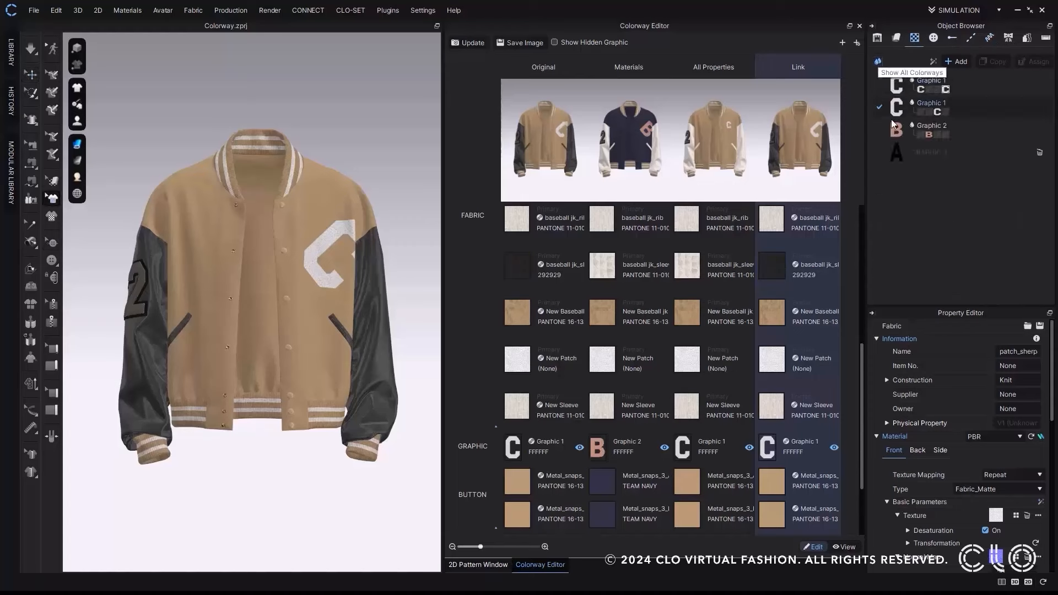
pyautogui.moveTo(900, 128); pyautogui.dragTo(312, 269)
pyautogui.click(473, 45)
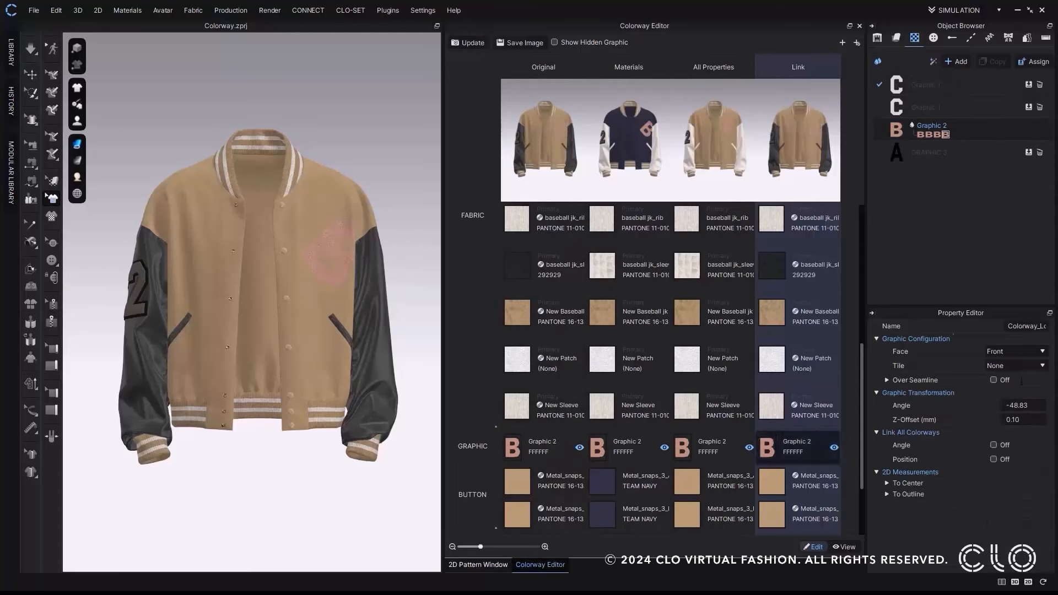
pyautogui.doubleClick(768, 448)
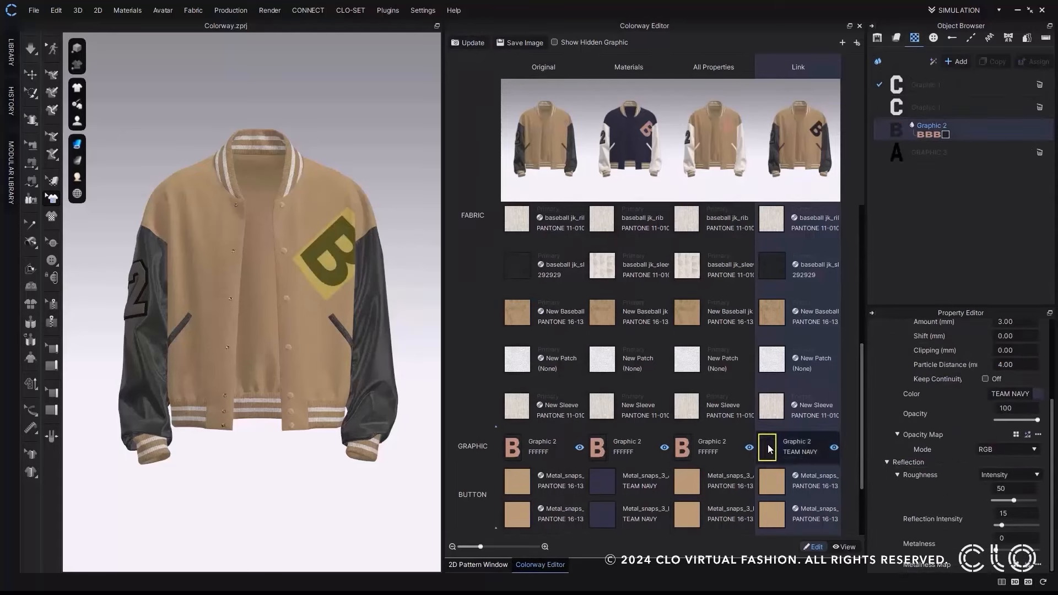
# Assign the letter C of Graphic 1 to the chest graphic as a linked item in all colorways and update the thumbnails
pyautogui.click(897, 107)
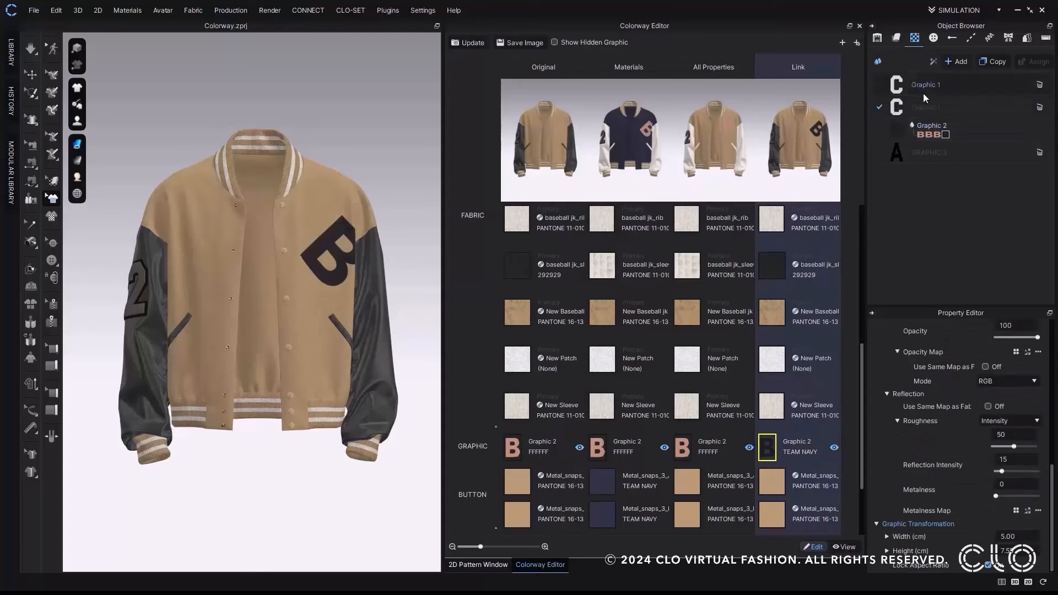
pyautogui.keyDown('ctrl'); pyautogui.moveTo(897, 110); pyautogui.dragTo(316, 259); pyautogui.keyUp('ctrl')
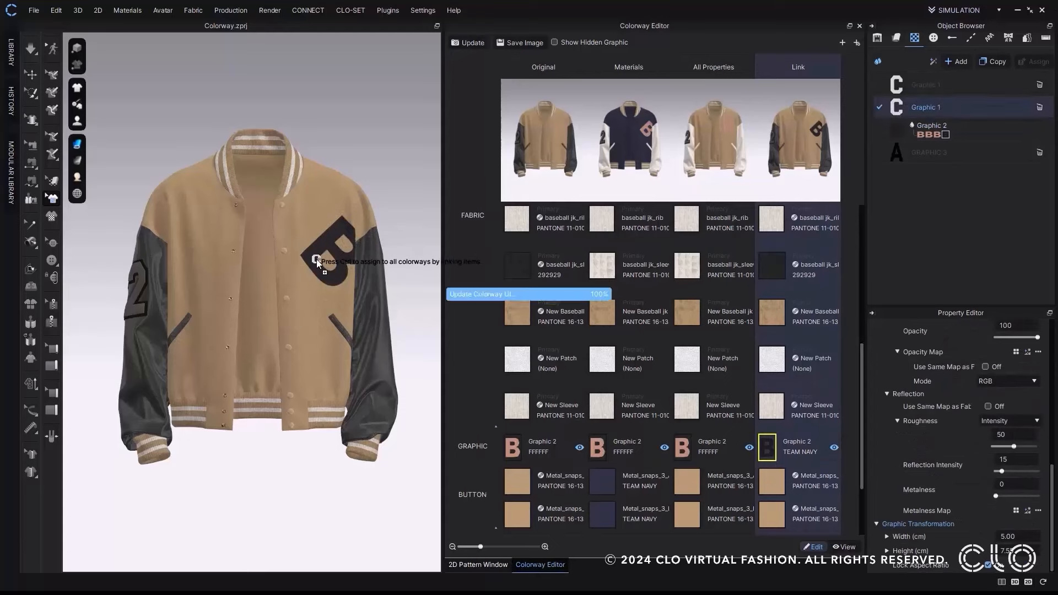
pyautogui.click(473, 46)
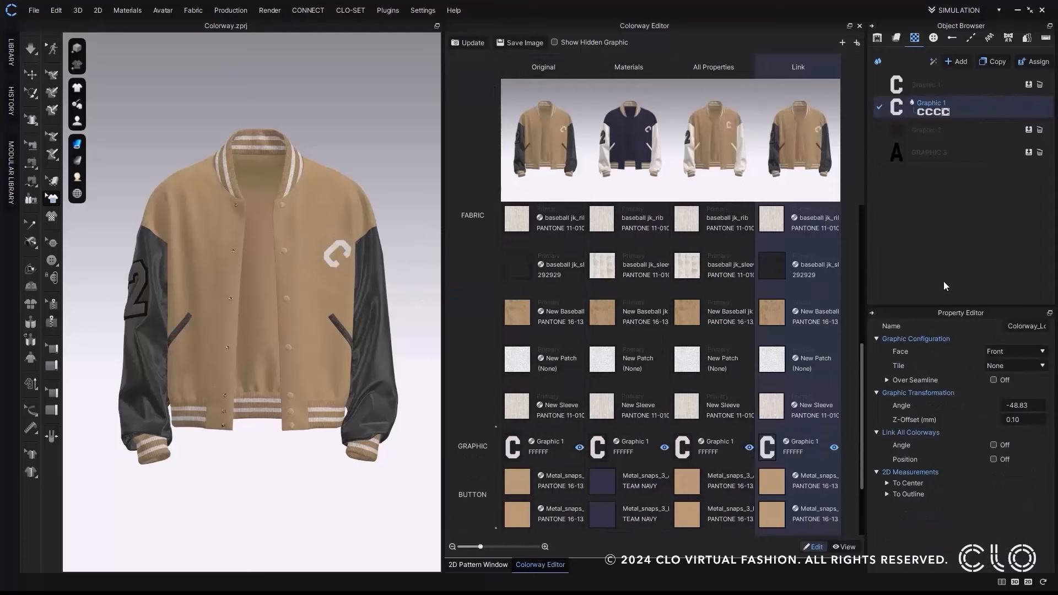
# Unlink the chest's Graphic 1 across all colorways, applying both the Materials and All Properties options
pyautogui.rightClick(766, 445)
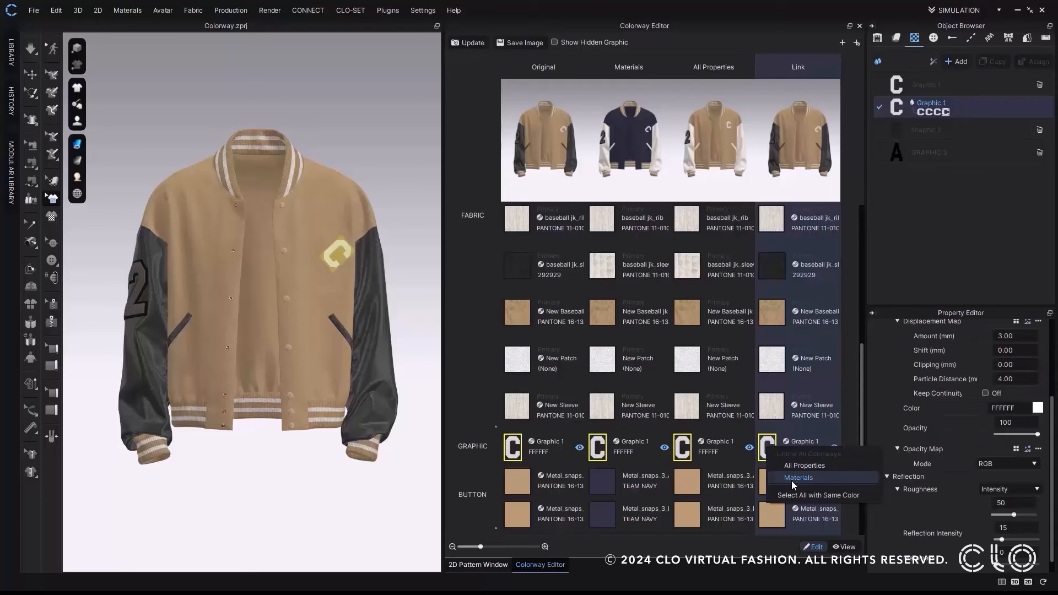
pyautogui.click(791, 481)
pyautogui.rightClick(767, 447)
pyautogui.click(778, 467)
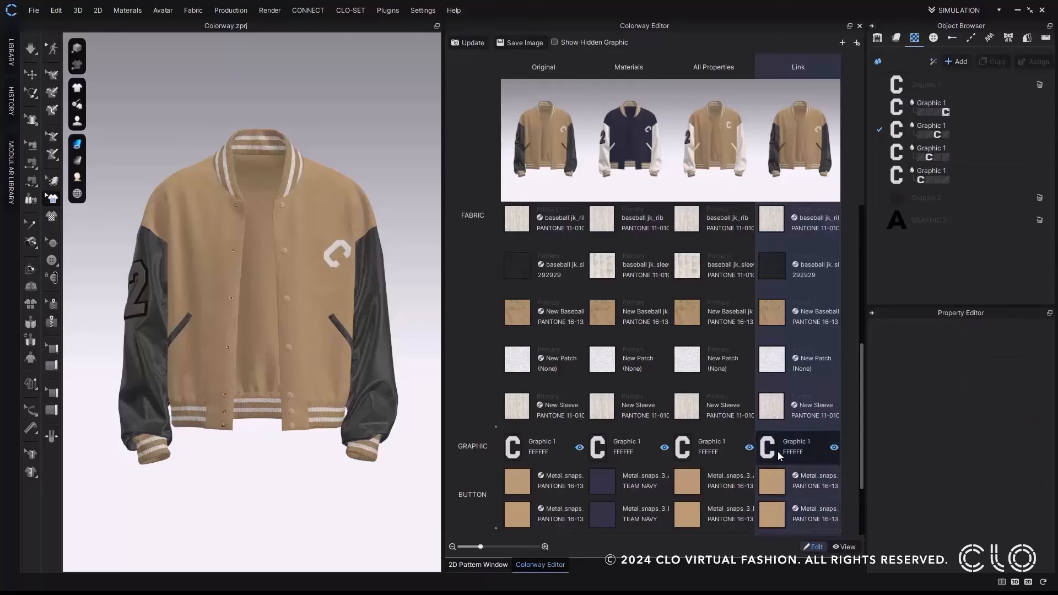
# Replace Graphic 1 with the letter A of GRAPHIC 3 as a linked item in the All Properties and Link colorways
pyautogui.click(764, 446)
pyautogui.keyDown('ctrl'); pyautogui.click(685, 444); pyautogui.keyUp('ctrl')
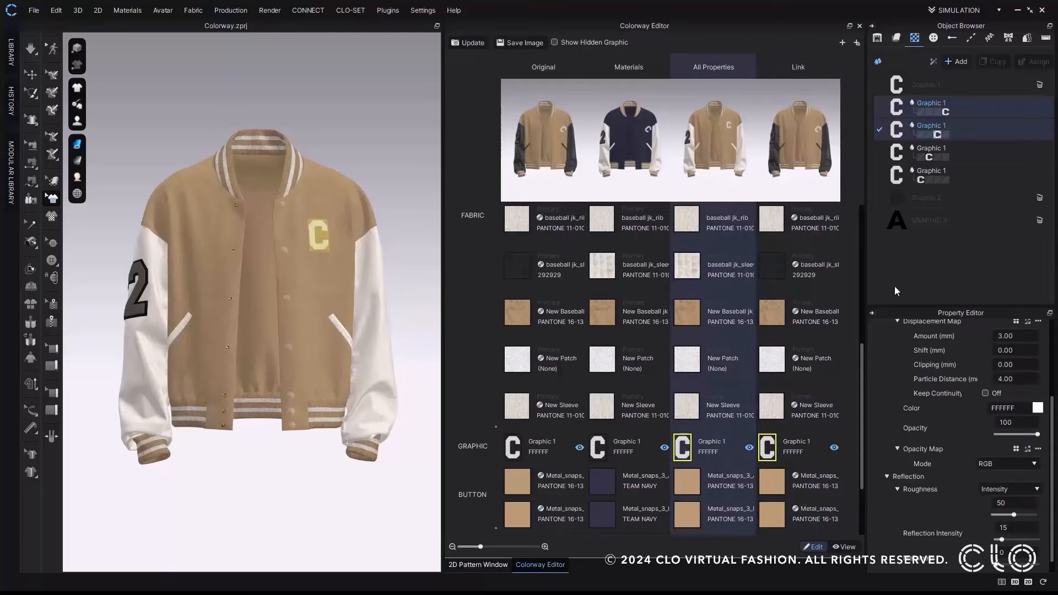
pyautogui.moveTo(897, 223); pyautogui.dragTo(783, 450)
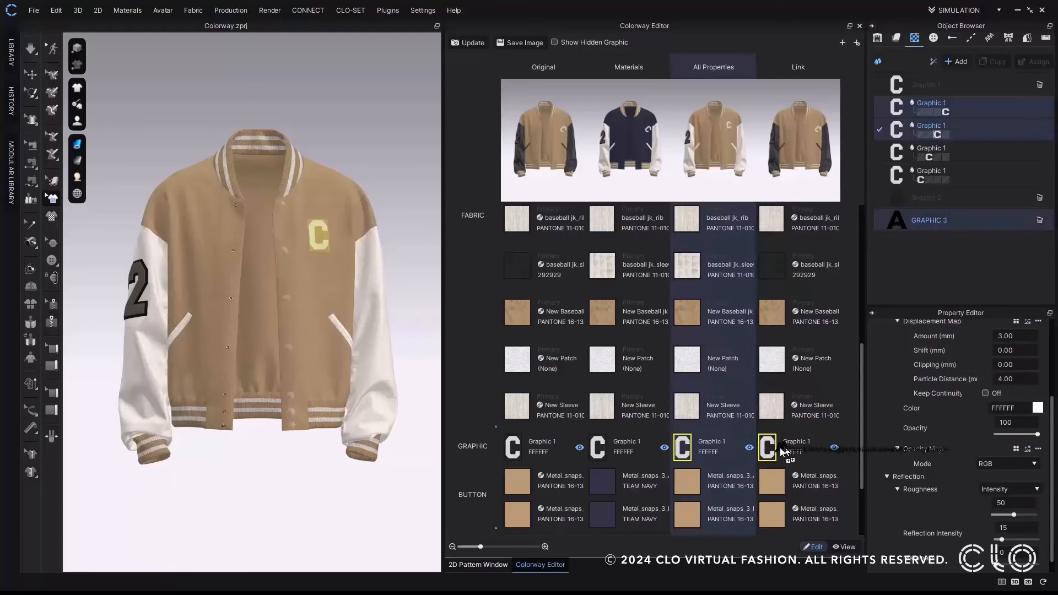
pyautogui.moveTo(779, 448); pyautogui.dragTo(770, 451)
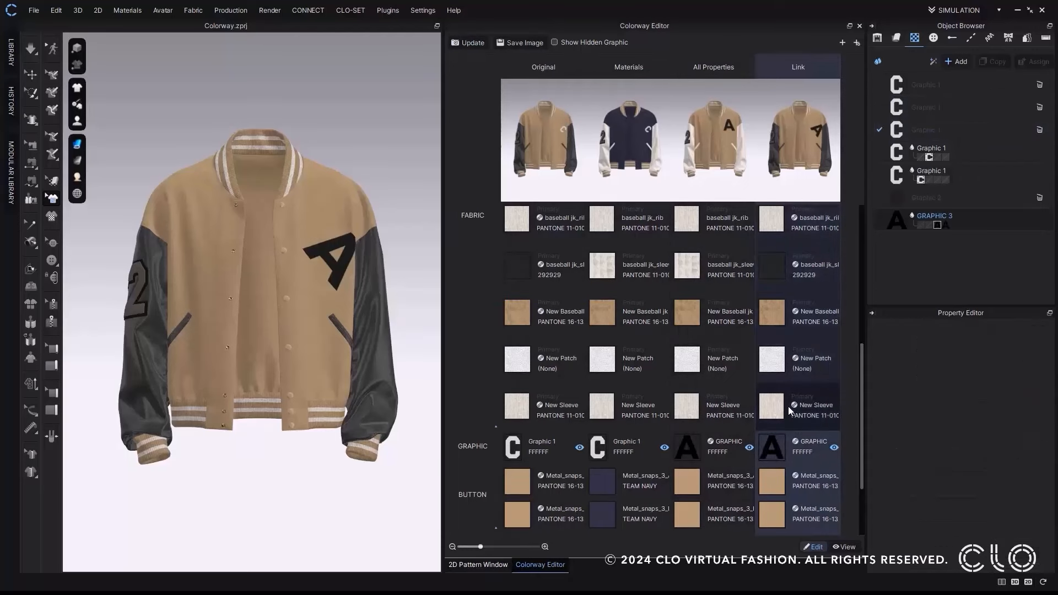
# Turn on texture desaturation for GRAPHIC 3 in the Link colorway and deselect the graphic
pyautogui.click(774, 454)
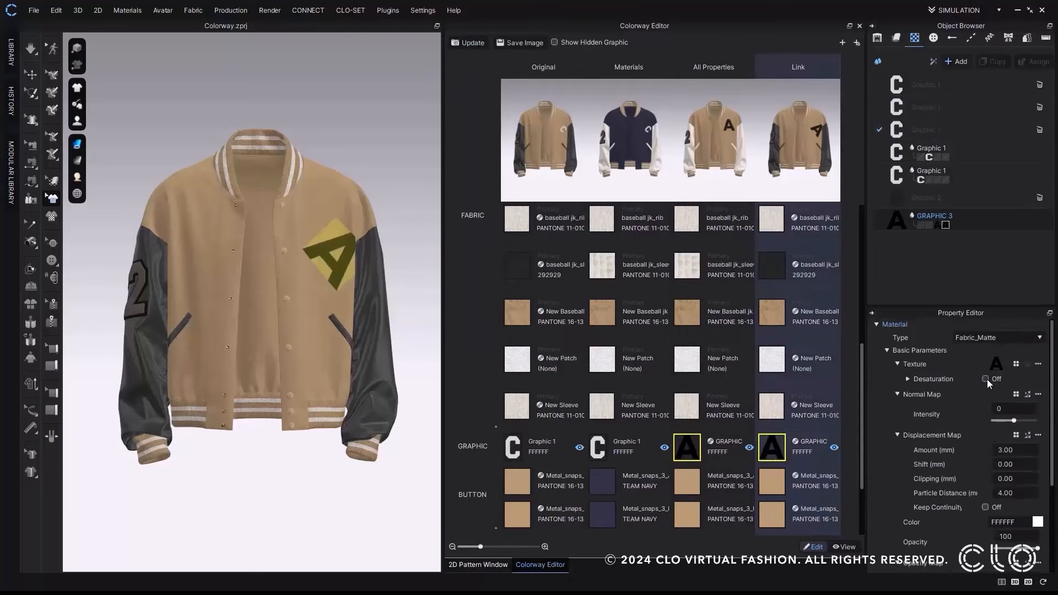
pyautogui.click(986, 379)
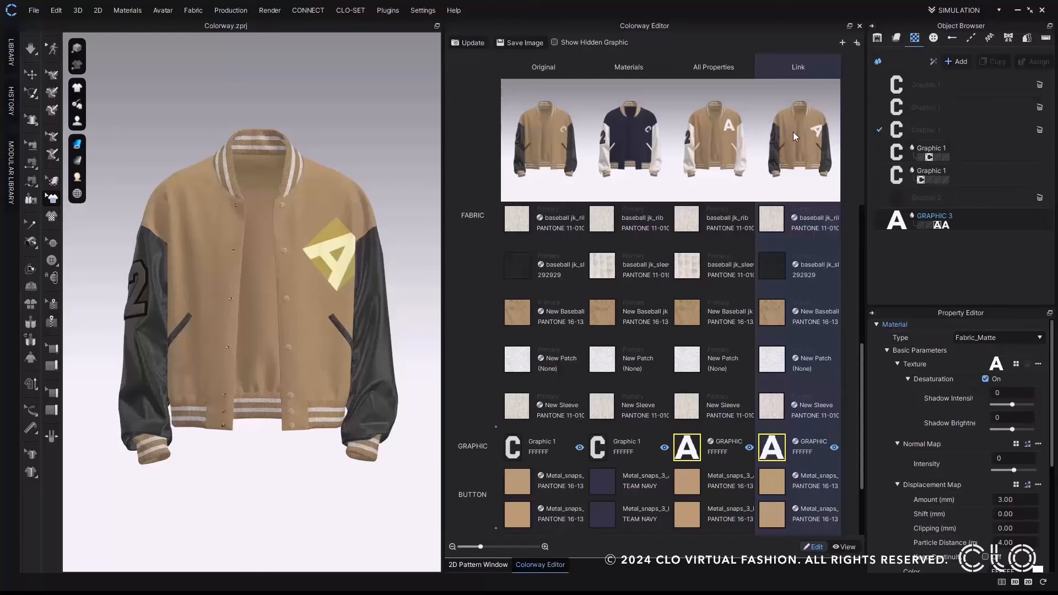
pyautogui.click(325, 157)
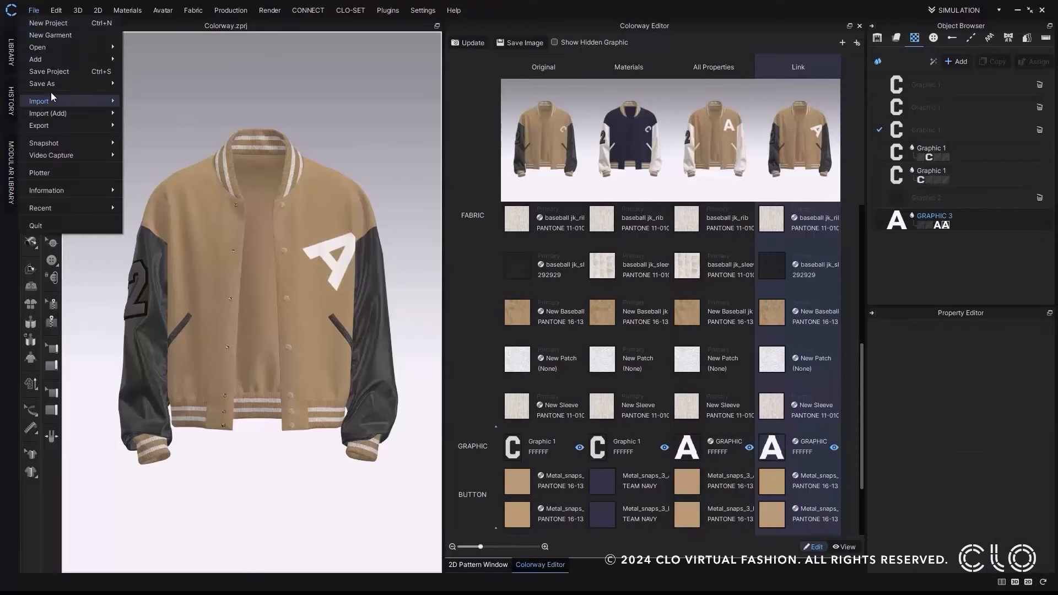
# Save the project with other files as New Colorway, including Colorway Compatibility for 7.3 and 2024.0 (ZPRJ), and show the saved files' folder
pyautogui.moveTo(52, 86)
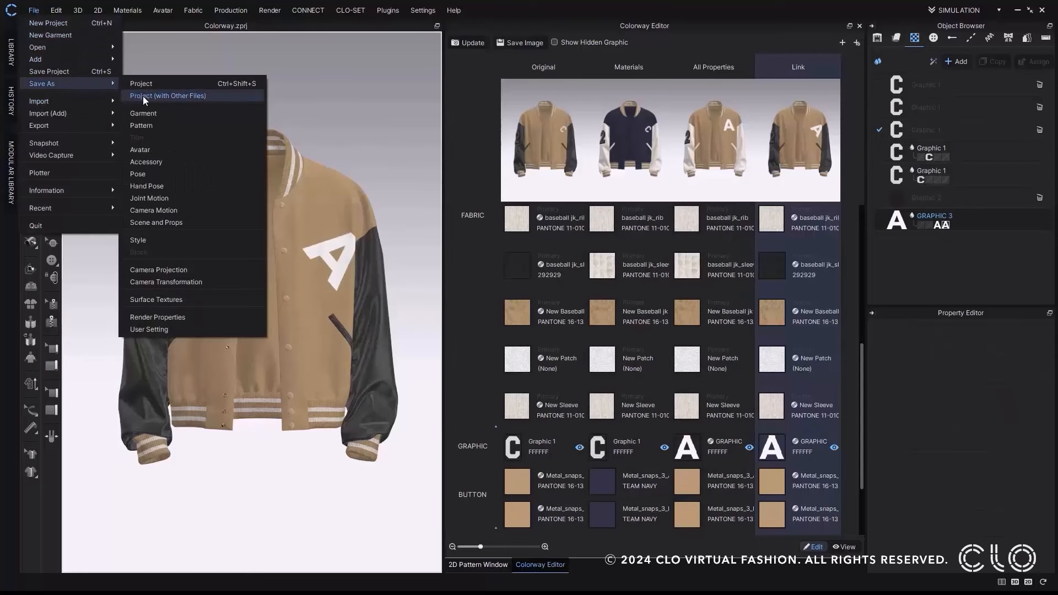
pyautogui.click(144, 96)
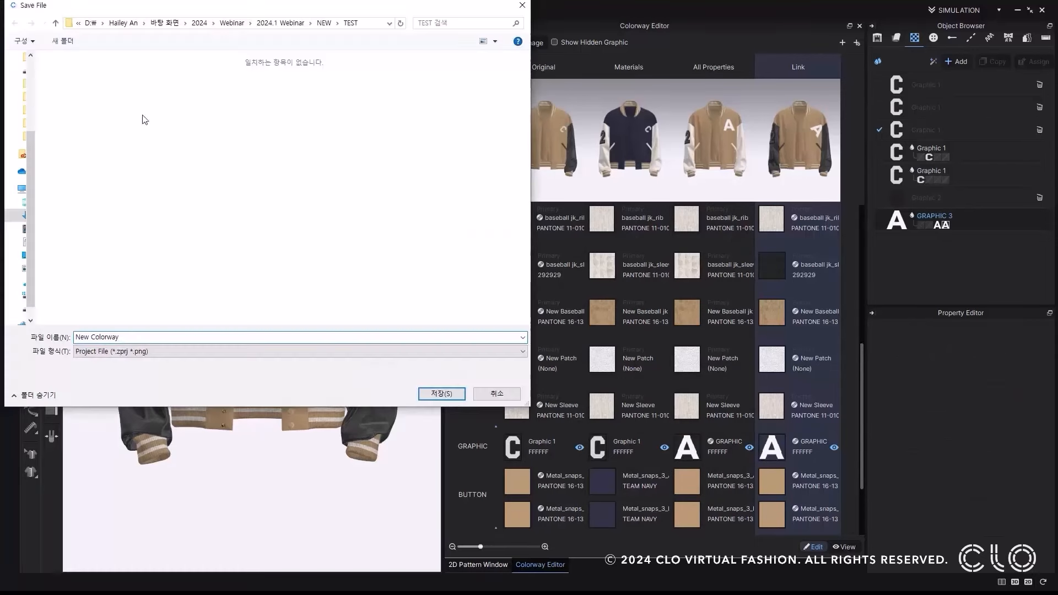
pyautogui.click(430, 391)
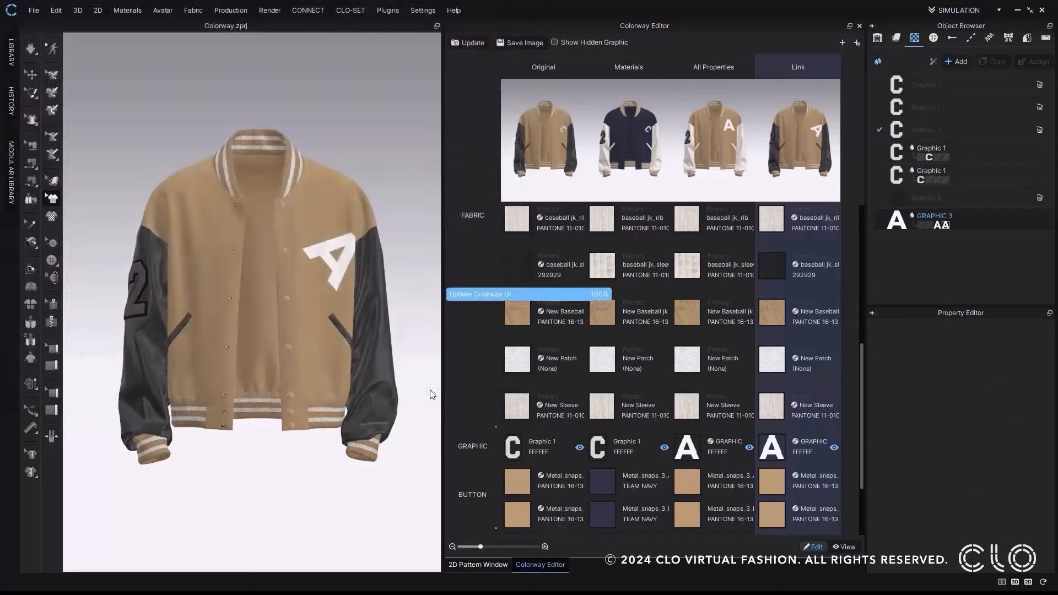
pyautogui.click(492, 299)
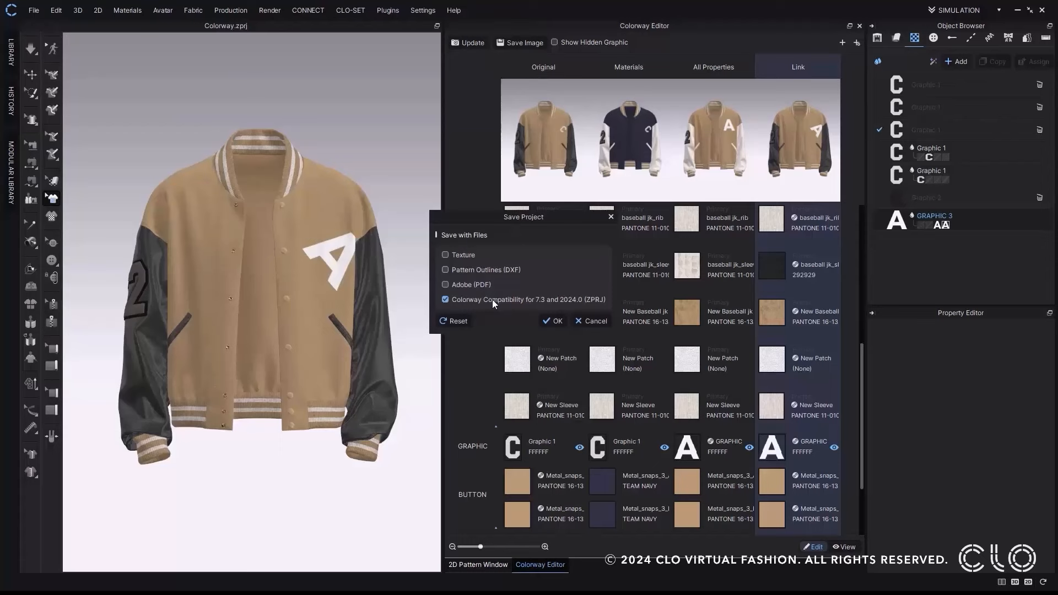
pyautogui.click(561, 322)
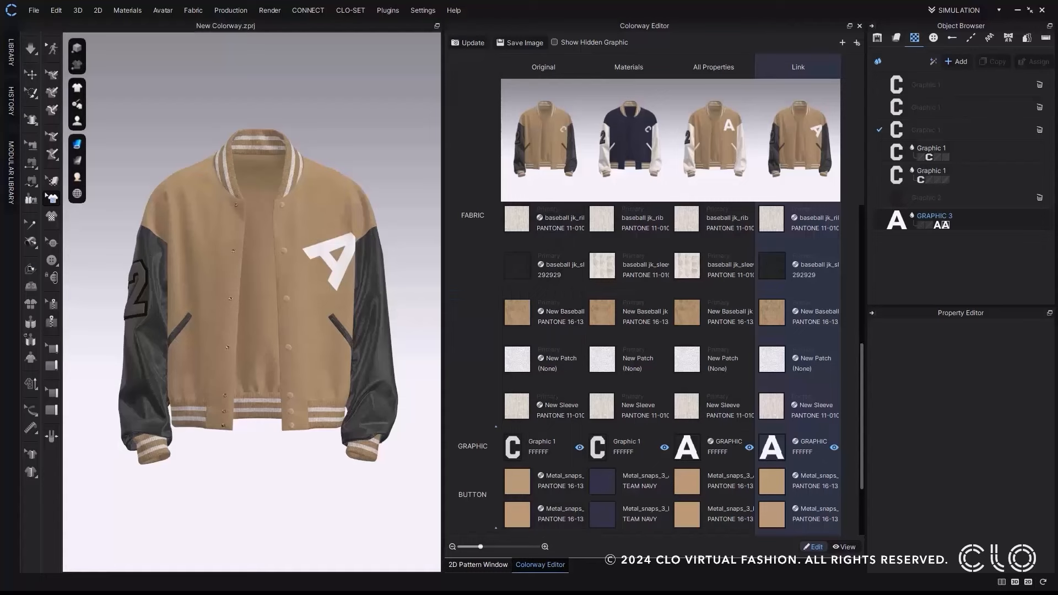
pyautogui.moveTo(0, 300); pyautogui.dragTo(358, 174)
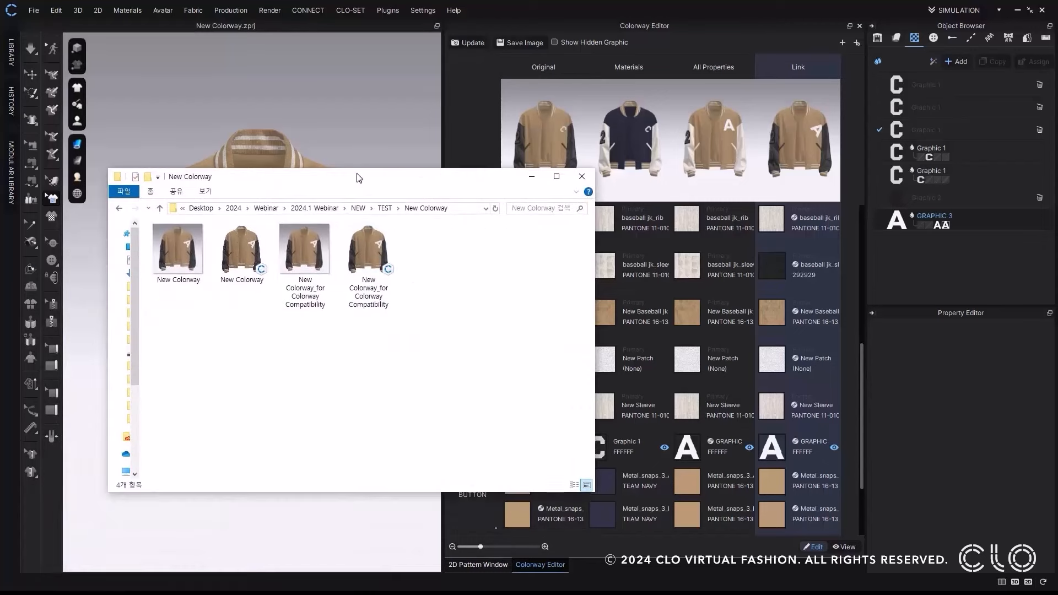
# Dismiss the file folder and start saving the blouse as a Style under Women, Button Down, Long Sleeve
pyautogui.click(522, 177)
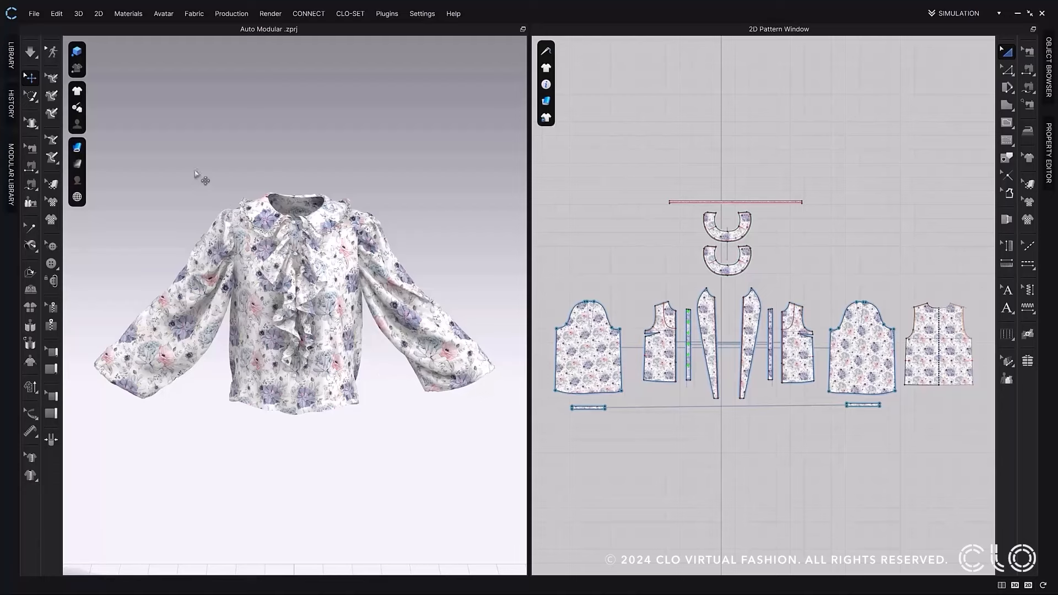
pyautogui.click(33, 14)
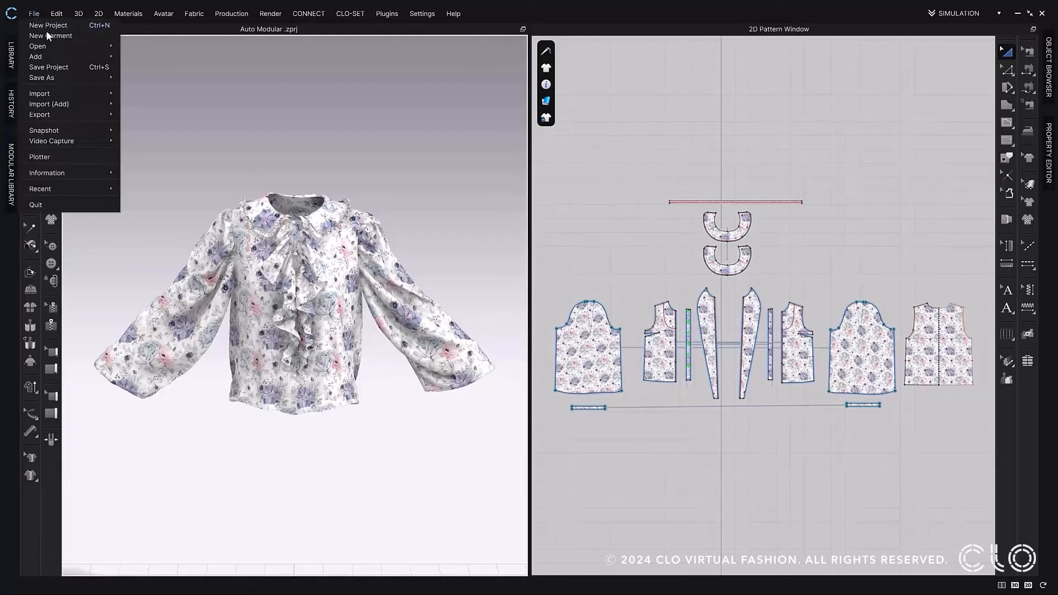
pyautogui.moveTo(66, 76)
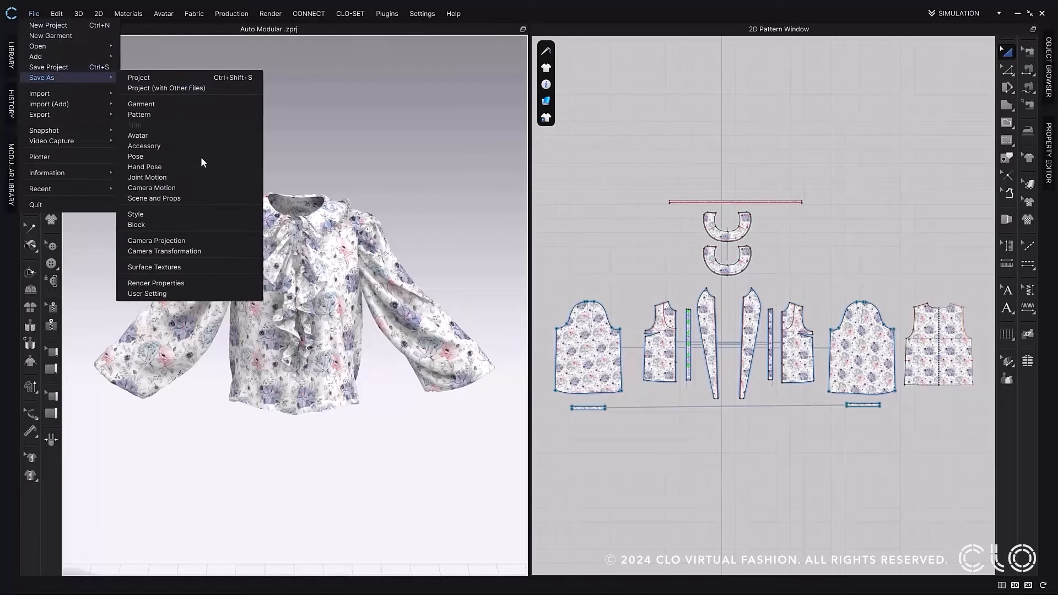
pyautogui.click(202, 215)
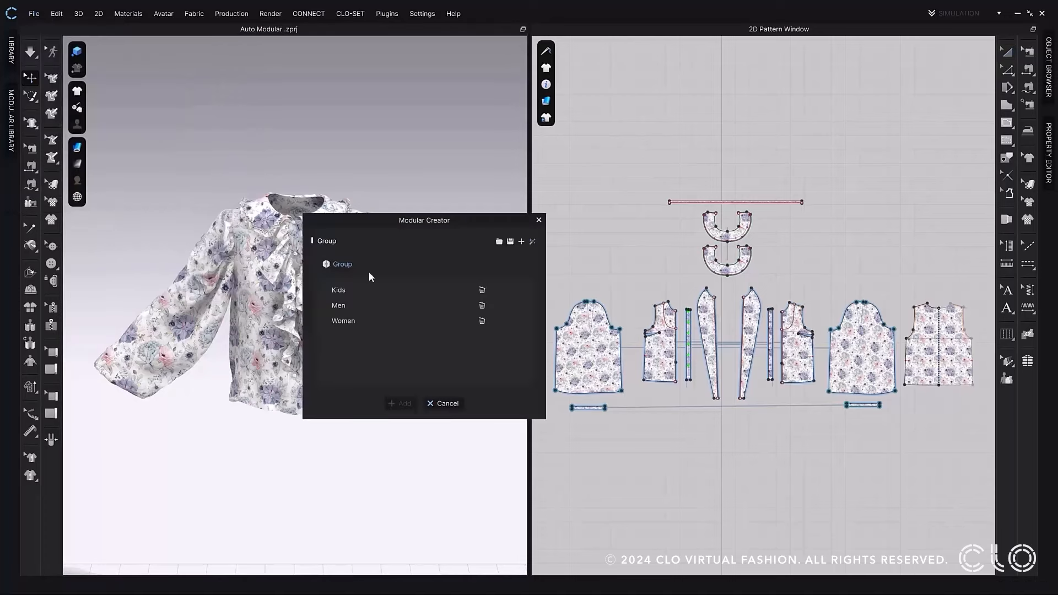
pyautogui.doubleClick(378, 318)
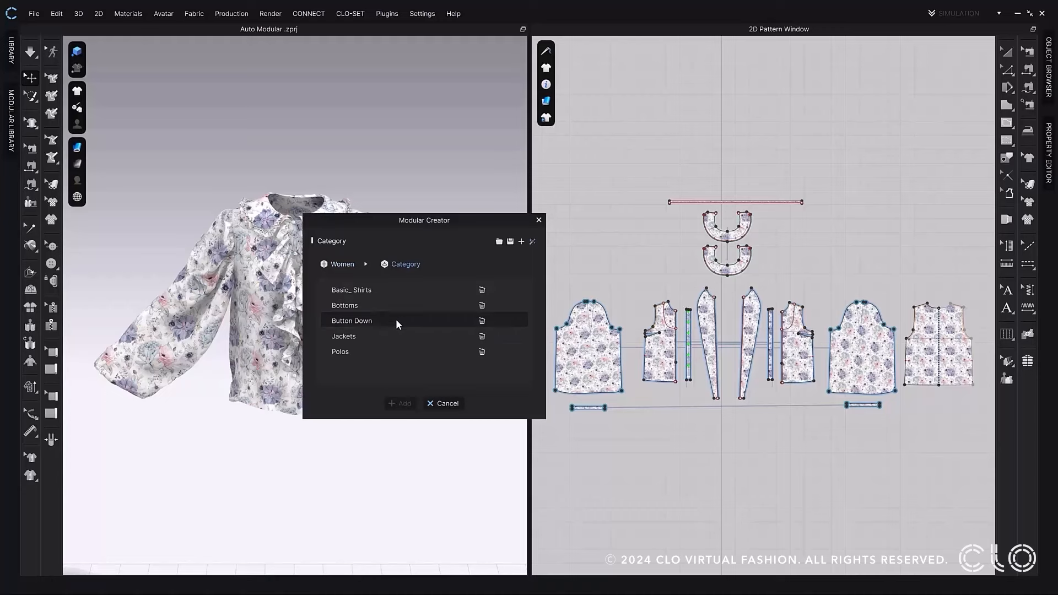
pyautogui.doubleClick(396, 320)
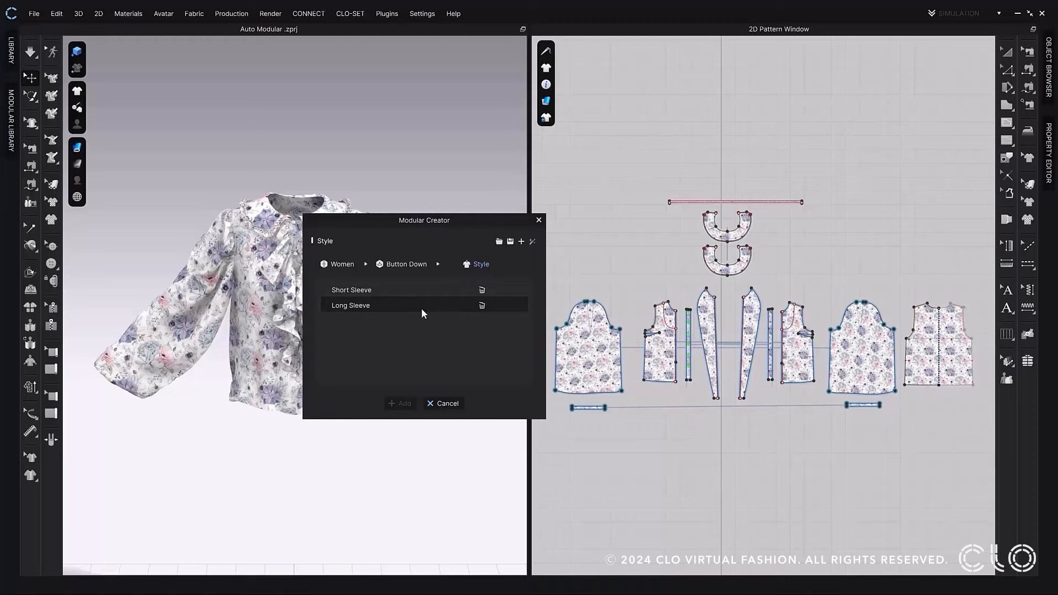
pyautogui.doubleClick(421, 308)
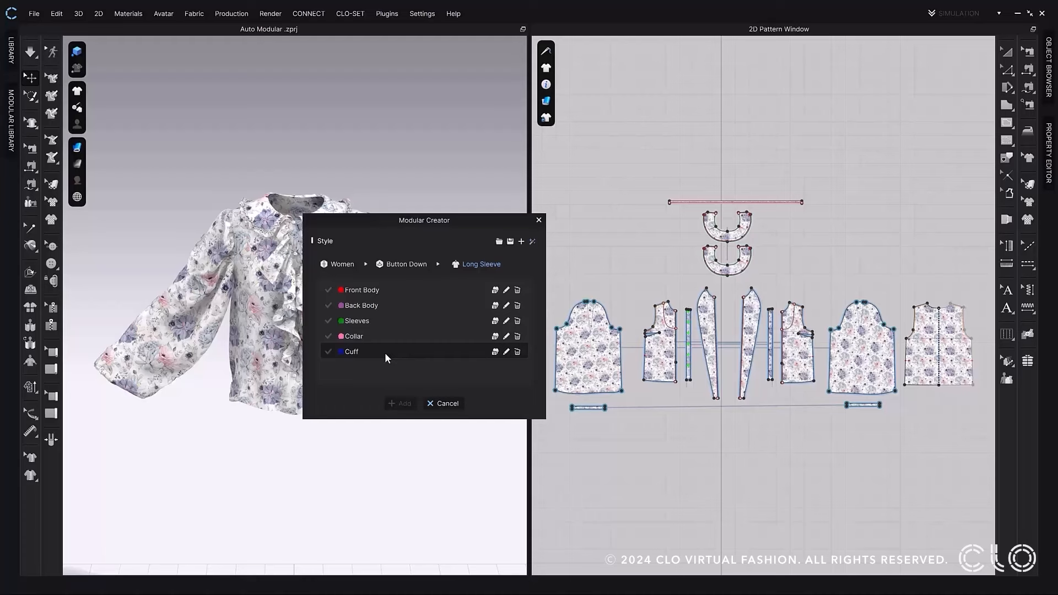
# Auto-label the blouse's pattern pieces and register the Front Body block using its block component thumbnail
pyautogui.click(532, 242)
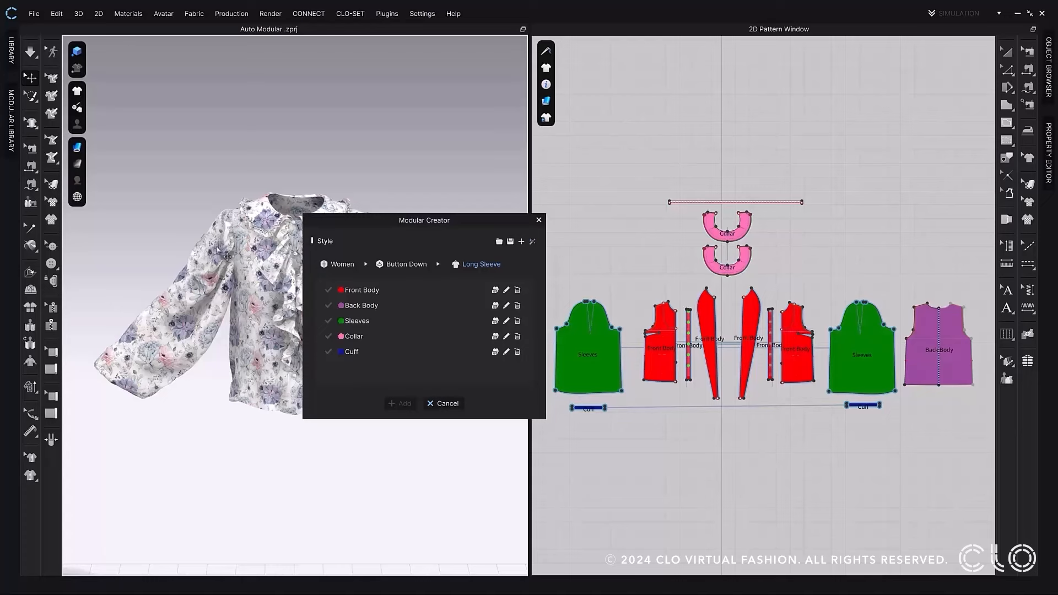
pyautogui.click(497, 291)
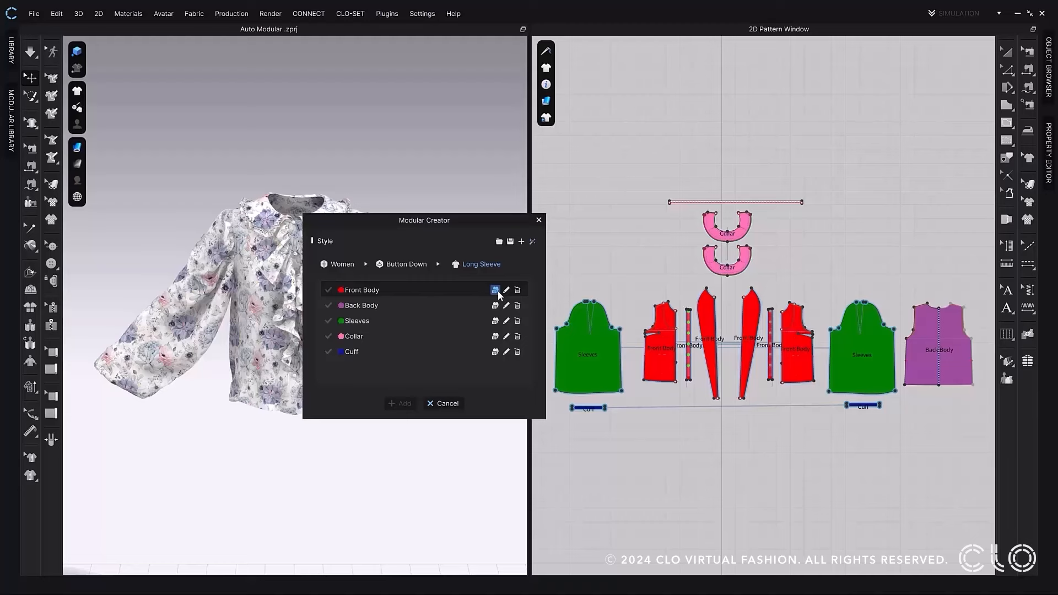
pyautogui.click(496, 290)
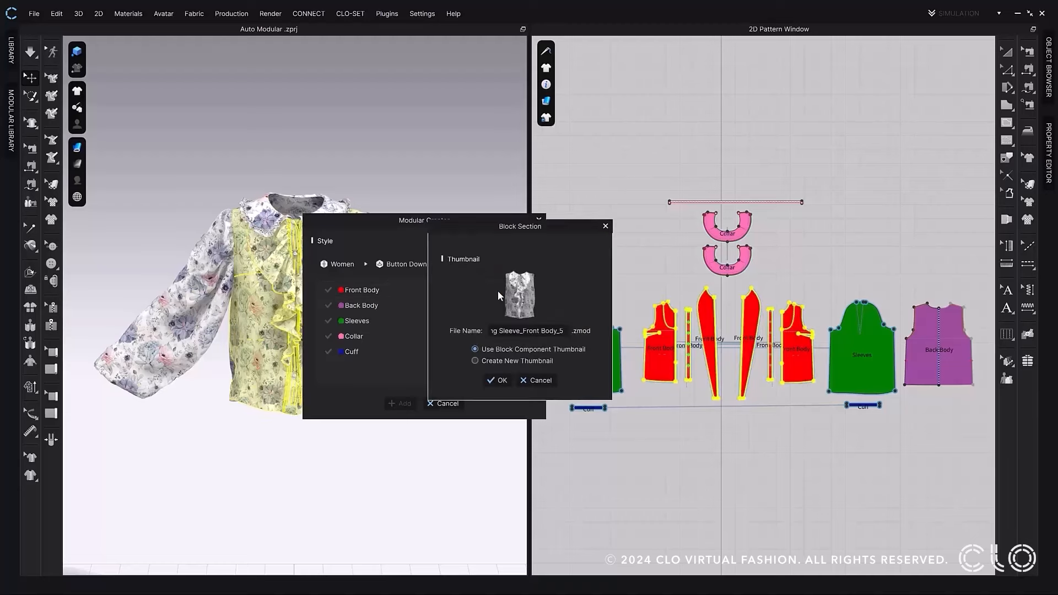
pyautogui.click(497, 382)
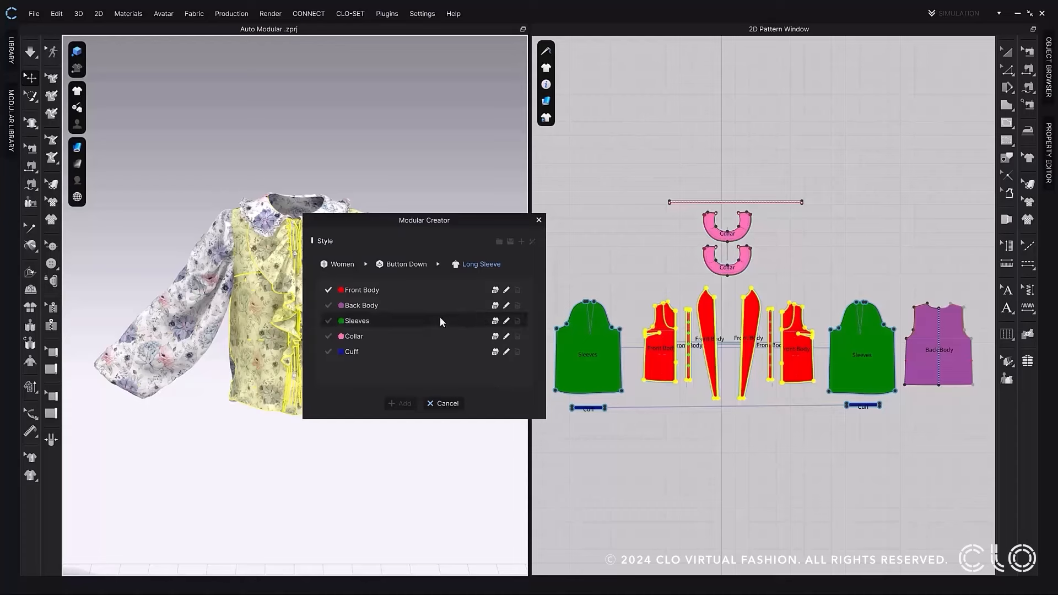
pyautogui.click(328, 292)
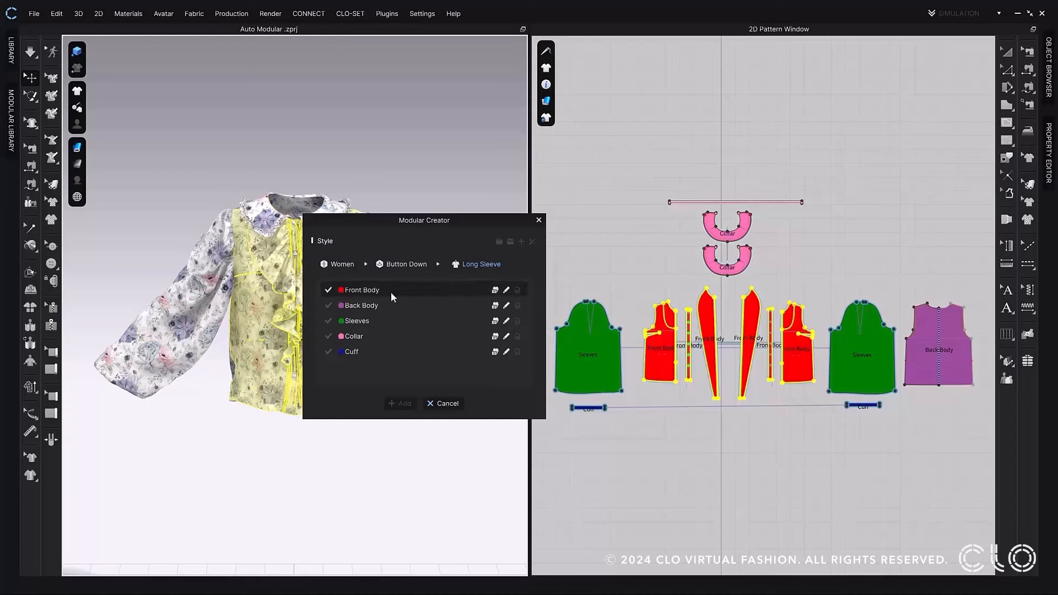
# Register the Back Body and Sleeves blocks with their block component thumbnails
pyautogui.click(495, 305)
pyautogui.click(497, 380)
pyautogui.click(495, 320)
pyautogui.click(498, 380)
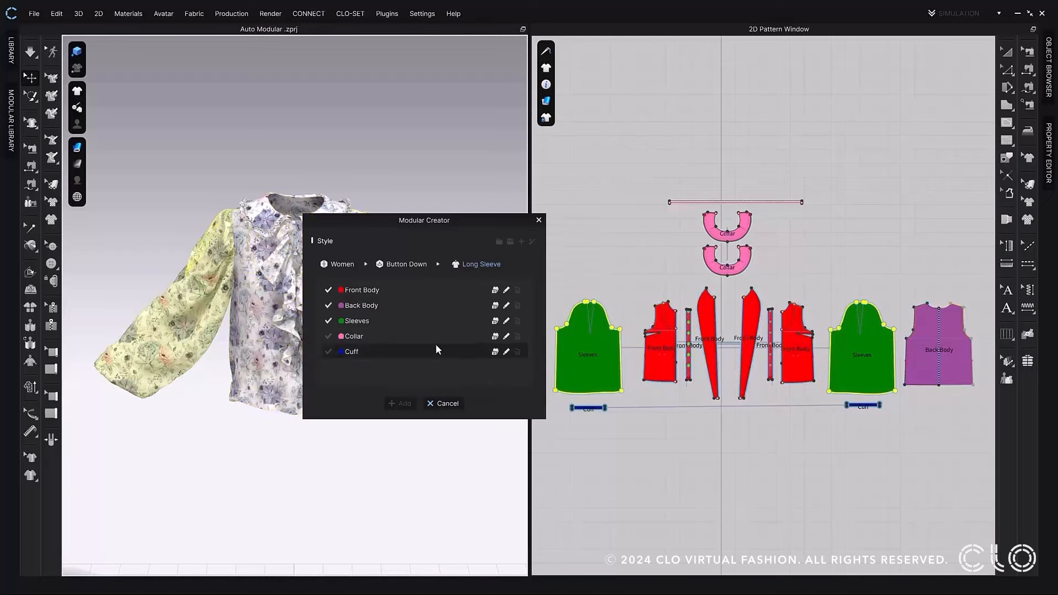
# Edit the Collar block to contain both collar pieces and the long strip above them, saved as Long Sleeve_Collar_9 with the block component thumbnail
pyautogui.scroll(6, 721, 216)
pyautogui.moveTo(476, 221); pyautogui.dragTo(500, 302)
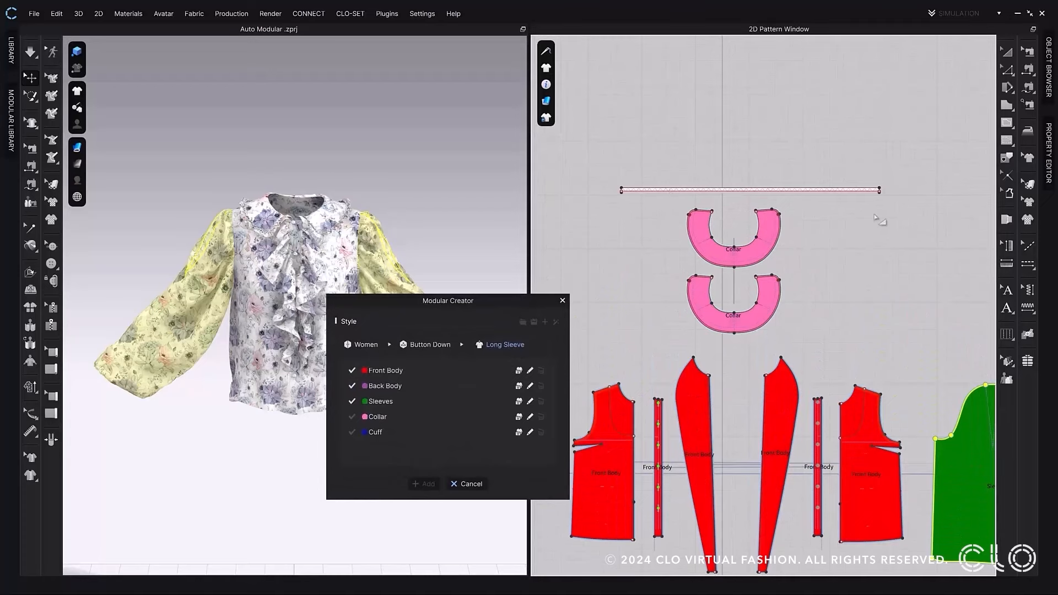
pyautogui.click(530, 419)
pyautogui.moveTo(714, 223); pyautogui.dragTo(924, 352)
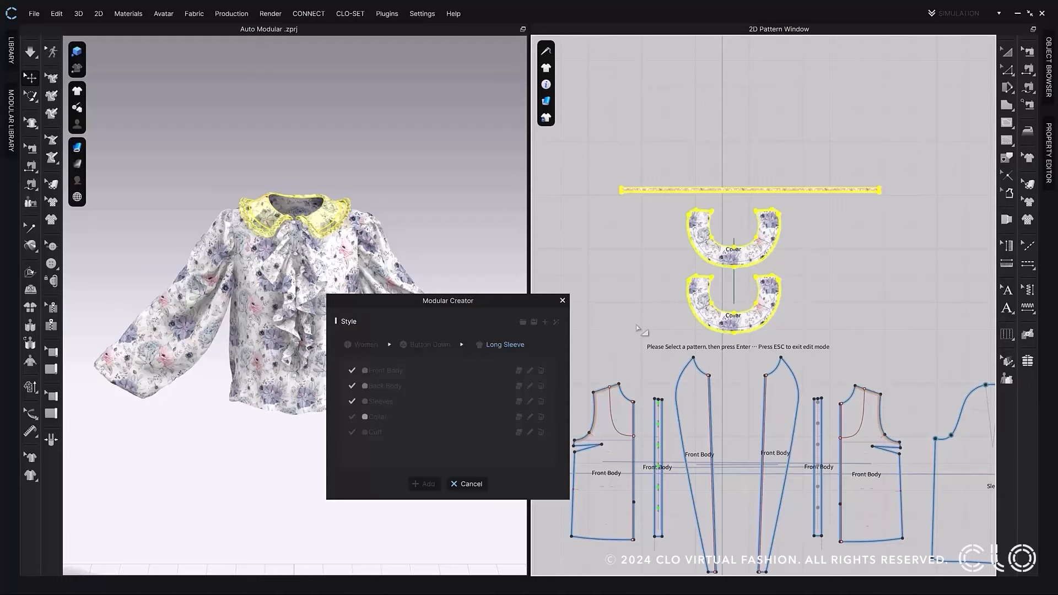
pyautogui.press('Return')
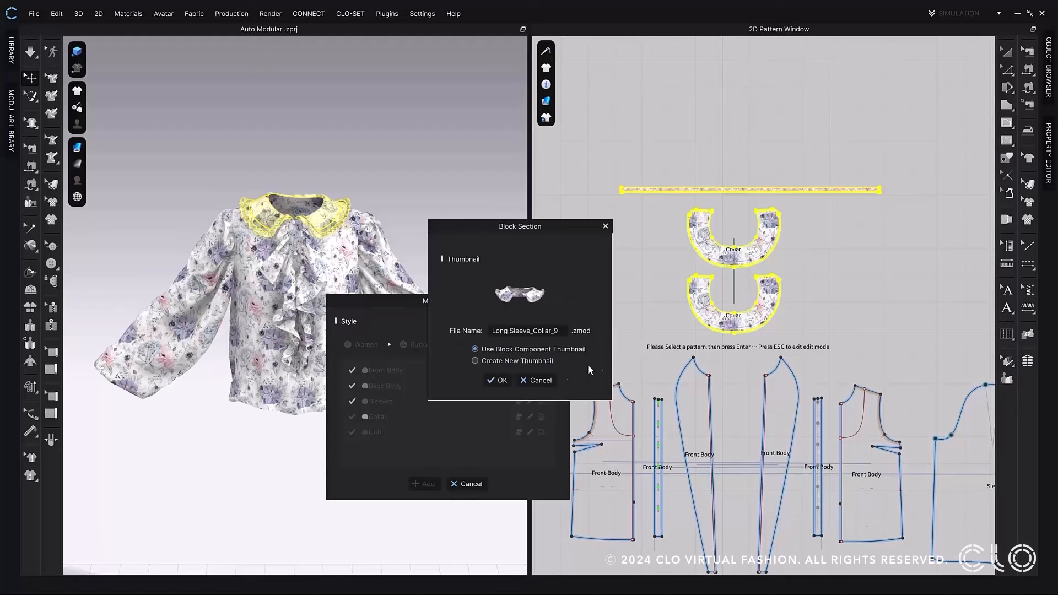
pyautogui.click(500, 380)
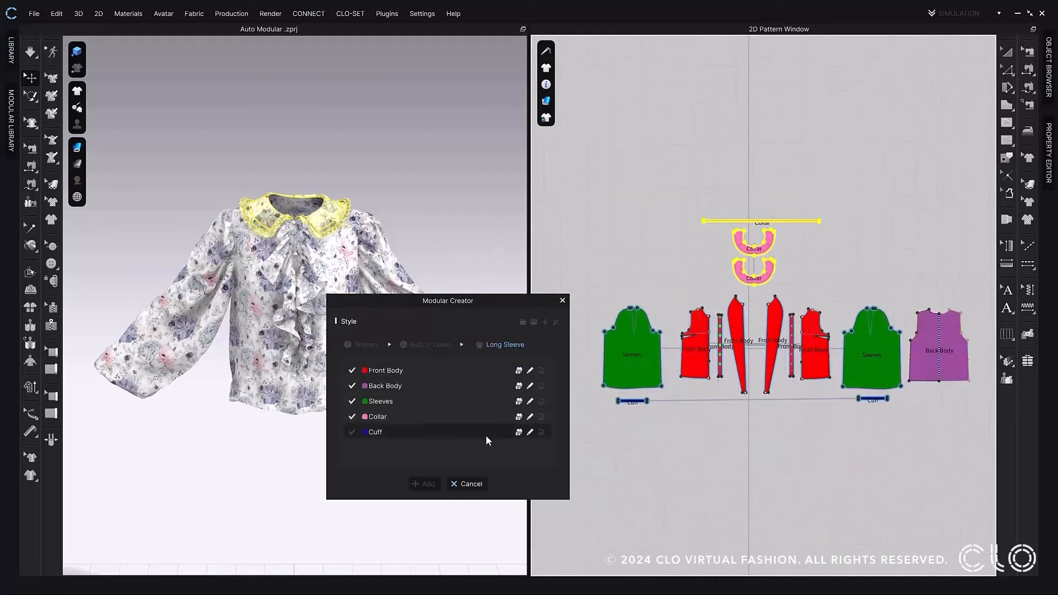
# Register the Cuff block and add the five completed blocks to the Long Sleeve style
pyautogui.click(519, 432)
pyautogui.click(500, 380)
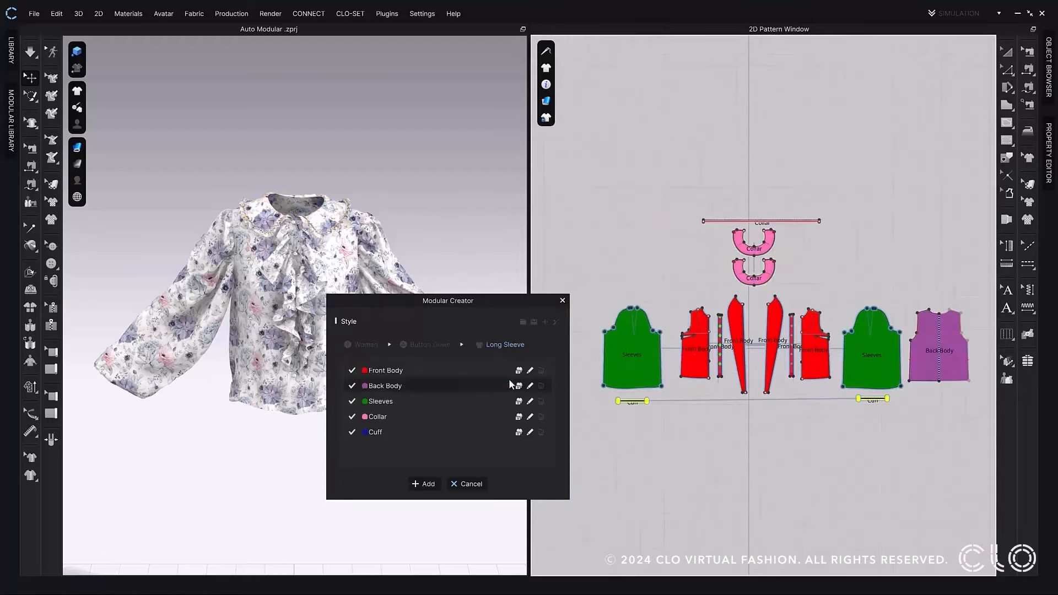
pyautogui.click(430, 485)
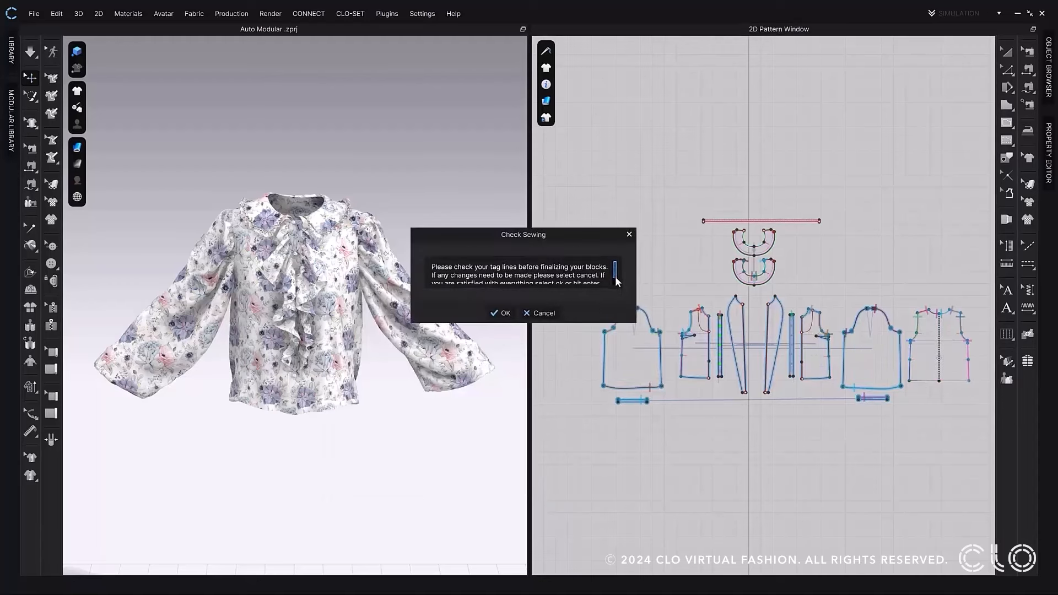
# Check the sewing tag lines between the collar and the back body, and confirm finalizing the blocks
pyautogui.scroll(-1, 605, 279)
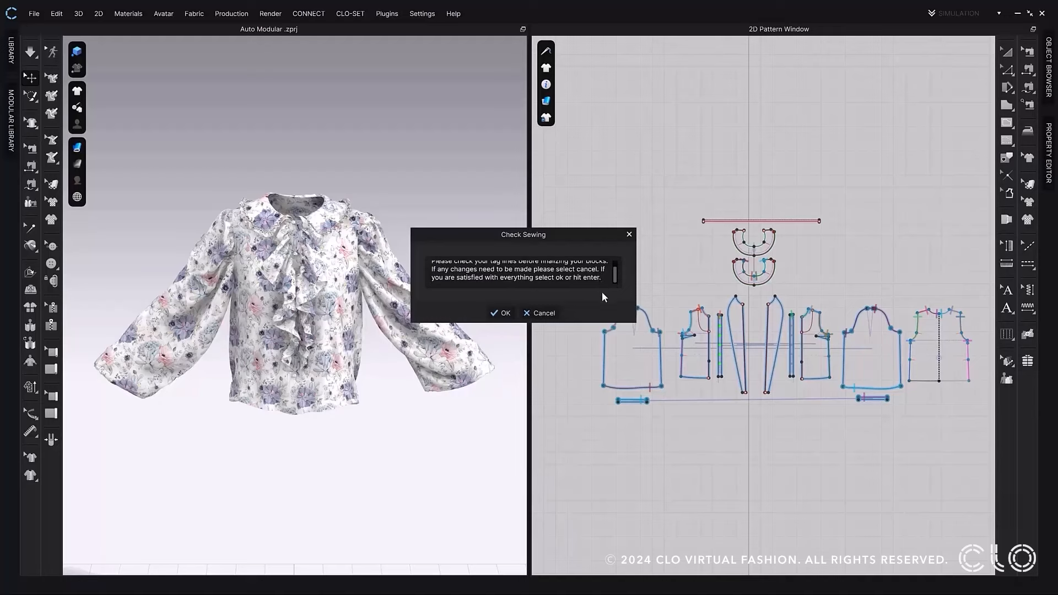
pyautogui.moveTo(565, 232); pyautogui.dragTo(511, 203)
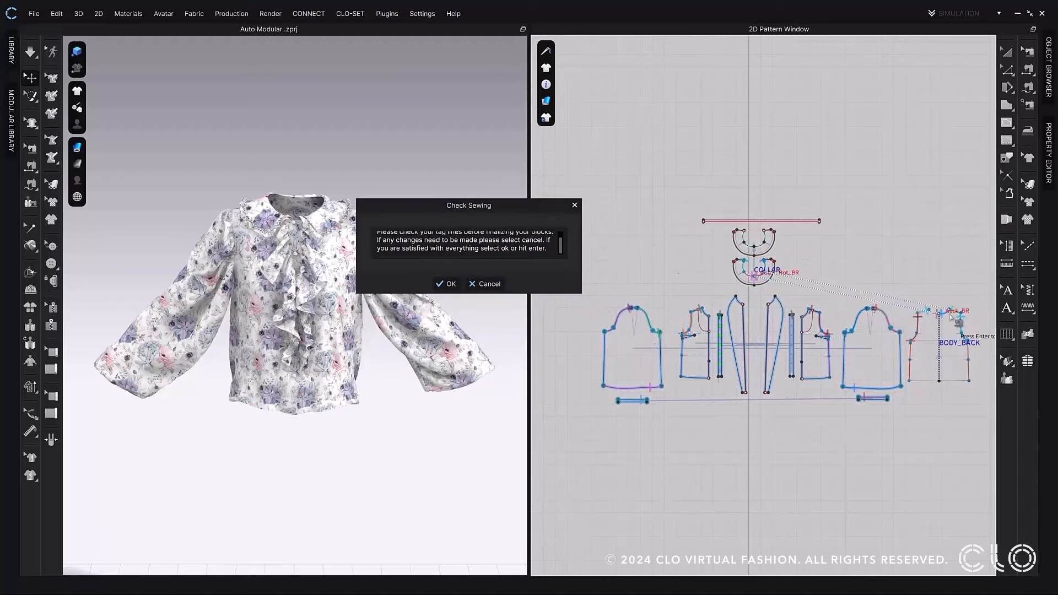
pyautogui.scroll(5, 788, 272)
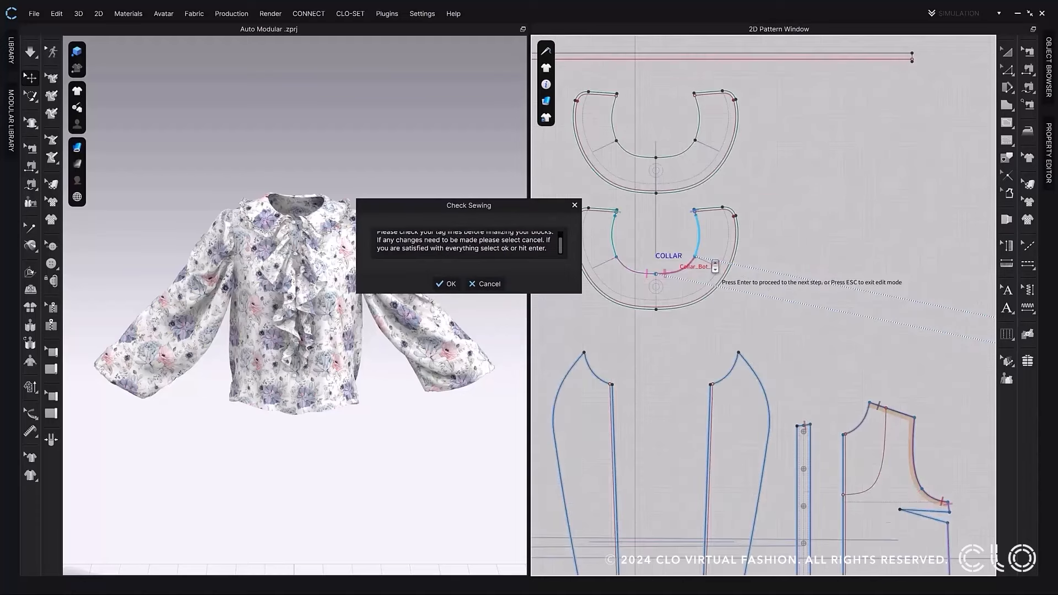
pyautogui.click(445, 291)
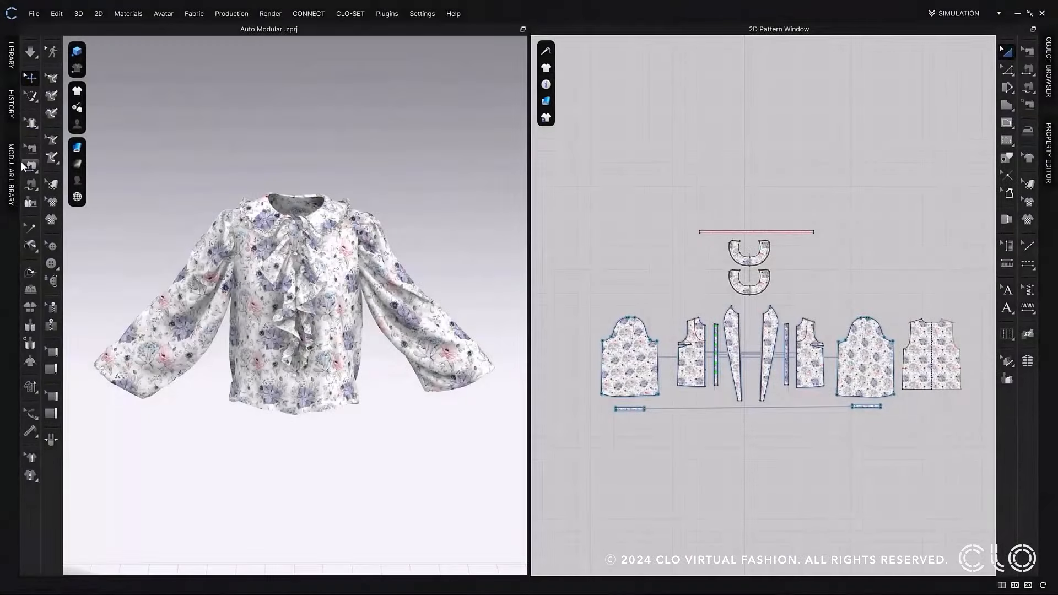
# Open the Women, Button Down, Long Sleeve style in the Modular Library and run Auto Modular Labeling on the blouse
pyautogui.click(11, 202)
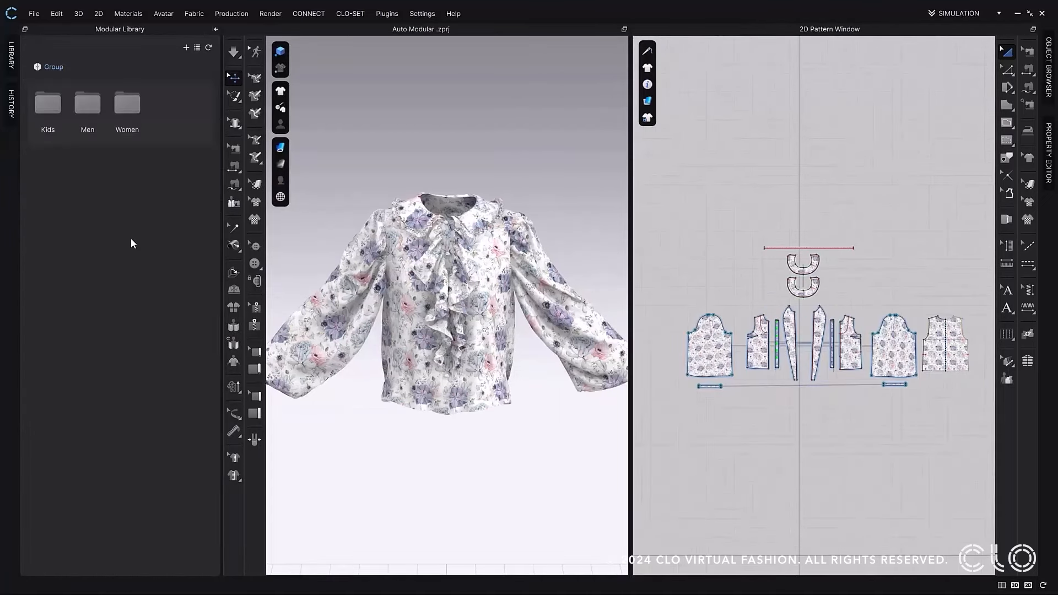
pyautogui.doubleClick(125, 107)
pyautogui.doubleClick(130, 111)
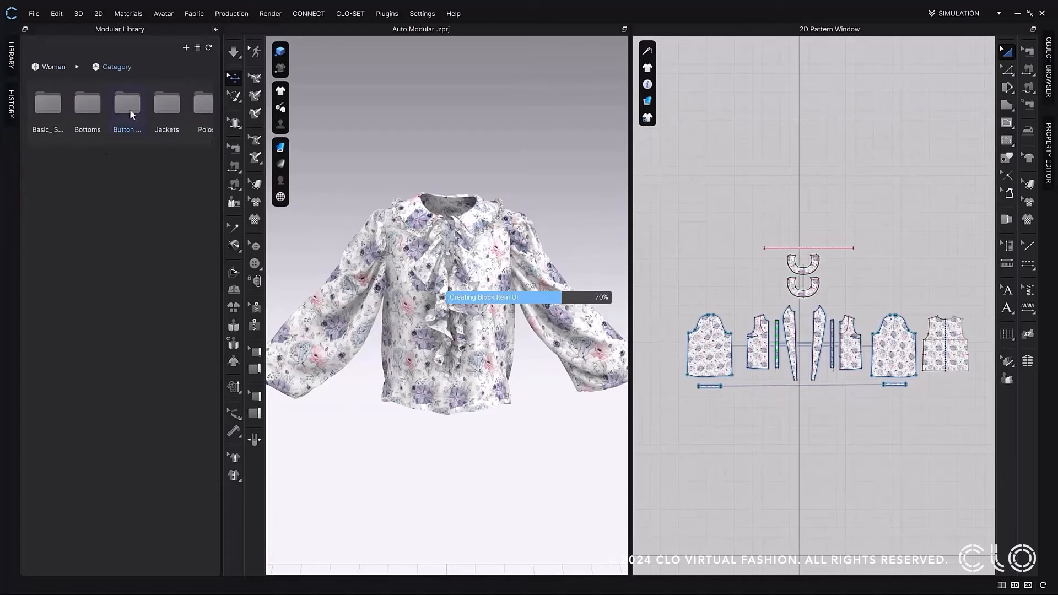
pyautogui.click(136, 120)
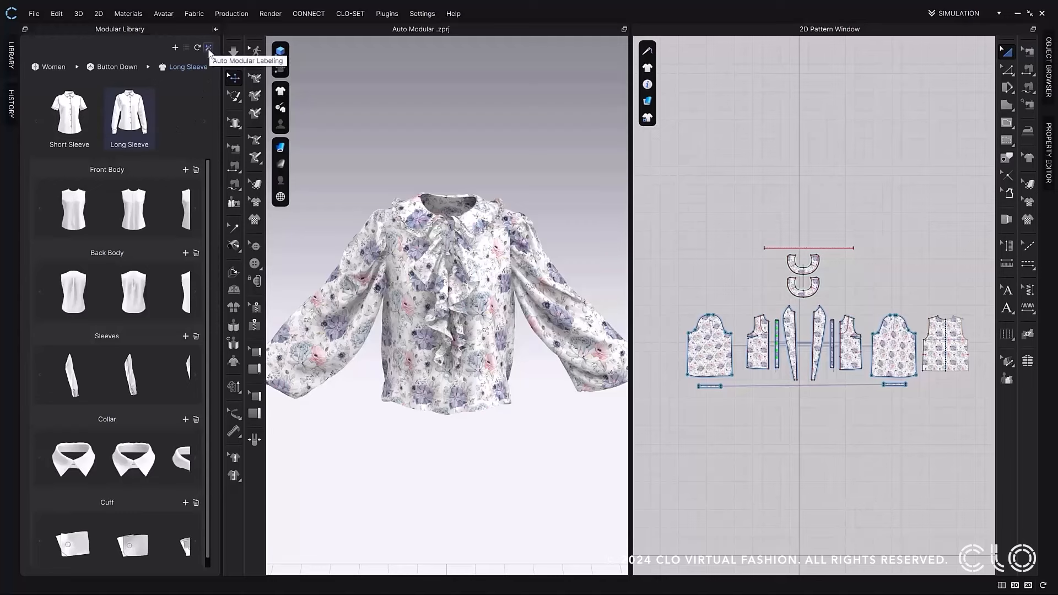
pyautogui.click(209, 49)
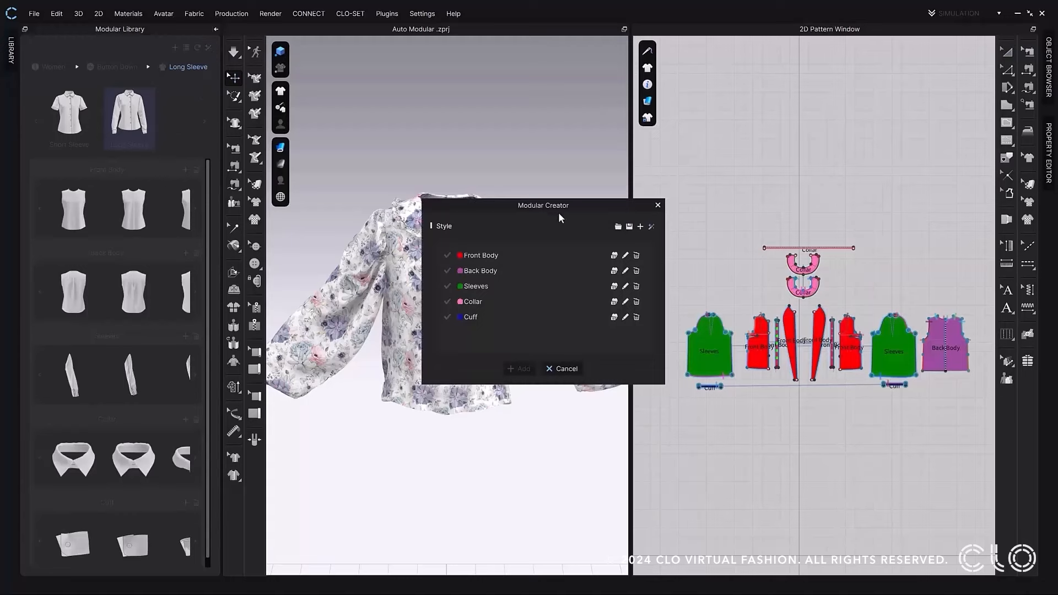
pyautogui.moveTo(571, 206); pyautogui.dragTo(588, 228)
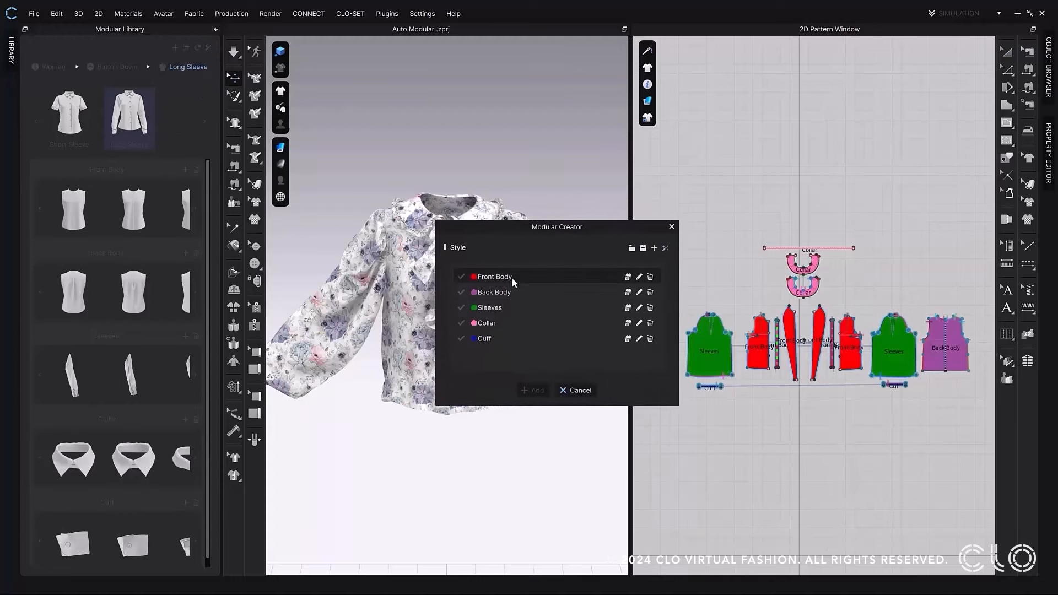
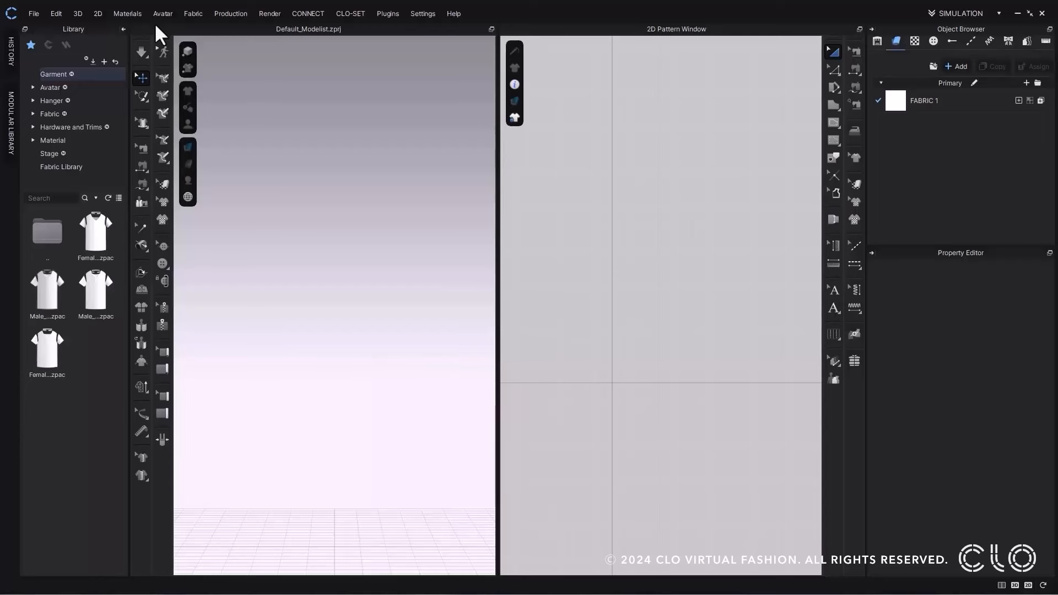
pyautogui.click(98, 15)
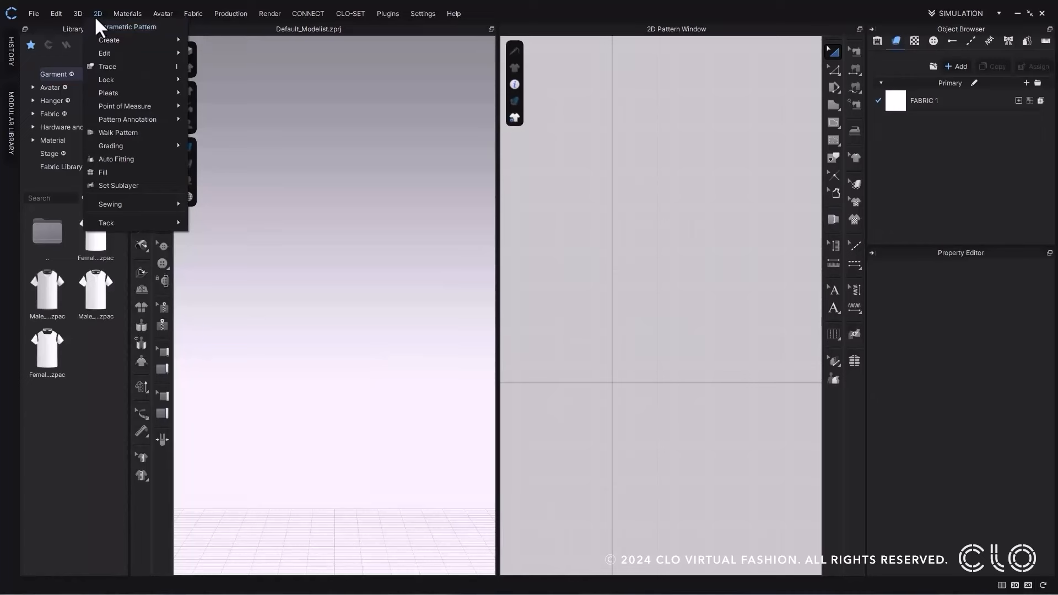
pyautogui.click(95, 14)
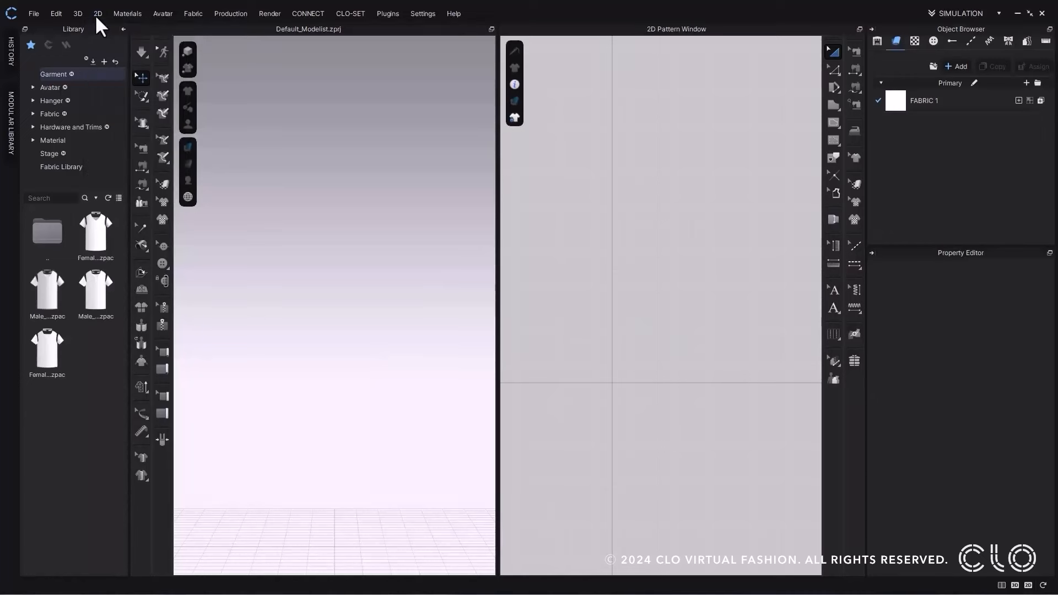
pyautogui.click(190, 14)
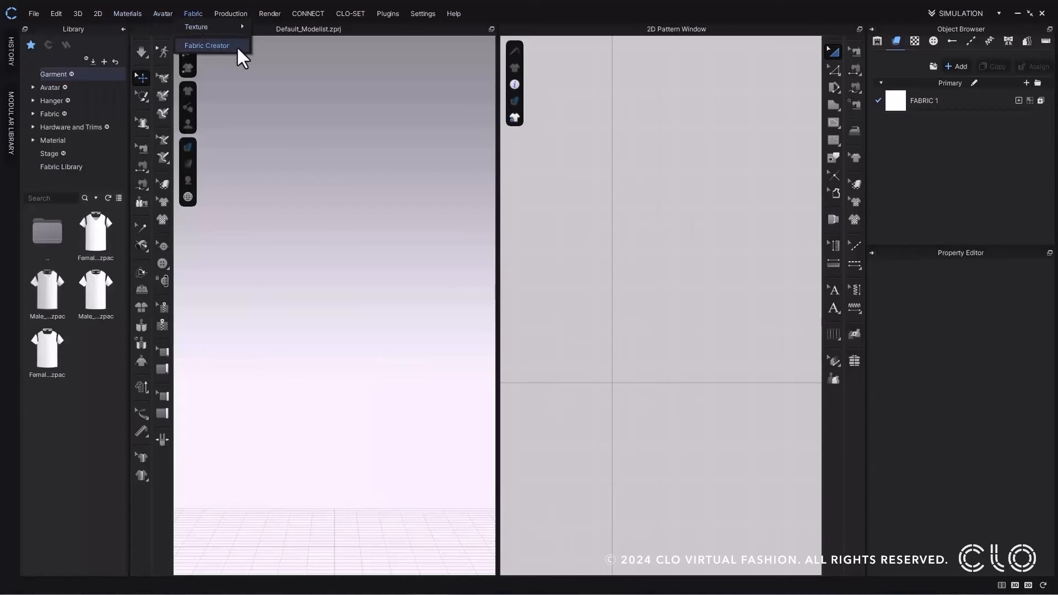
pyautogui.click(196, 14)
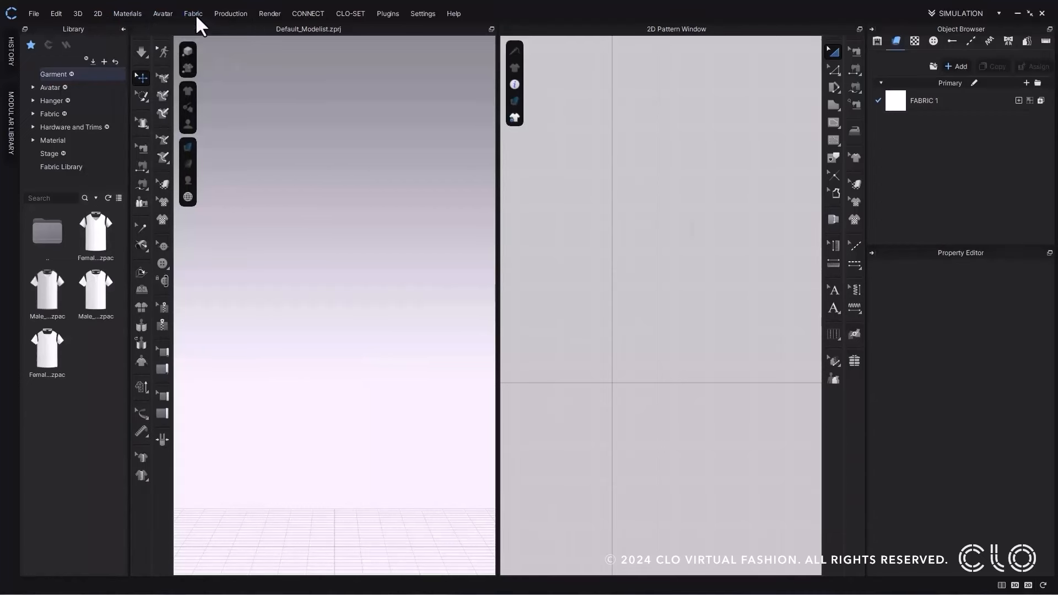
pyautogui.click(243, 14)
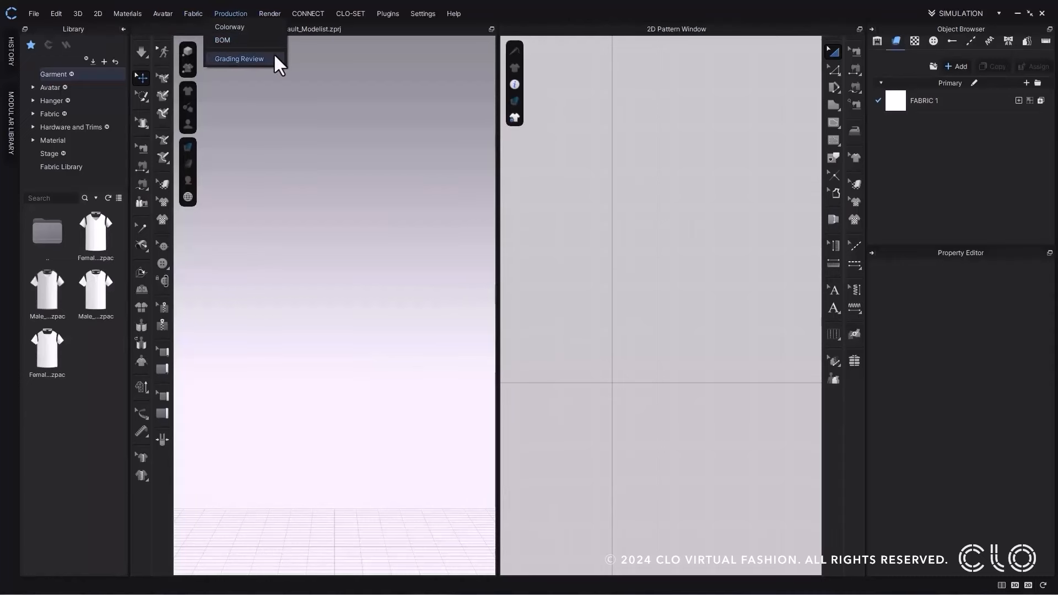
pyautogui.click(244, 13)
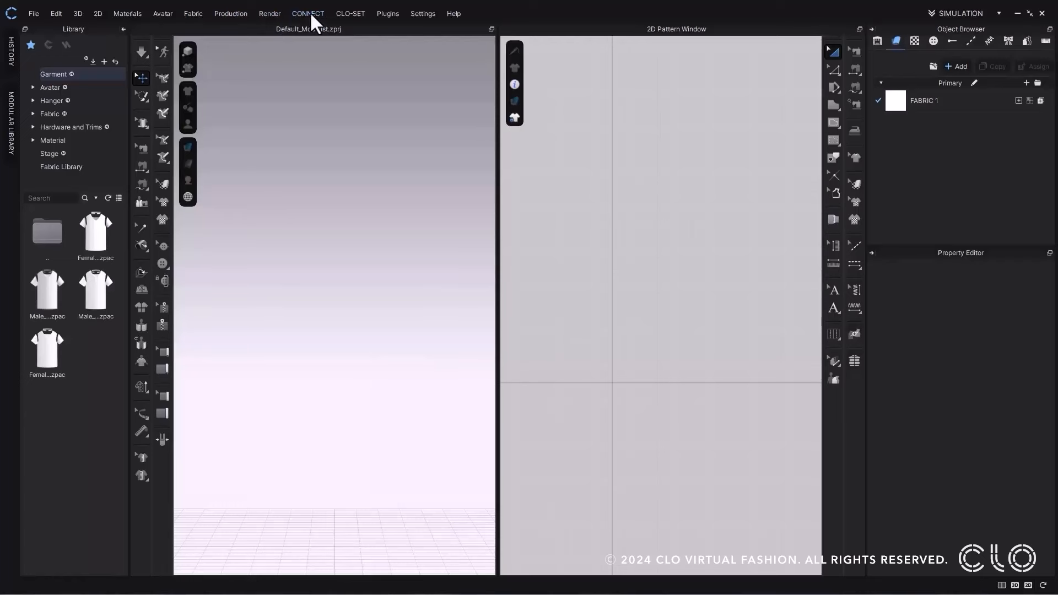
pyautogui.click(352, 13)
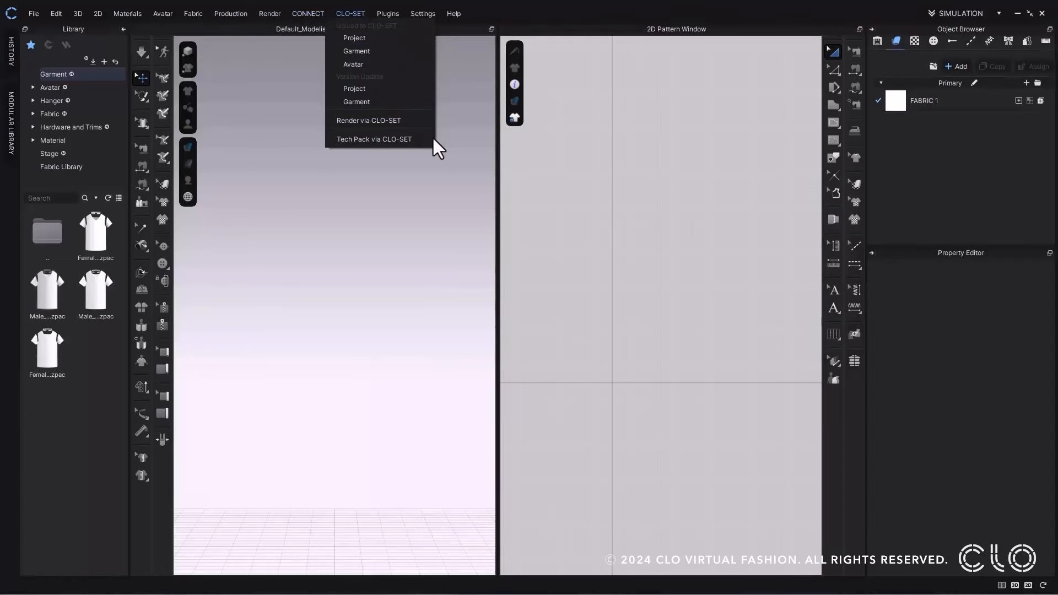
pyautogui.click(349, 12)
pyautogui.click(395, 13)
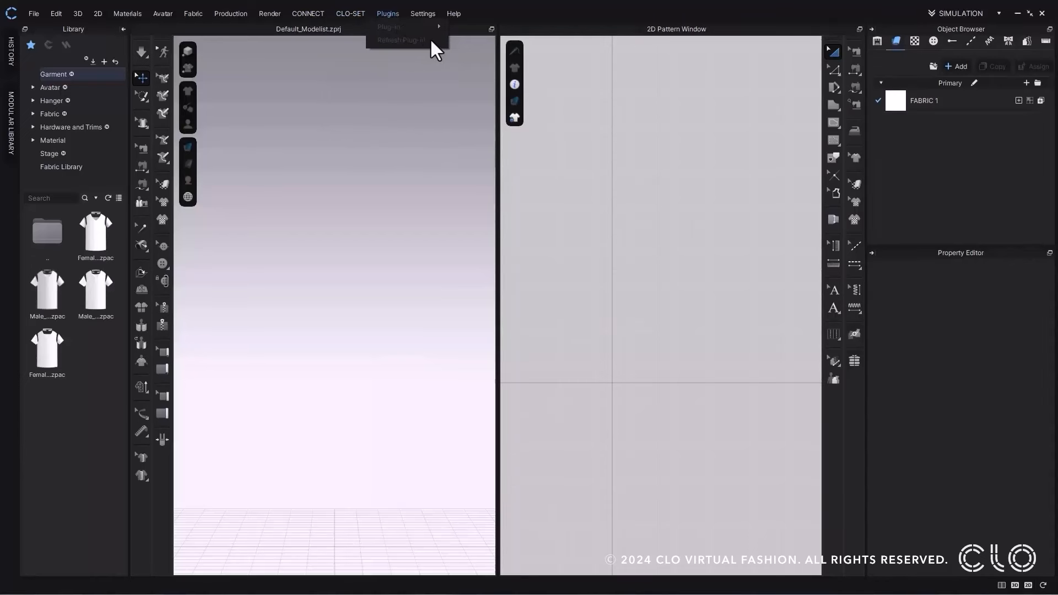
pyautogui.click(387, 12)
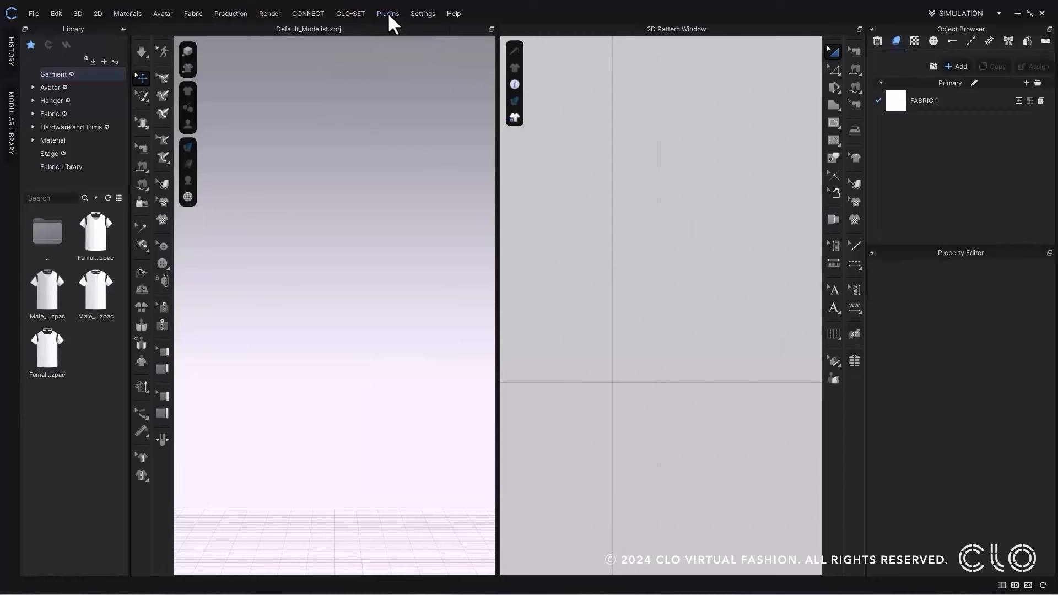
pyautogui.click(981, 14)
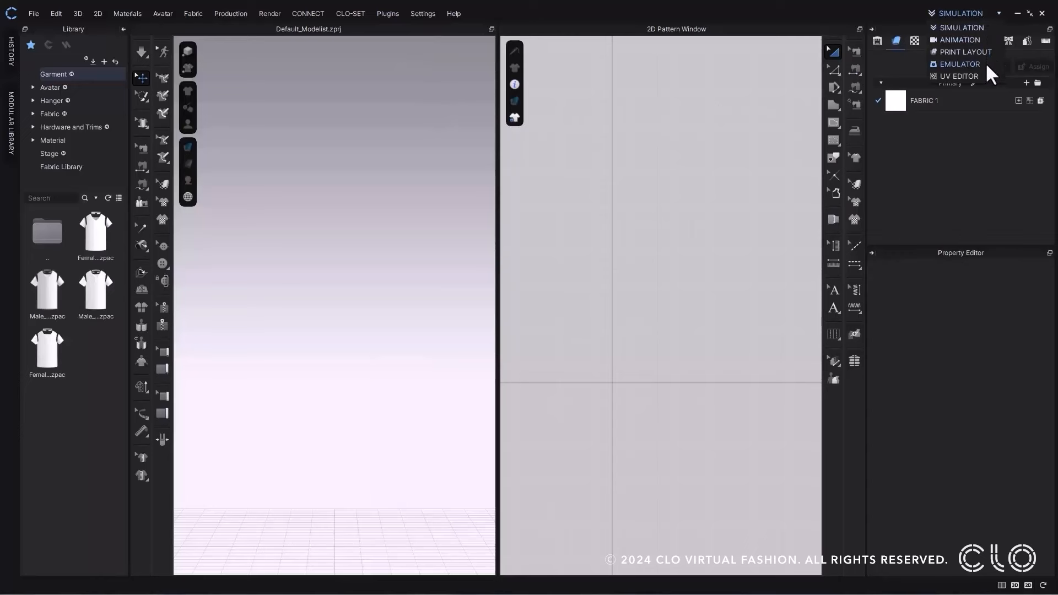
pyautogui.click(984, 28)
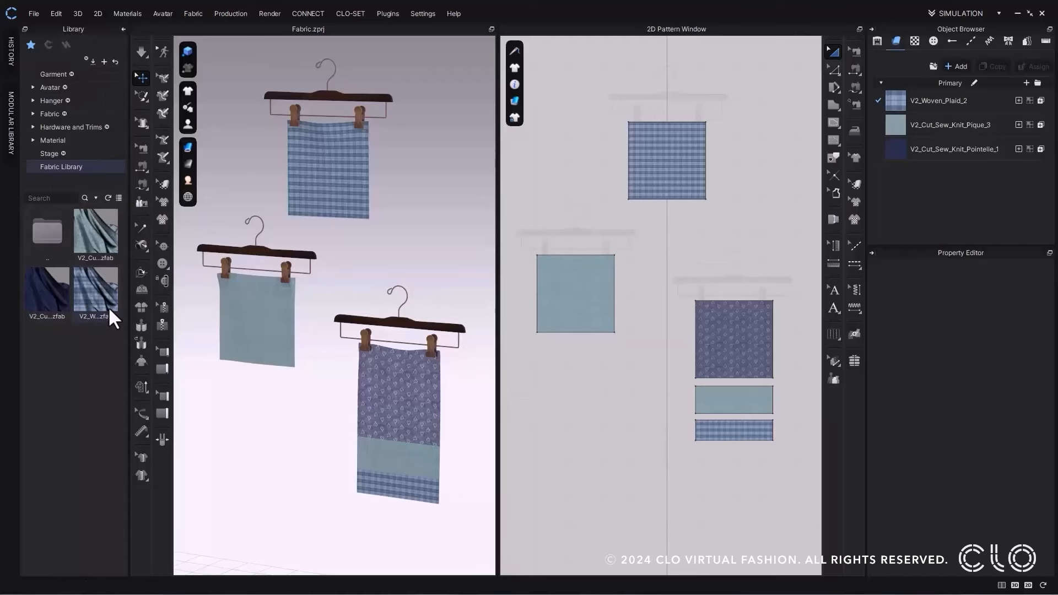
# Expand the weight details of the V2_Woven_Plaid_2 fabric's physical properties to check its gsm value
pyautogui.moveTo(107, 306)
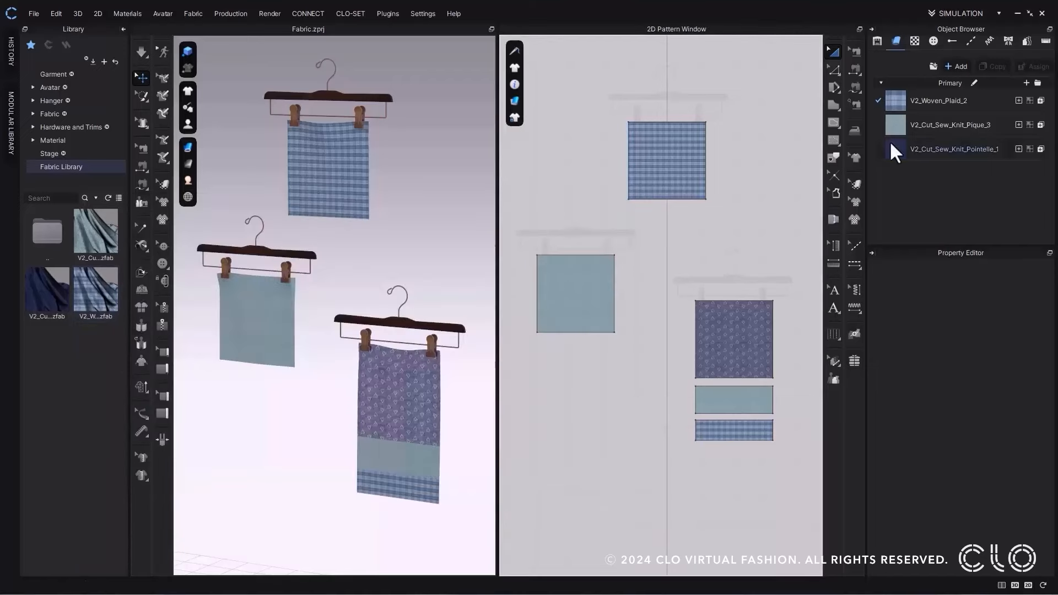
pyautogui.click(900, 110)
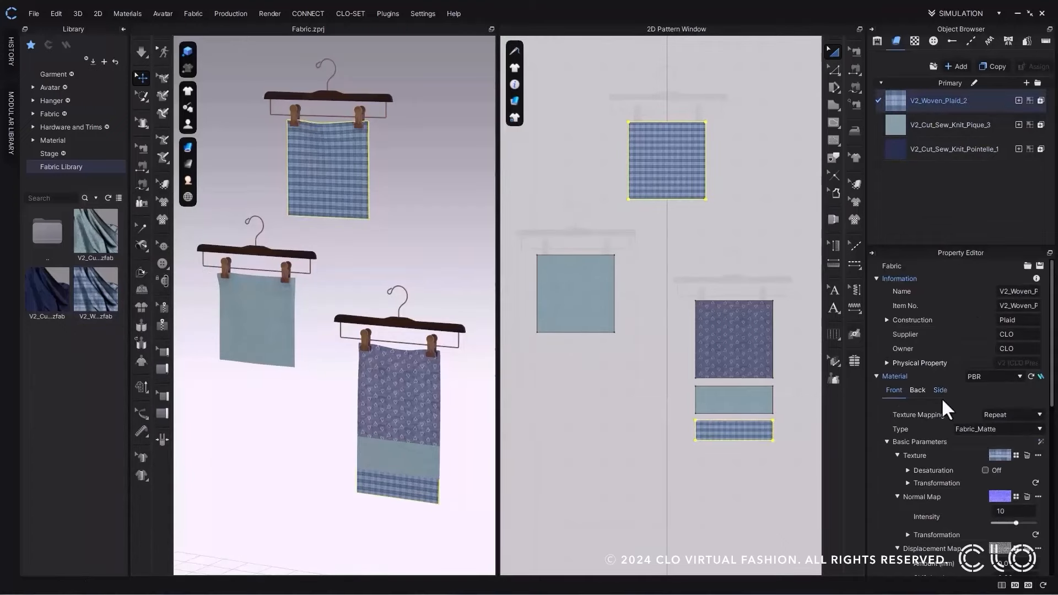
pyautogui.scroll(-10, 934, 419)
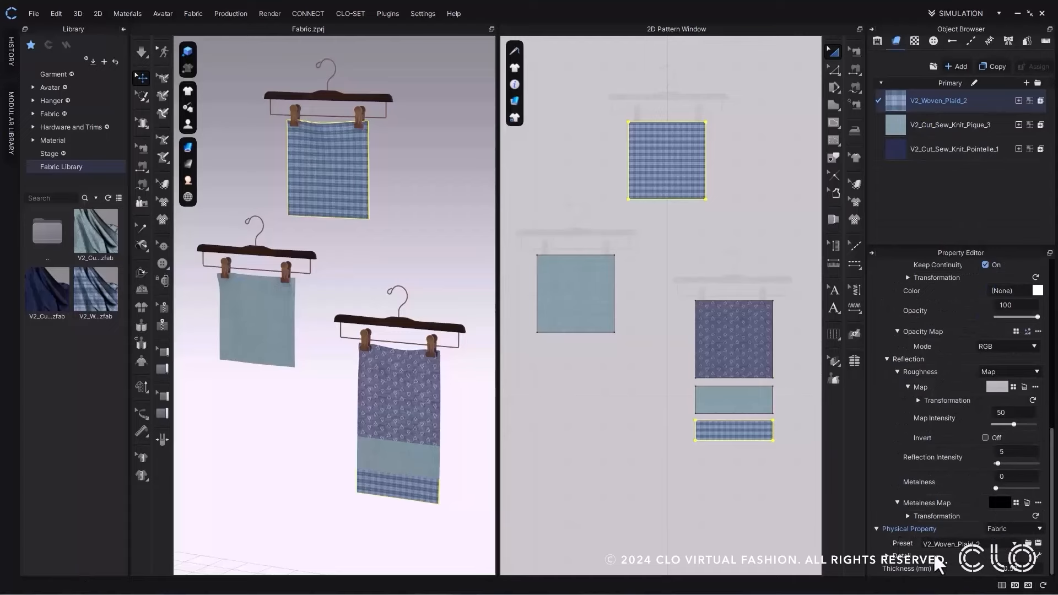
pyautogui.scroll(-10, 887, 557)
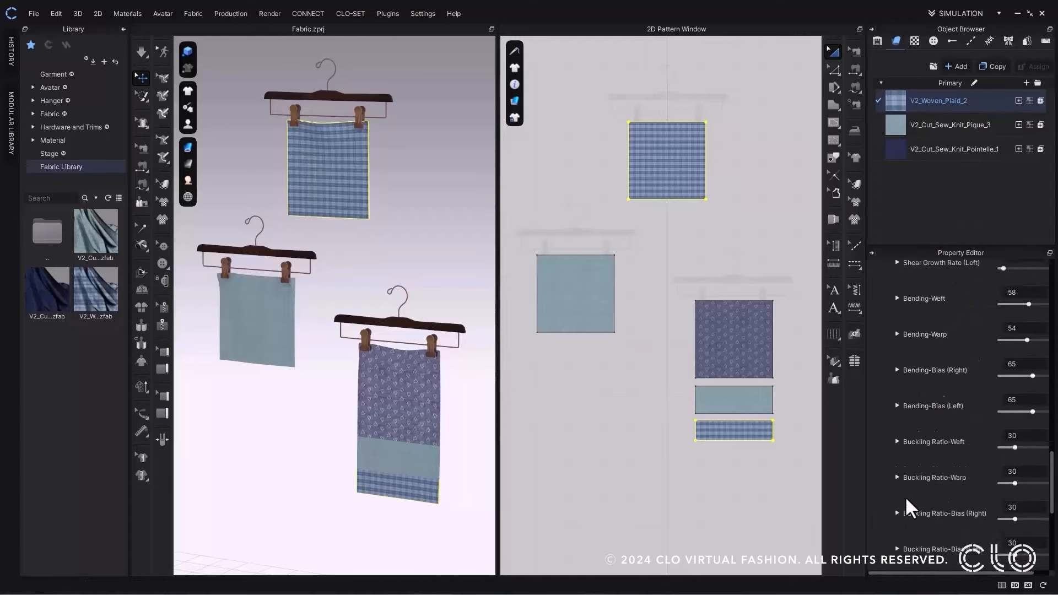
pyautogui.scroll(-5, 905, 496)
pyautogui.click(896, 497)
pyautogui.click(1038, 517)
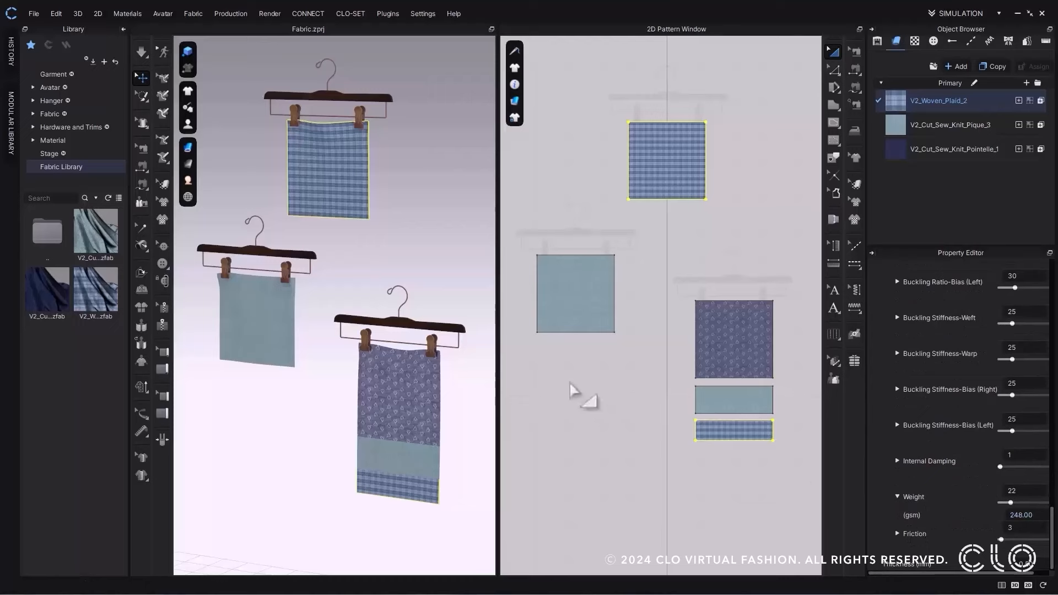
# Create a new fabric with the Fabric Creator, check its gsm weight value, and apply the fabric
pyautogui.click(193, 16)
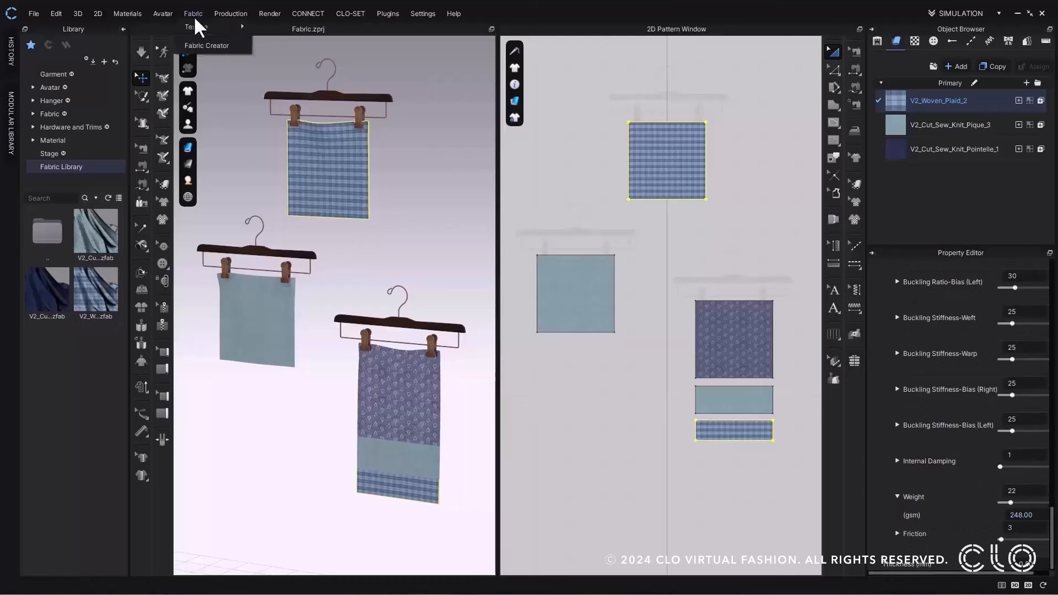
pyautogui.click(232, 44)
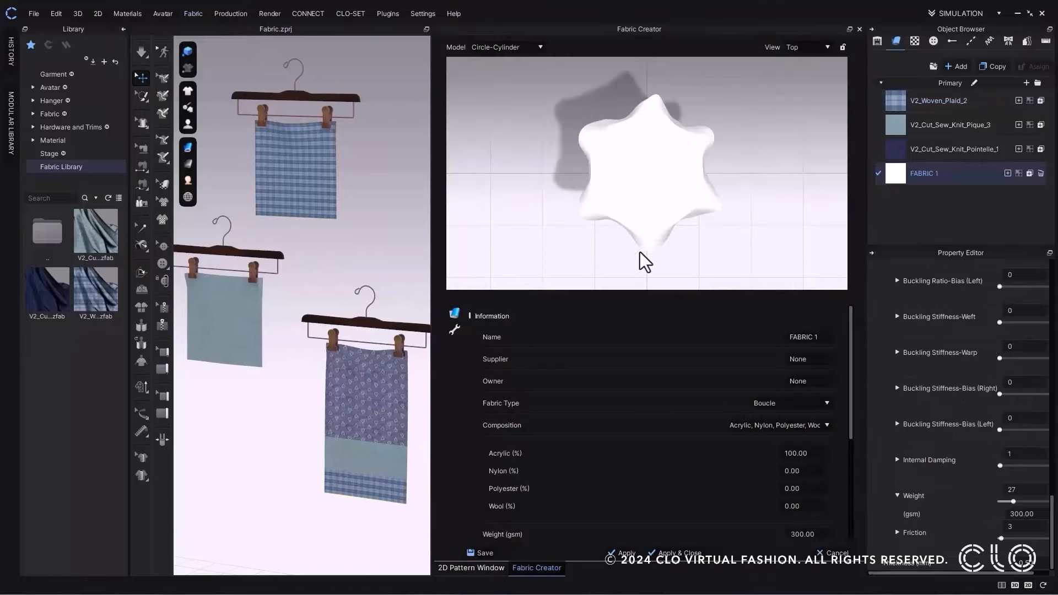
pyautogui.click(806, 534)
pyautogui.click(675, 552)
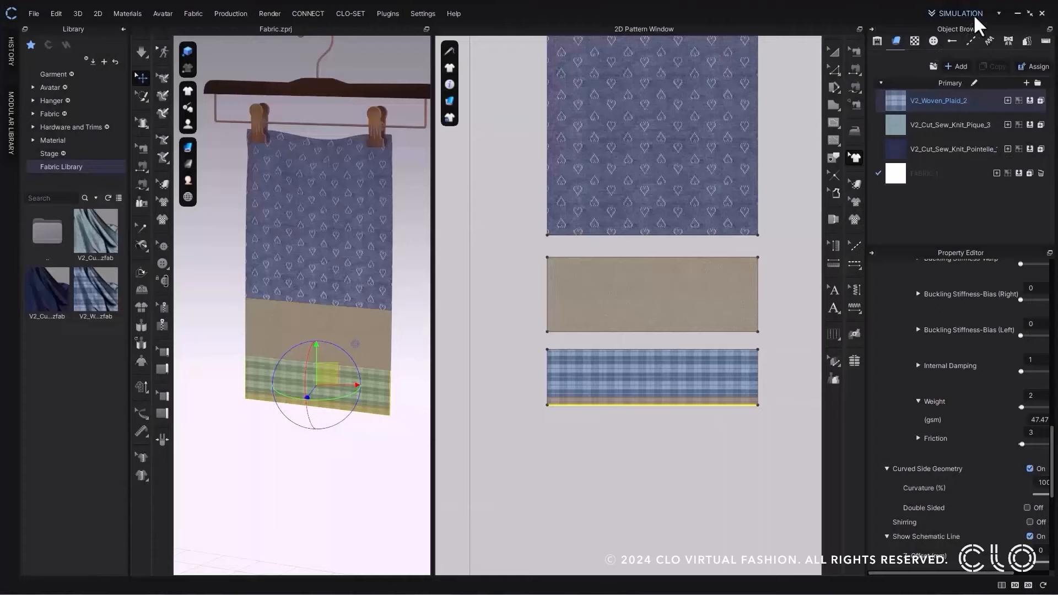
# Switch to Emulator mode, review the fabric kit preparation overview, and proceed to entering all fabric values
pyautogui.click(973, 15)
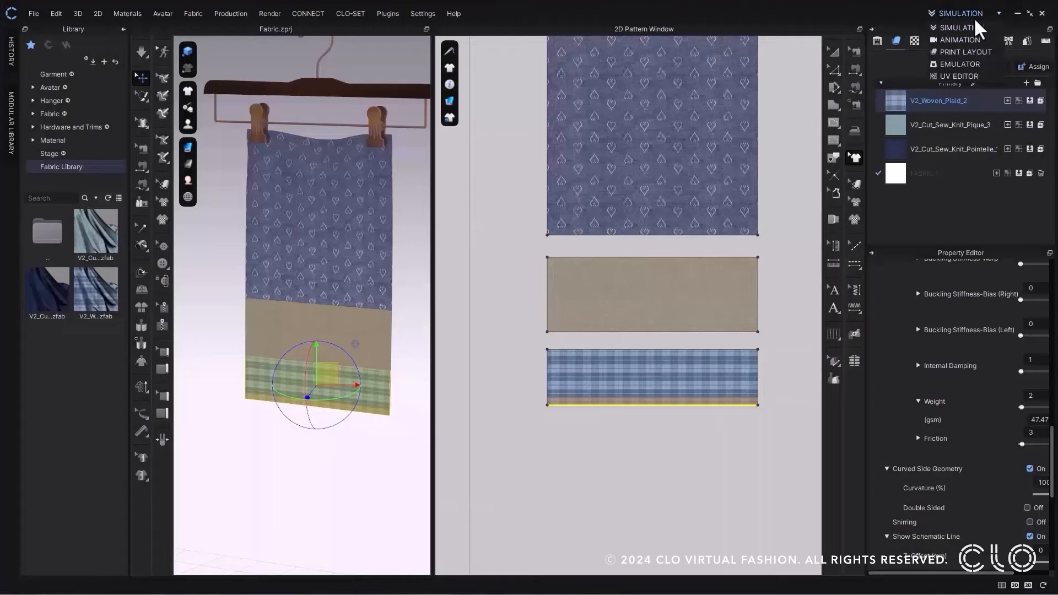
pyautogui.click(982, 63)
pyautogui.click(515, 341)
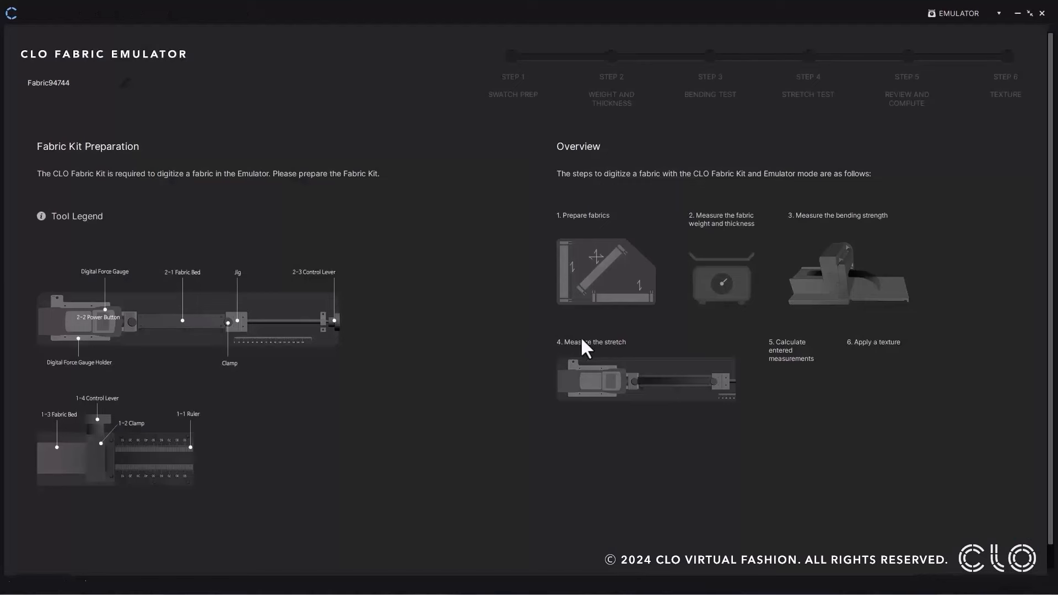
pyautogui.scroll(-1, 573, 372)
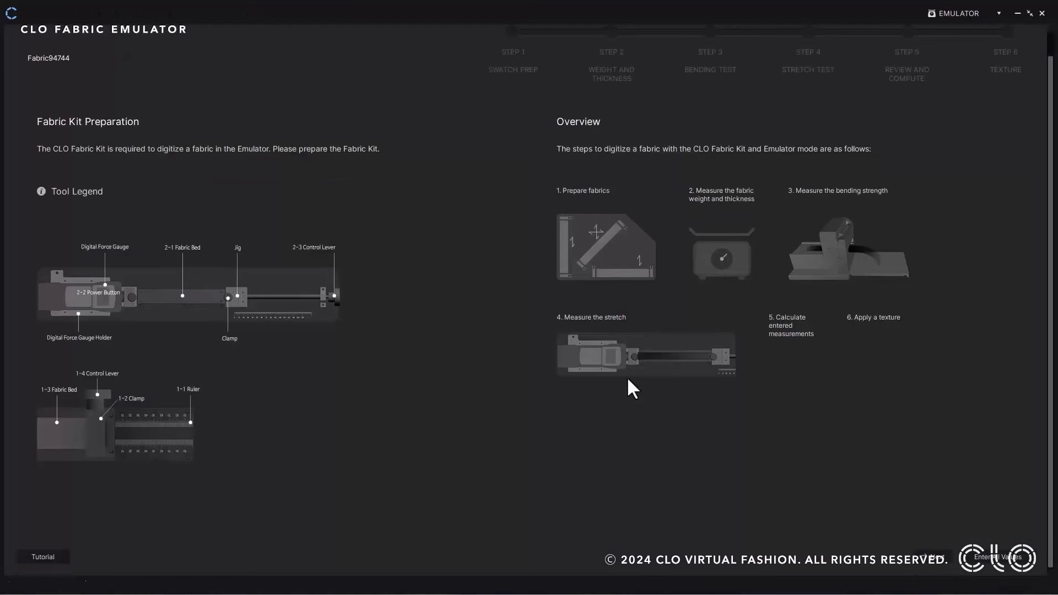
pyautogui.click(1017, 560)
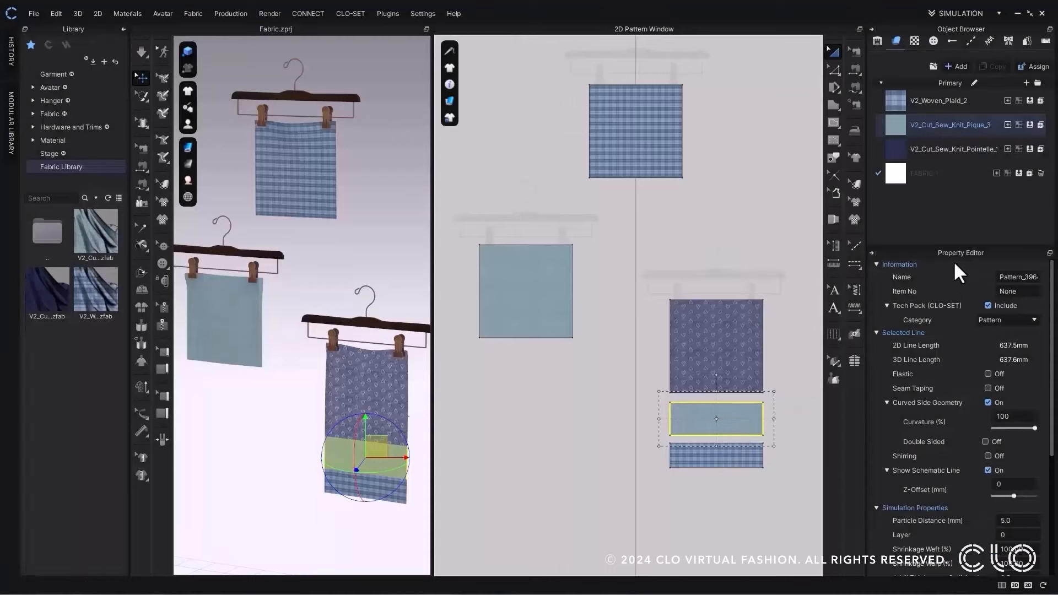
# Turn on Bond for the V2_Cut_Sew_Knit_Pique_3 strip with the Fusible (Common) preset and expand its detailed properties down to the gsm weight
pyautogui.scroll(-5, 951, 428)
pyautogui.click(988, 503)
pyautogui.click(1016, 529)
pyautogui.scroll(-1, 956, 508)
pyautogui.click(897, 503)
pyautogui.scroll(-3, 928, 470)
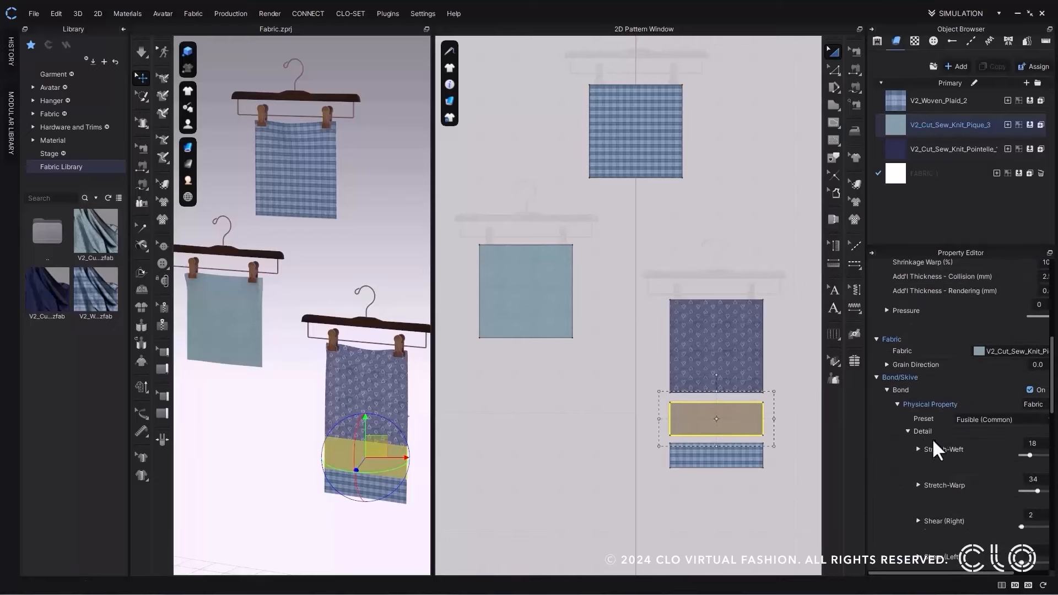
pyautogui.scroll(-10, 933, 441)
pyautogui.click(918, 446)
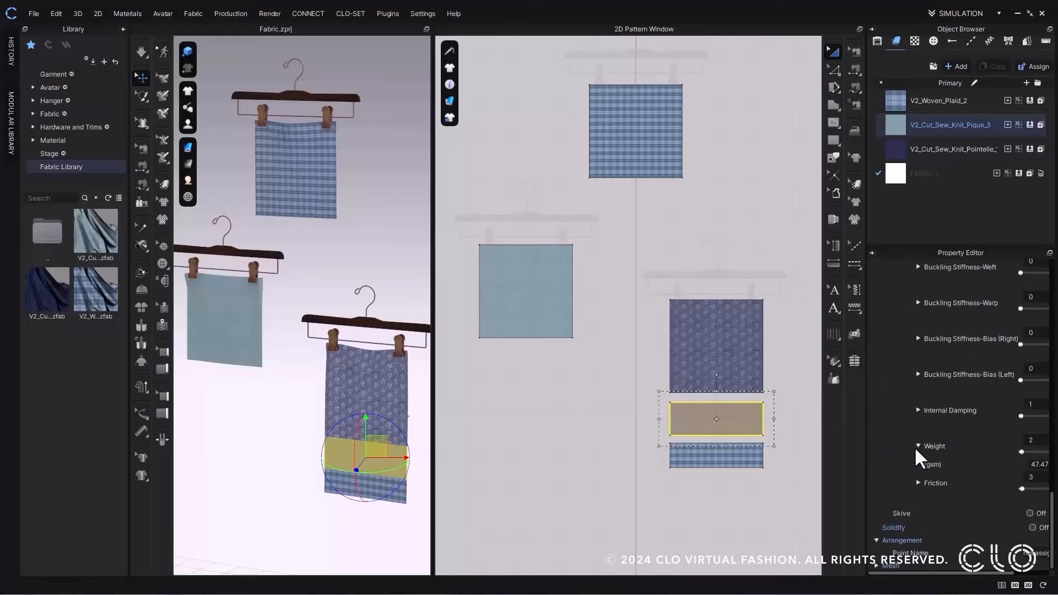
# Apply seam taping along the bottom edge of the plaid strip on the three-fabric swatch
pyautogui.click(855, 159)
pyautogui.click(712, 469)
pyautogui.scroll(1, 348, 430)
pyautogui.moveTo(349, 430); pyautogui.dragTo(312, 383, button='middle')
pyautogui.scroll(3, 314, 311)
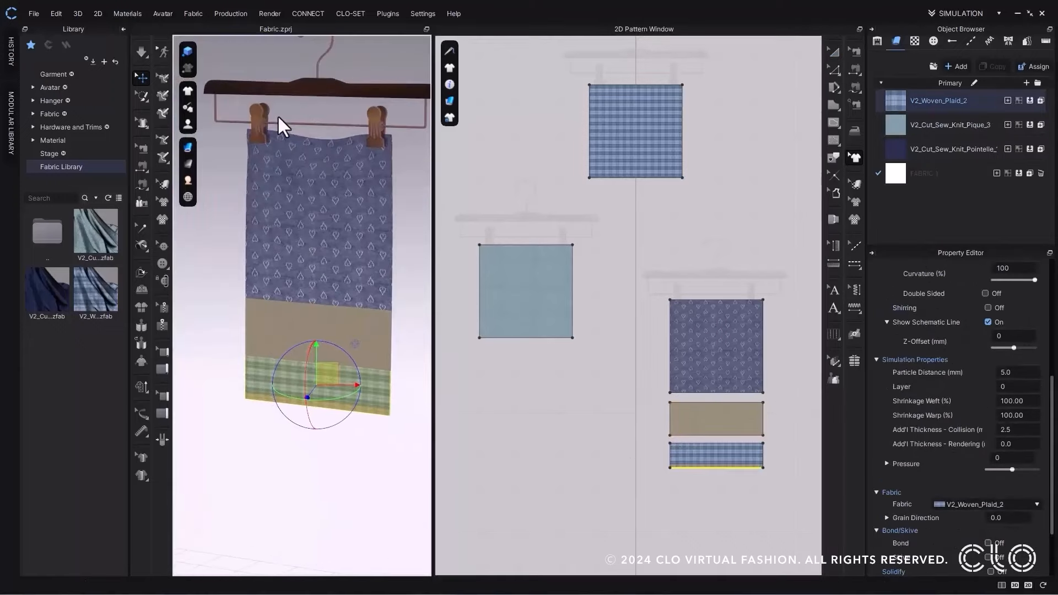
pyautogui.scroll(5, 732, 484)
pyautogui.moveTo(732, 484); pyautogui.dragTo(689, 441, button='middle')
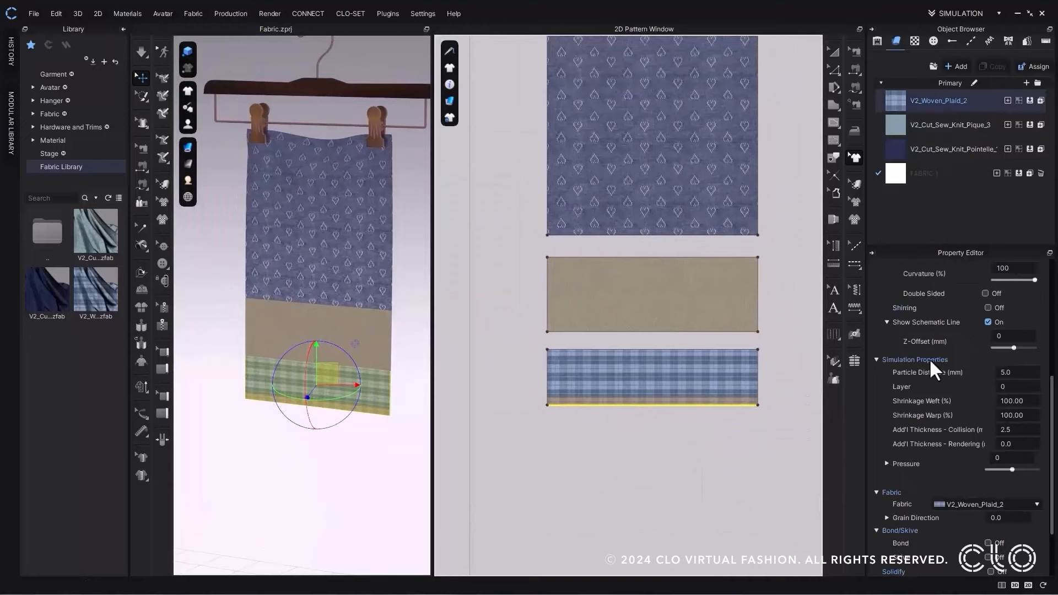
# Expand the seam tape's detailed physical properties to check its gsm weight value
pyautogui.scroll(5, 941, 353)
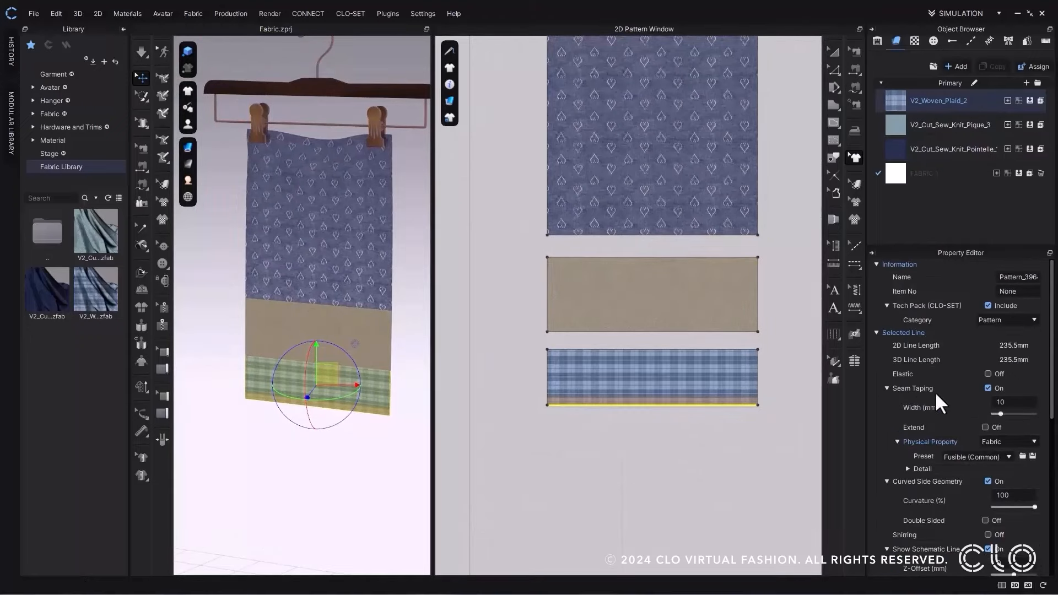
pyautogui.click(908, 469)
pyautogui.scroll(-10, 909, 468)
pyautogui.scroll(-1, 920, 464)
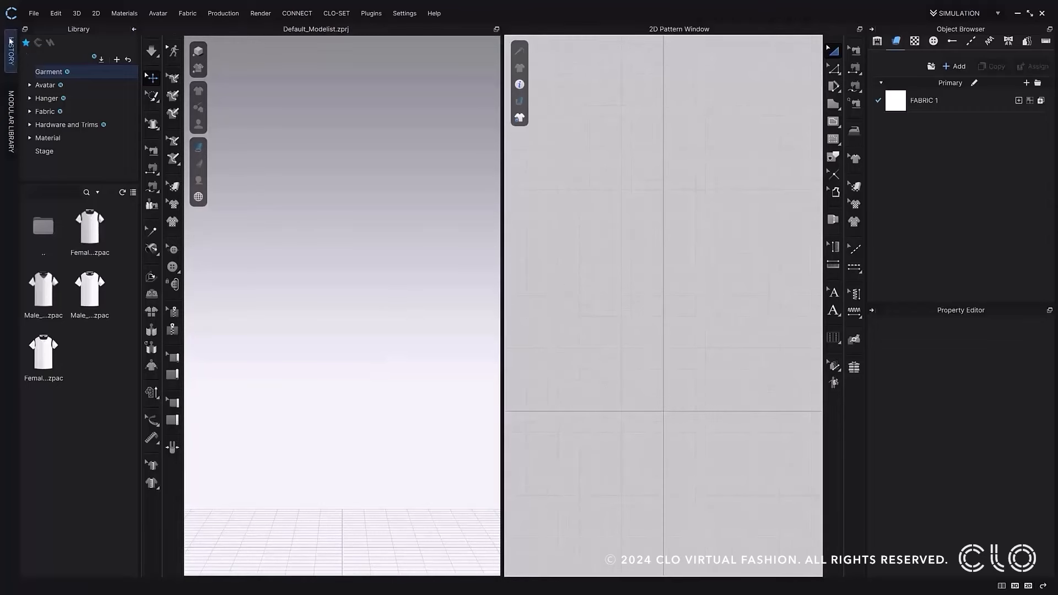
# Open the Lingerie favorite workroom in the CLO-SET library and preview lavendar lingerie.zprj
pyautogui.click(38, 42)
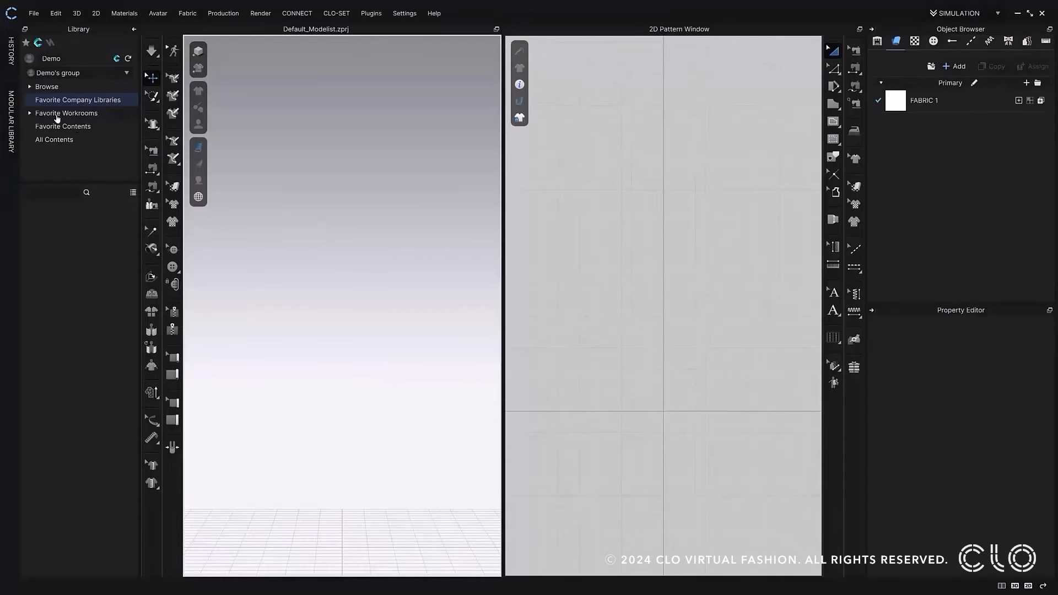
pyautogui.click(30, 114)
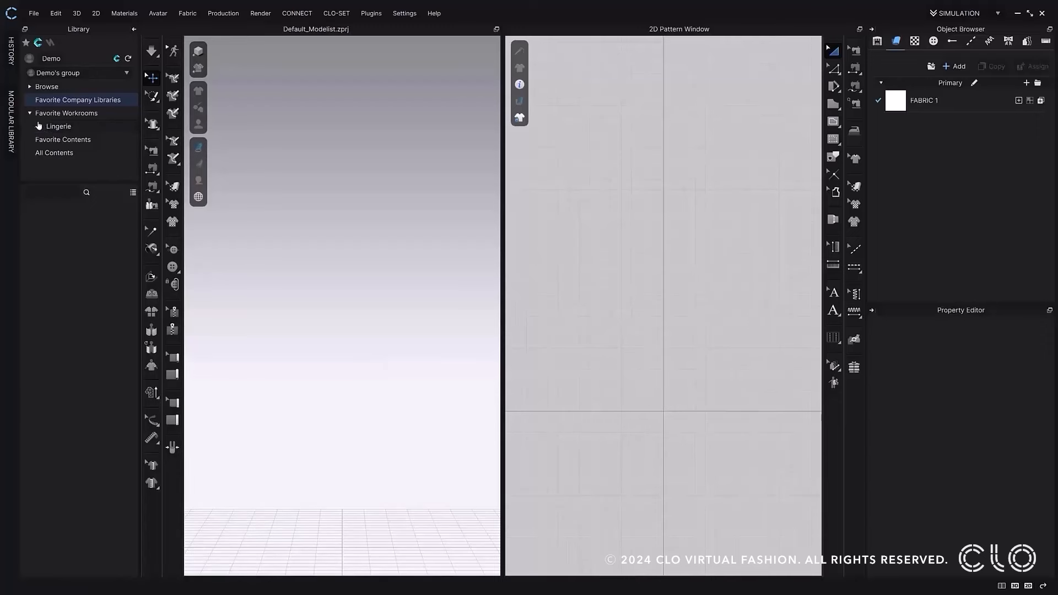
pyautogui.click(69, 129)
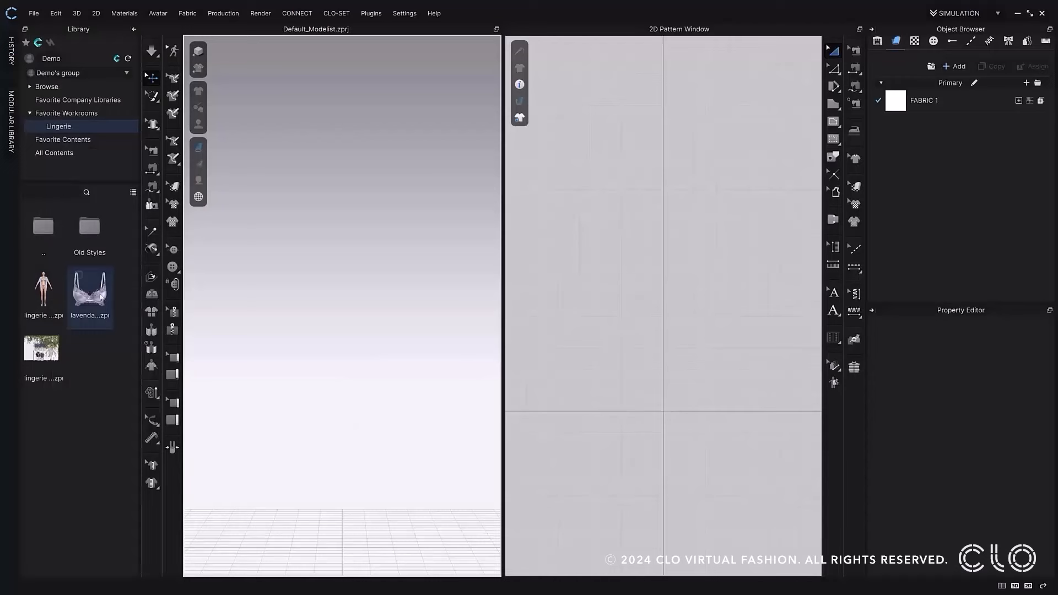
pyautogui.click(103, 300)
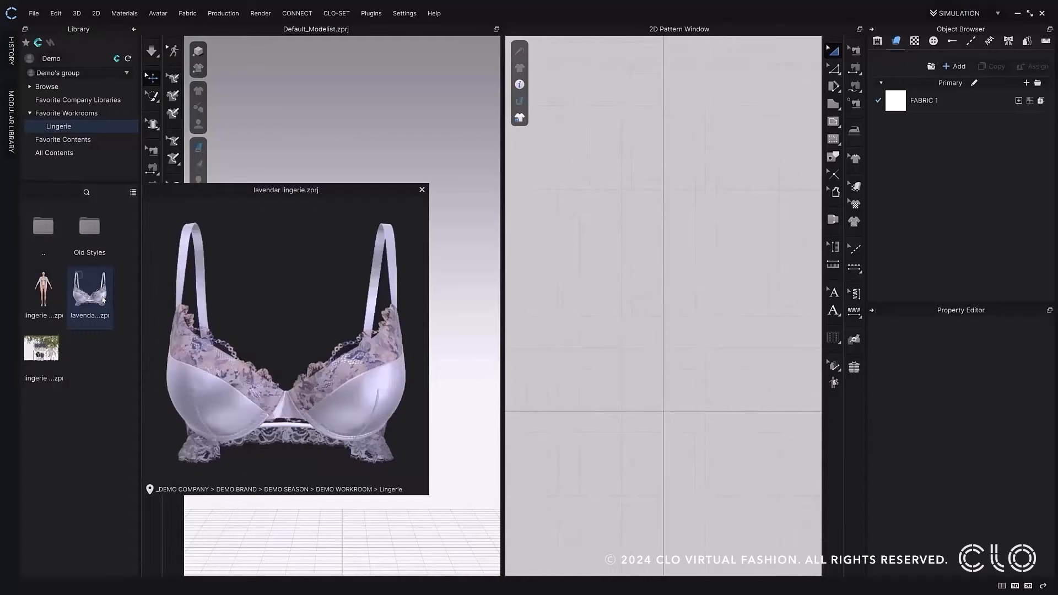
pyautogui.doubleClick(103, 300)
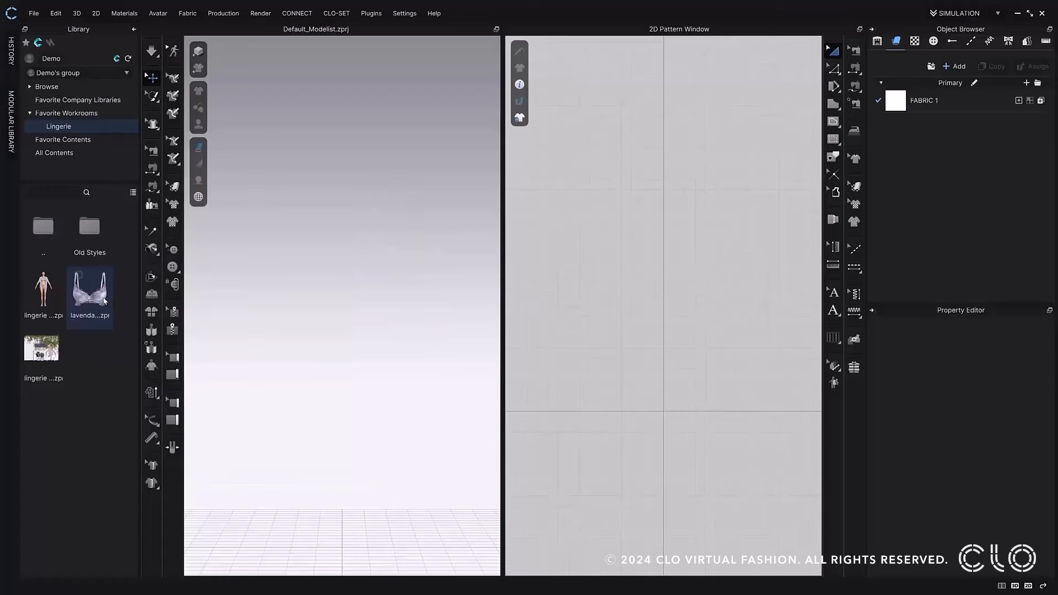
# Open the previous version lavendar lingerie_cup_verb.zprj of the lavender bra project
pyautogui.rightClick(104, 299)
pyautogui.moveTo(127, 307)
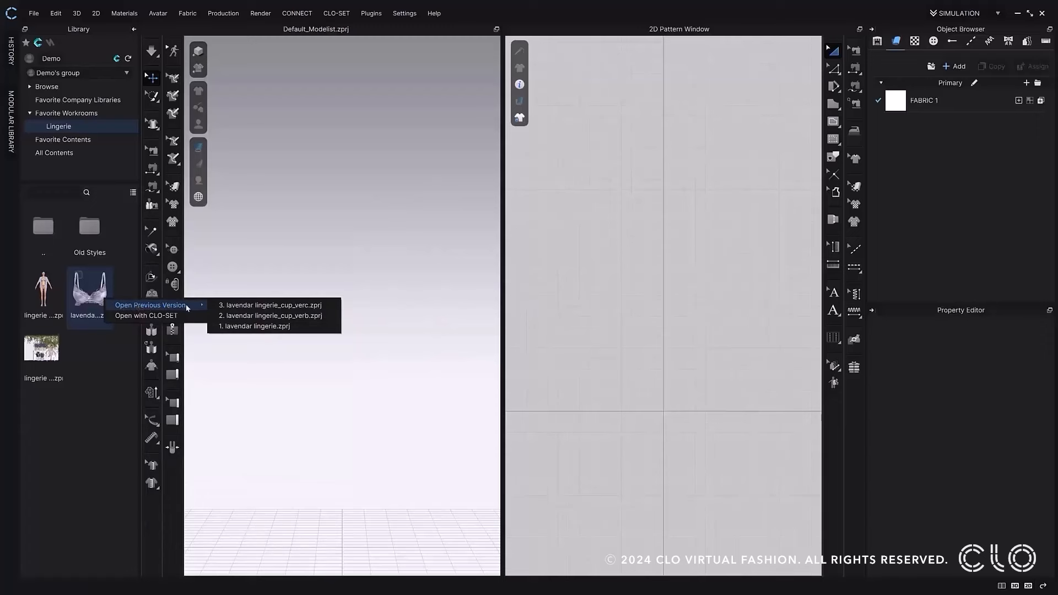
pyautogui.click(241, 316)
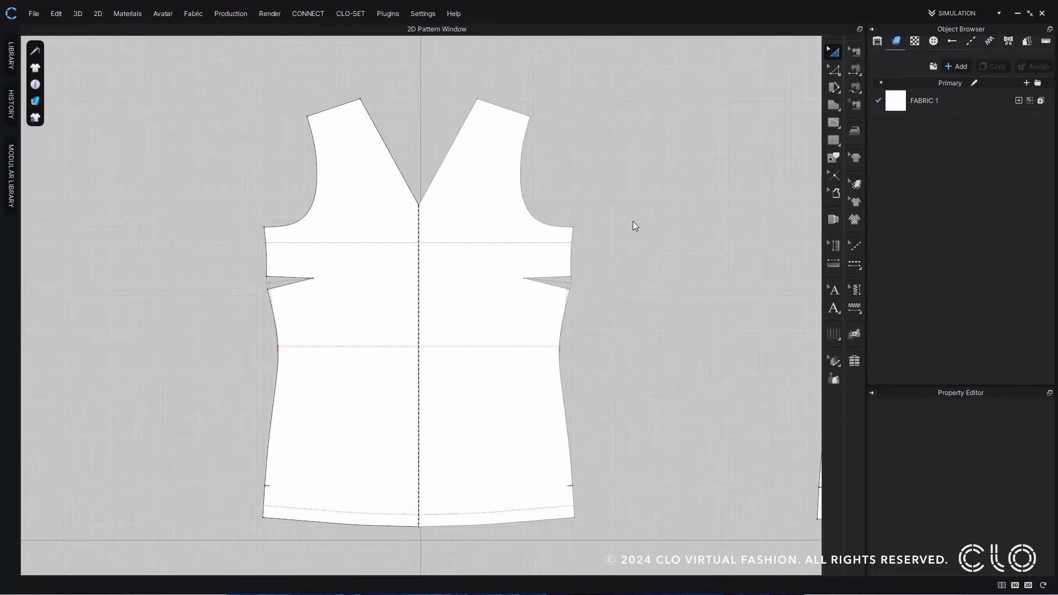
# Rotate the side bust dart to a new location on the hem, ending the dart just below the waist line
pyautogui.click(831, 72)
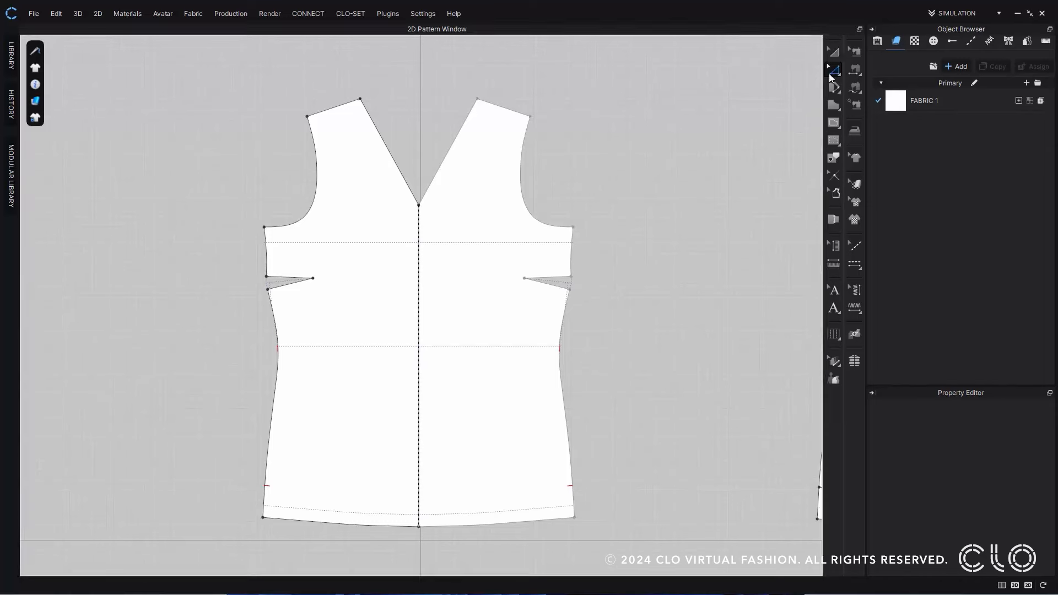
pyautogui.click(556, 285)
pyautogui.rightClick(556, 292)
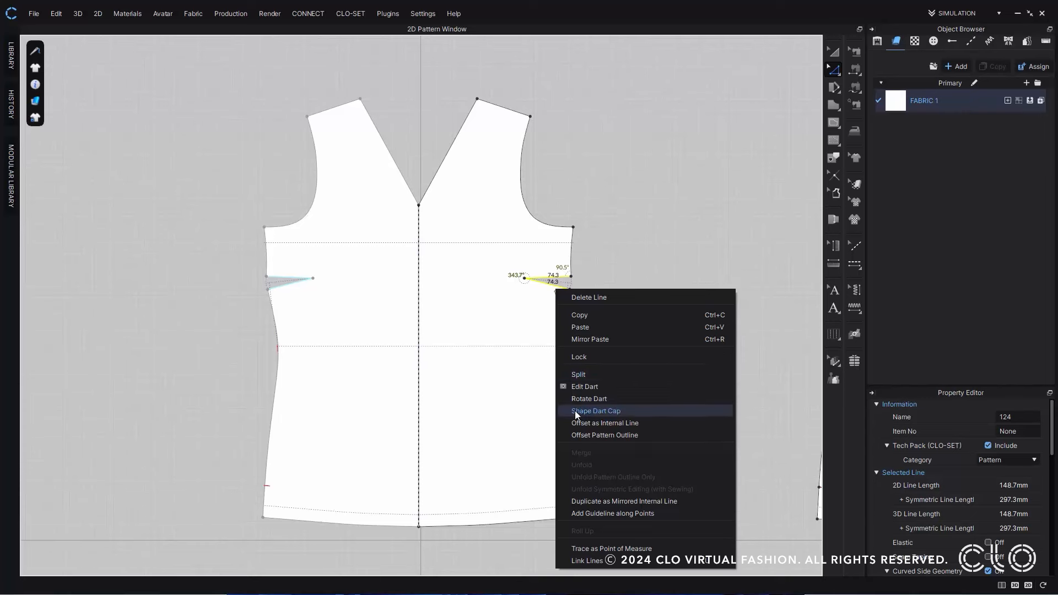
pyautogui.click(624, 398)
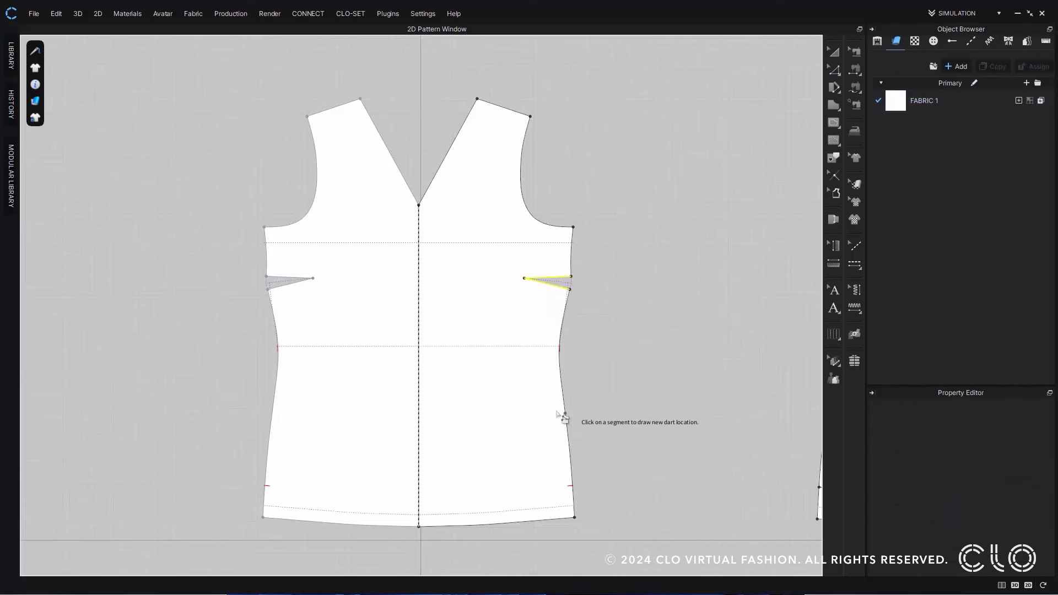
pyautogui.click(515, 521)
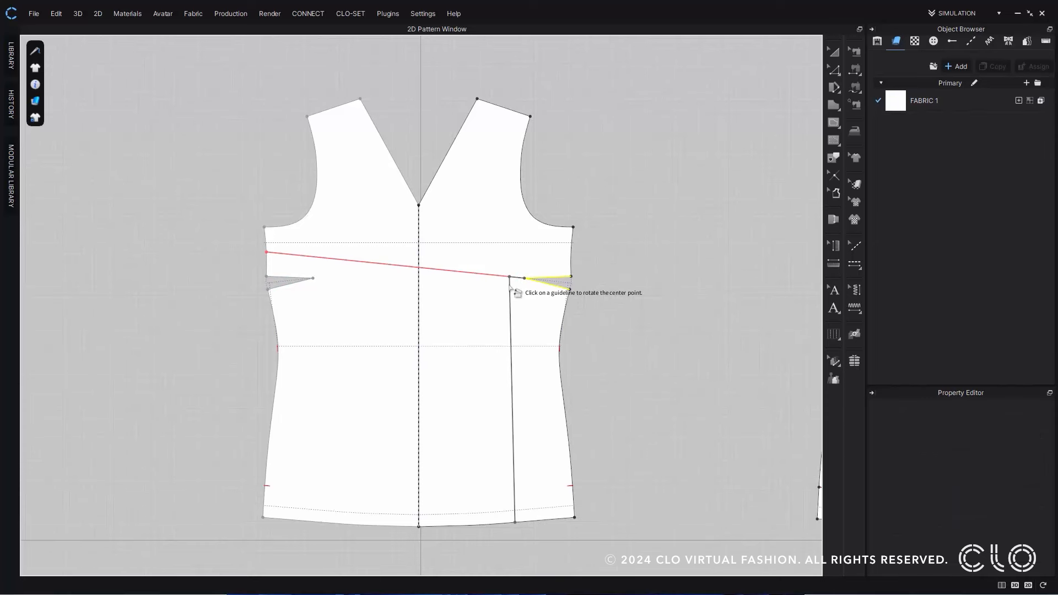
pyautogui.click(510, 282)
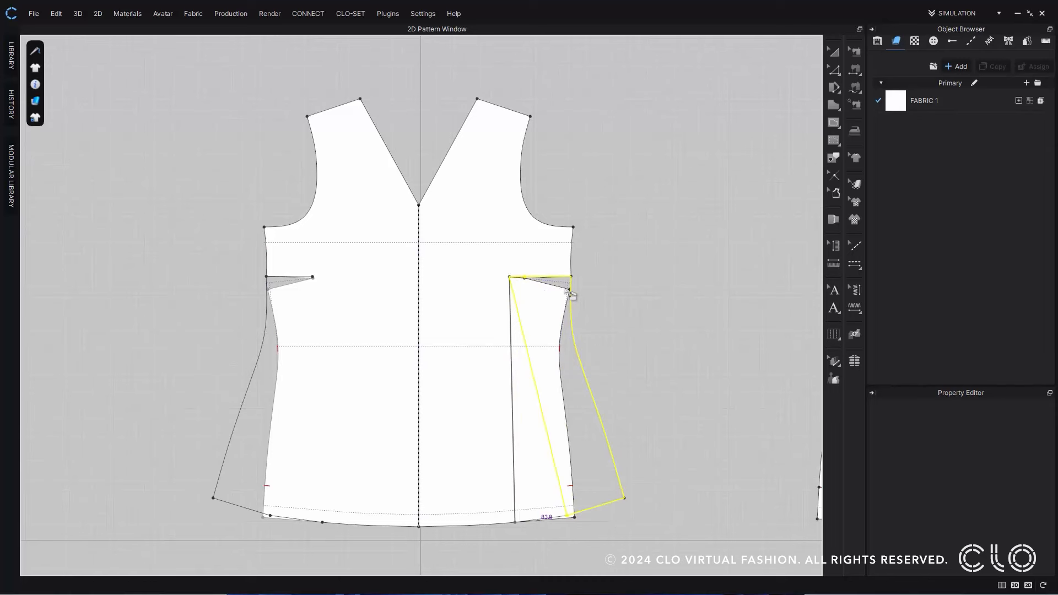
pyautogui.click(569, 291)
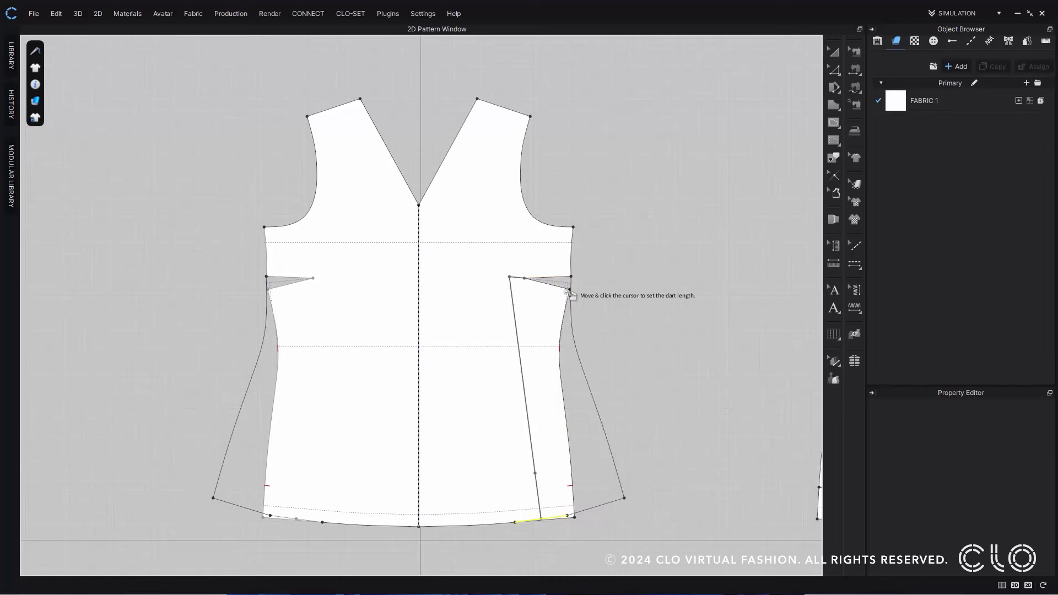
pyautogui.click(533, 362)
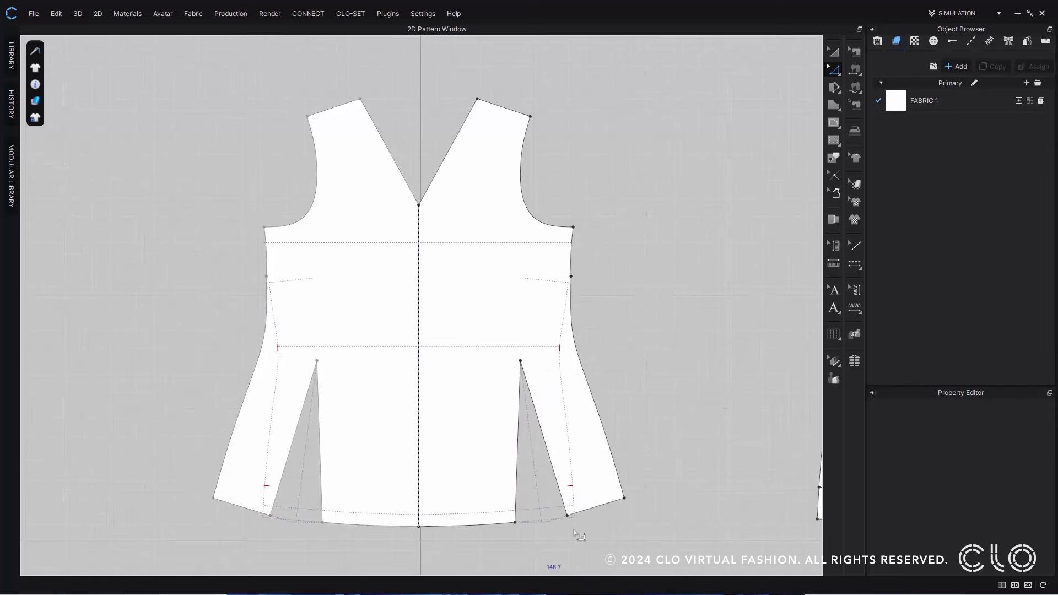
pyautogui.press('a')
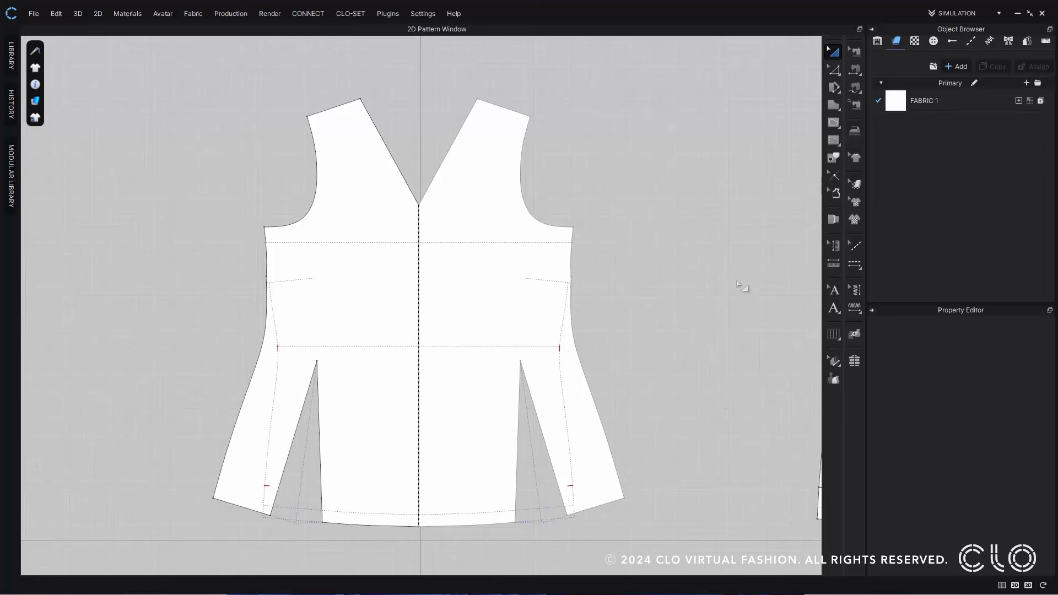
# Add a 10 mm seam allowance to both legs of the hem dart and to the hem segments beside it
pyautogui.click(833, 196)
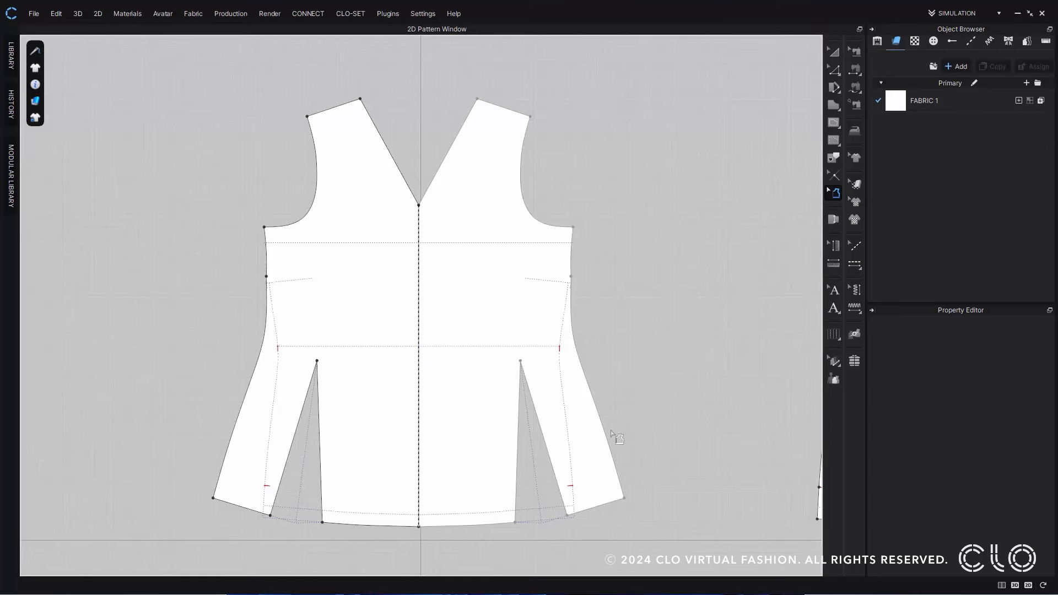
pyautogui.click(516, 462)
pyautogui.click(551, 462)
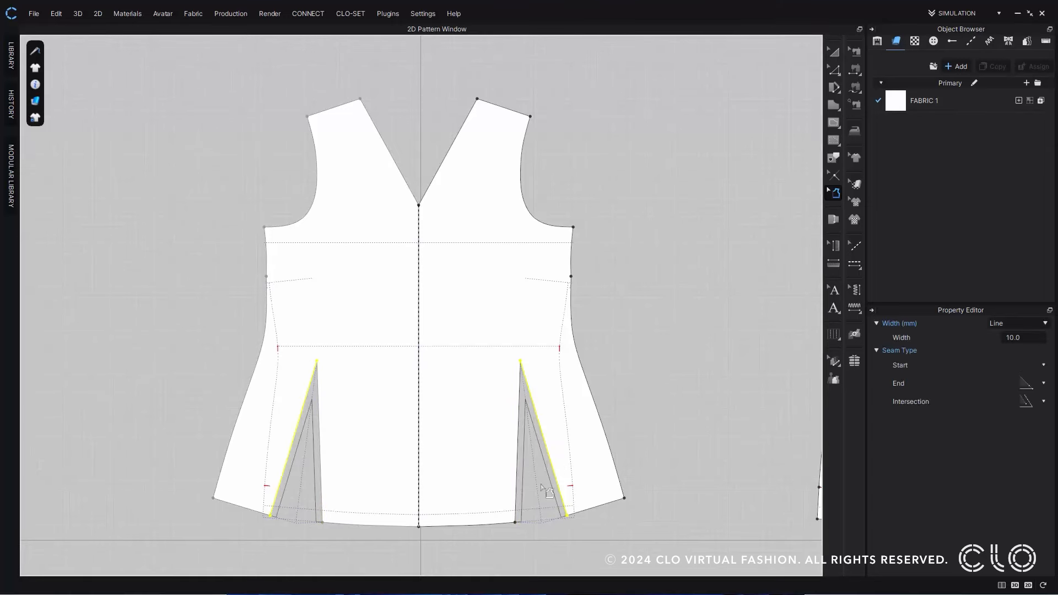
pyautogui.click(504, 523)
pyautogui.click(600, 507)
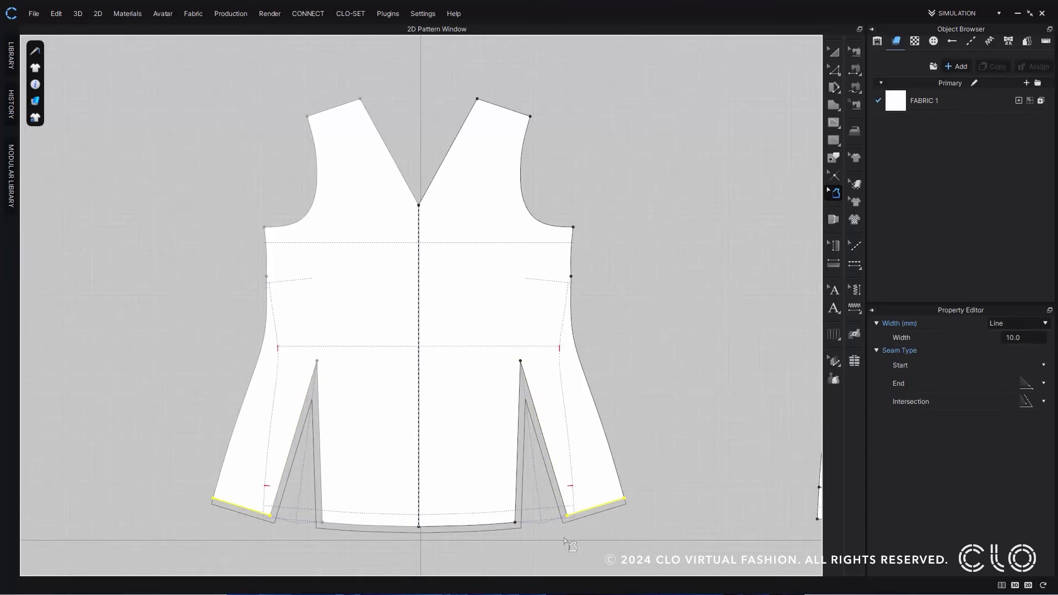
# Apply the first dart-shaped seam allowance intersection type at the tip of the hem dart
pyautogui.click(522, 363)
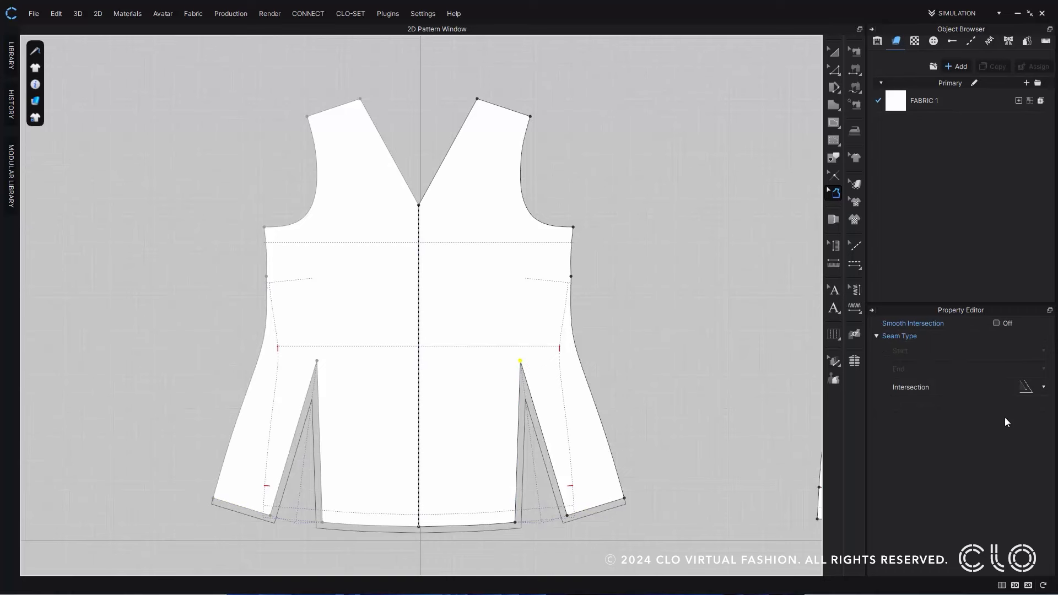
pyautogui.click(1044, 387)
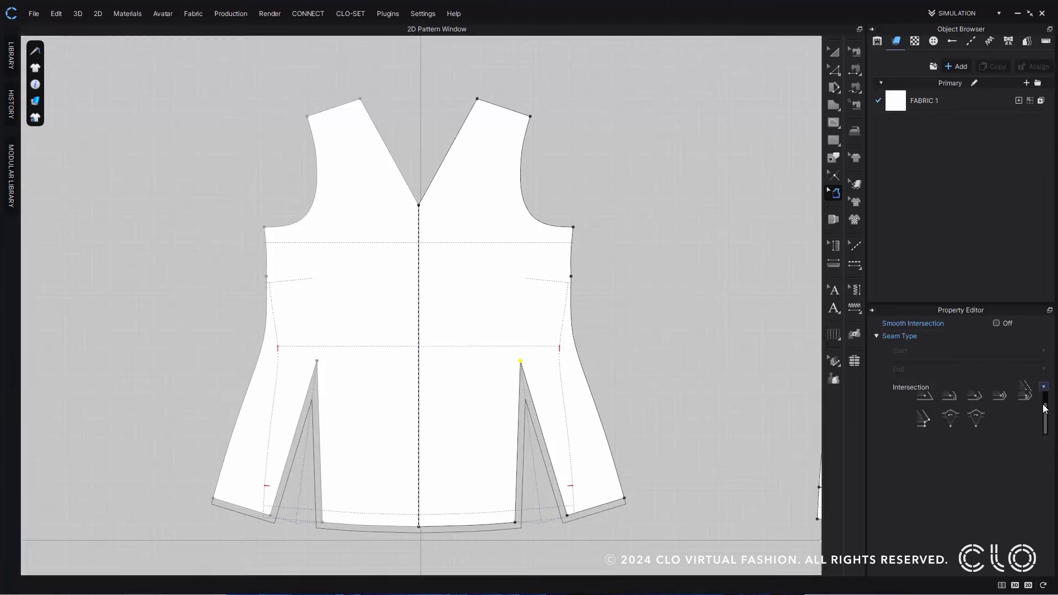
pyautogui.click(951, 420)
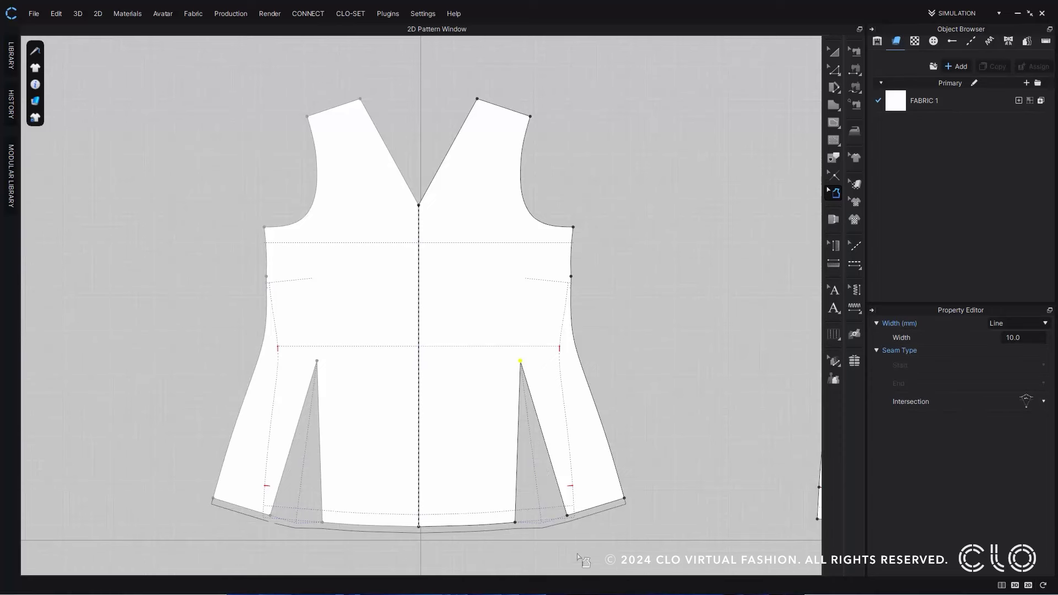
pyautogui.click(1044, 401)
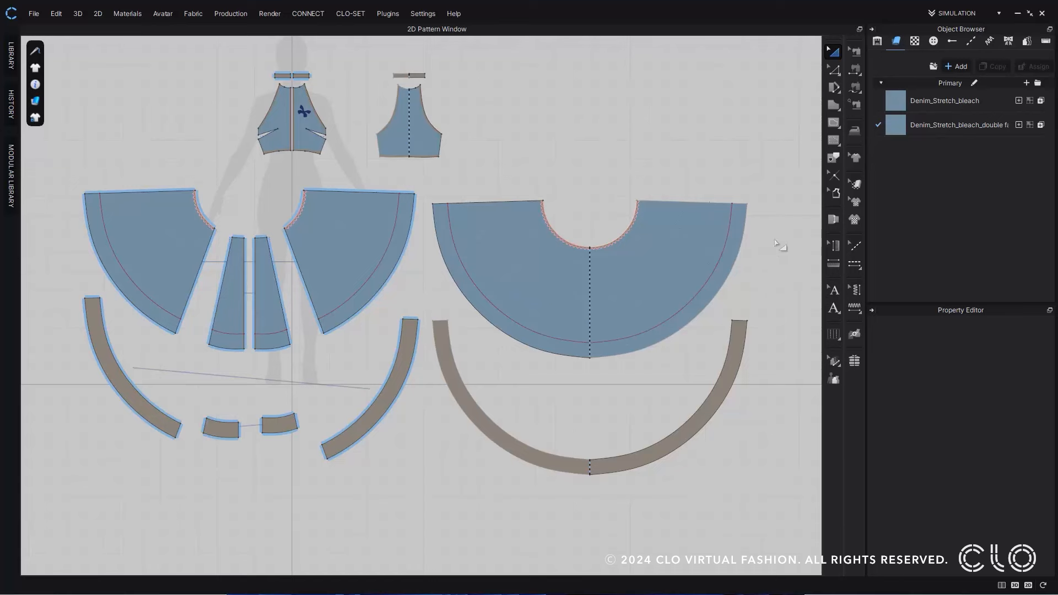
# Sew the curved hem of the back skirt panel to the outer edge of the curved band below it
pyautogui.click(855, 72)
pyautogui.click(742, 252)
pyautogui.click(743, 355)
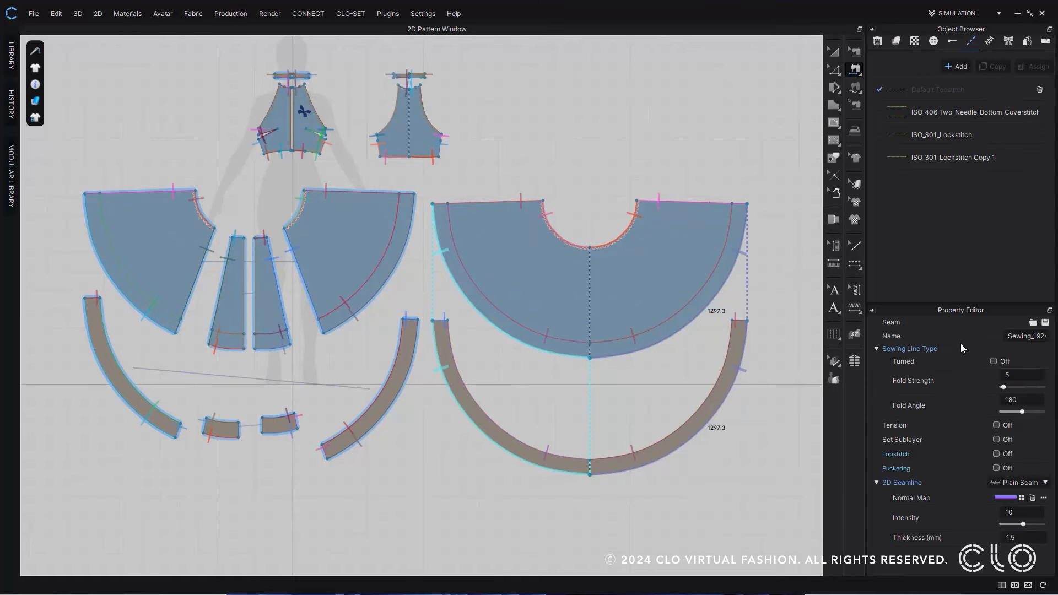
# Switch the Turned option of the skirt-to-band seam on and off again, and undo the last change
pyautogui.click(994, 362)
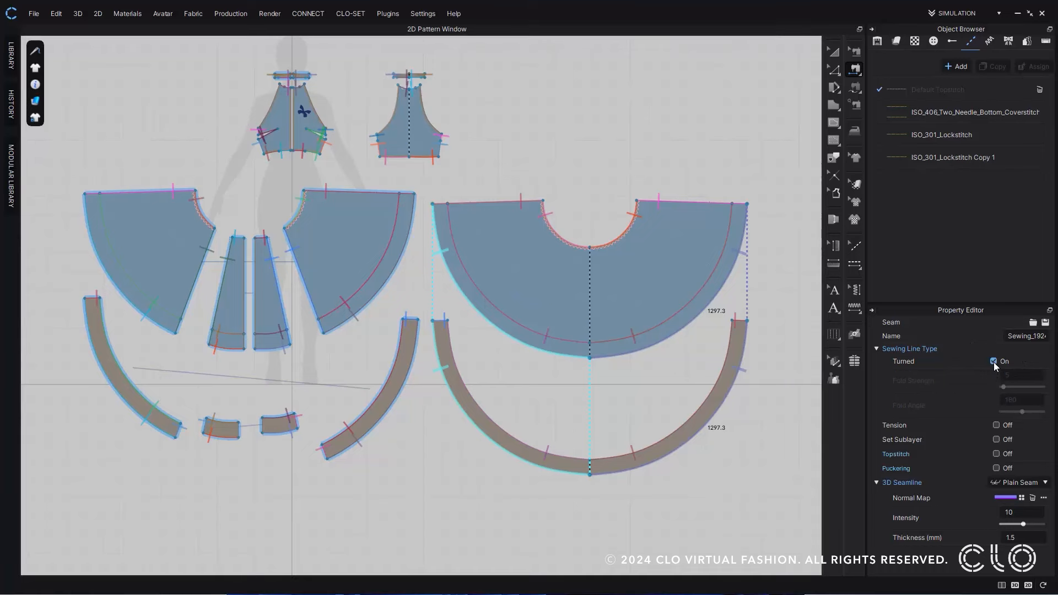
pyautogui.click(994, 361)
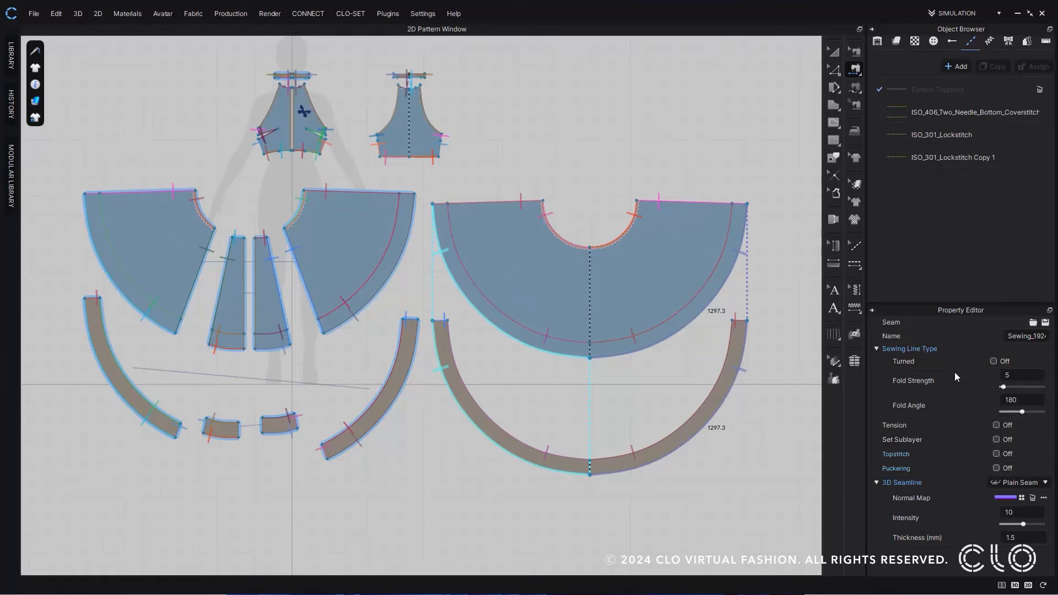
pyautogui.hotkey('ctrl', 'z')
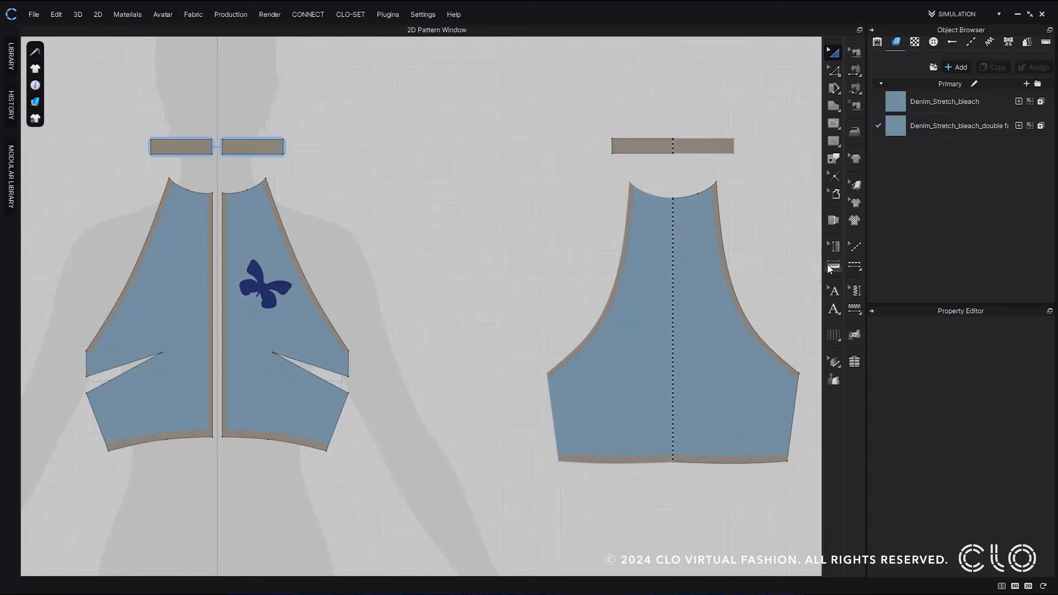
# Create a point of measure straight across the back bodice's neckline, from one neck corner to the other
pyautogui.click(829, 265)
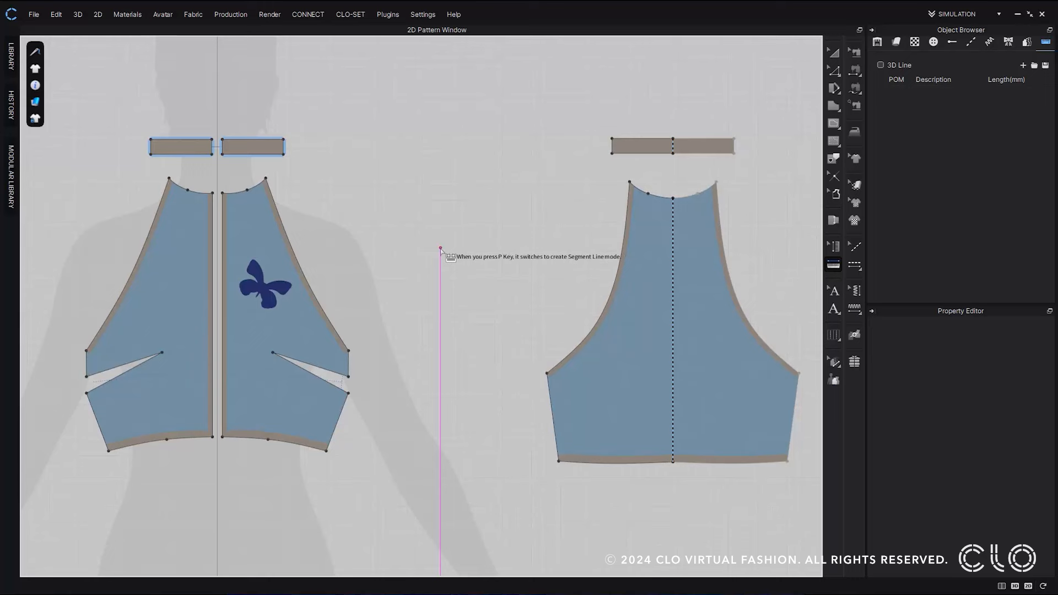
pyautogui.click(630, 183)
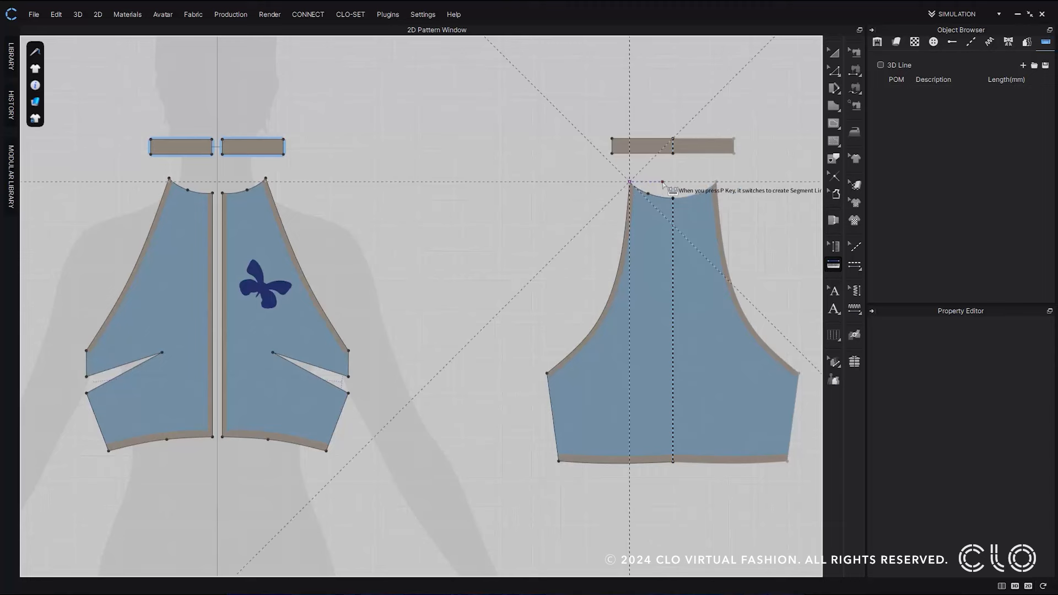
pyautogui.click(716, 181)
pyautogui.click(630, 183)
pyautogui.click(649, 258)
pyautogui.click(642, 356)
pyautogui.press('Escape')
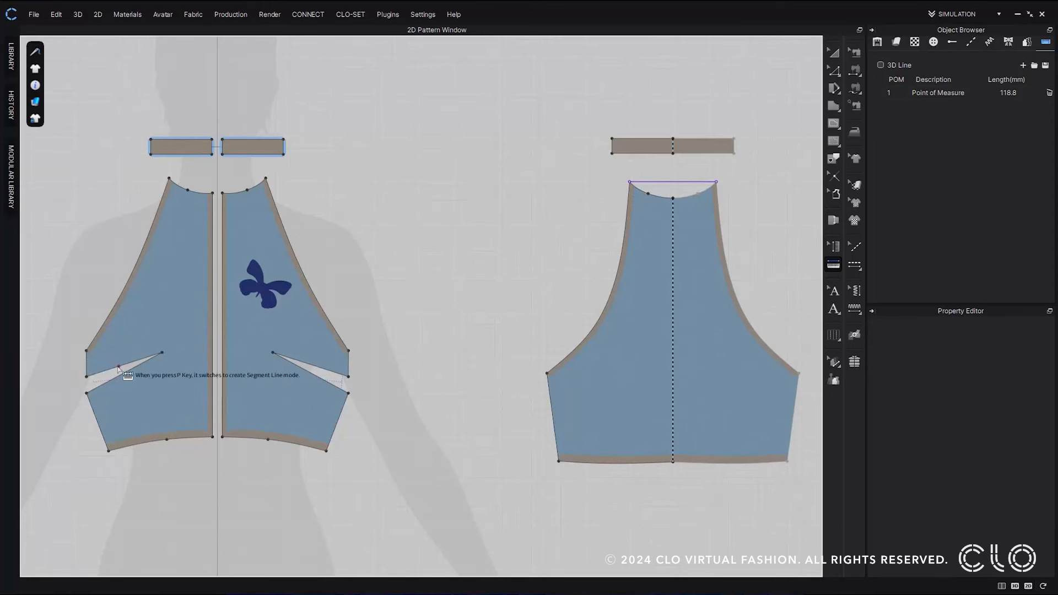
# Create one continuous point of measure at underarm level across both front bodice pieces and the back bodice
pyautogui.click(86, 352)
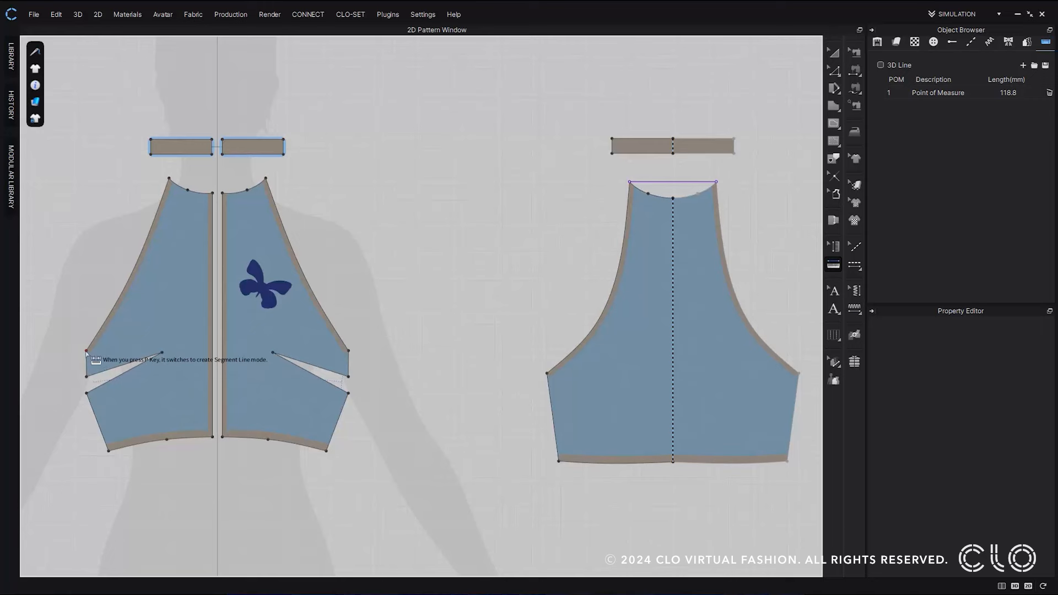
pyautogui.click(348, 351)
pyautogui.click(547, 374)
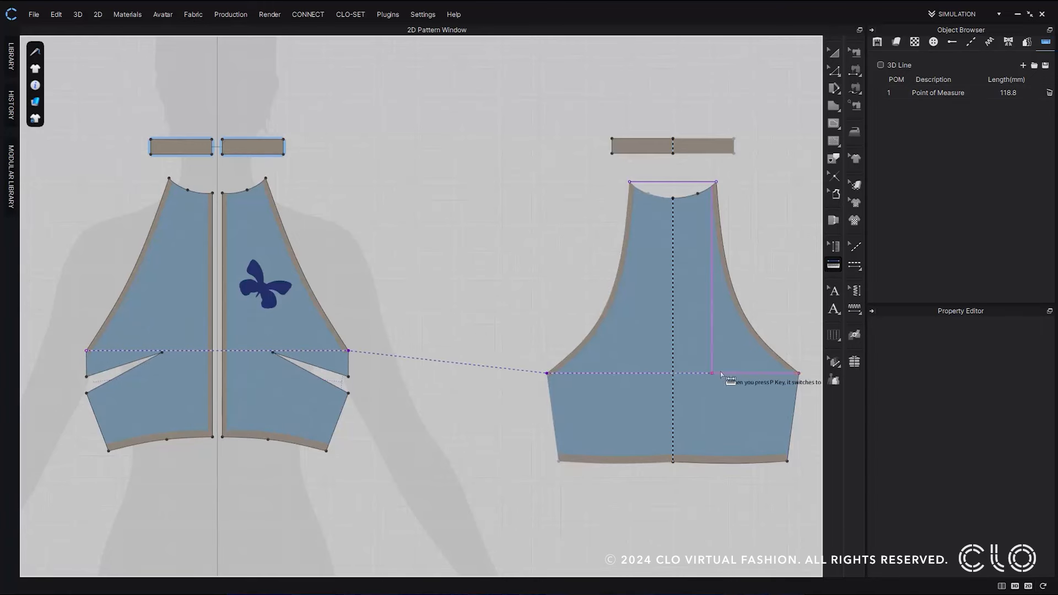
pyautogui.doubleClick(799, 373)
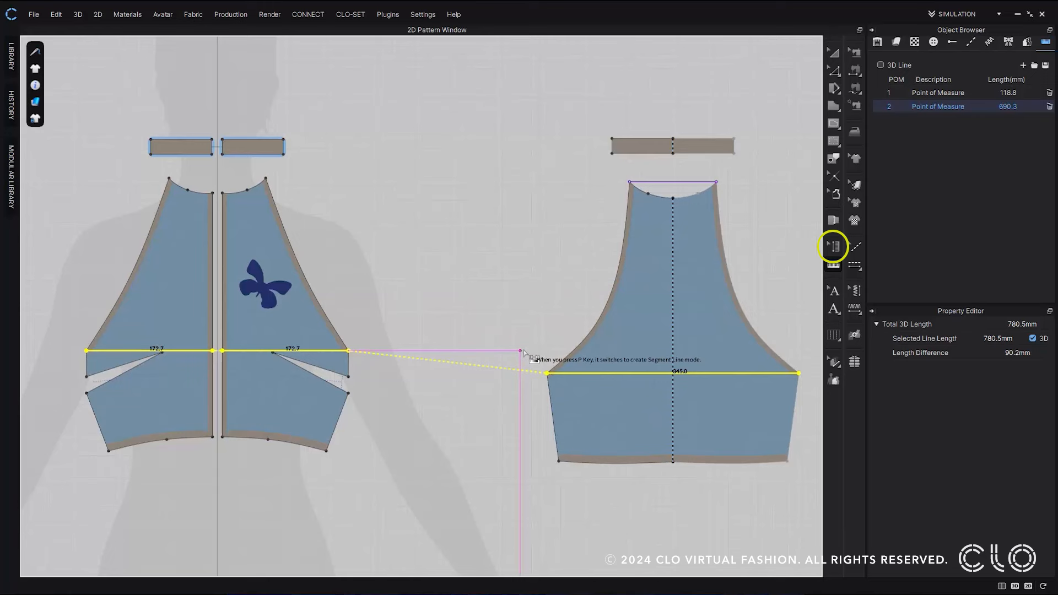
pyautogui.rightClick(523, 351)
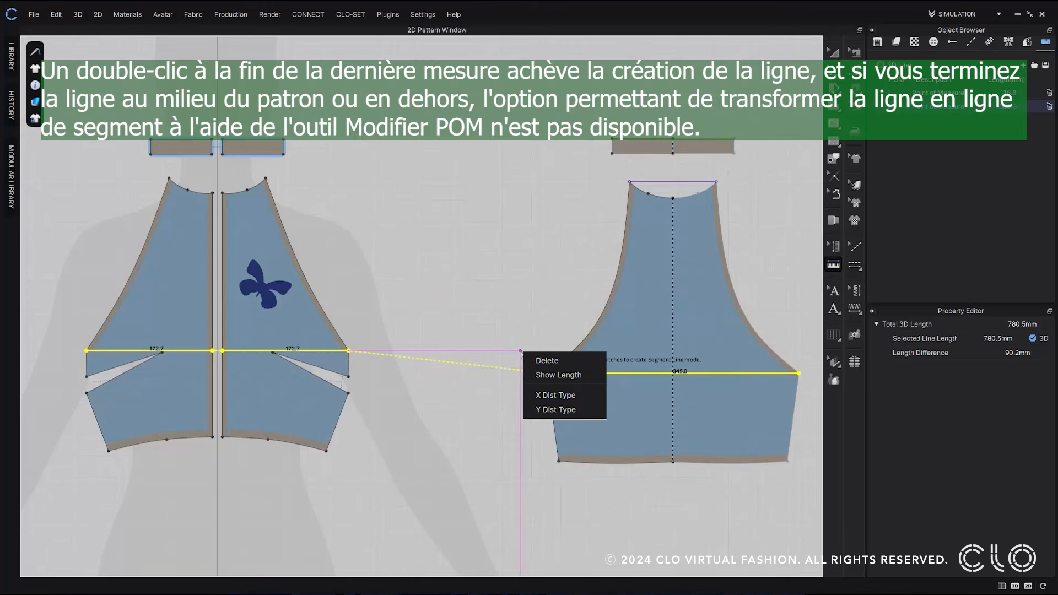
pyautogui.click(520, 352)
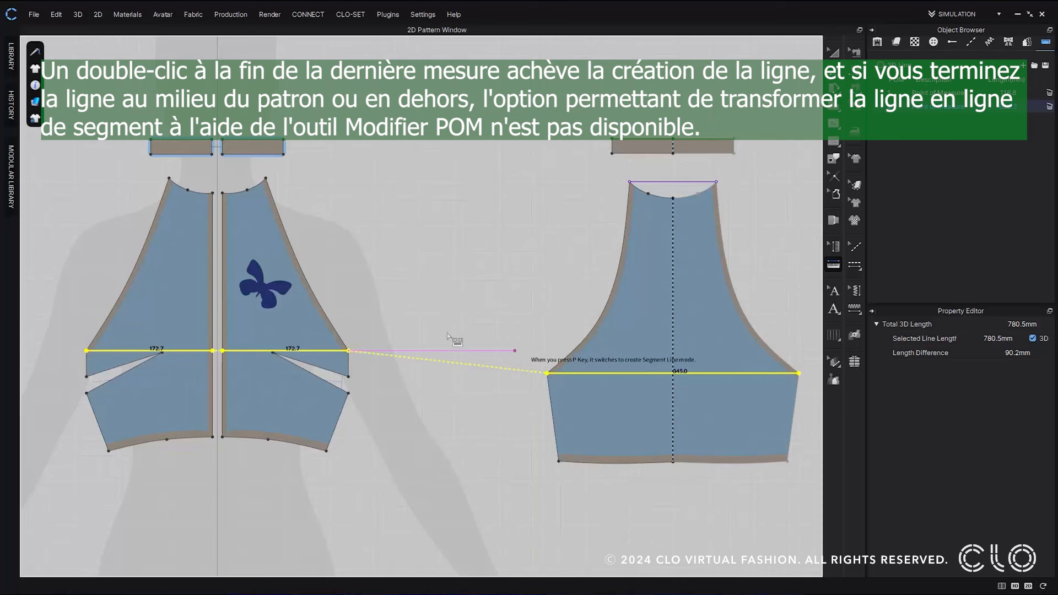
# Create a horizontal point of measure from the outer wing tip of the butterfly graphic to the front armhole edge
pyautogui.scroll(2, 289, 291)
pyautogui.scroll(6, 286, 288)
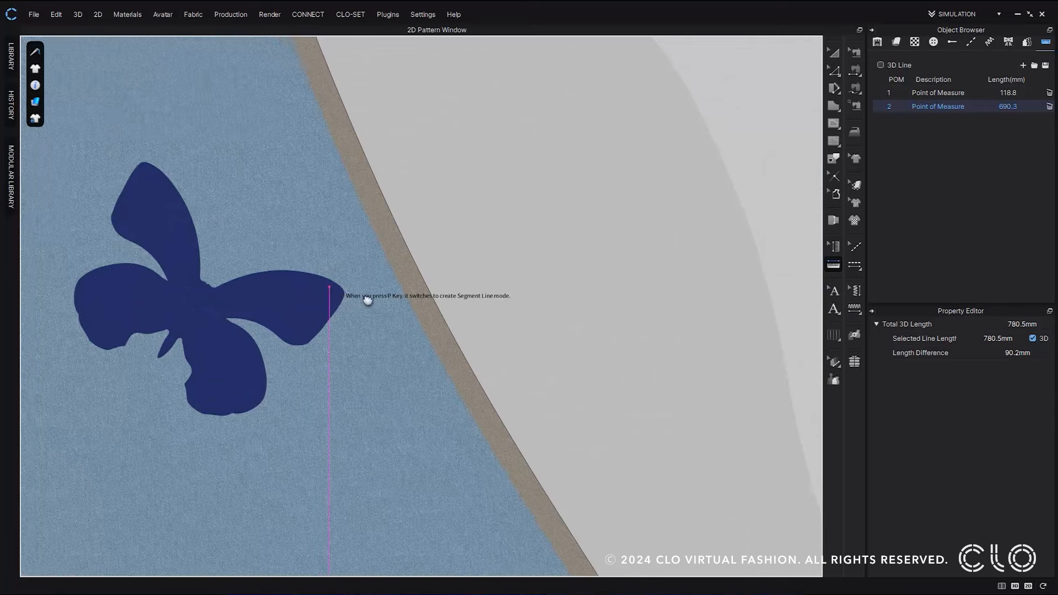
pyautogui.scroll(3, 415, 313)
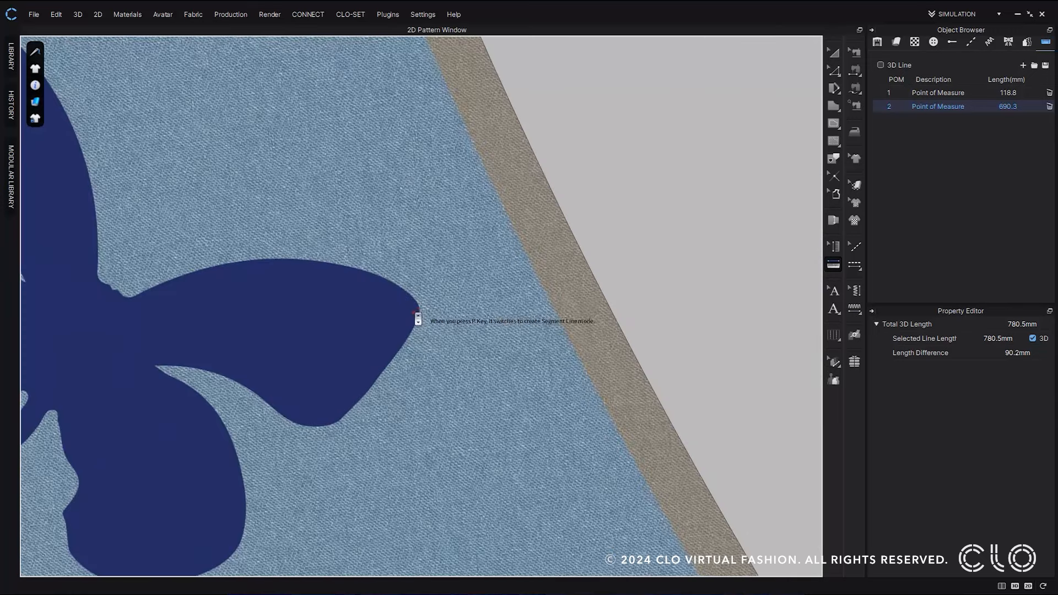
pyautogui.press('Escape')
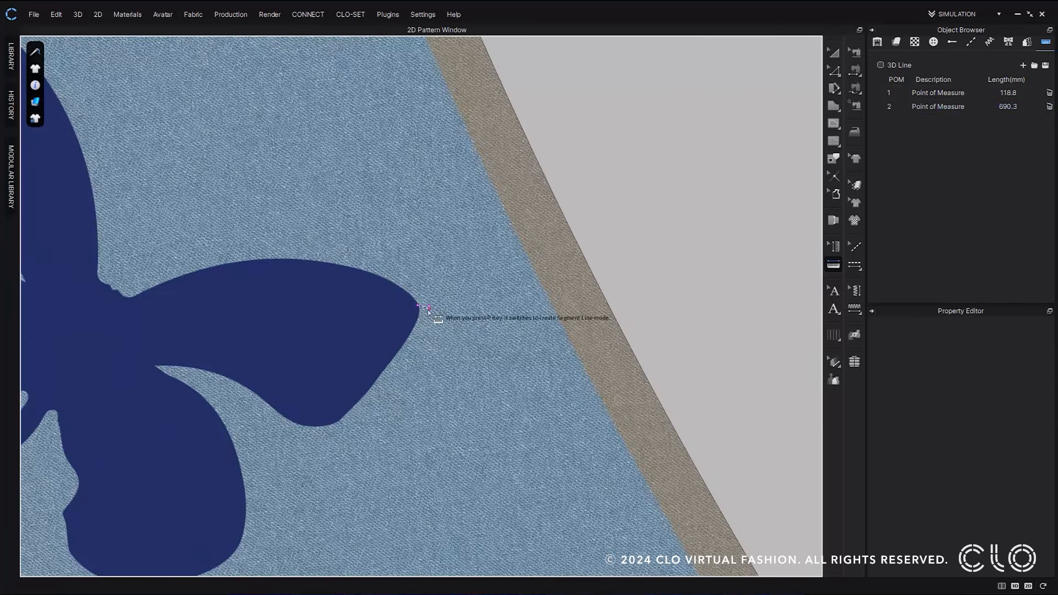
pyautogui.scroll(-6, 428, 310)
pyautogui.click(426, 309)
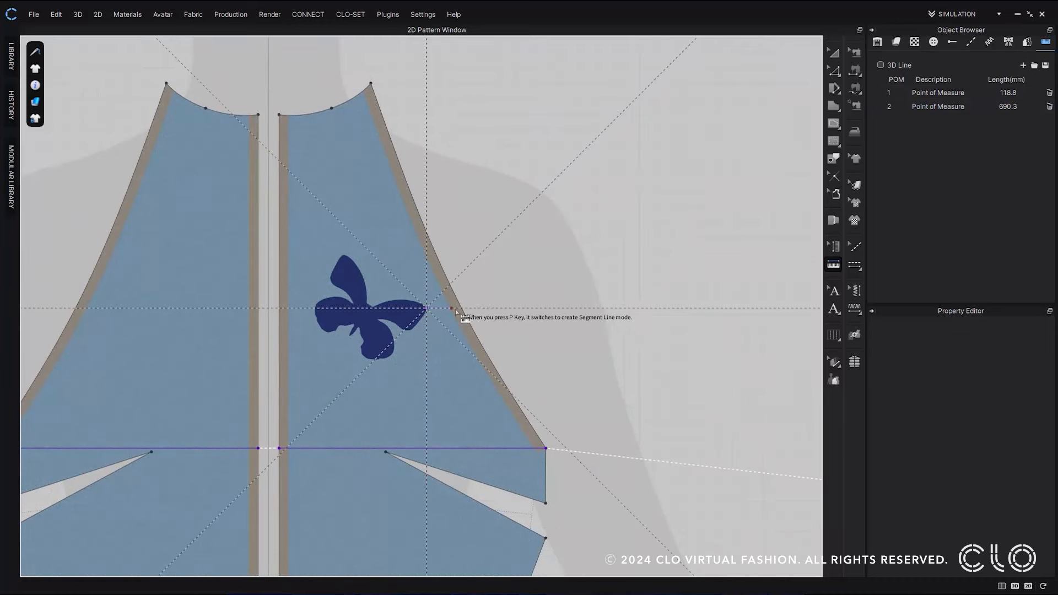
pyautogui.click(462, 309)
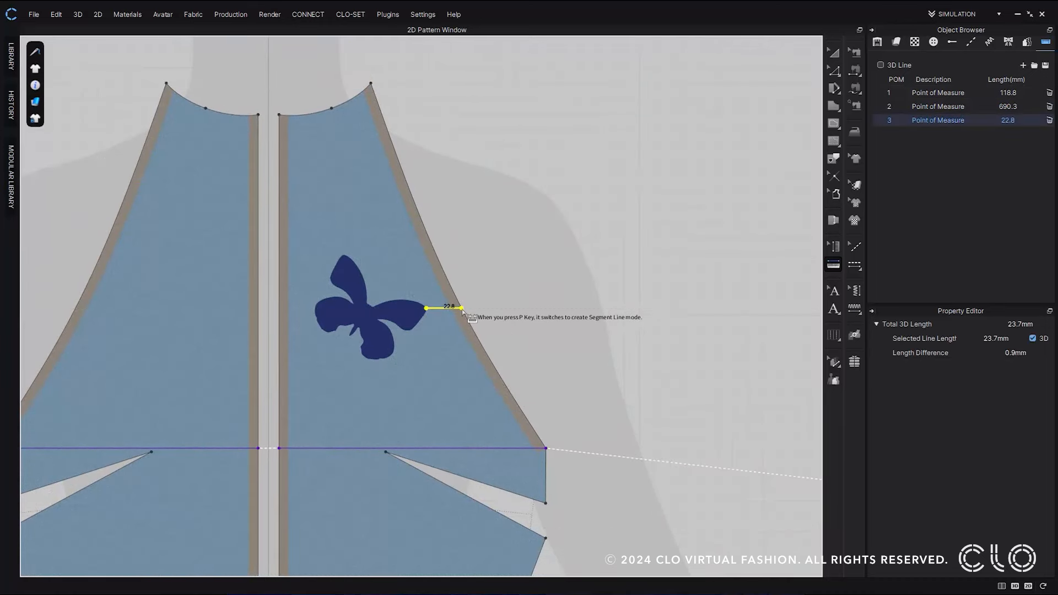
# Create a vertical point of measure from the top of the butterfly graphic to the front neckline
pyautogui.scroll(10, 343, 256)
pyautogui.click(347, 253)
pyautogui.scroll(-11, 342, 183)
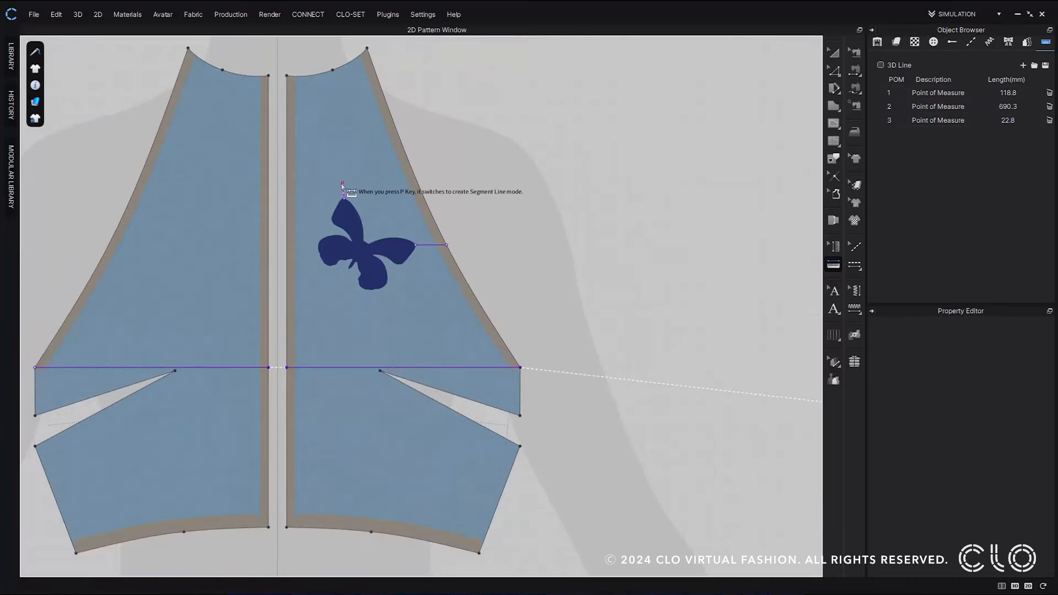
pyautogui.click(344, 65)
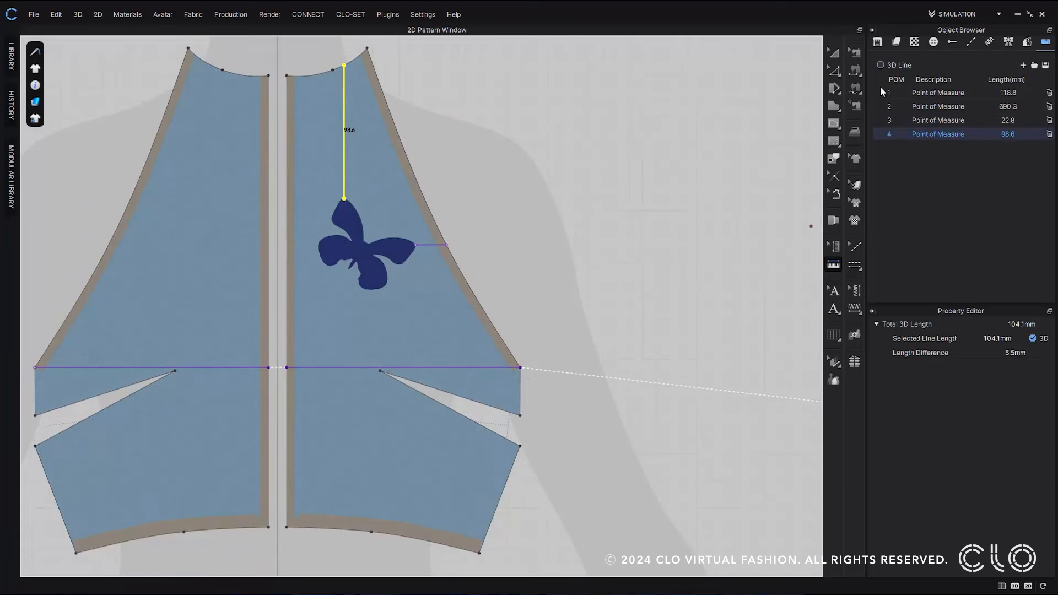
pyautogui.scroll(-5, 503, 279)
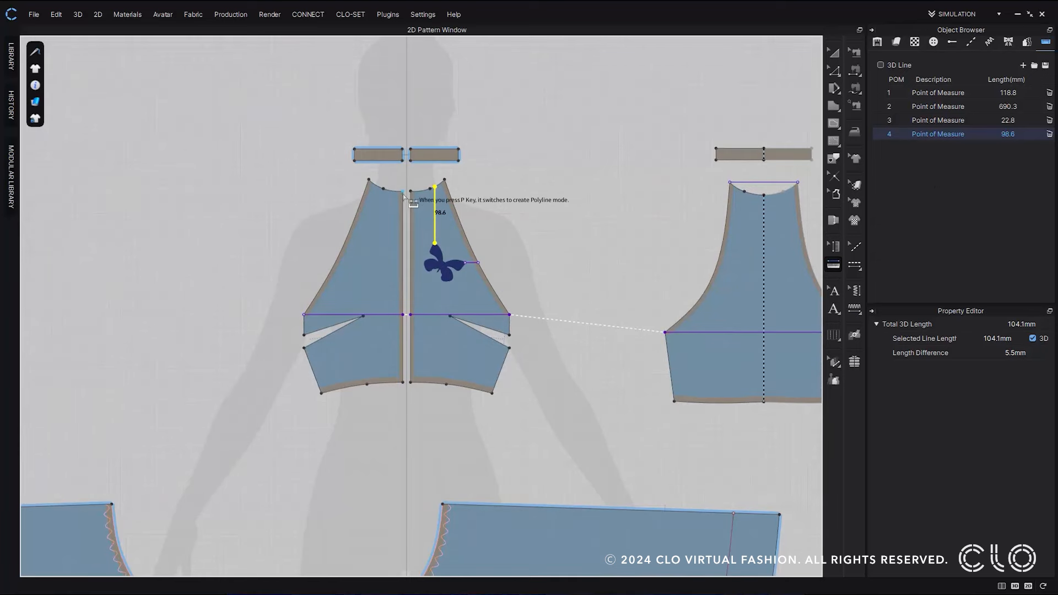
# Create a point of measure following the front bodice's neckline and armhole edges, from the centre front neck point to the underarm corner
pyautogui.scroll(3, 433, 196)
pyautogui.scroll(2, 433, 196)
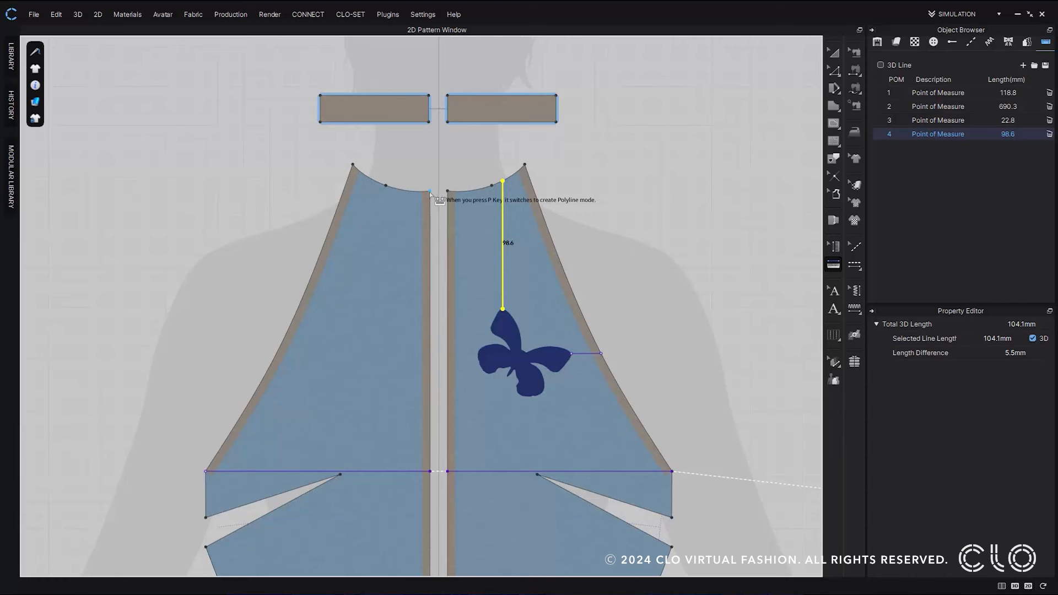
pyautogui.click(431, 192)
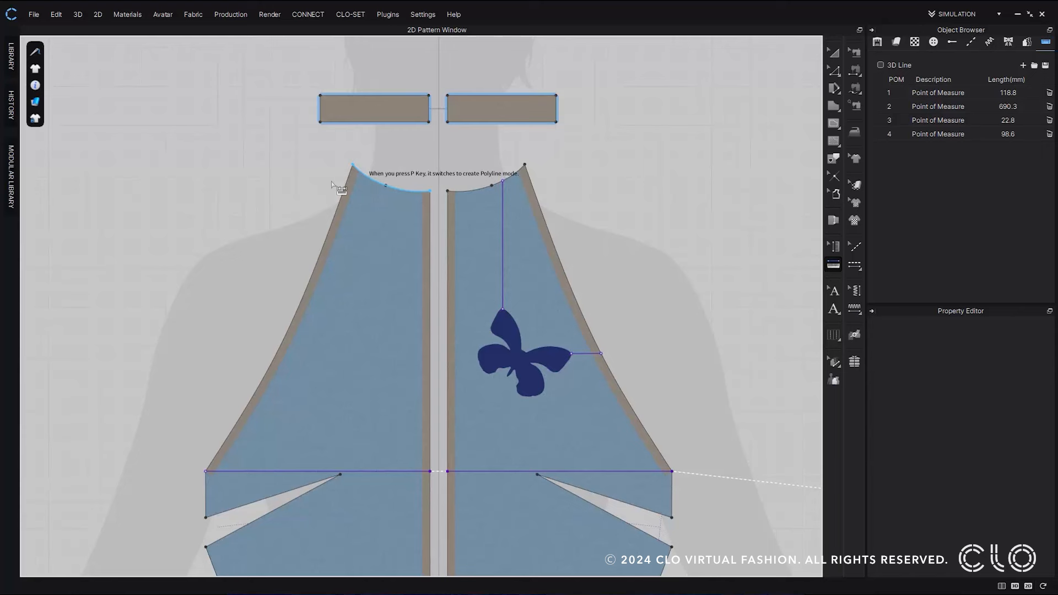
pyautogui.click(206, 472)
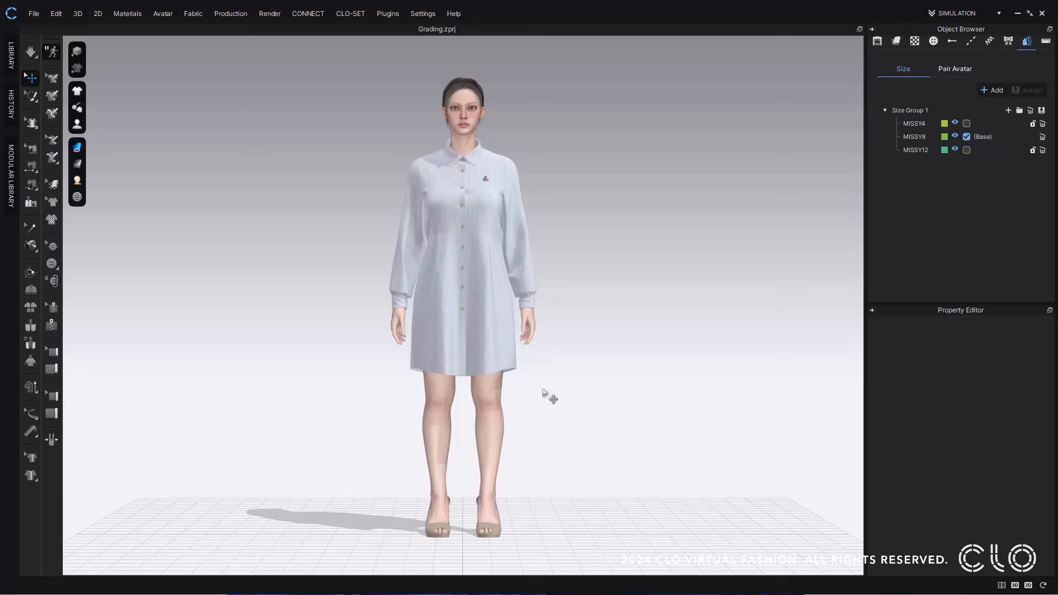
# Open the Grading Review of the garment's sizes and switch its layout to Panoramic
pyautogui.click(228, 14)
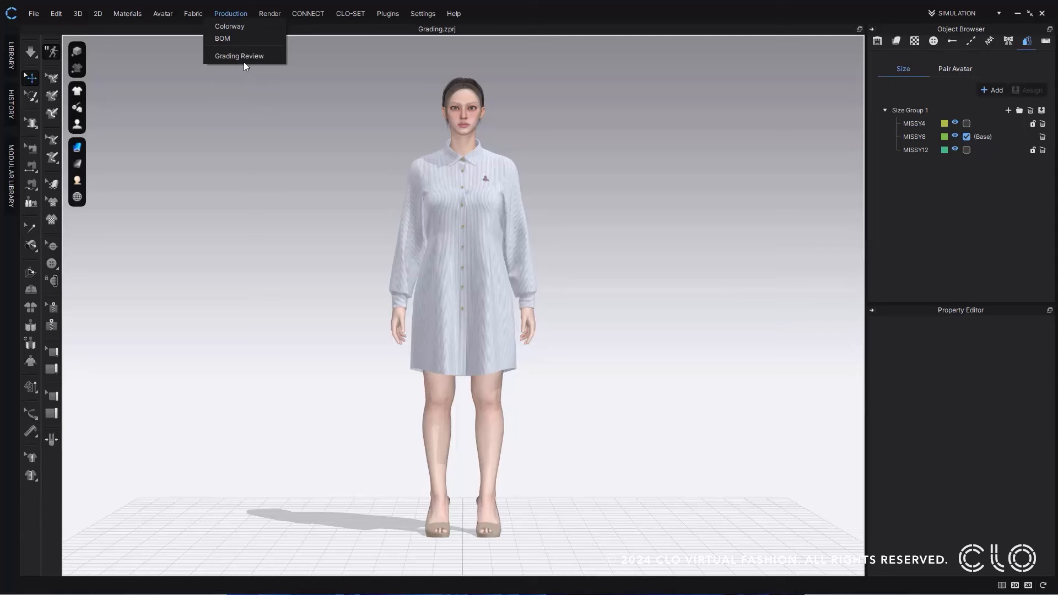
pyautogui.click(244, 58)
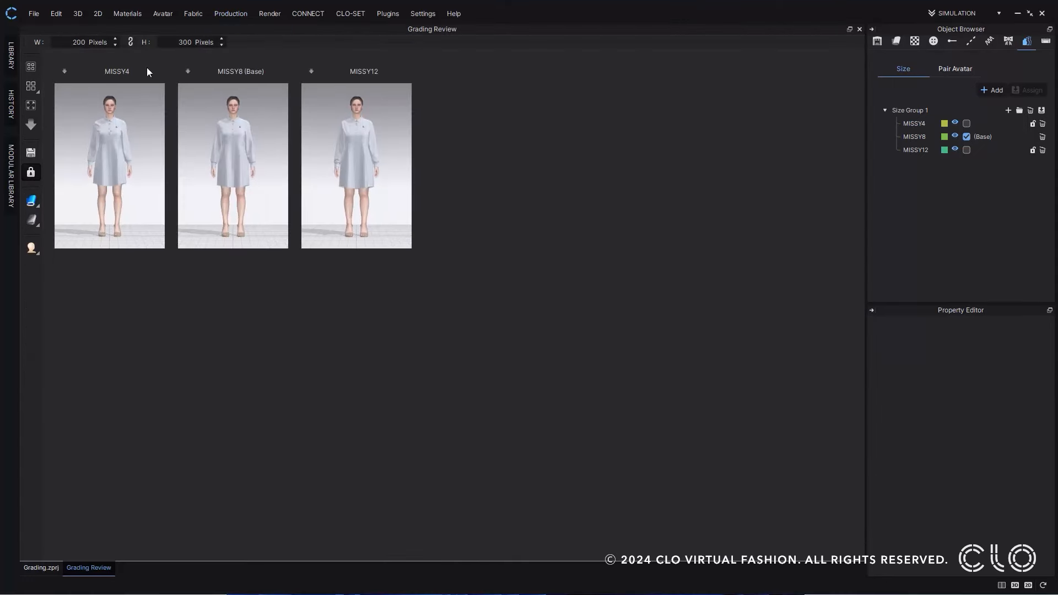
pyautogui.click(35, 91)
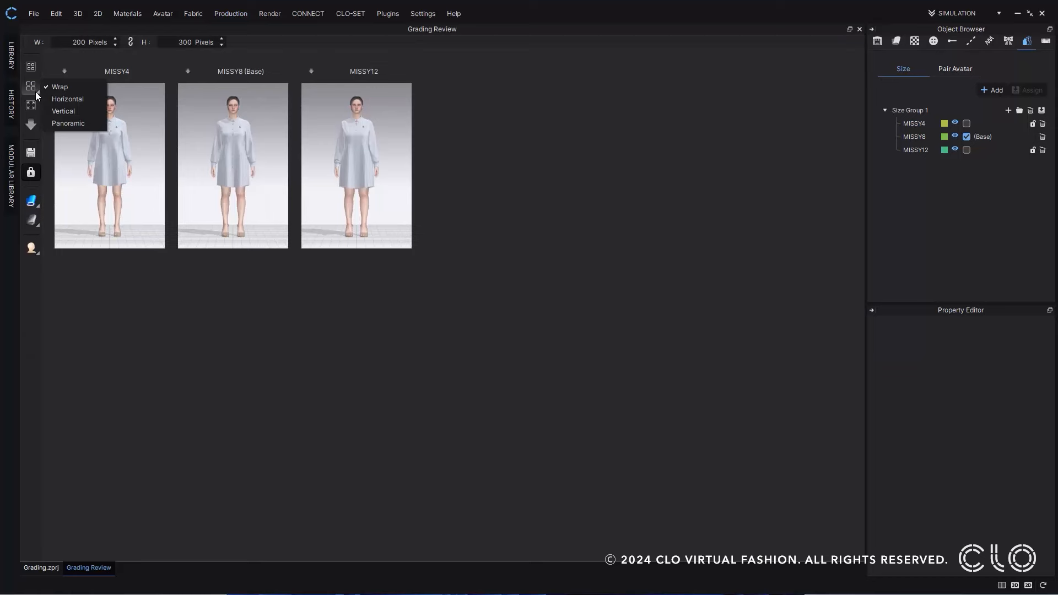
pyautogui.click(85, 125)
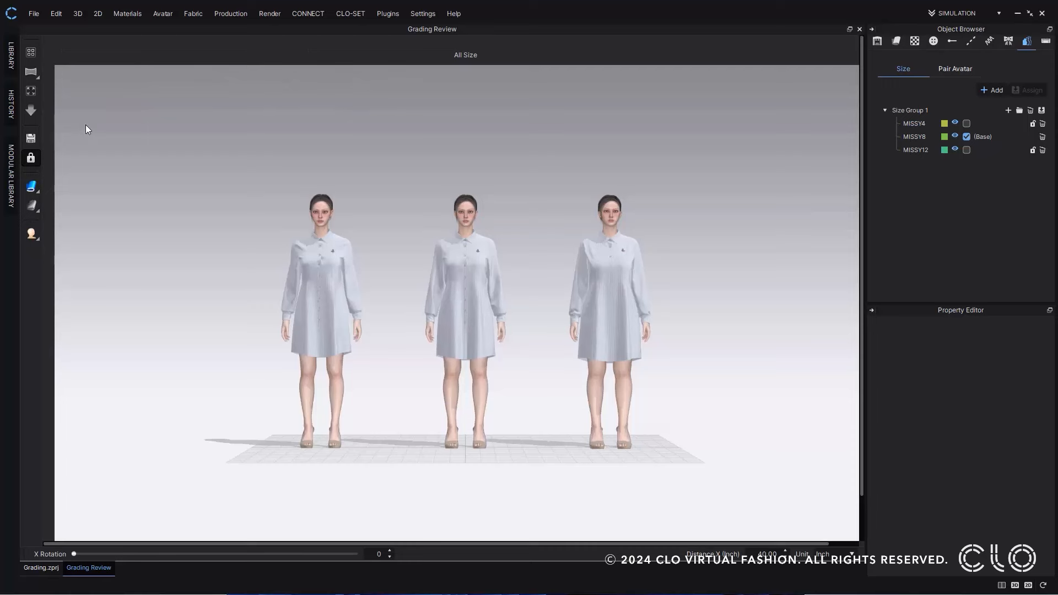
# Set the avatars' X rotation to 360 and the X distance between them to 38 inches in the panoramic review
pyautogui.scroll(3, 605, 437)
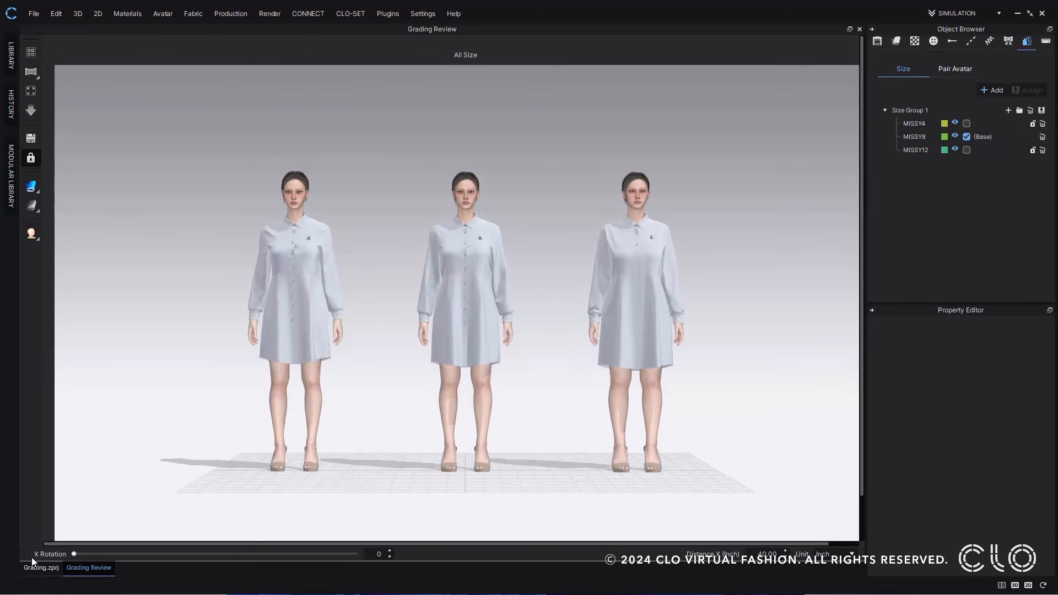
pyautogui.moveTo(82, 554); pyautogui.dragTo(379, 576)
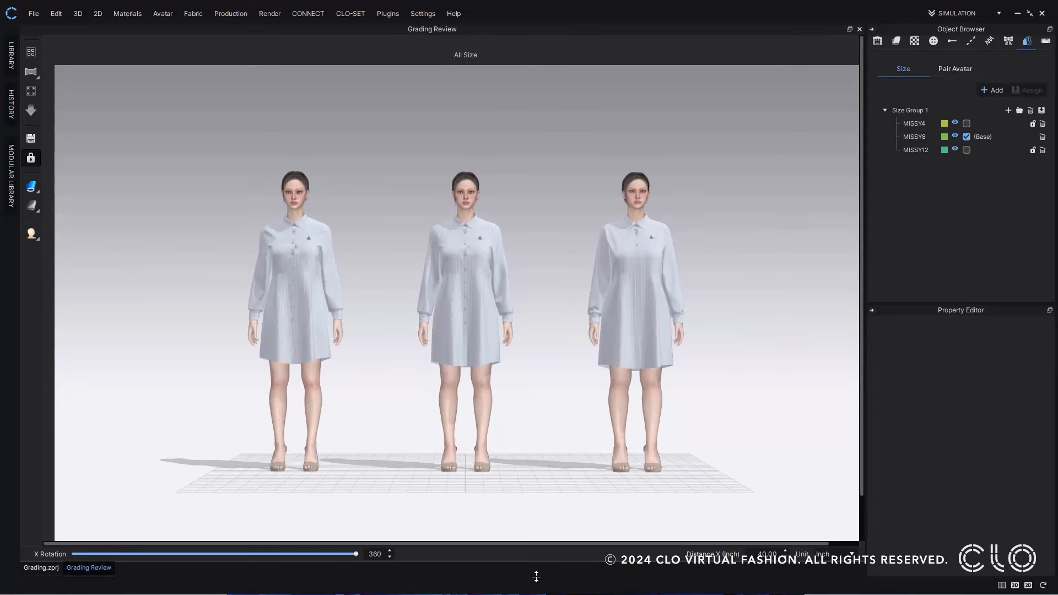
pyautogui.click(770, 555)
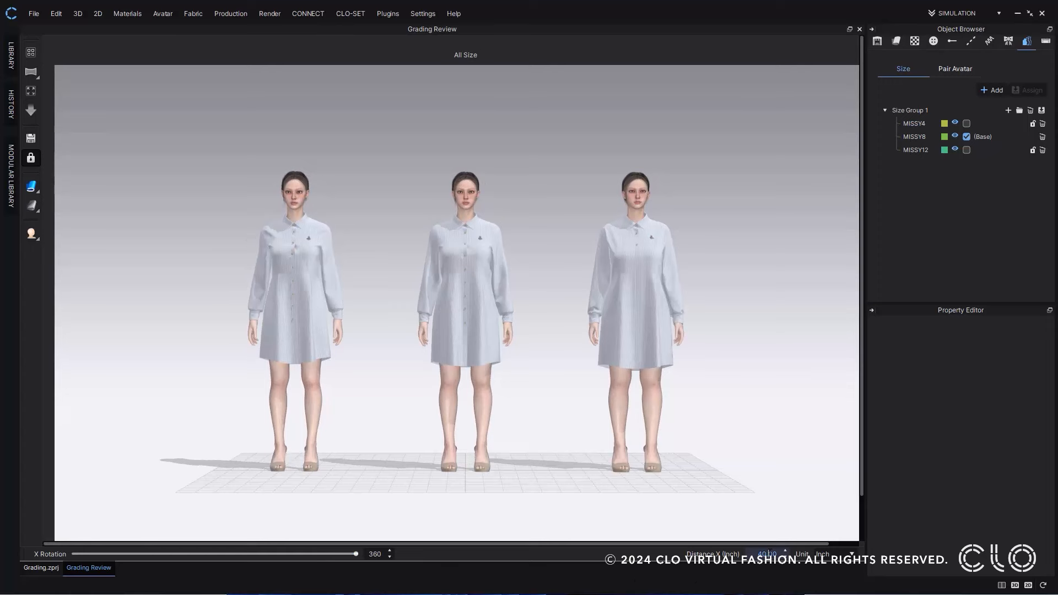
pyautogui.scroll(13, 770, 555)
pyautogui.scroll(-5, 771, 555)
pyautogui.scroll(-10, 769, 551)
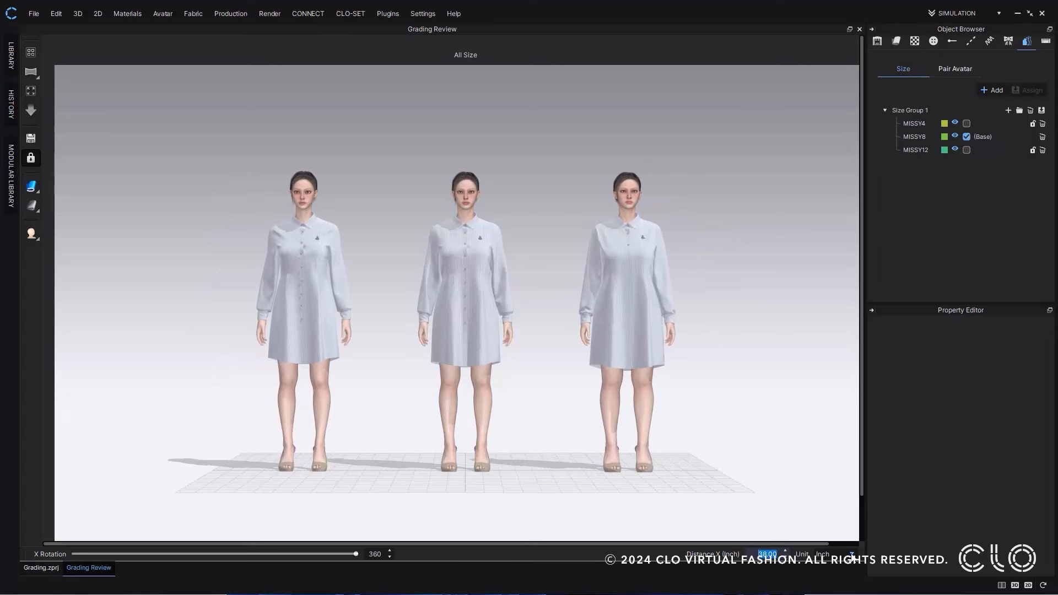
pyautogui.click(852, 555)
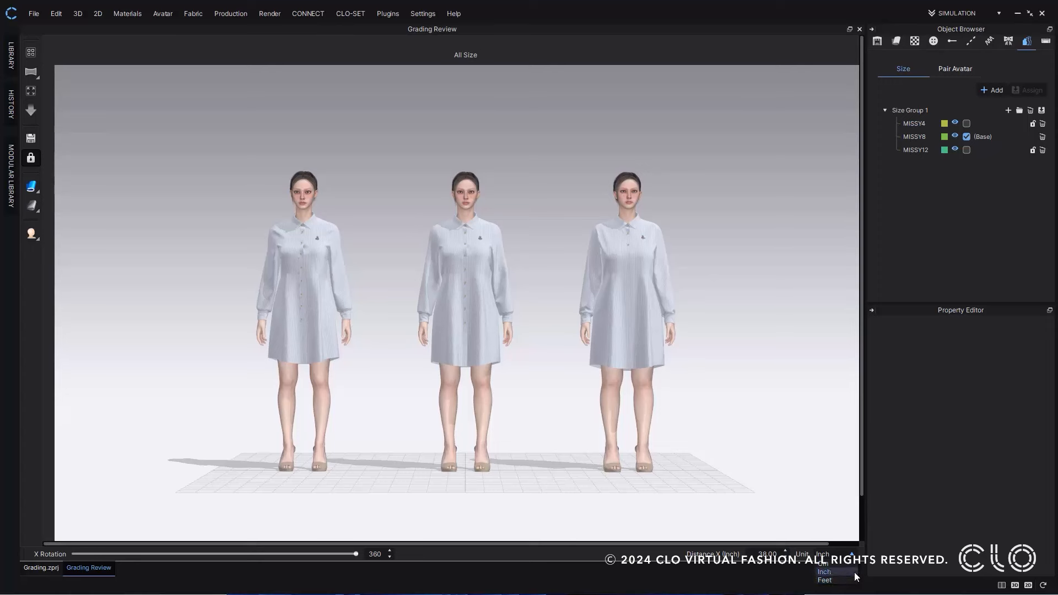
pyautogui.click(613, 567)
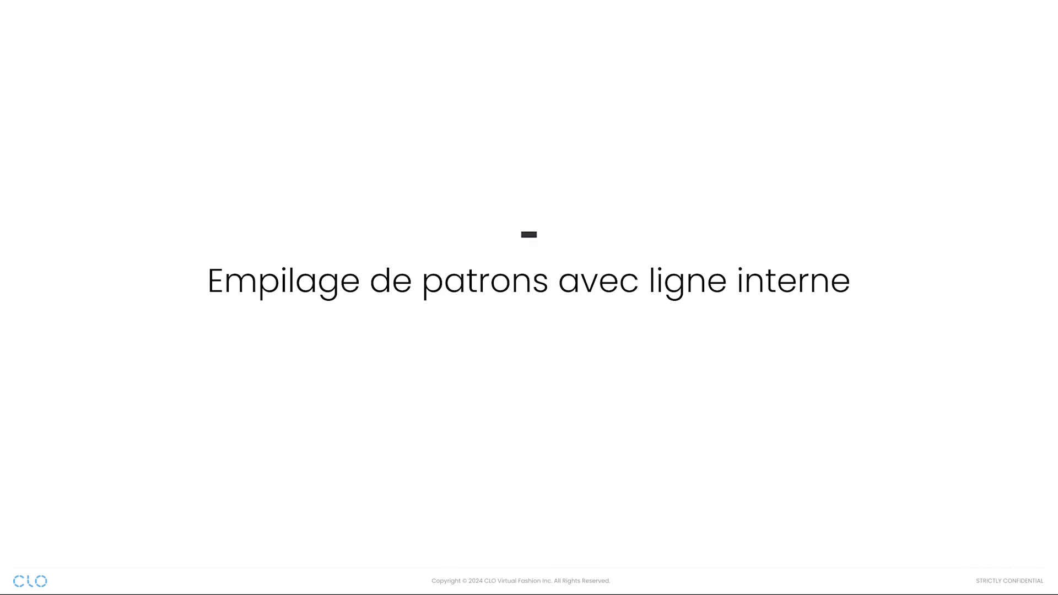